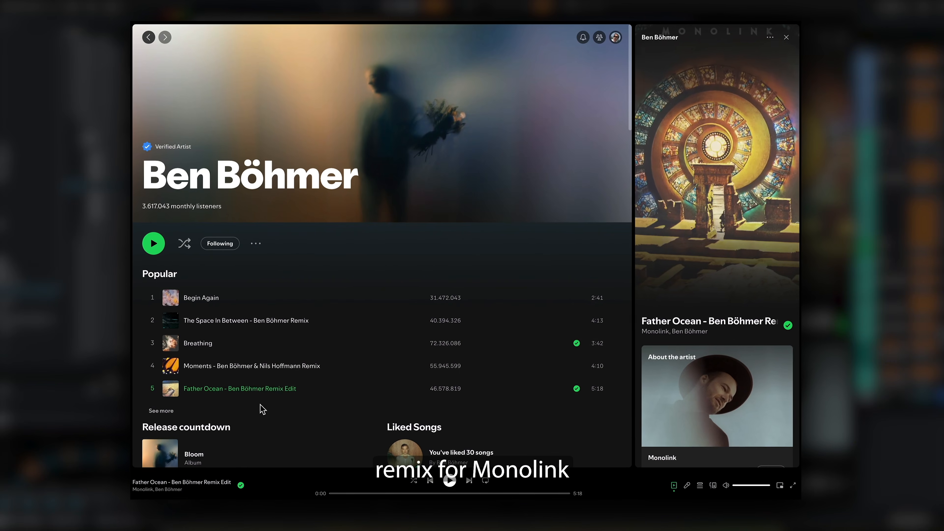
Expand the artist's Popular list and look through the ten most played tracks, including Father Ocean - Ben Böhmer Remix Edit.
click(158, 412)
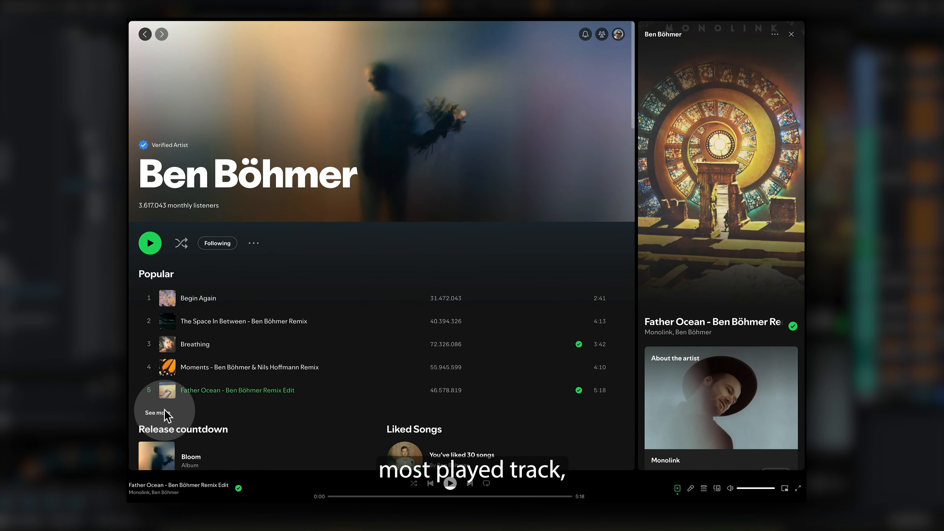
scroll(271, 376, down, 5)
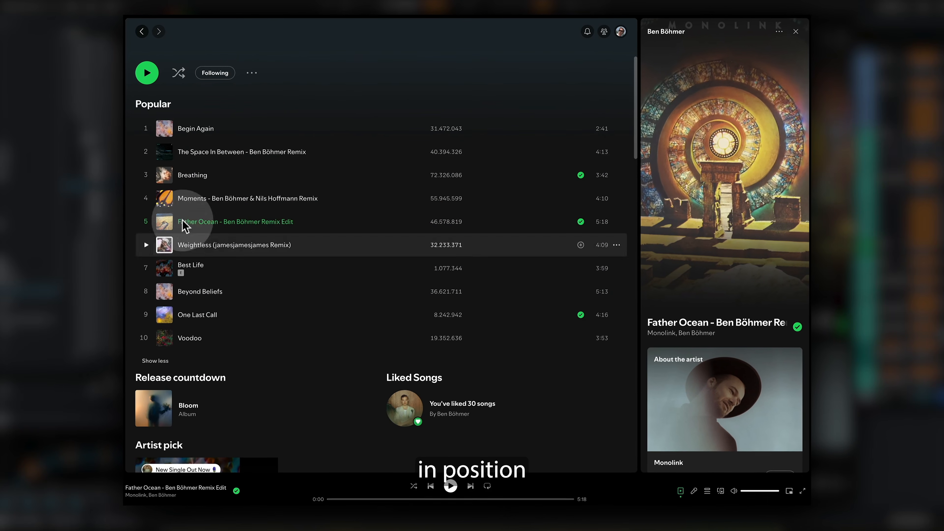
scroll(336, 99, up, 5)
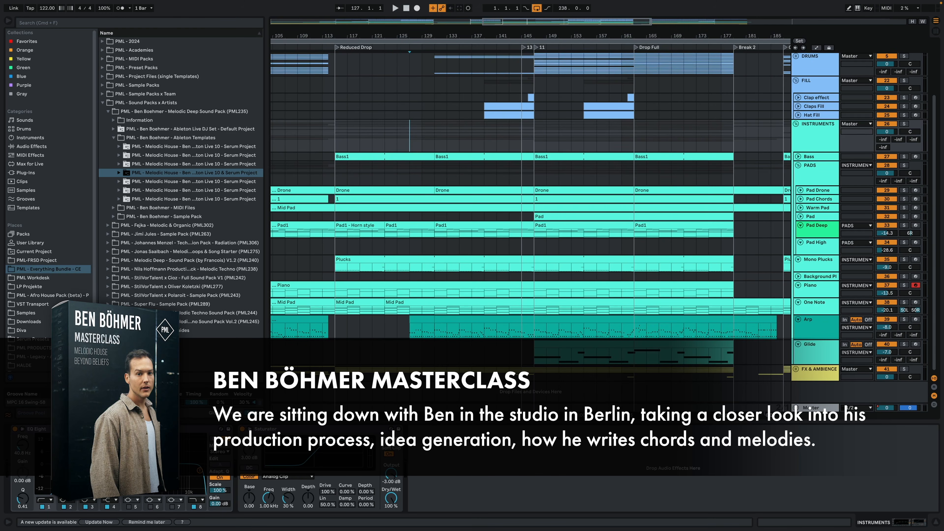
Show the whole song in the arrangement and play the intro from bar 1.
drag(472, 35, 535, 15)
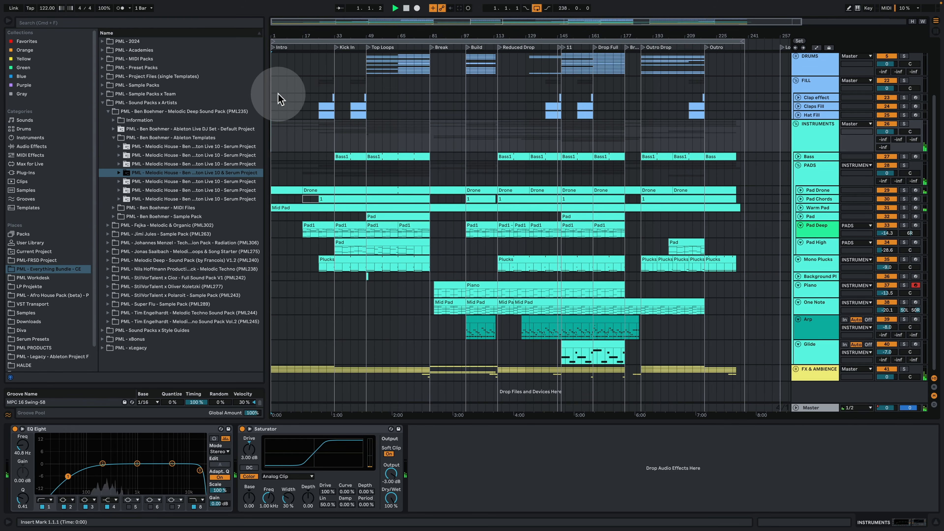
scroll(320, 152, up, 3)
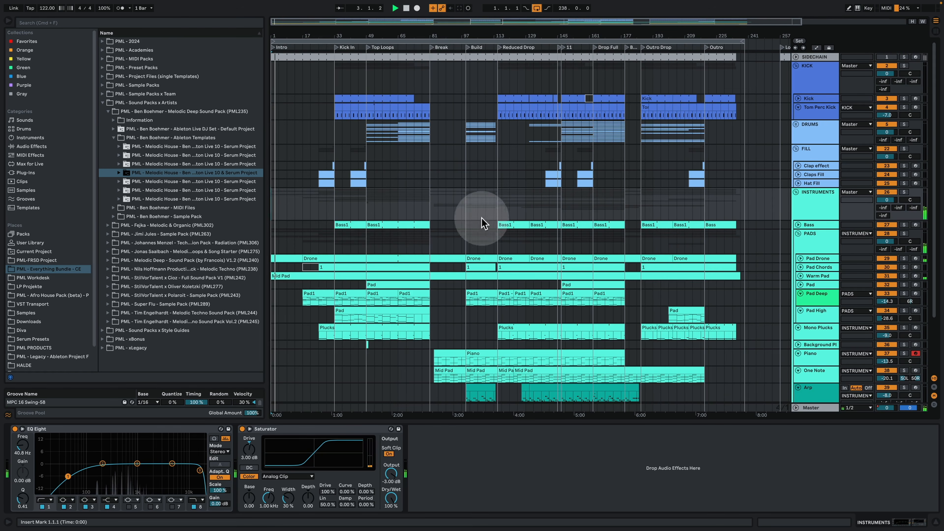
scroll(448, 249, down, 3)
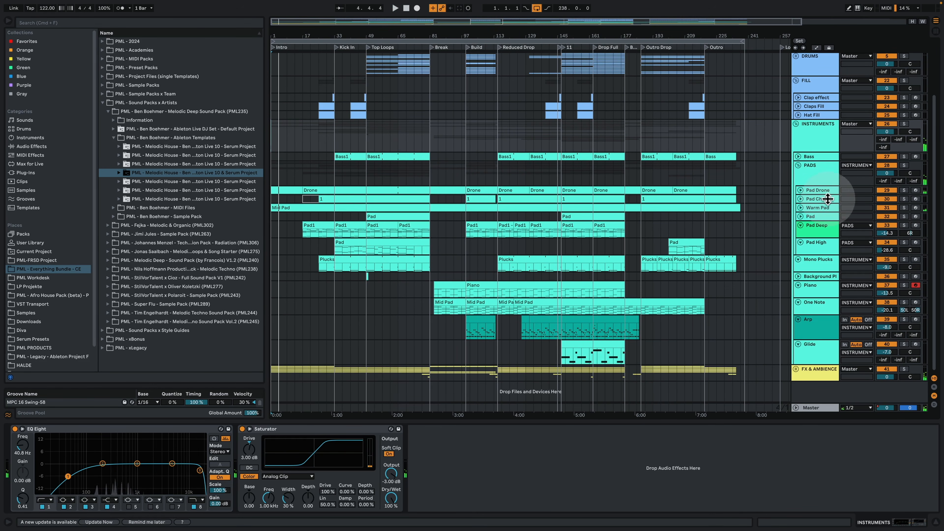
Unfold the FX & AMBIENCE group and play its Perc Zap and Zappy Stuff tracks soloed from the start.
click(795, 369)
scroll(798, 303, down, 3)
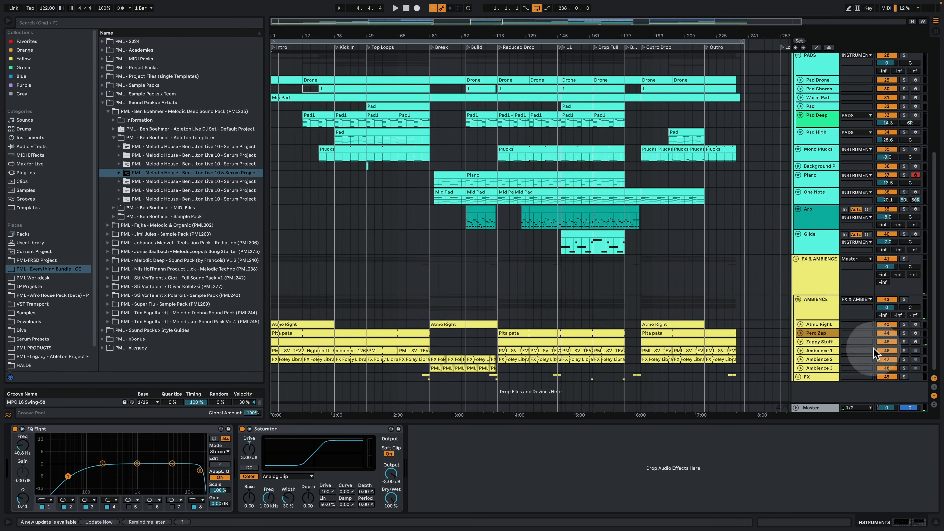
click(903, 333)
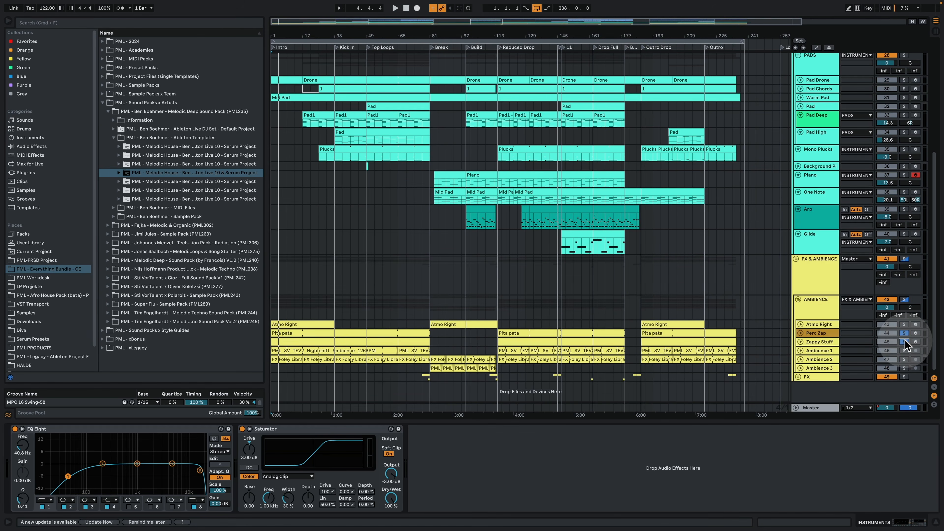
click(905, 341)
key(space)
Examine the device chains of the Perc Zap and Zappy Stuff tracks during playback.
click(818, 332)
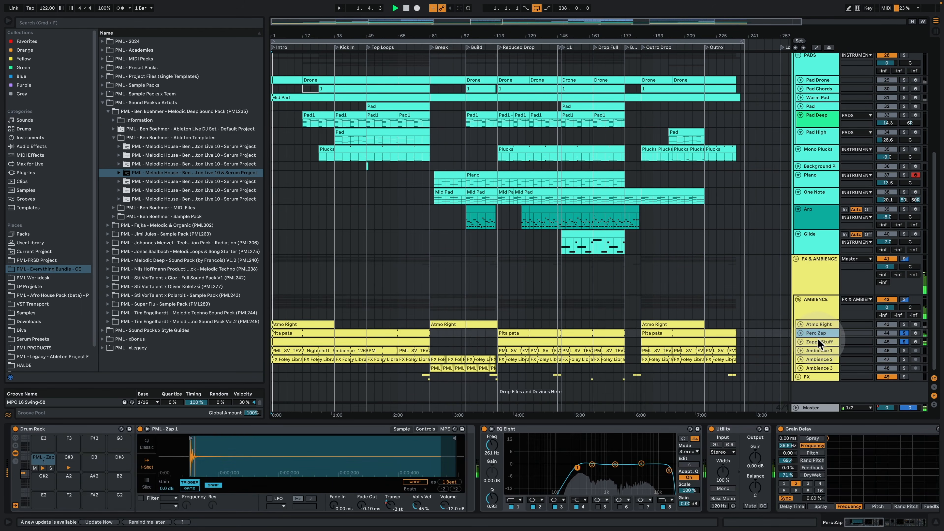
click(819, 341)
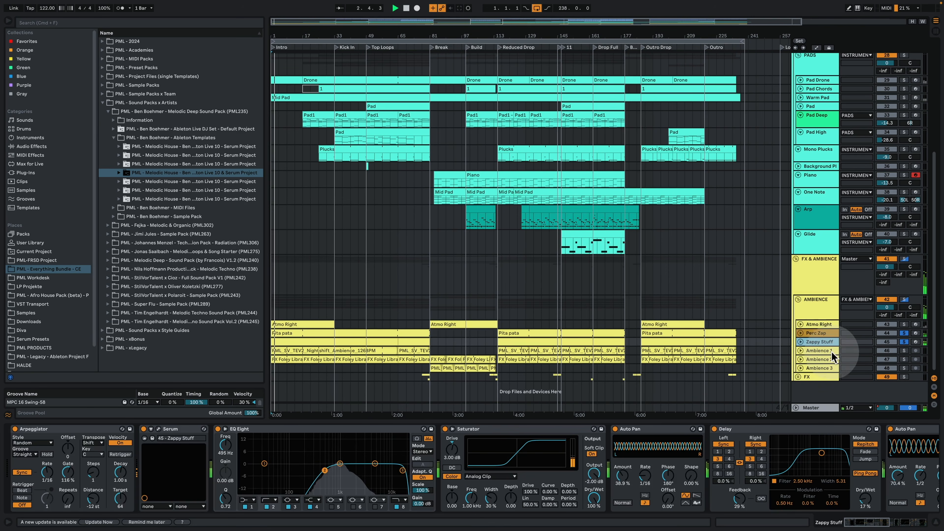
click(816, 332)
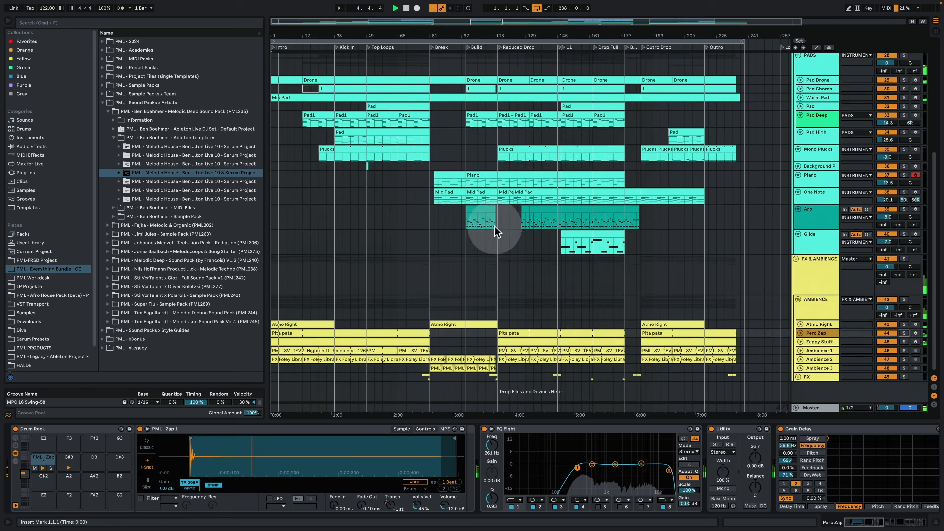
Play the song from the Kick In marker at bar 33 and unfold the Bass track.
scroll(499, 230, up, 5)
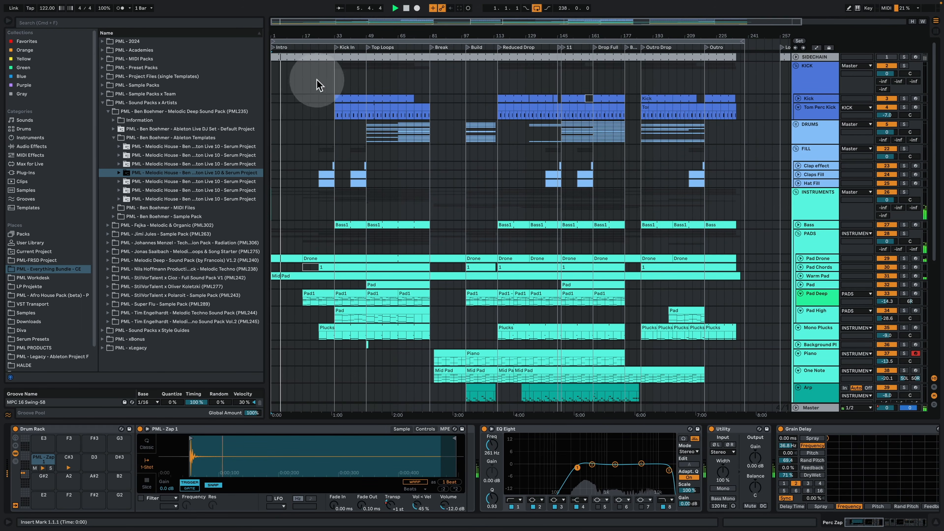
click(336, 47)
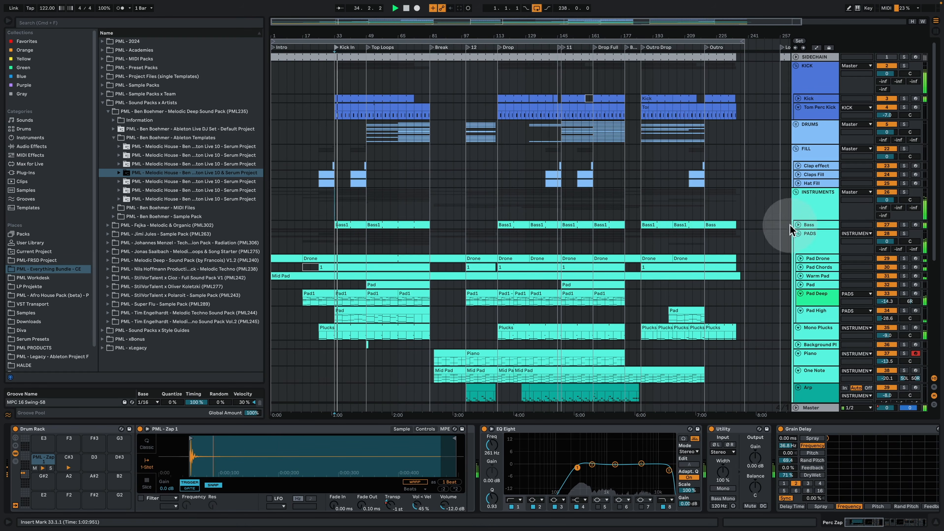
click(798, 224)
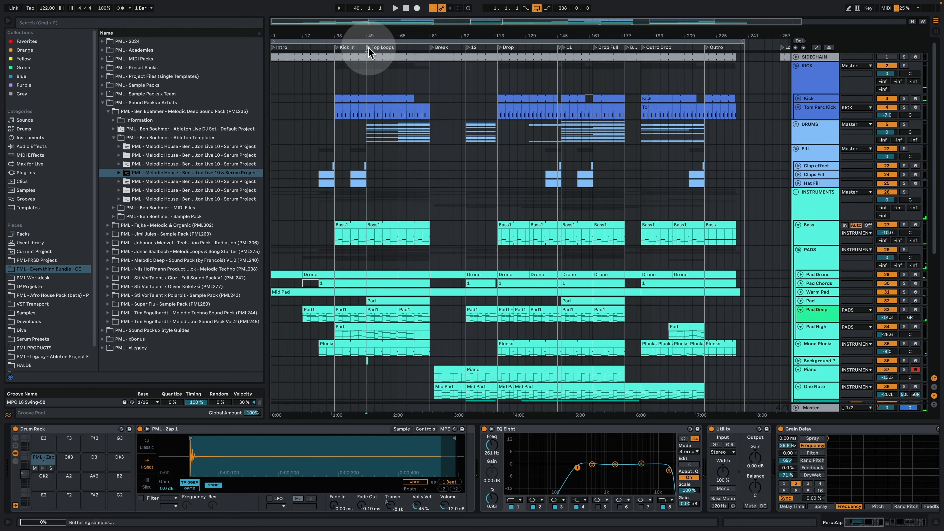
Examine the individual tracks inside the DRUMS group, fold it again, and set the playback start to bar 65.
click(795, 125)
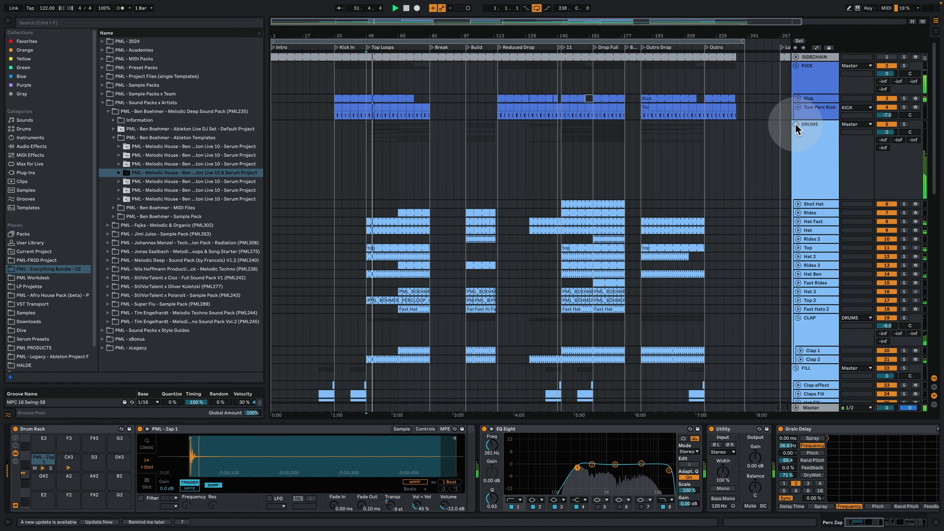
click(796, 124)
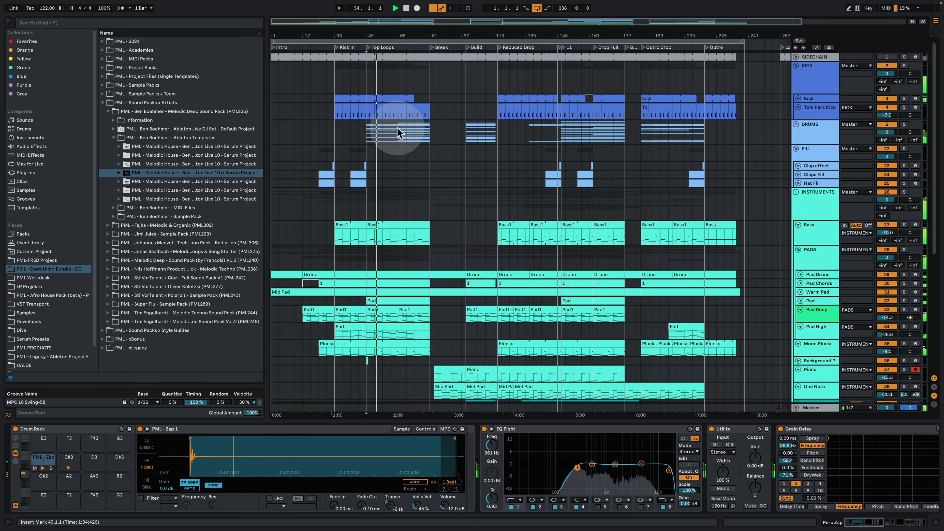
key(space)
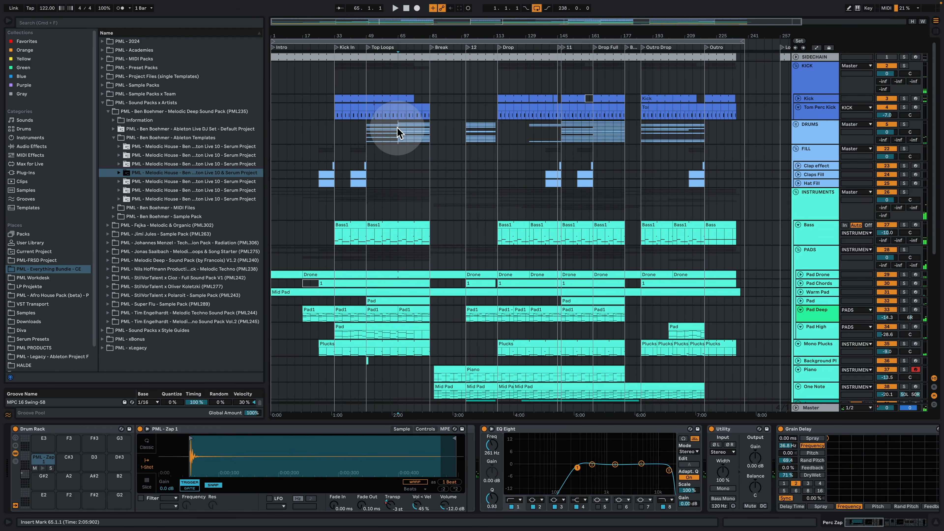
click(396, 127)
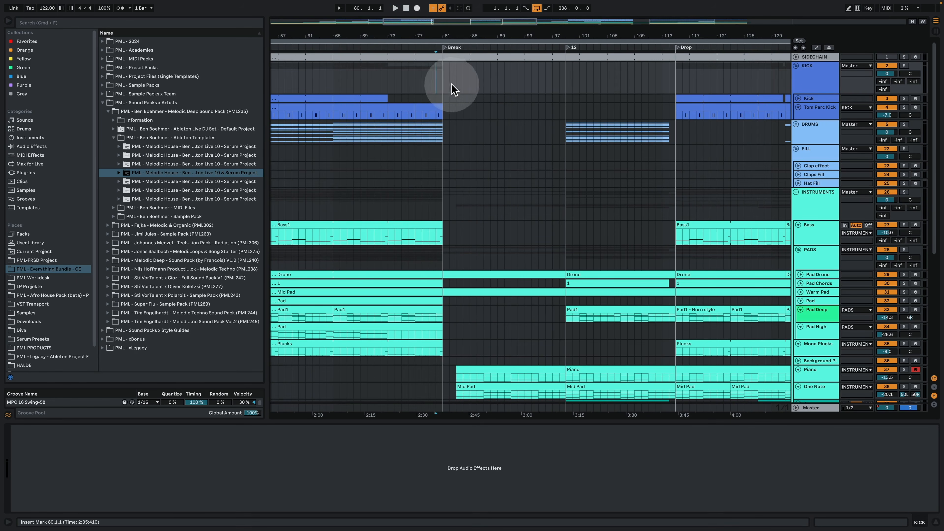
Play the transition into the Break section from bar 79 and look over the tracks used there.
drag(441, 36, 462, 56)
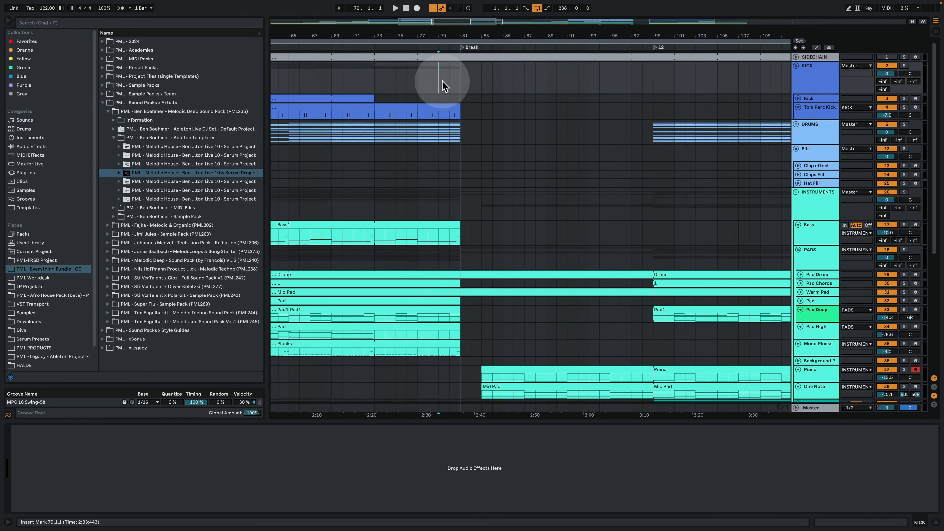
drag(455, 33, 502, 8)
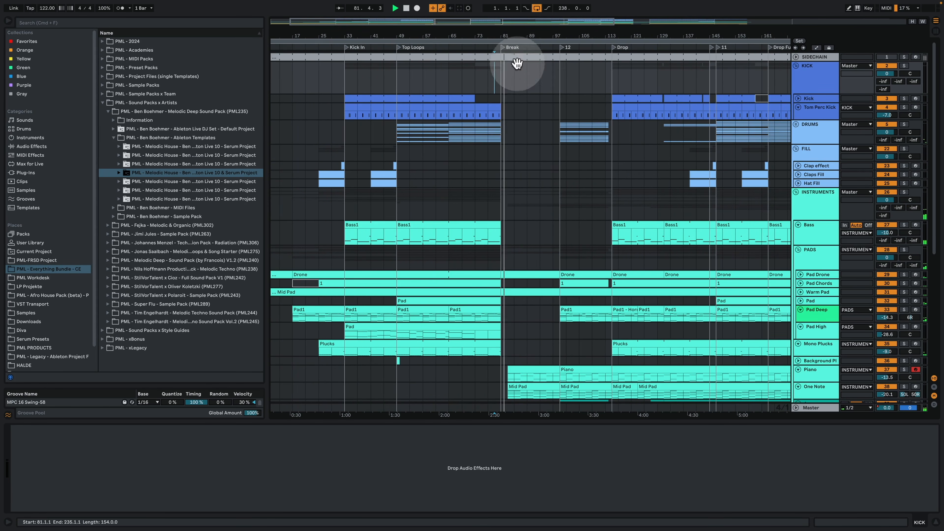
scroll(512, 141, down, 5)
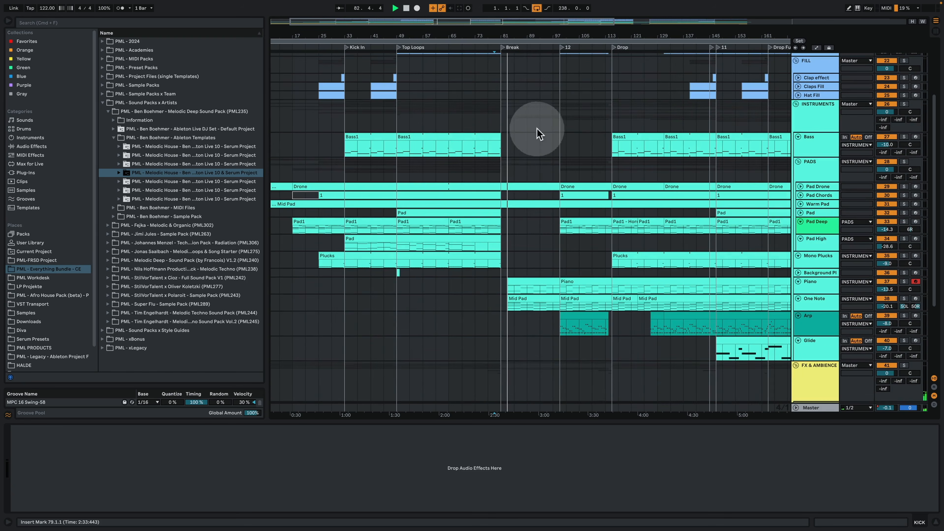
scroll(541, 145, up, 5)
key(space)
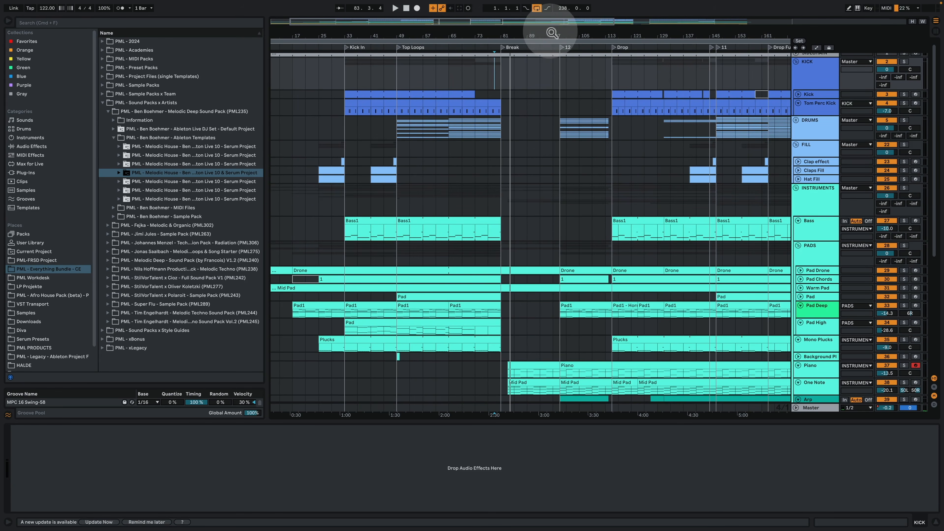
Play the Build section from bar 99 and bring its instrument tracks into view.
drag(551, 33, 503, 23)
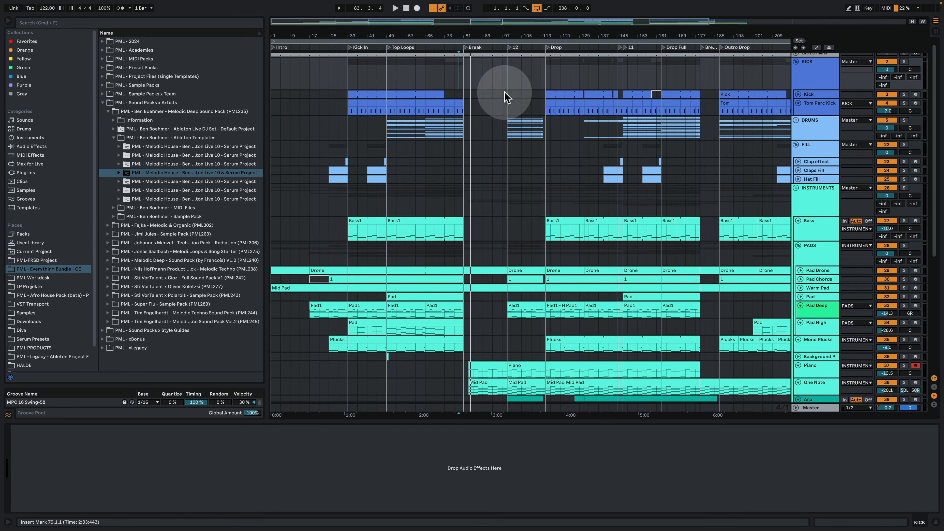
click(509, 47)
scroll(516, 183, down, 3)
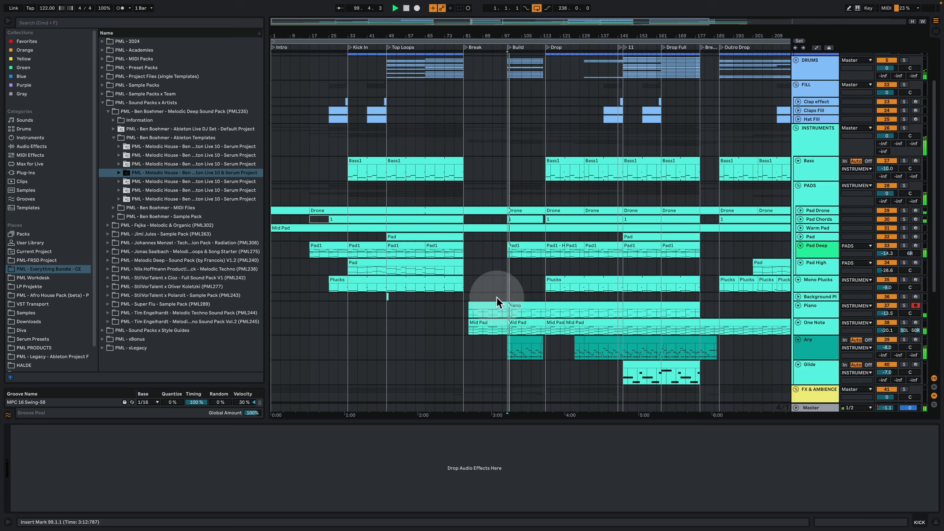
Examine the notes of the Arp clip in the Build section and the Arp track's device chain, then hide the detail view.
double_click(515, 339)
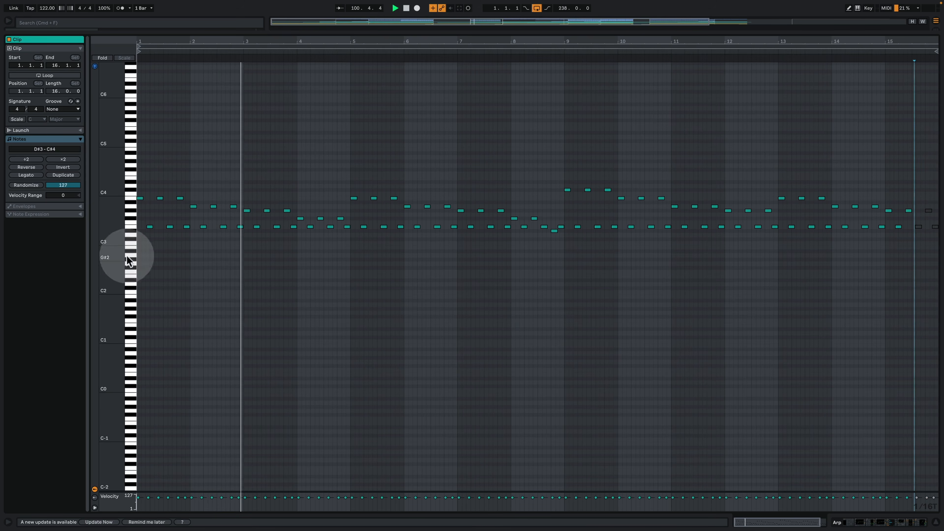
drag(114, 236, 146, 237)
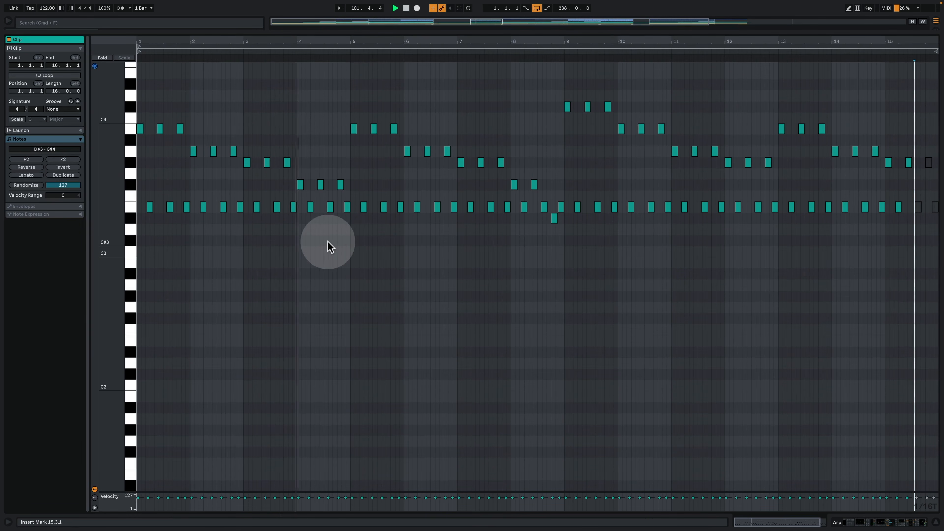
click(877, 523)
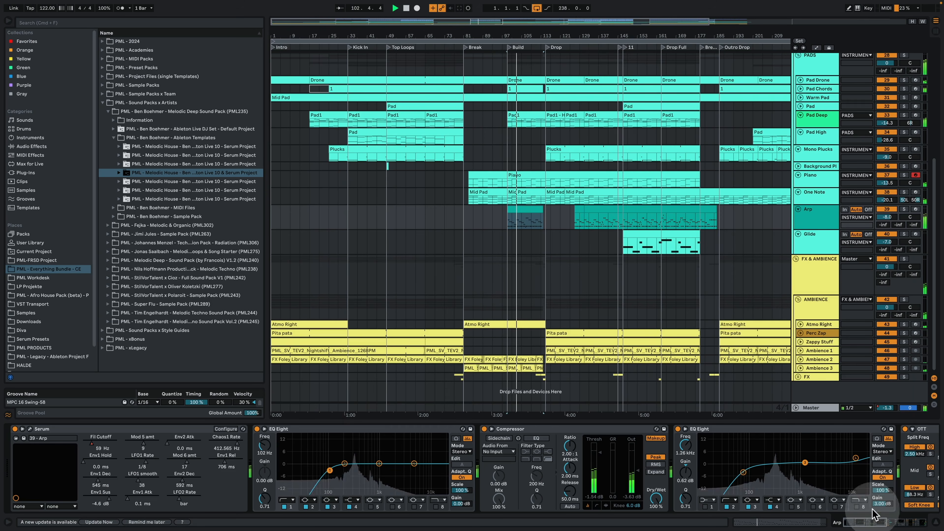
scroll(598, 174, up, 2)
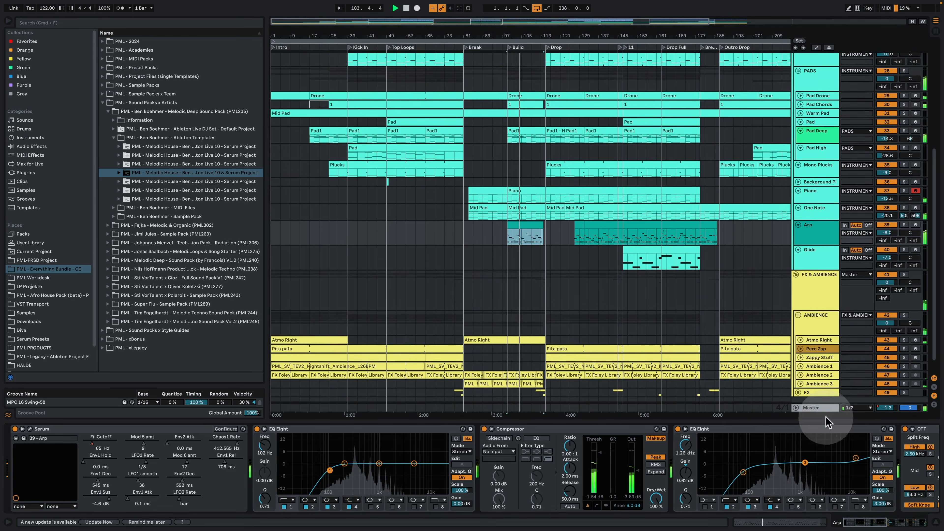
click(936, 522)
scroll(591, 218, up, 4)
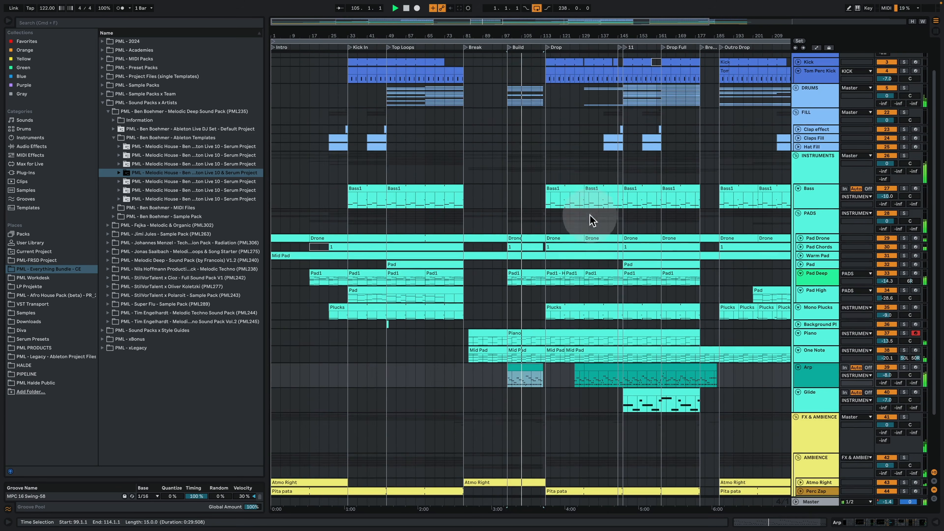
Play the Reduced Drop section from bar 115 and take a closer look at its clips.
drag(552, 36, 474, 35)
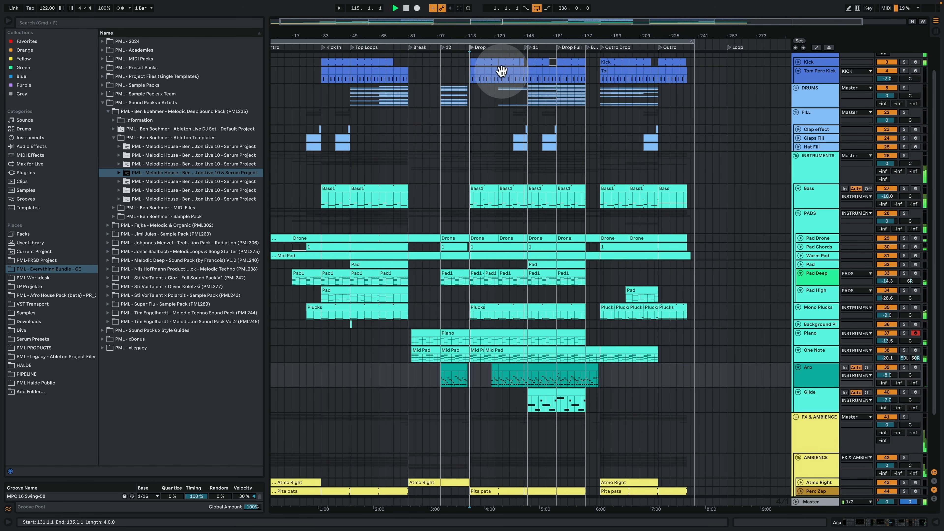
scroll(515, 158, up, 2)
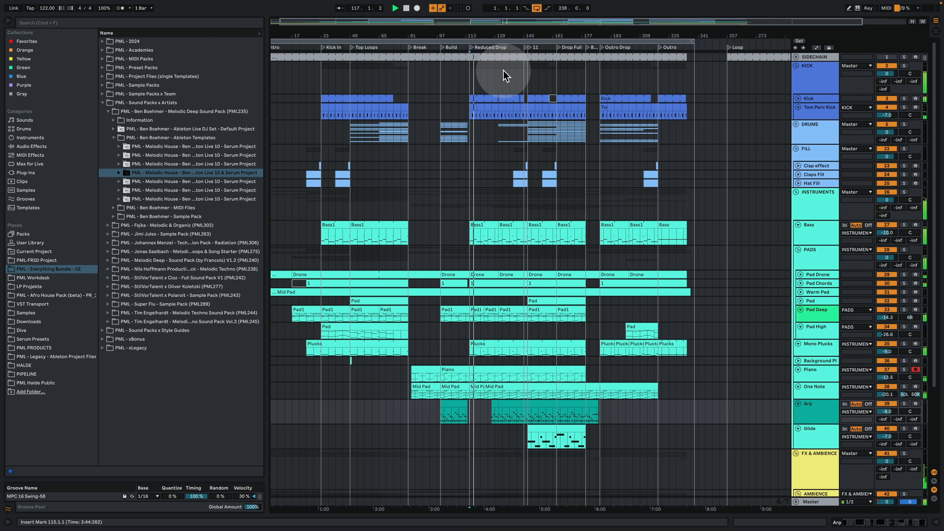
drag(472, 34, 472, 70)
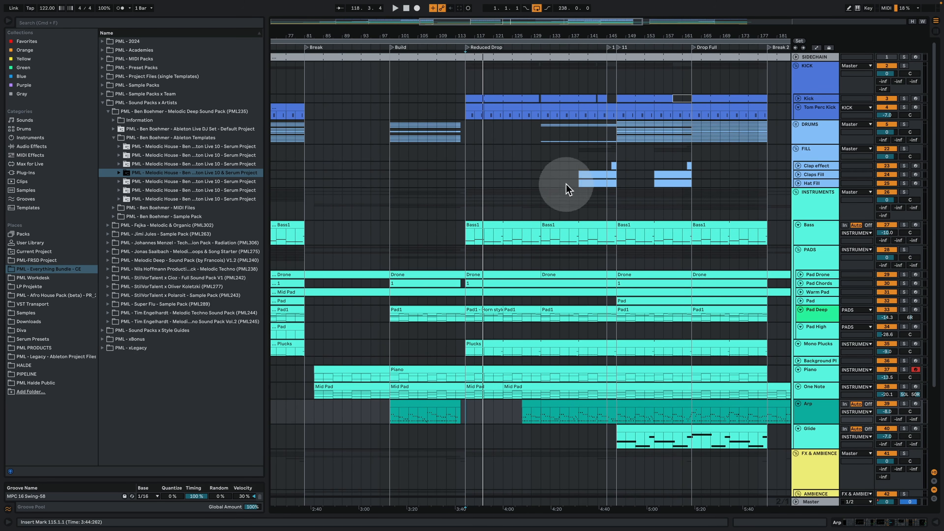
Play the Reduced Drop from just before the DRUMS clips come in, and set the playback start to bar 145.
click(531, 138)
key(space)
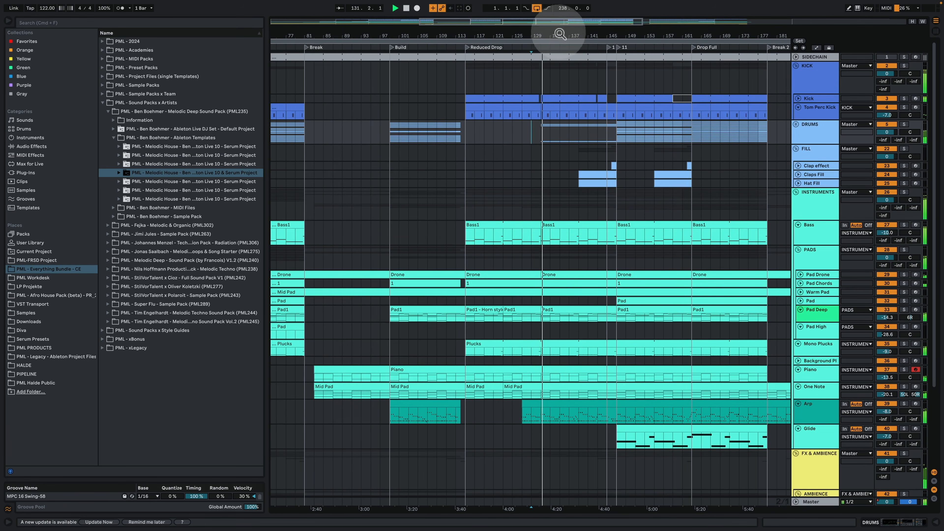
drag(556, 34, 485, 19)
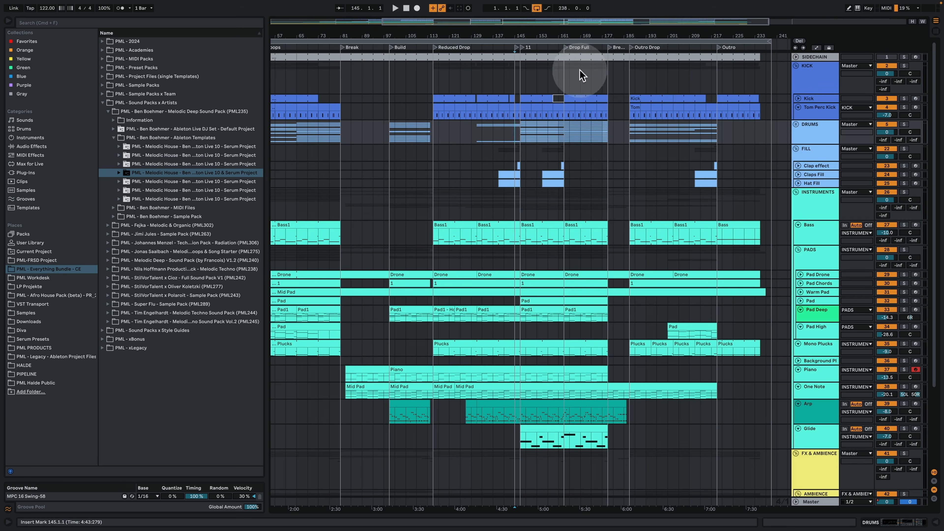
drag(600, 35, 600, 16)
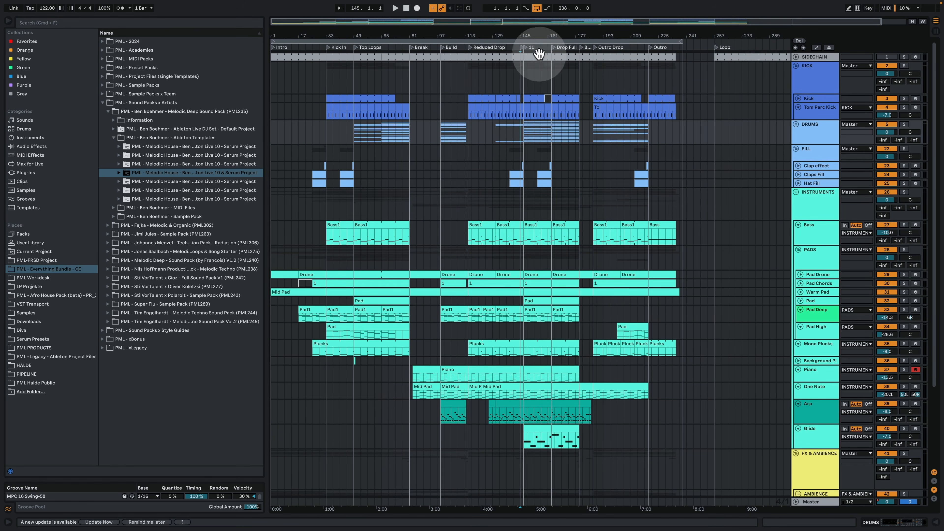
Play the arrangement from bar 145 towards Drop Full and take a closer look at the clips there.
key(space)
drag(528, 33, 528, 88)
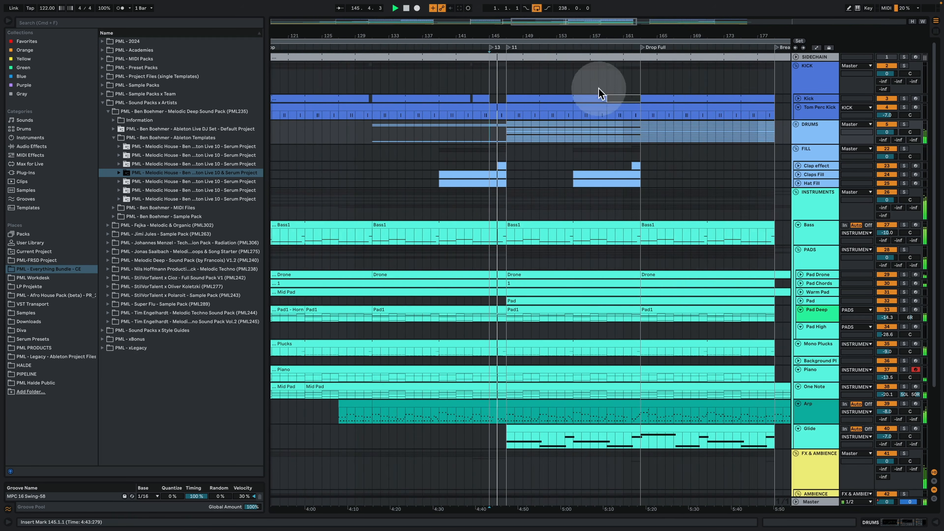
drag(556, 32, 507, 26)
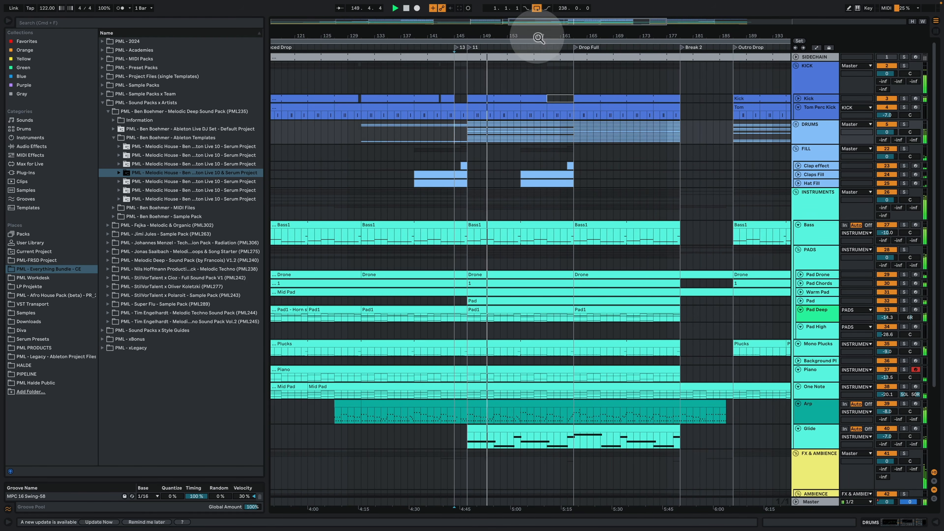
drag(537, 35, 483, 33)
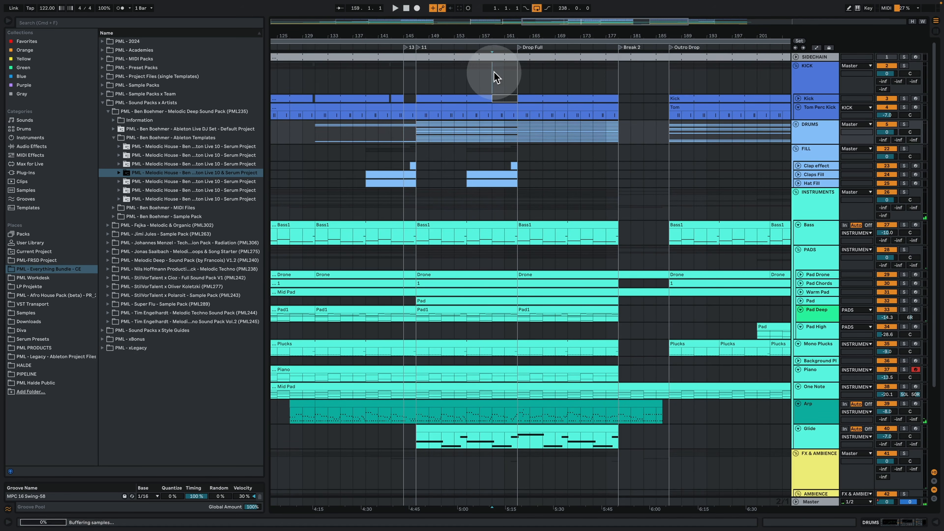
Play the transition into the Drop Full section from bar 161, and stop playback partway through the section.
click(501, 107)
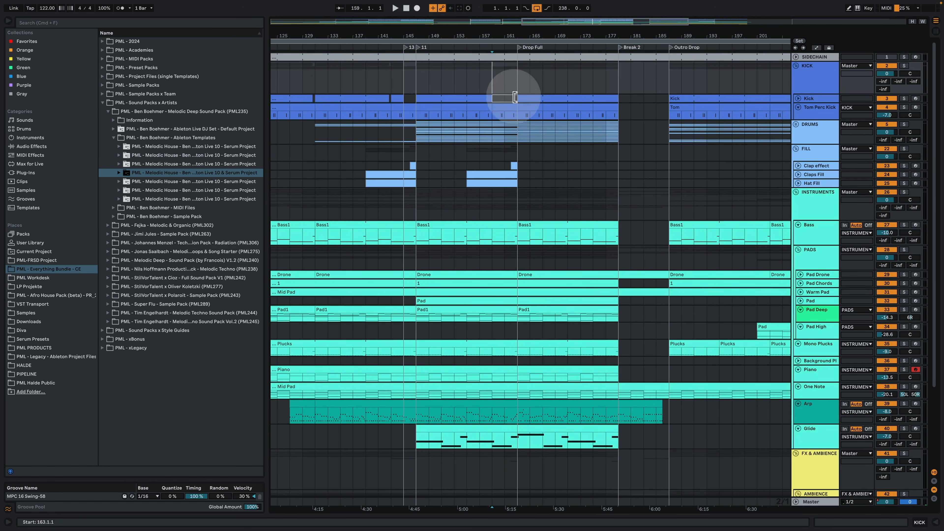
click(508, 78)
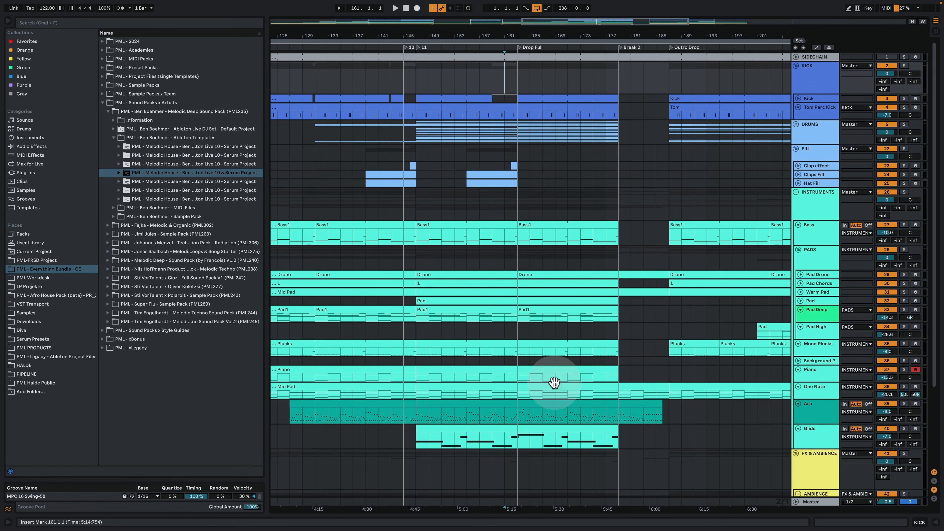
click(519, 83)
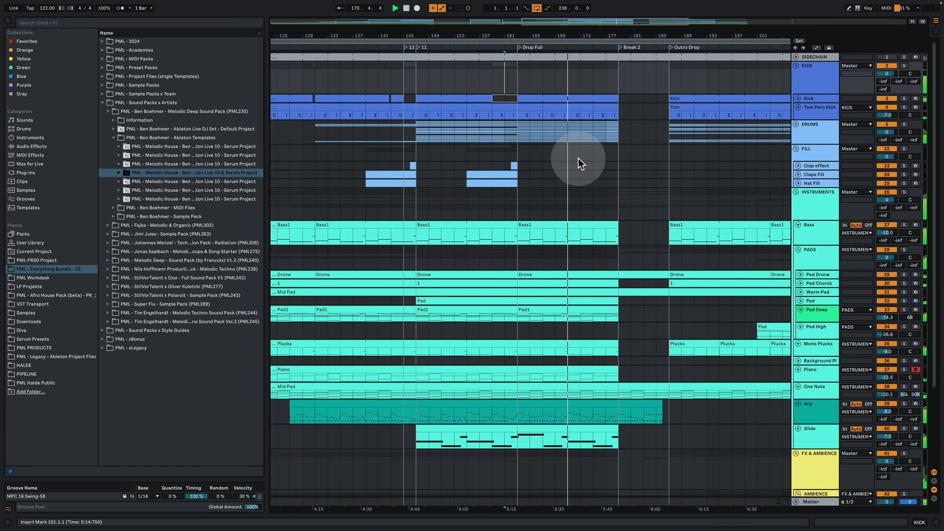
key(space)
Examine the notes of the Arp clip in the Drop Full section, and show the Arp track's device chain.
click(561, 415)
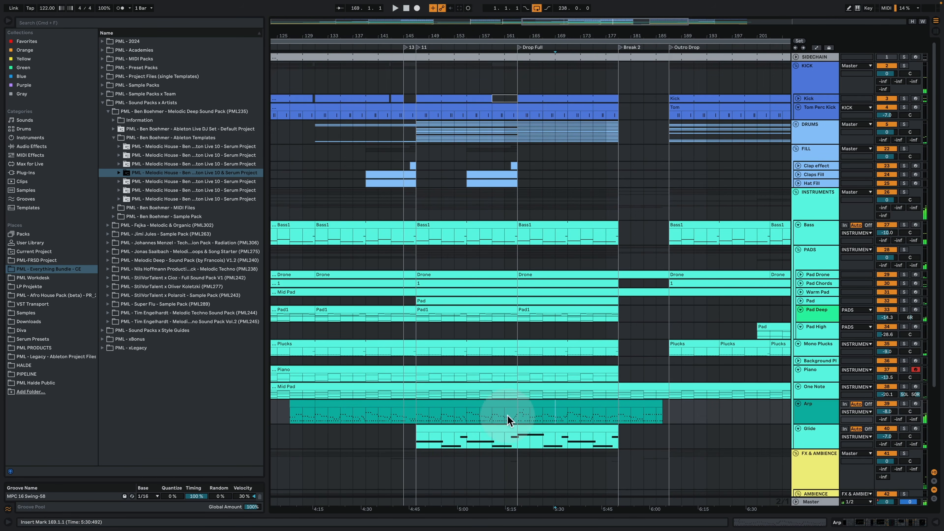
double_click(545, 402)
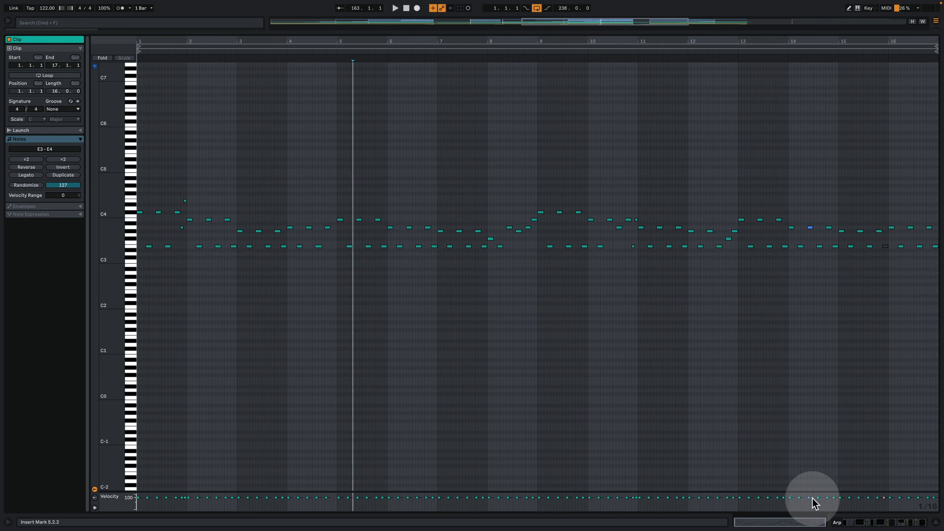
click(864, 521)
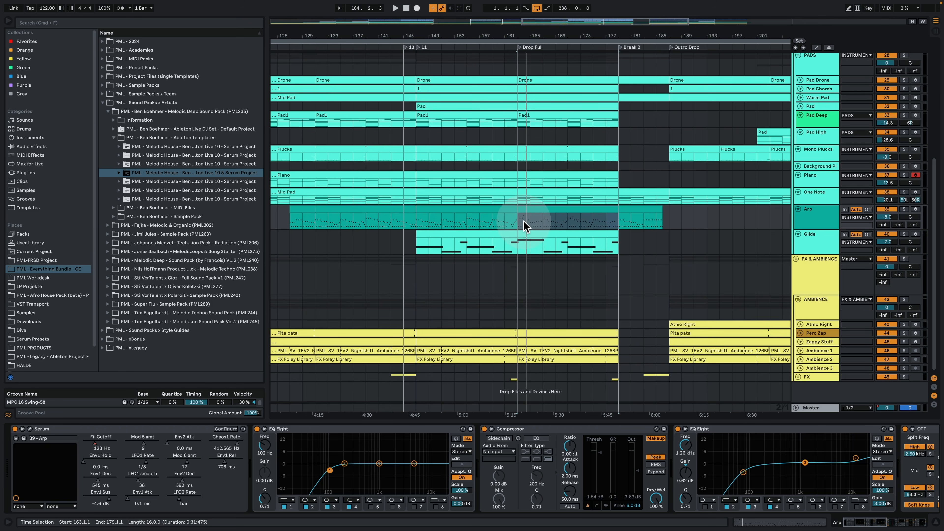
Play the Arp part from bar 161, recheck its Drop Full clip notes, and return to the device chain.
click(511, 223)
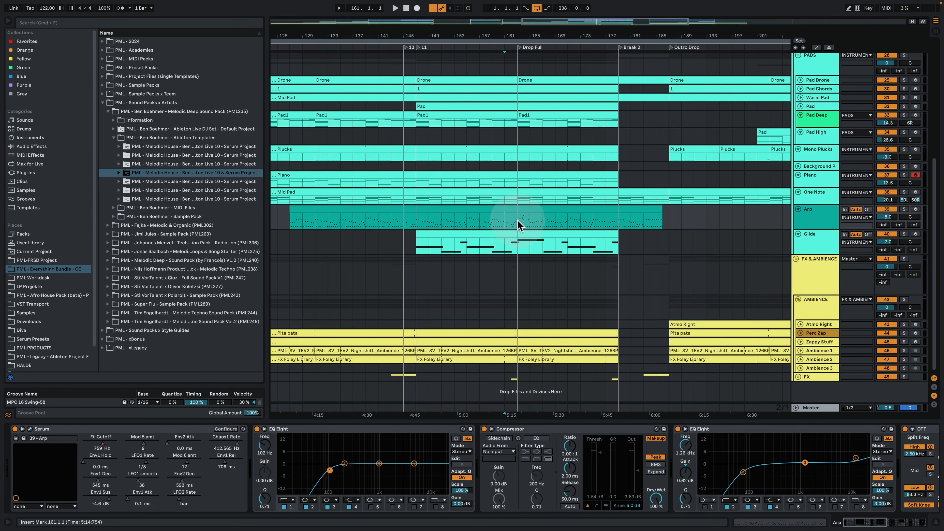
double_click(521, 212)
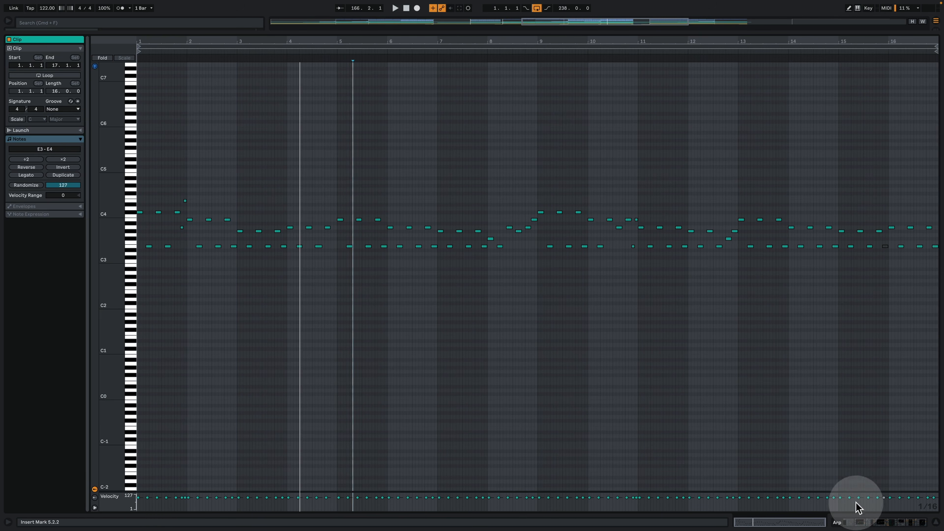
click(853, 520)
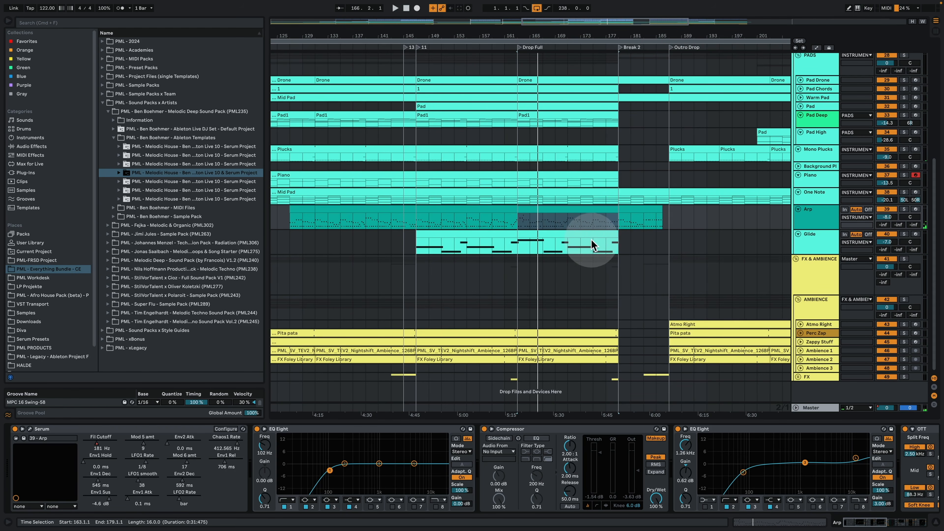
Look over the Drop Full tracks and play the transition into Break 2 from bar 177.
scroll(570, 236, up, 1)
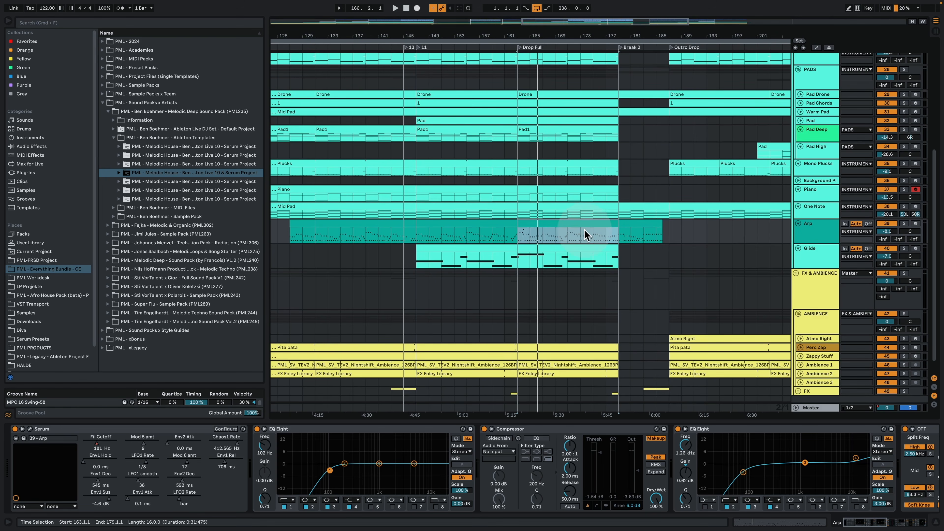
scroll(587, 233, up, 10)
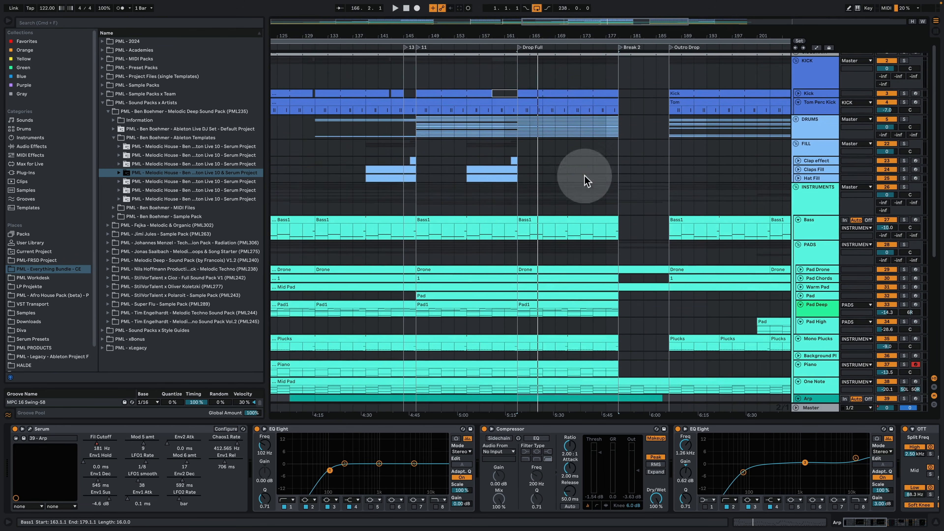
scroll(648, 232, down, 10)
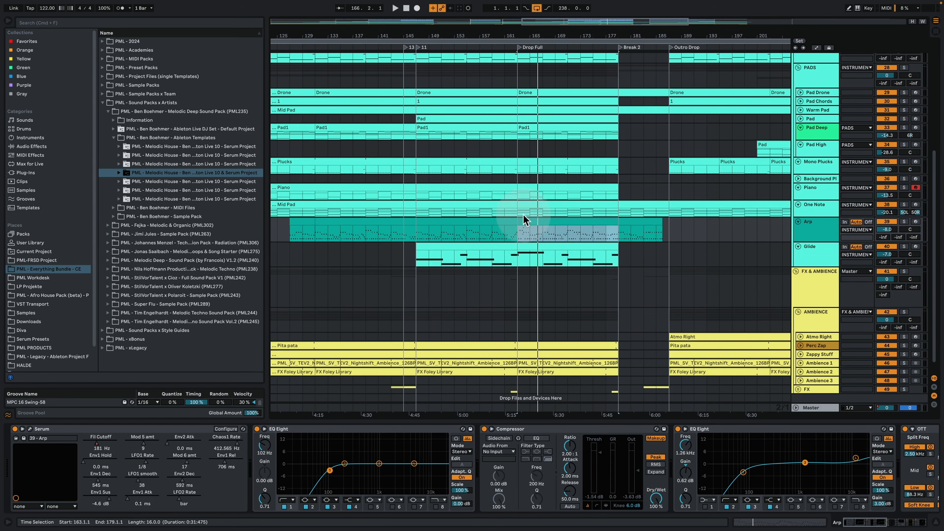
mouse_move(559, 245)
mouse_down()
mouse_move(468, 237)
mouse_move(572, 244)
mouse_up()
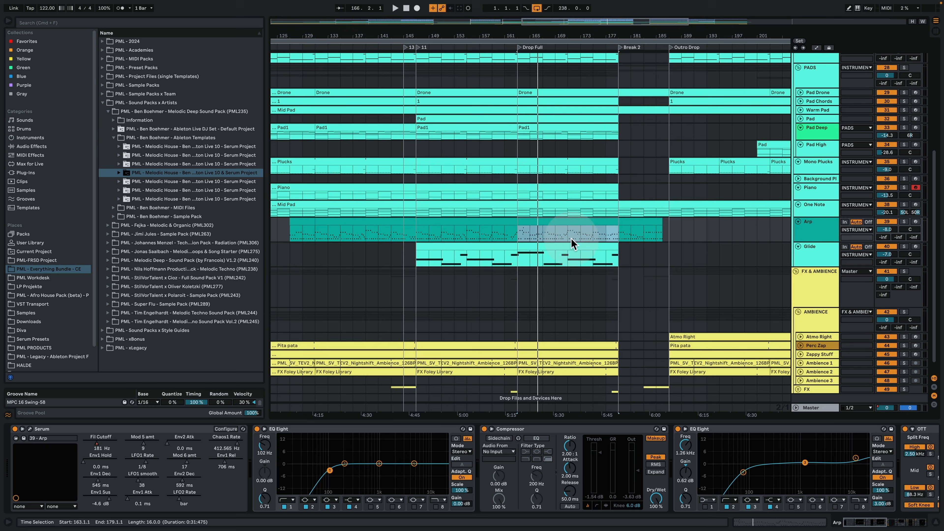
click(607, 153)
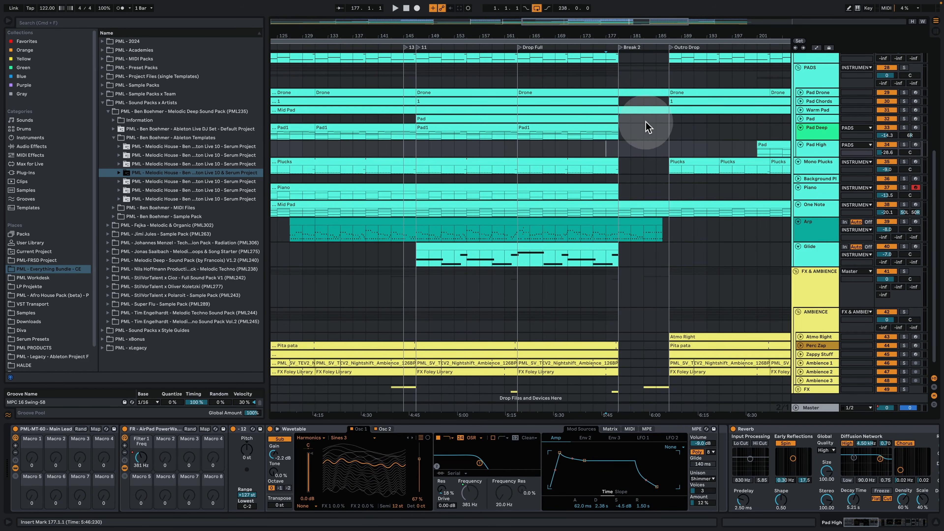
drag(623, 38, 624, 9)
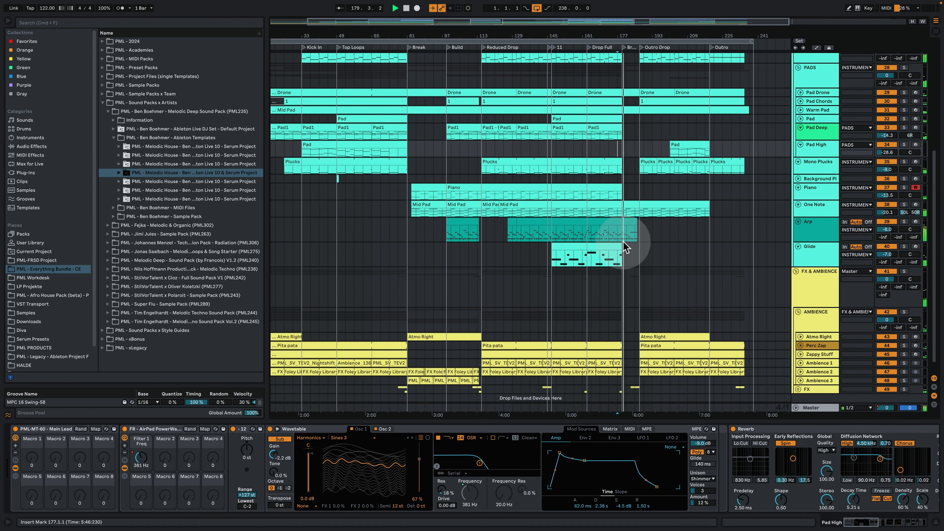
Show the Arp track's Serum Fil Cutoff automation, enlarge its lane to inspect the curve around Break 2, and stop playback.
click(813, 226)
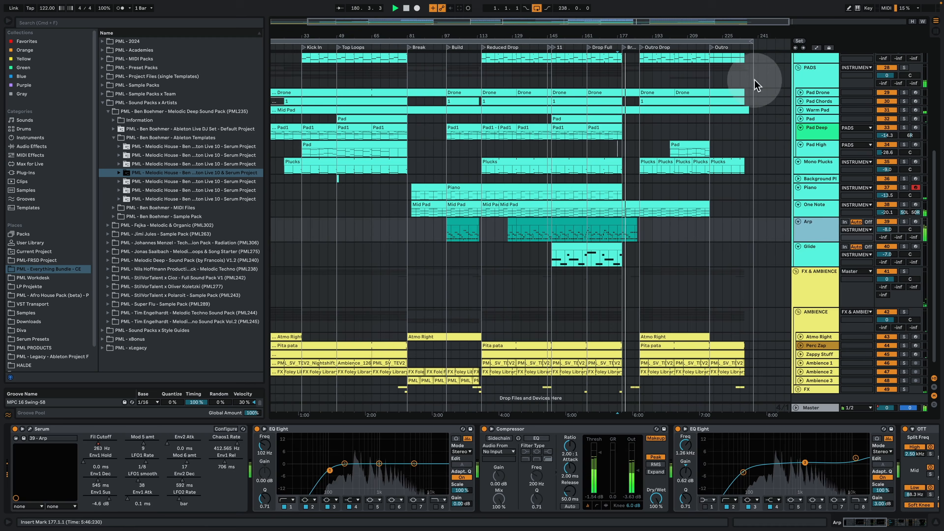
click(816, 48)
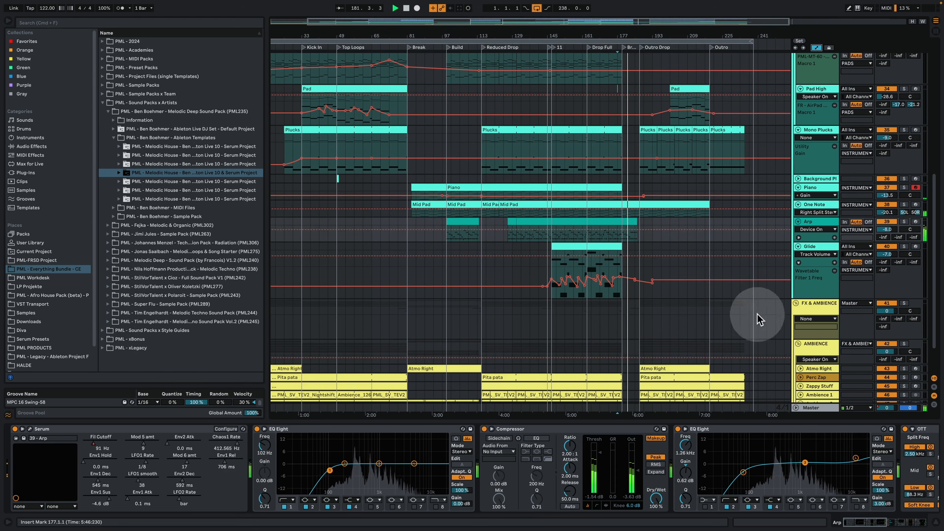
click(816, 229)
click(800, 258)
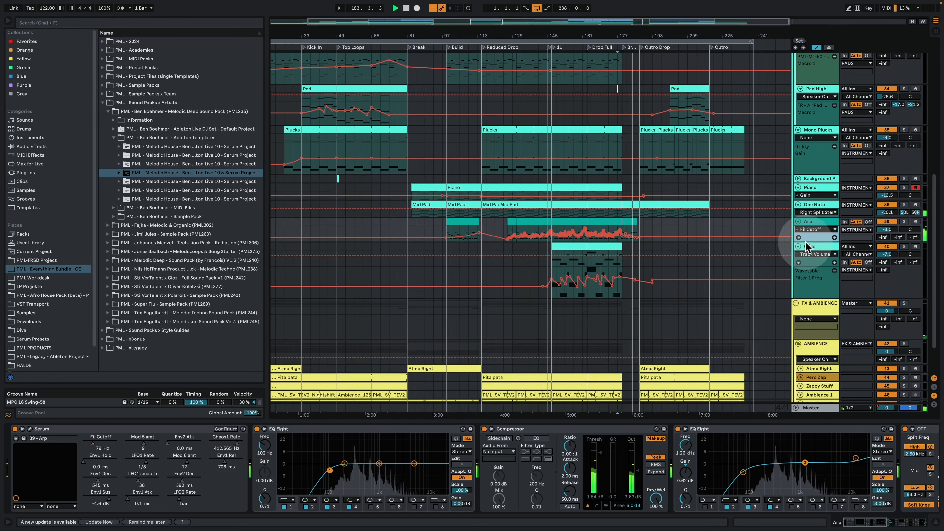
drag(810, 241, 809, 304)
drag(630, 37, 629, 98)
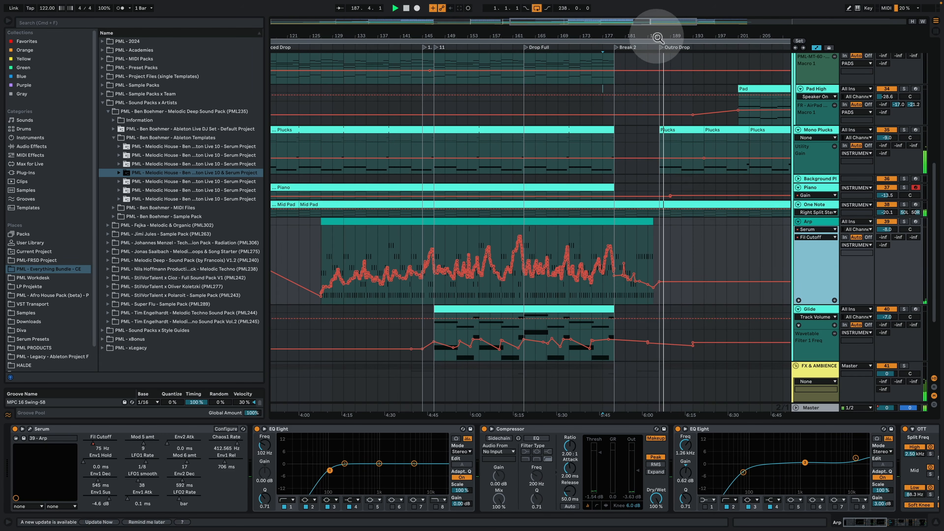
key(space)
Play the Outro Drop from bar 195 while looking over its pad, pluck and Arp tracks, and stop playback.
drag(674, 36, 596, 3)
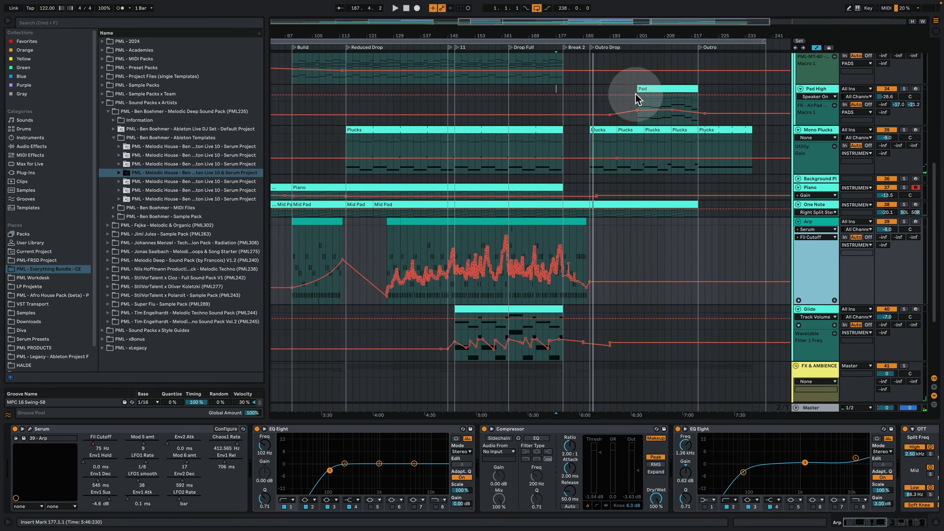
click(627, 145)
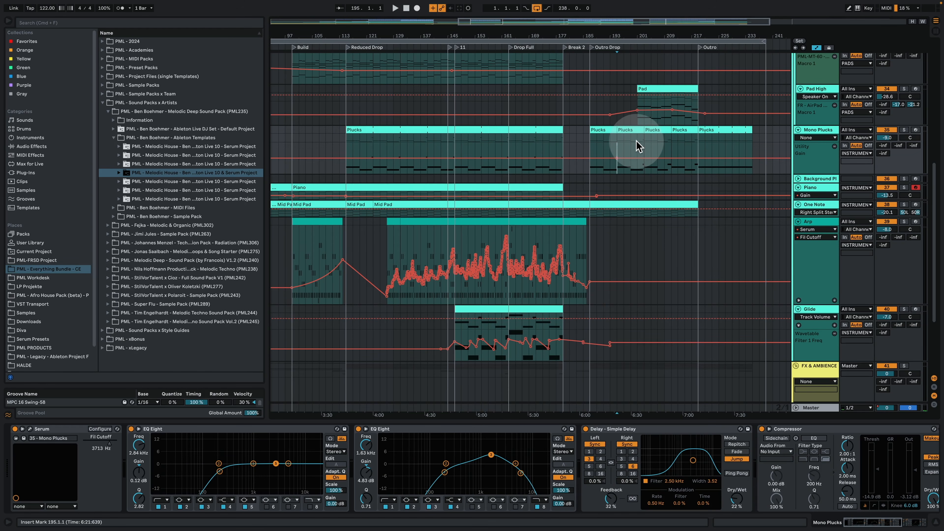
key(space)
scroll(628, 206, up, 5)
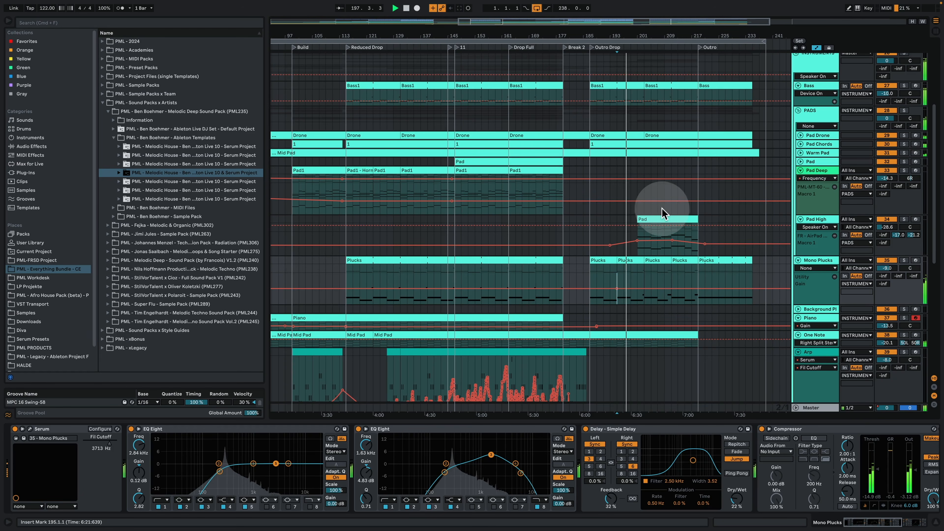
scroll(647, 211, down, 3)
scroll(636, 218, down, 3)
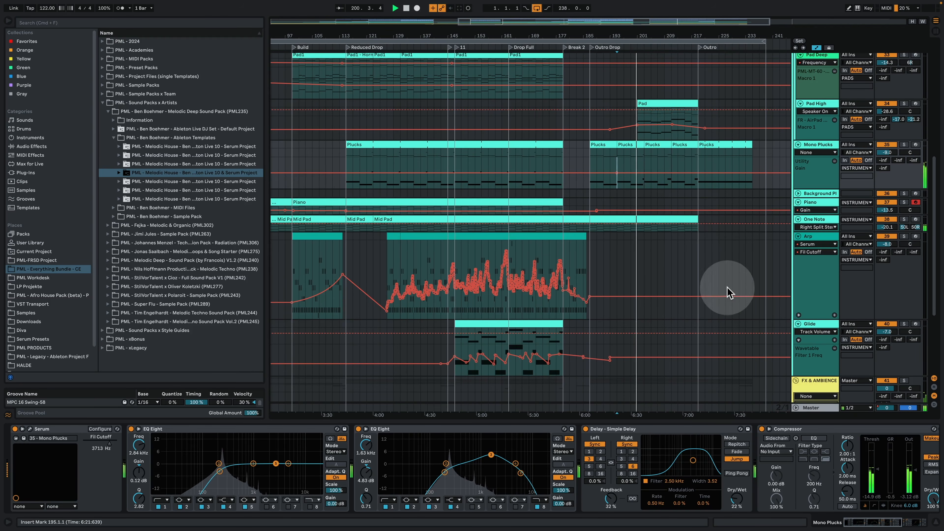
scroll(685, 277, up, 3)
drag(602, 34, 658, 33)
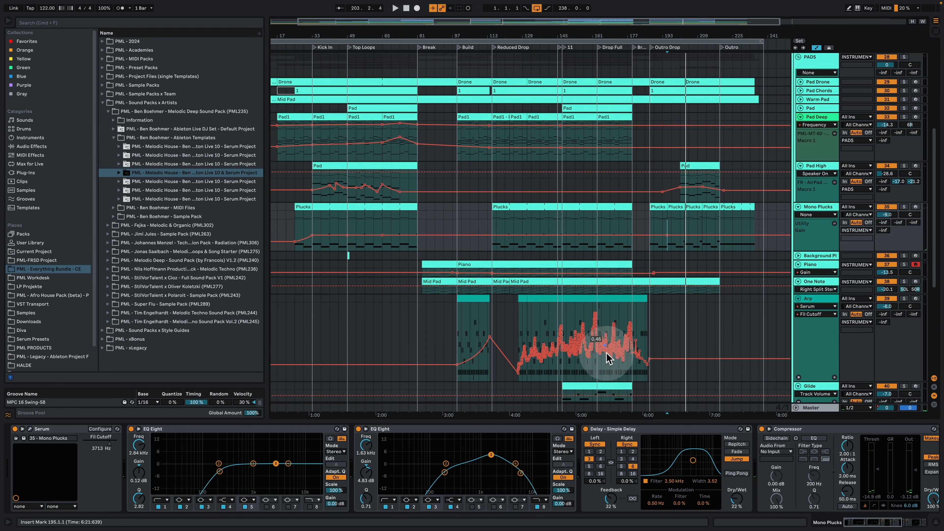
Hide the device chain and bring the full arrangement with its KICK and DRUMS tracks into view.
click(936, 522)
scroll(656, 298, up, 2)
scroll(654, 296, up, 3)
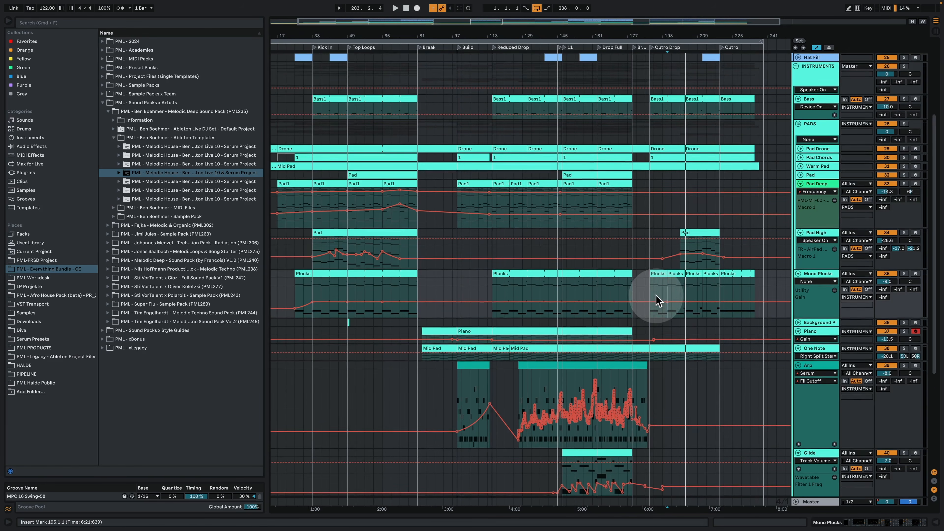
scroll(634, 297, up, 4)
drag(615, 33, 615, 20)
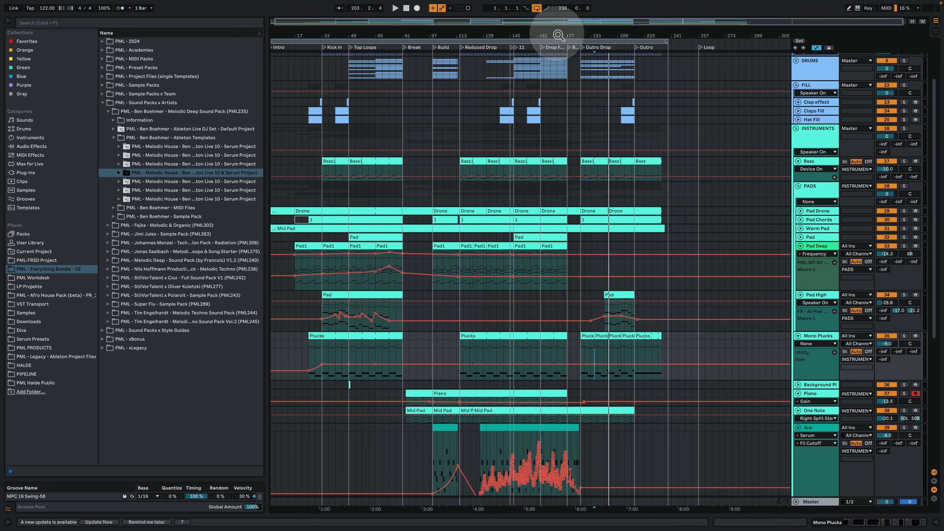
scroll(564, 169, up, 4)
drag(445, 31, 471, 34)
Solo the KICK group, play it from bar 189 in the Outro Drop, and stop playback.
click(642, 97)
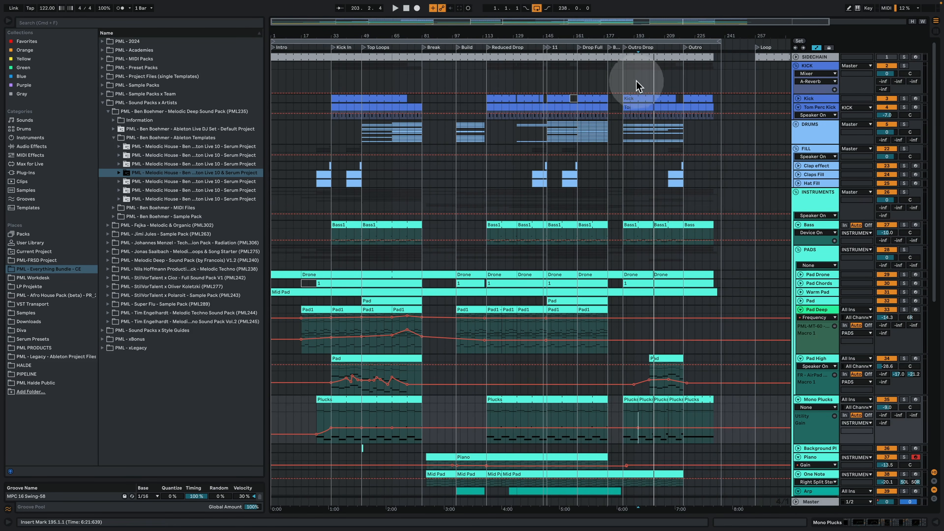
click(816, 67)
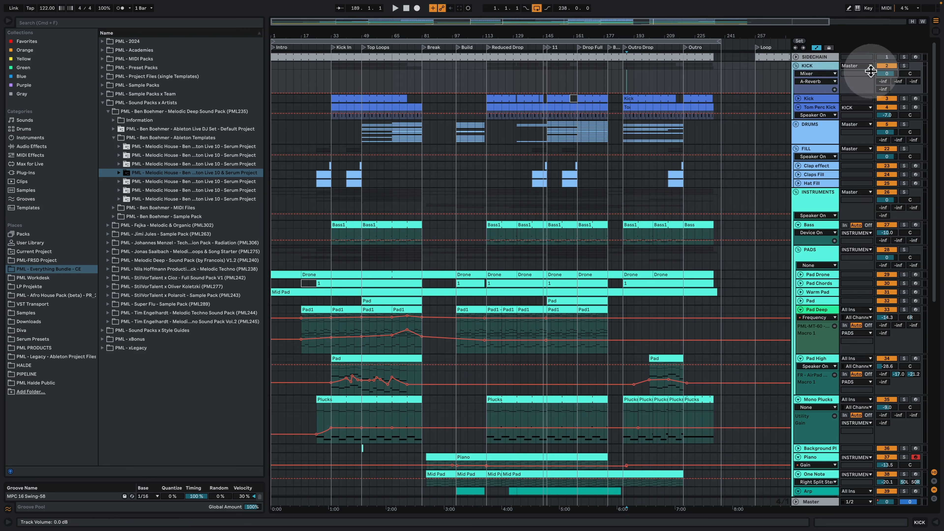
click(904, 66)
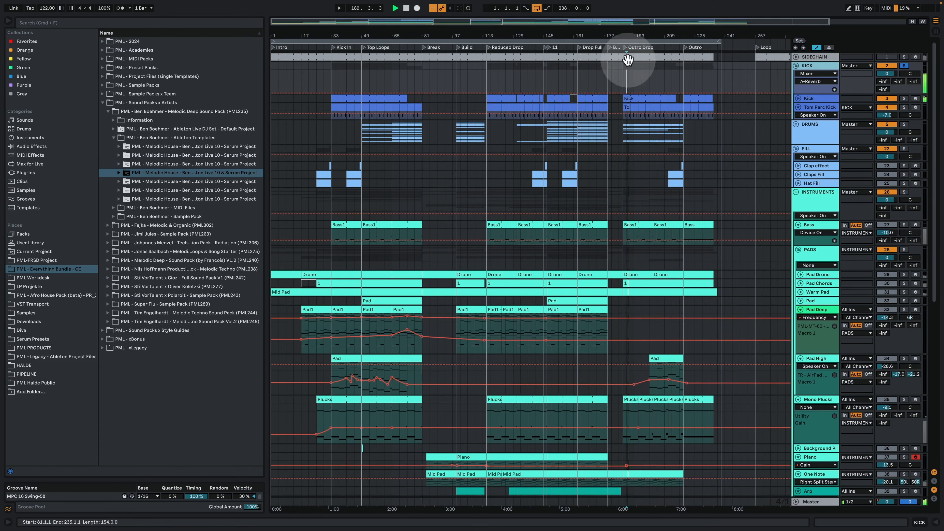
mouse_move(627, 36)
mouse_down()
mouse_move(627, 76)
mouse_move(627, 36)
mouse_up()
key(space)
Solo the DRUMS group, play it from the start of the Outro Drop, and set the playback start to bar 163.
click(820, 133)
click(904, 124)
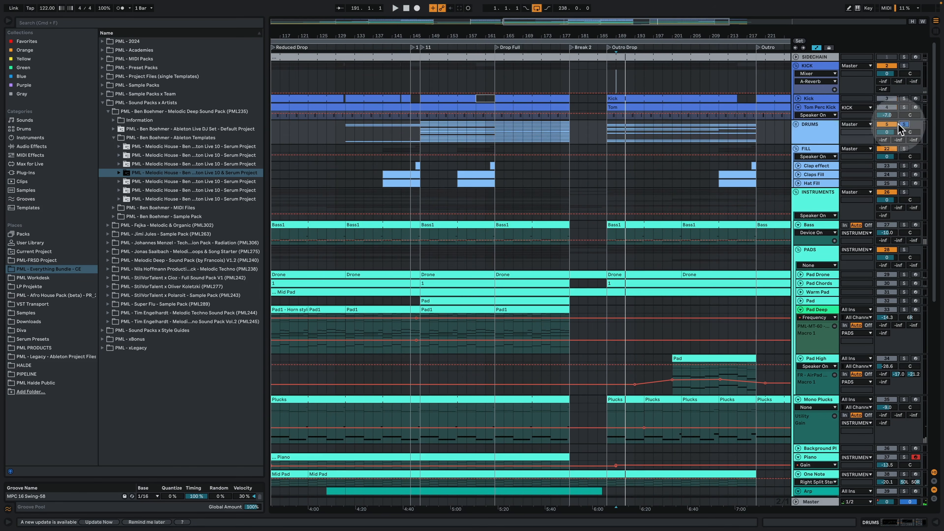
click(608, 132)
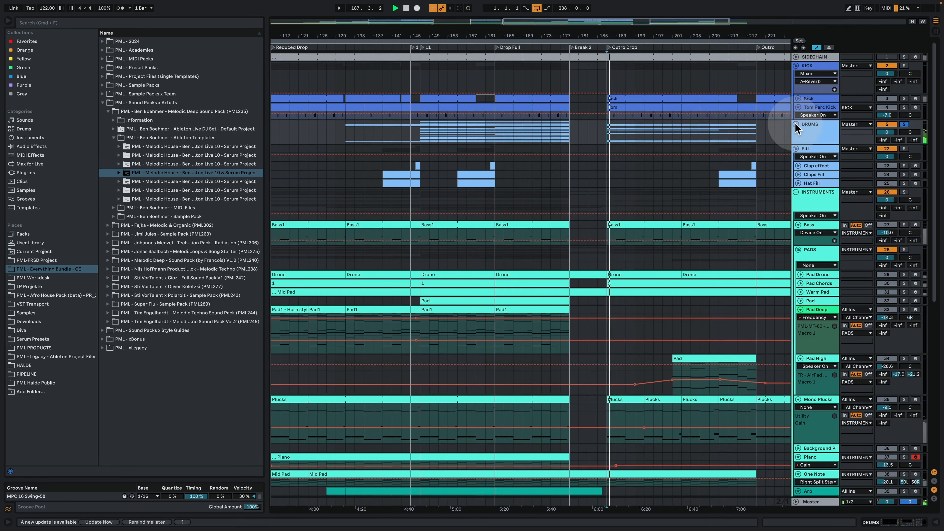
click(496, 131)
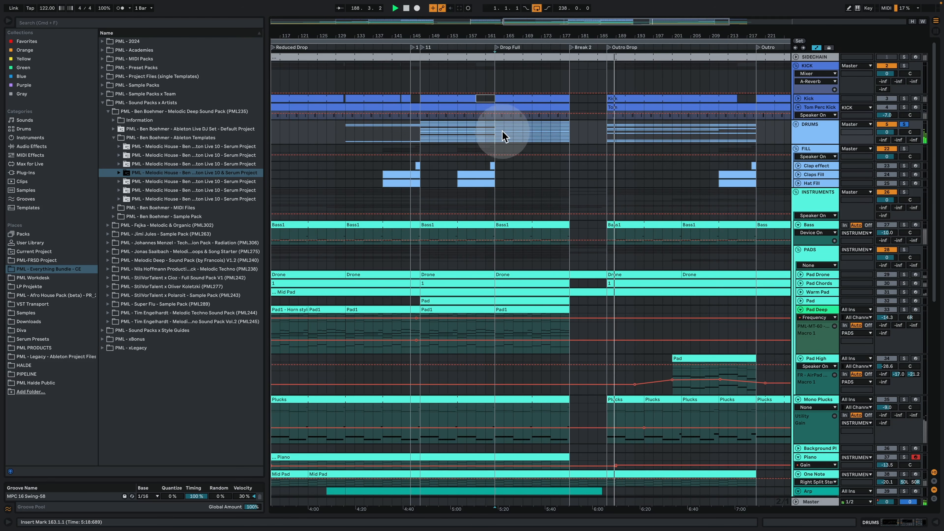
Play the soloed DRUMS group from bar 163, unfold it to look over its tracks, fold it again, and stop playback.
key(space)
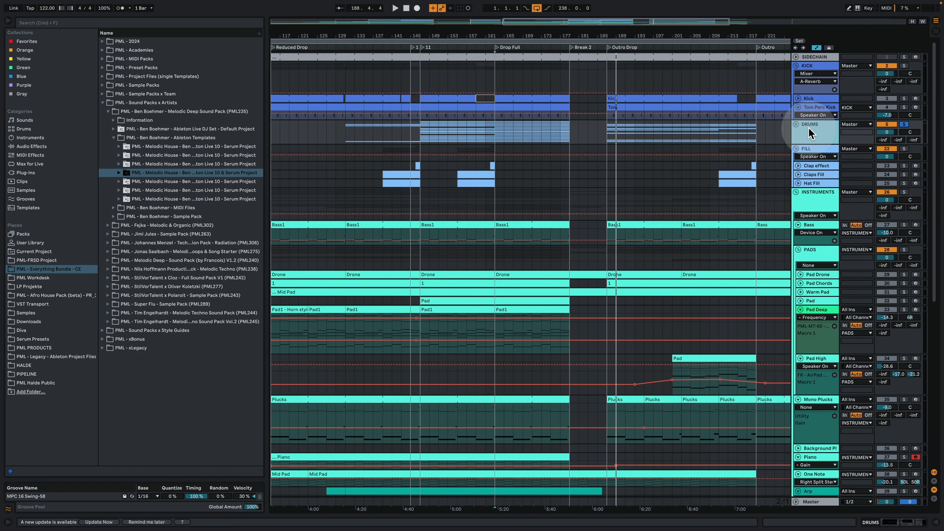
click(796, 124)
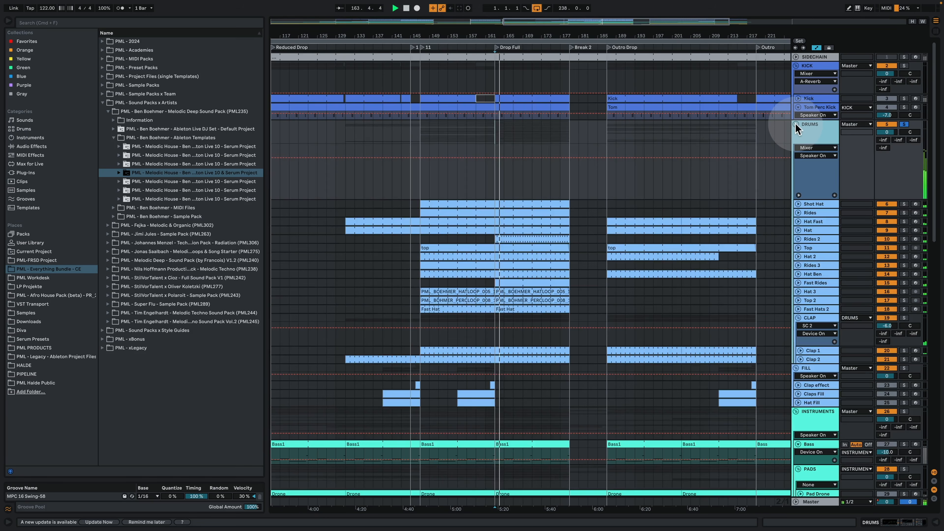
click(796, 124)
key(space)
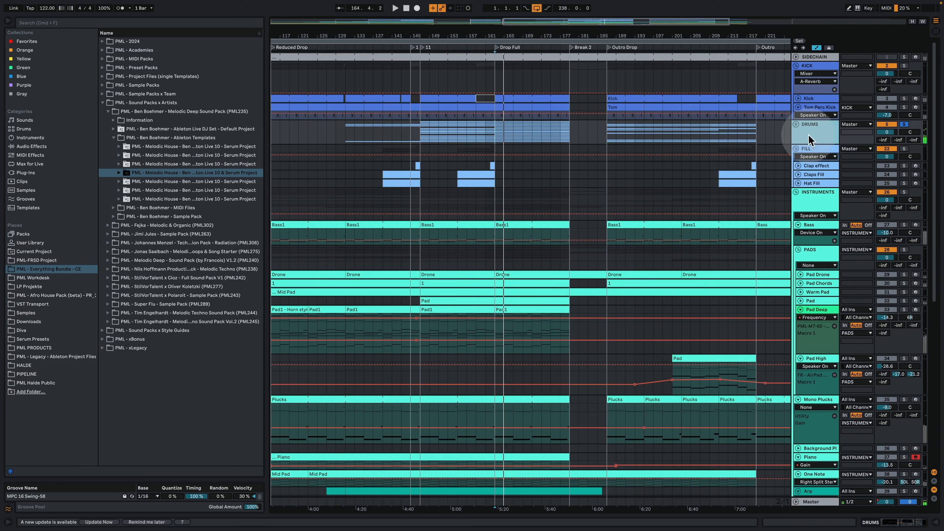
Solo the FILL group and play the clap effect at the transition into the Outro.
click(751, 165)
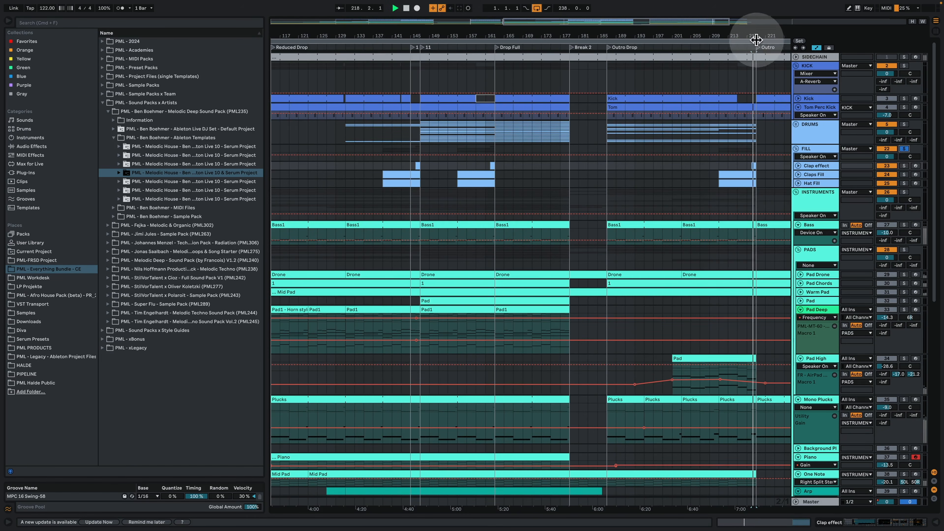
mouse_move(754, 36)
mouse_down()
mouse_move(763, 158)
mouse_move(730, 26)
mouse_move(747, 45)
mouse_up()
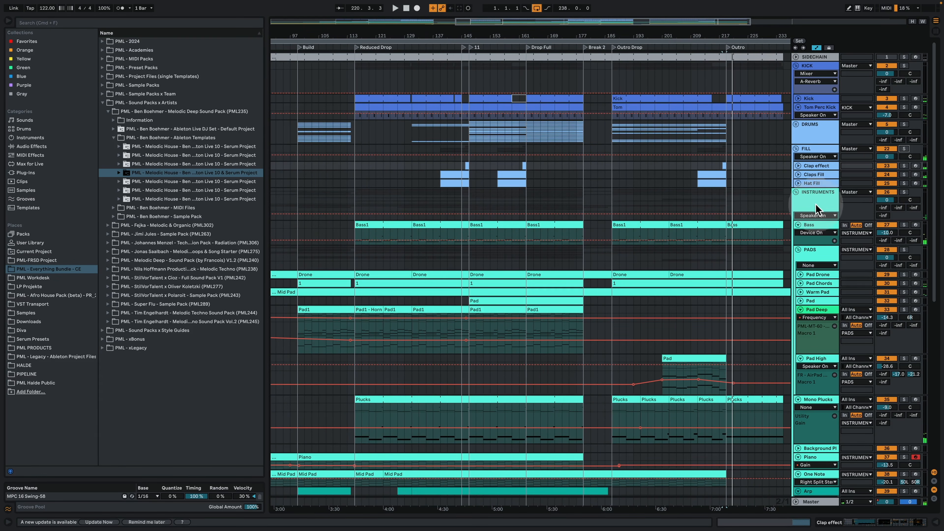
Solo the INSTRUMENTS group, play it from bar 163 while looking over its tracks, and stop playback.
click(535, 242)
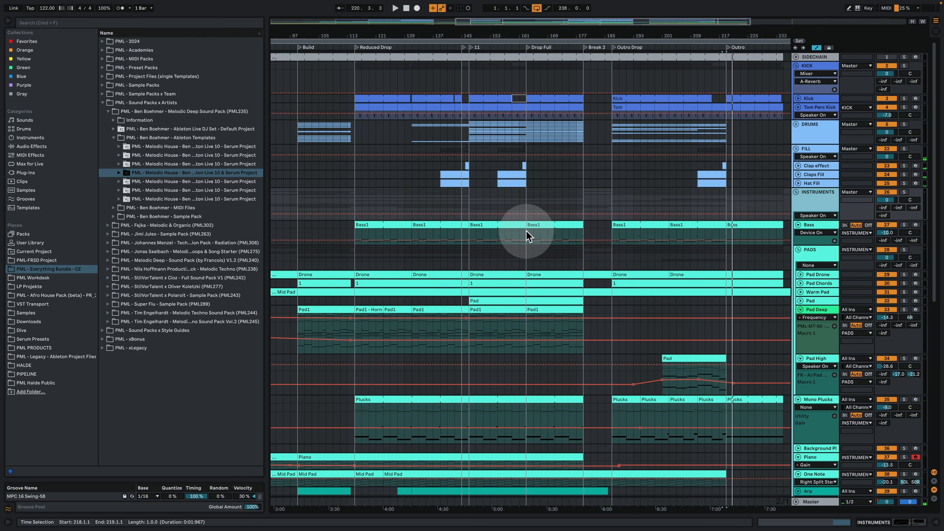
click(526, 231)
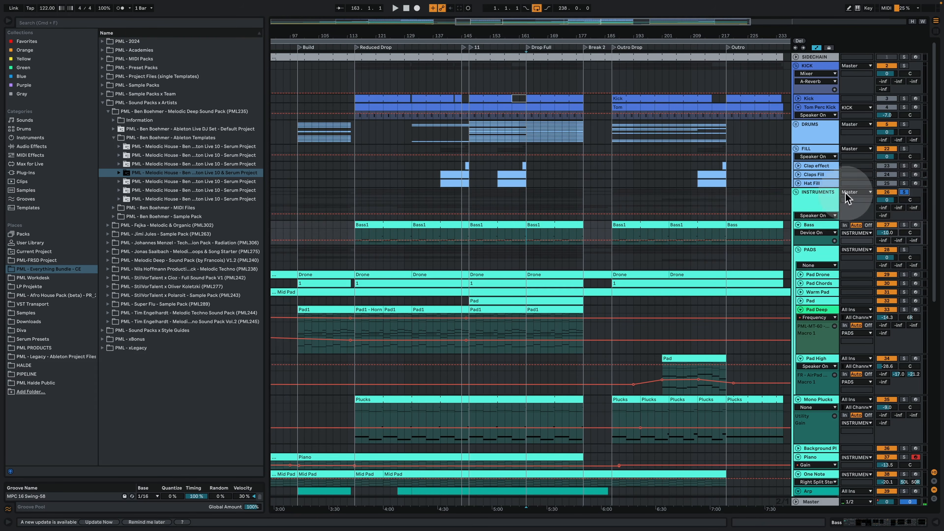
click(837, 194)
key(space)
scroll(742, 266, down, 3)
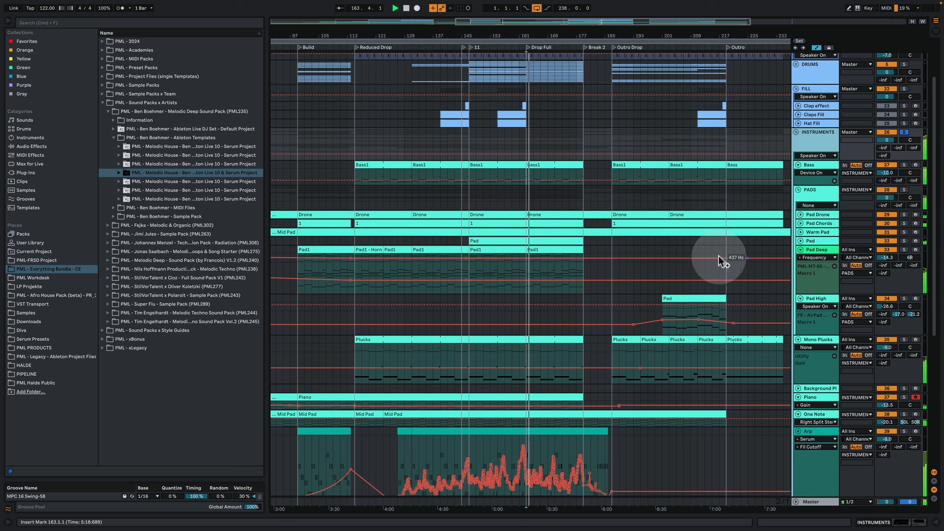
scroll(641, 255, down, 3)
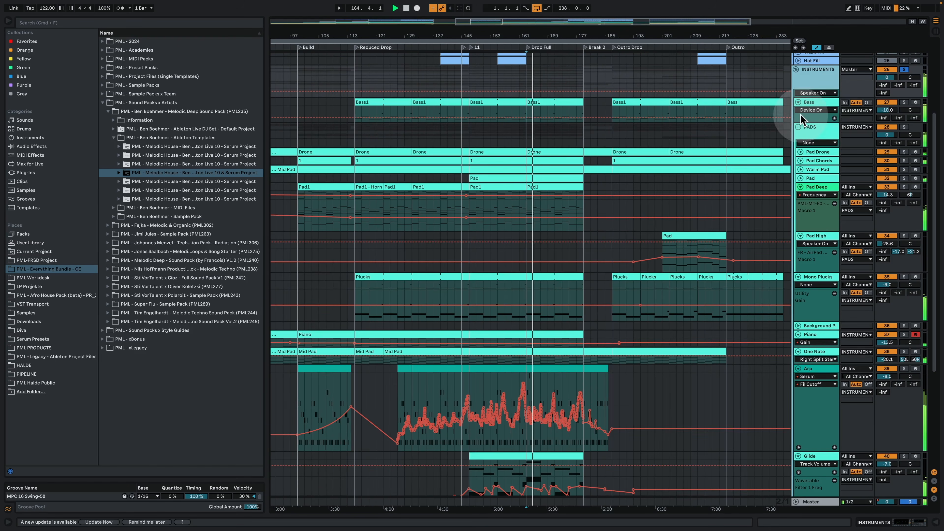
key(space)
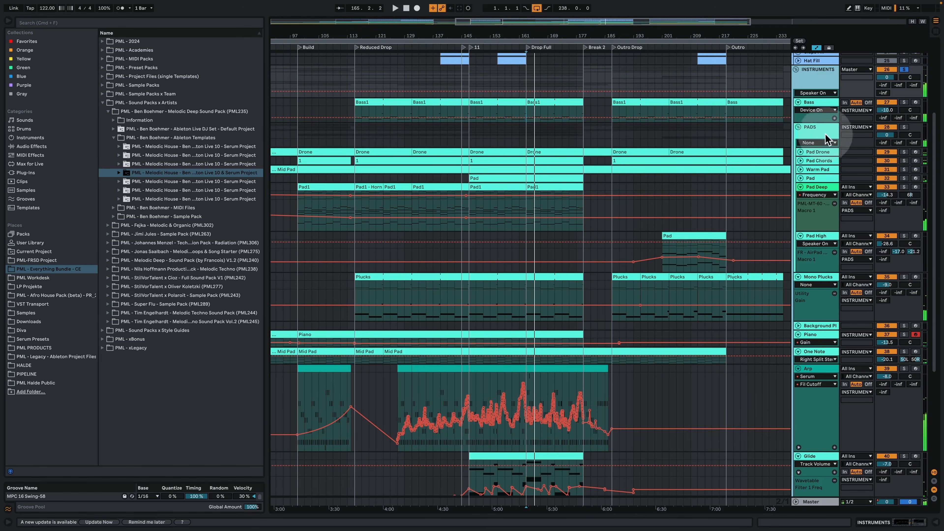
Solo the FX & AMBIENCE group, play it from bar 187 in the Outro Drop, and release the solo.
scroll(784, 234, down, 3)
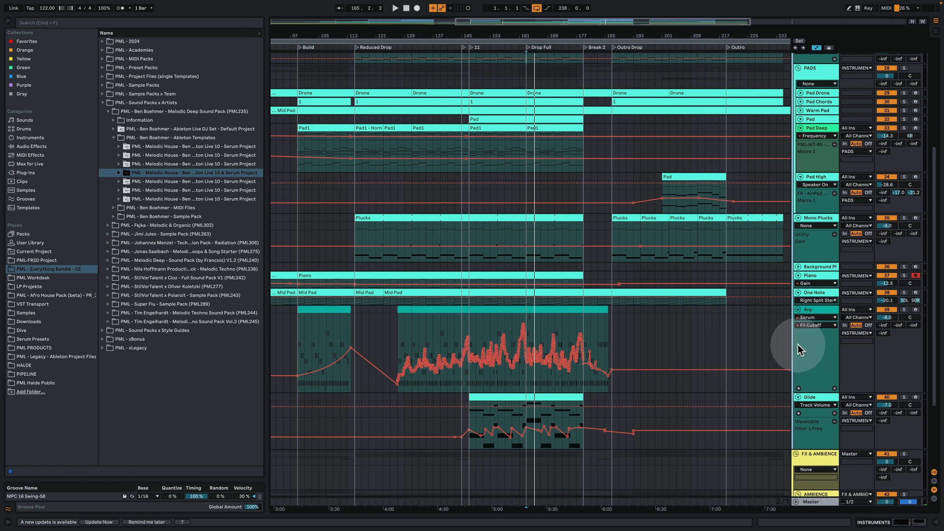
scroll(787, 348, down, 2)
scroll(541, 377, down, 4)
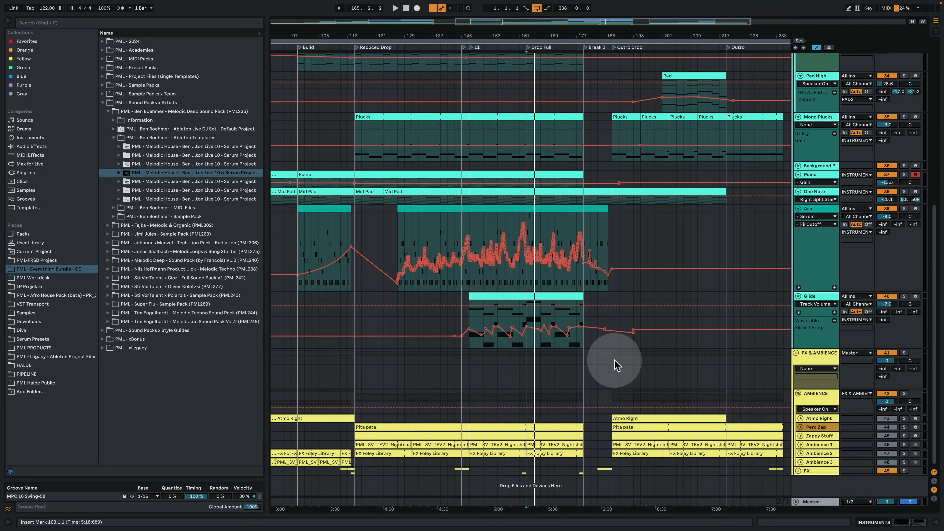
click(615, 364)
click(904, 354)
click(628, 357)
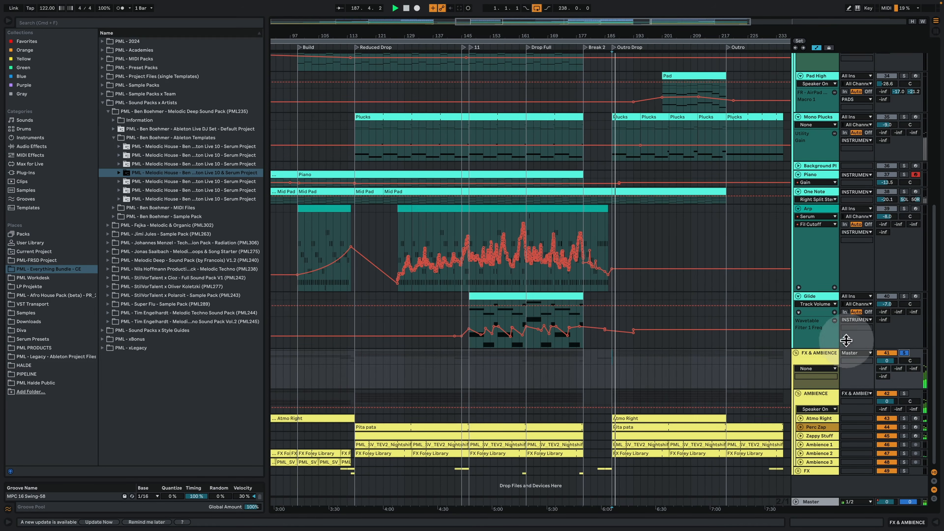
click(904, 353)
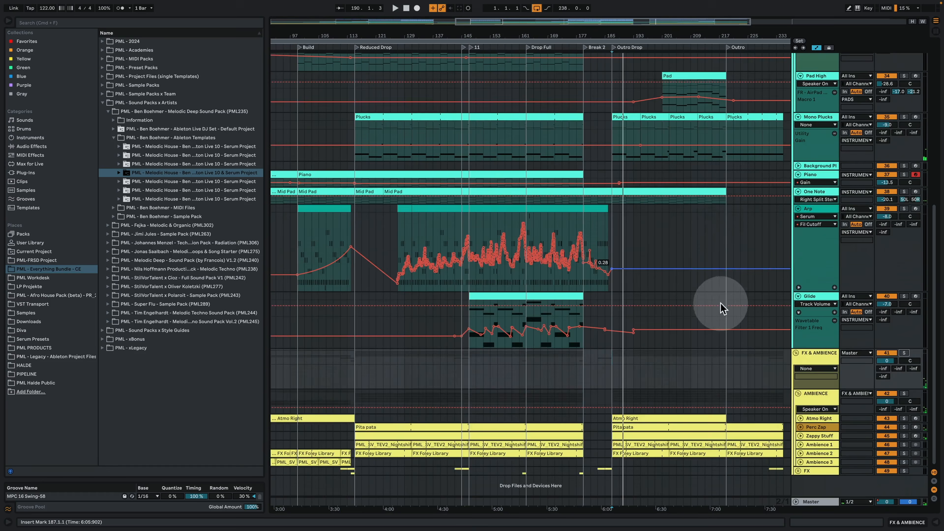
Copy eight bars of the Kick and Tom clips from the Outro Drop to bar 257 at the Loop locator.
scroll(725, 316, up, 10)
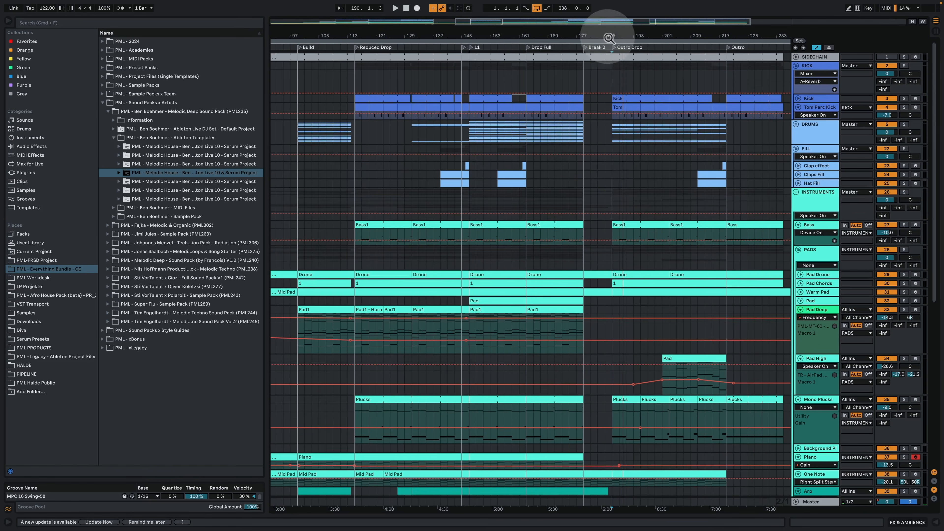
drag(612, 23, 587, 32)
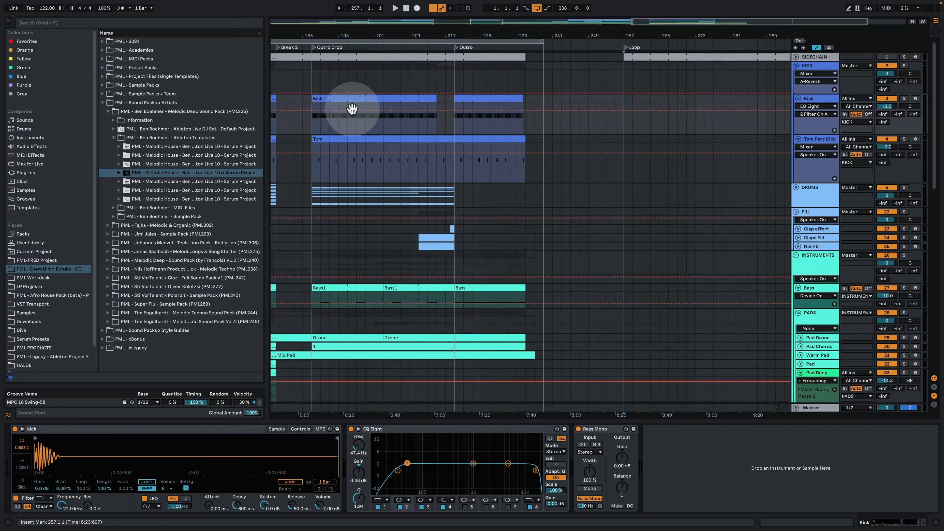
drag(314, 171, 642, 97)
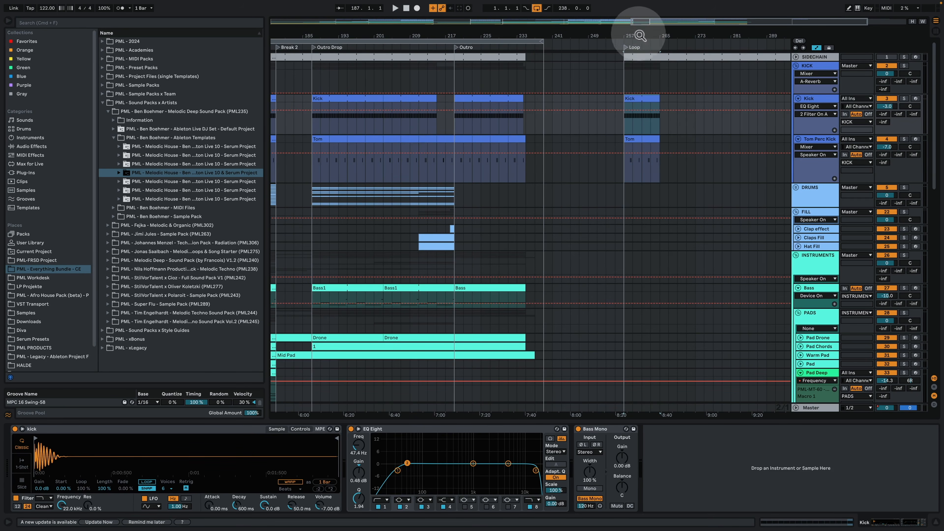
Play the copied Kick and Tom clips in the Loop section, set the start to bar 258, and stop playback.
key(space)
drag(631, 34, 630, 48)
key(space)
click(602, 126)
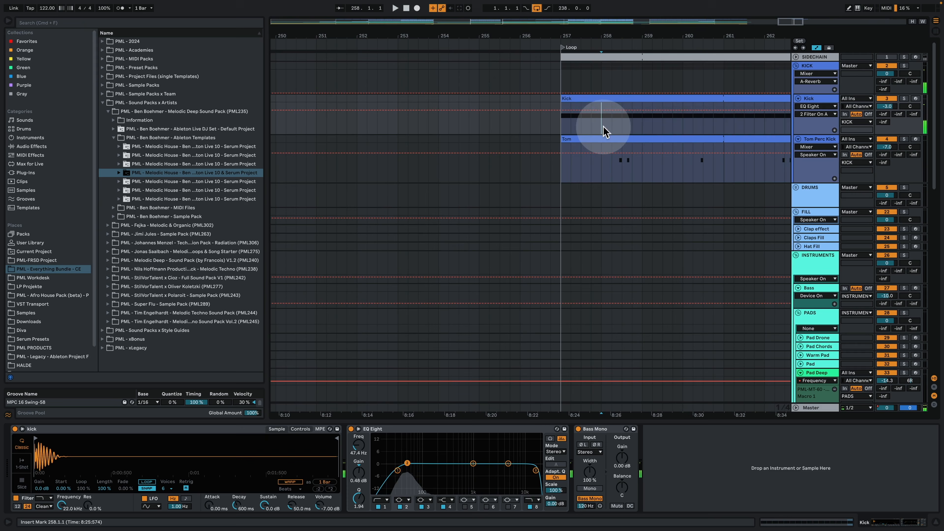
key(space)
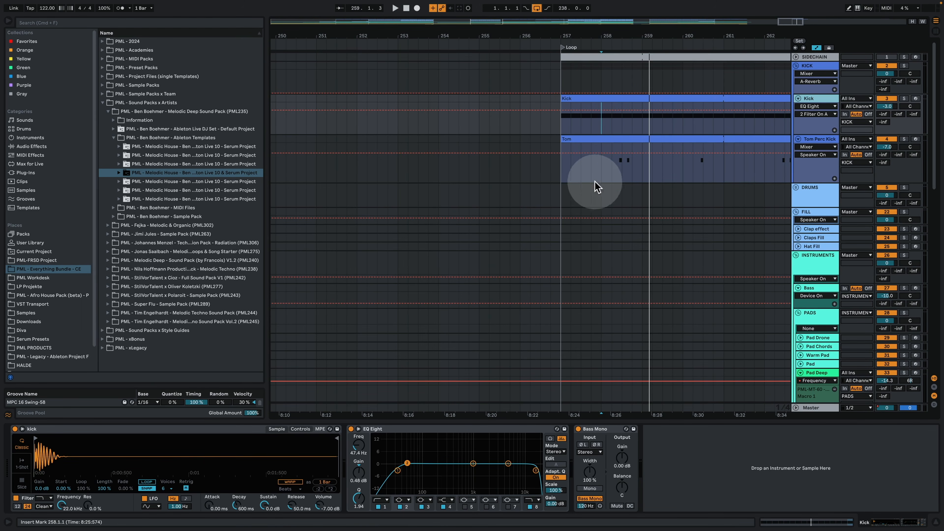
Loop bar 258 around the Tom Perc Kick notes, play it to hear the tom pattern, and stop playback.
click(616, 178)
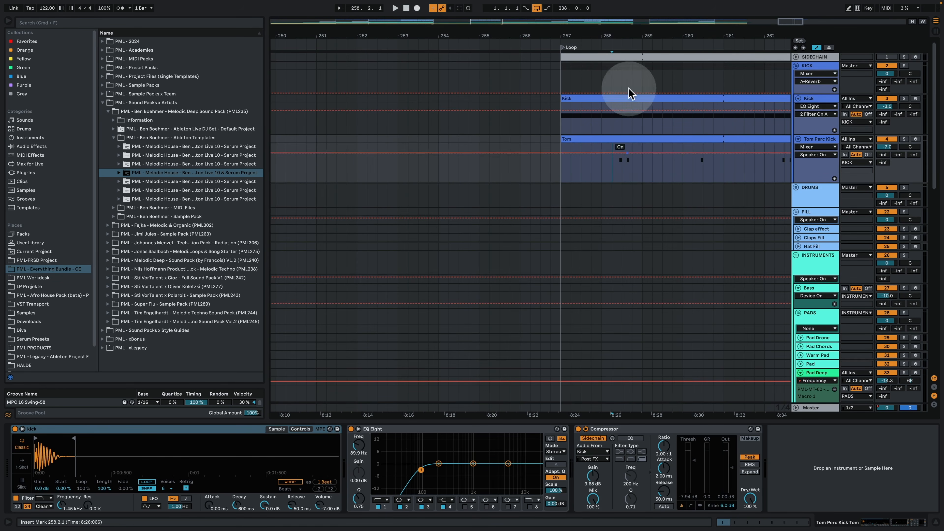
drag(614, 36, 614, 71)
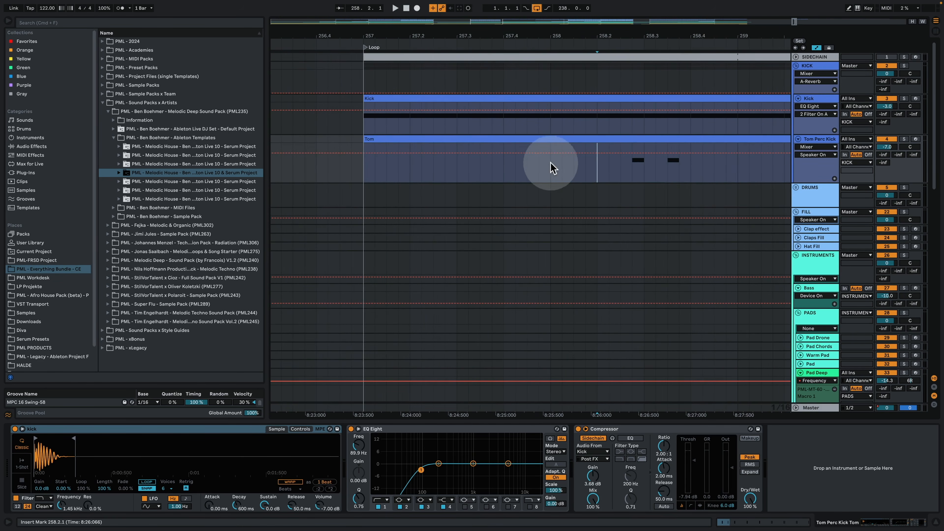
drag(552, 165, 730, 178)
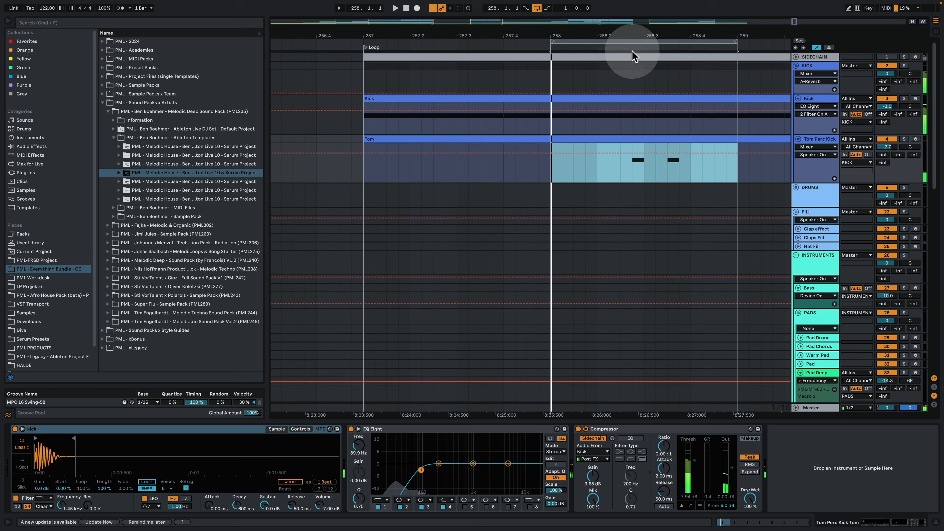
key(space)
Copy the 16-bar Bass1 clip from the Outro Drop to bar 257 and extend the playback loop to eight bars.
scroll(633, 163, down, 15)
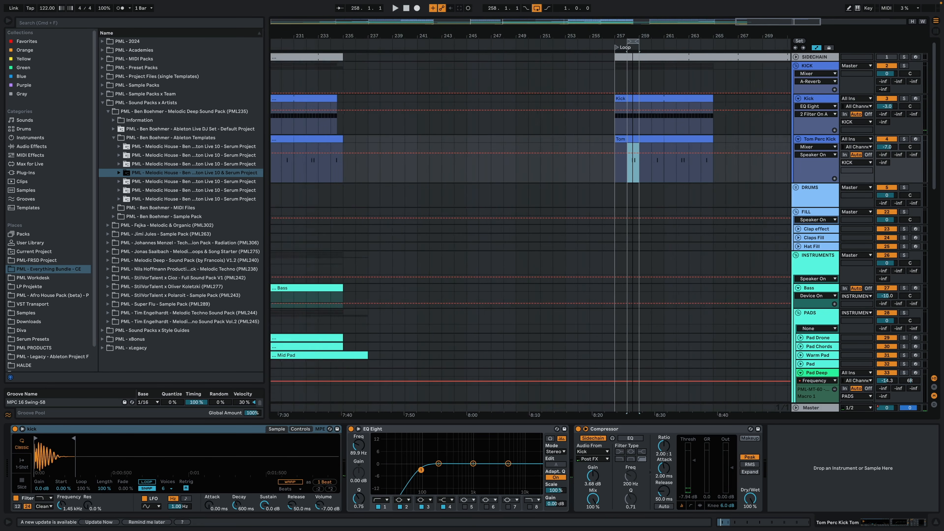
drag(633, 37, 632, 20)
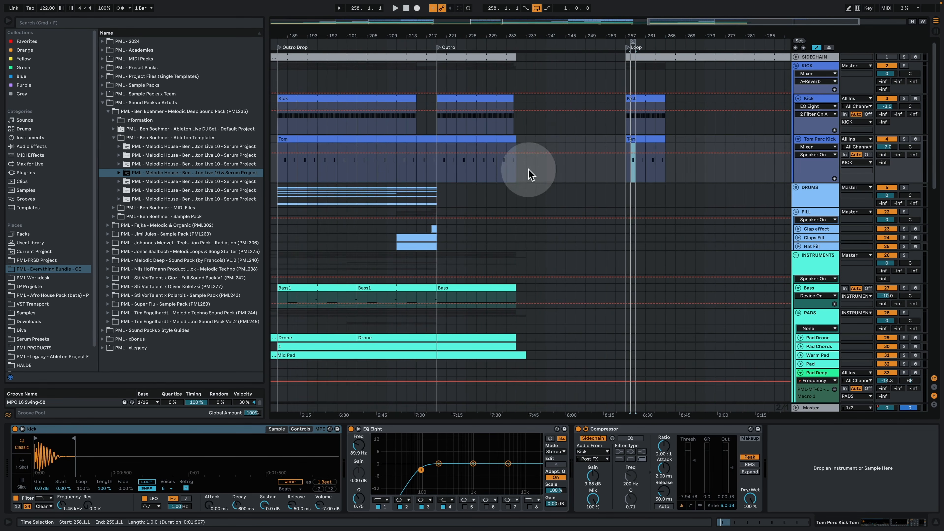
click(298, 287)
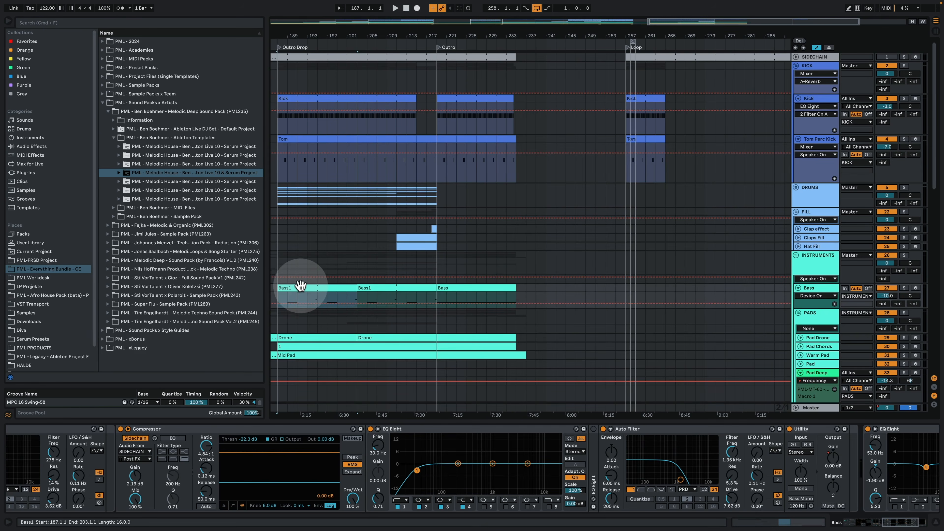
click(294, 302)
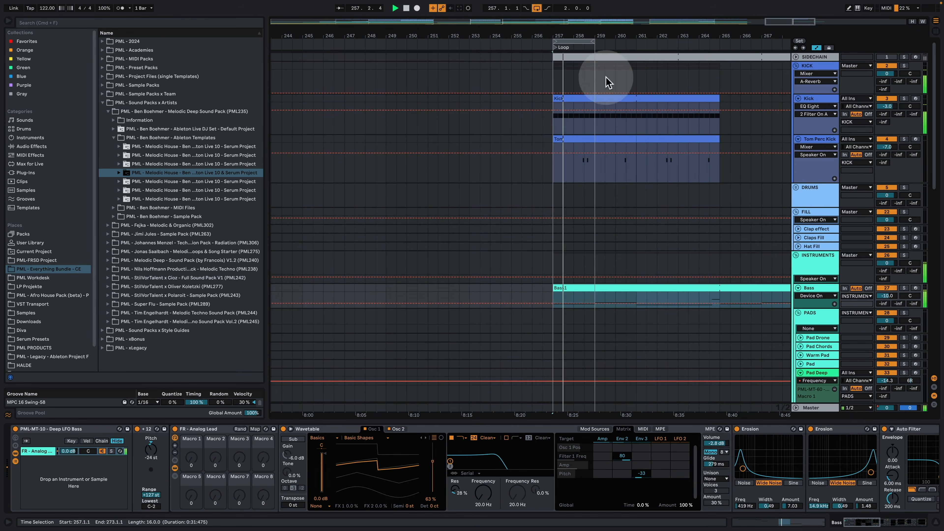
drag(592, 41, 715, 40)
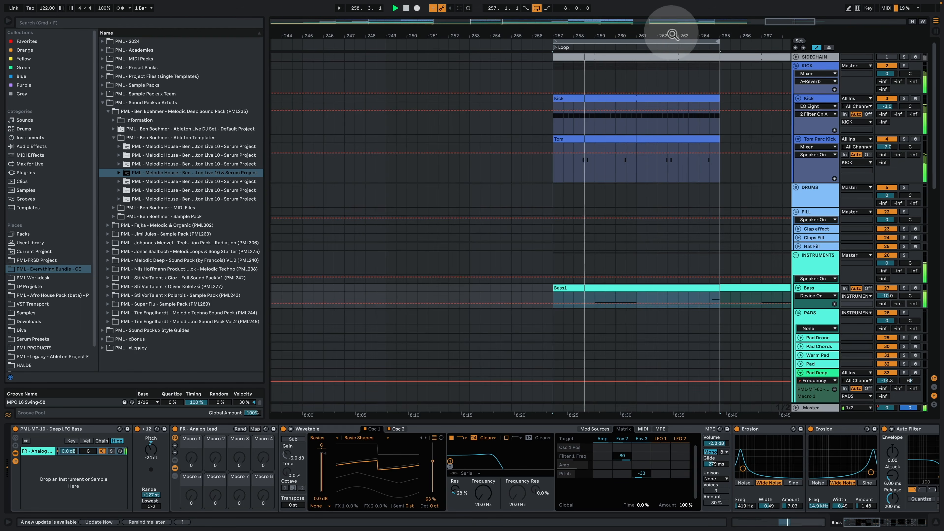
Open the copied Bass1 clip in the enlarged note editor, examine its bass notes, and return to the arrangement.
click(637, 283)
double_click(637, 288)
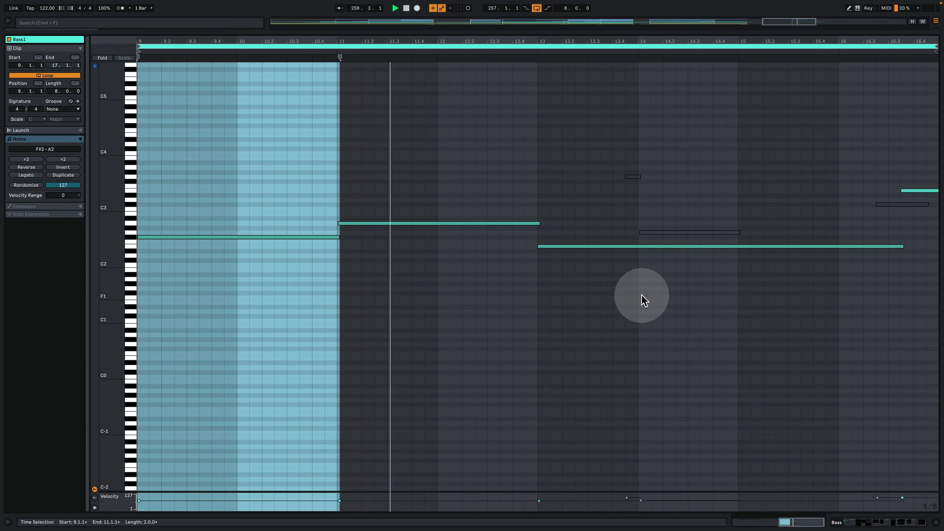
click(462, 264)
drag(119, 274, 159, 274)
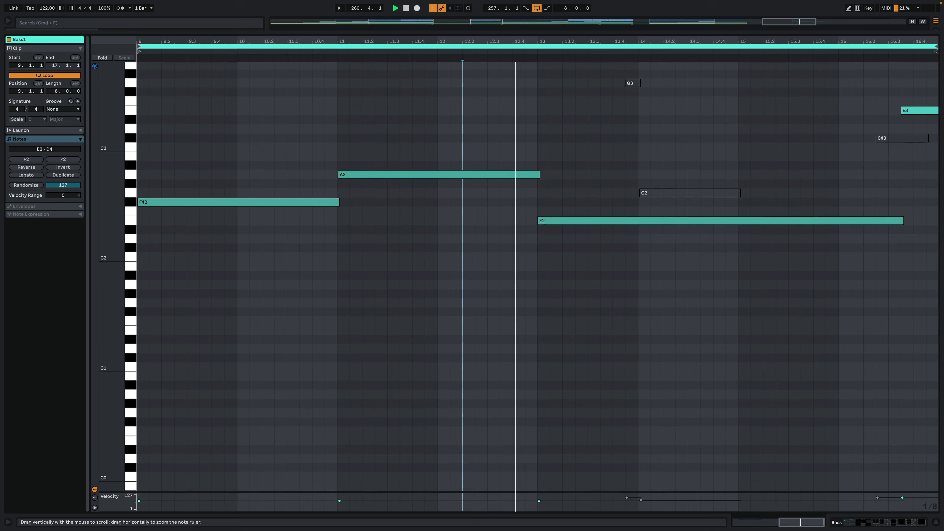
click(859, 524)
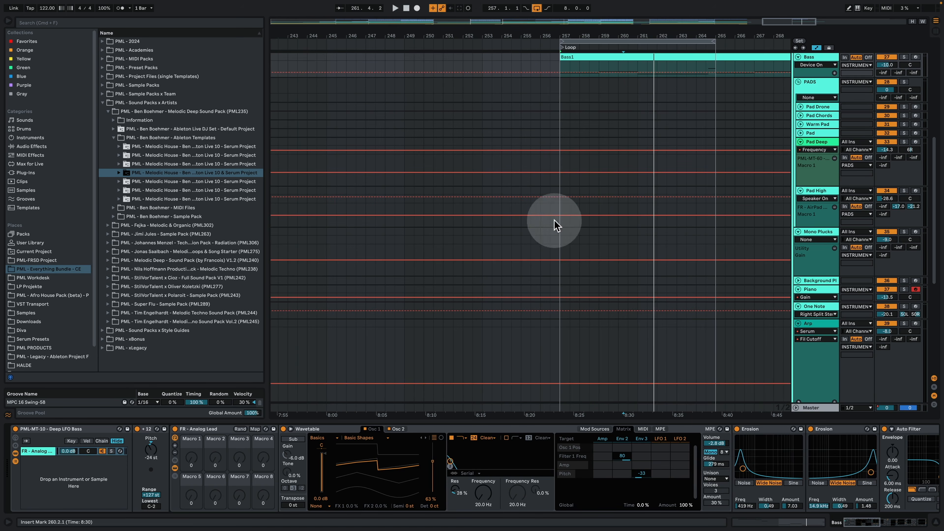
Examine the Bass track's Wavetable, Erosion and Auto Filter devices, and select the Auto Filter's circuit parameter.
scroll(578, 165, up, 3)
drag(598, 36, 558, 35)
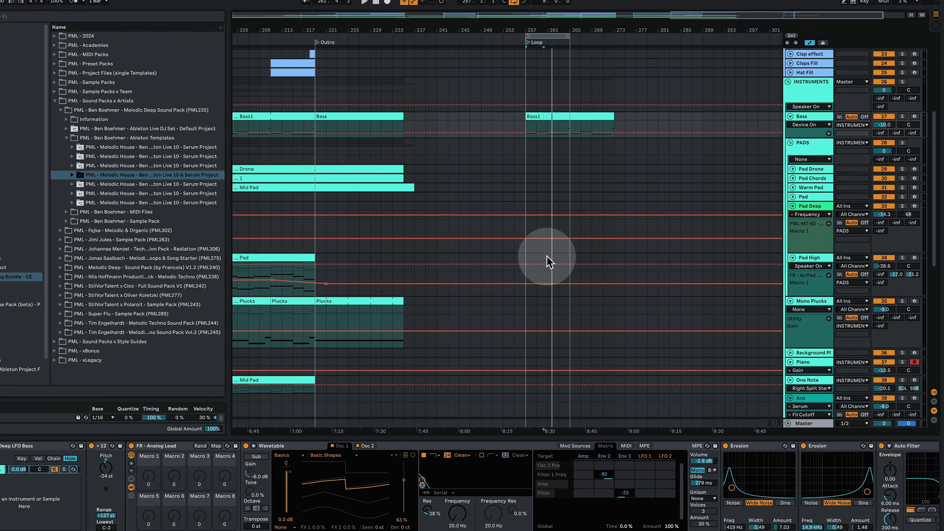
drag(557, 28, 588, 422)
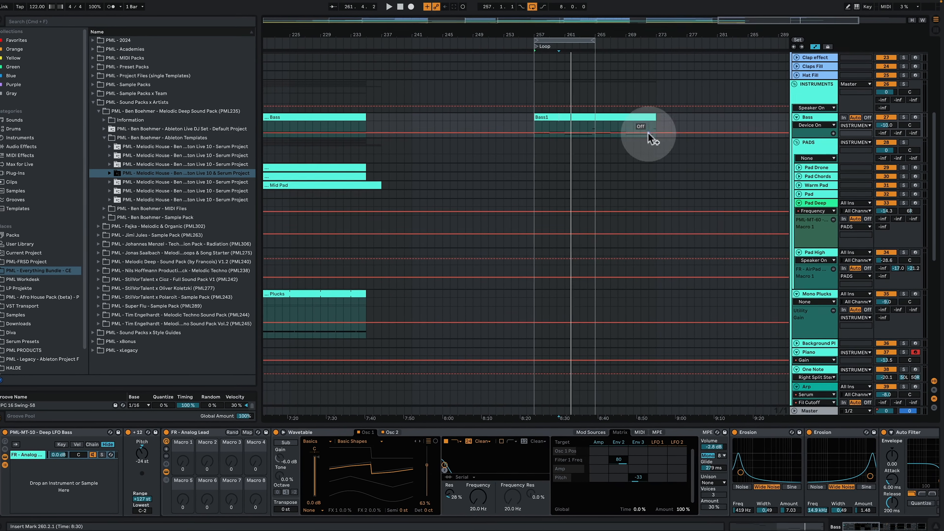
scroll(645, 201, up, 5)
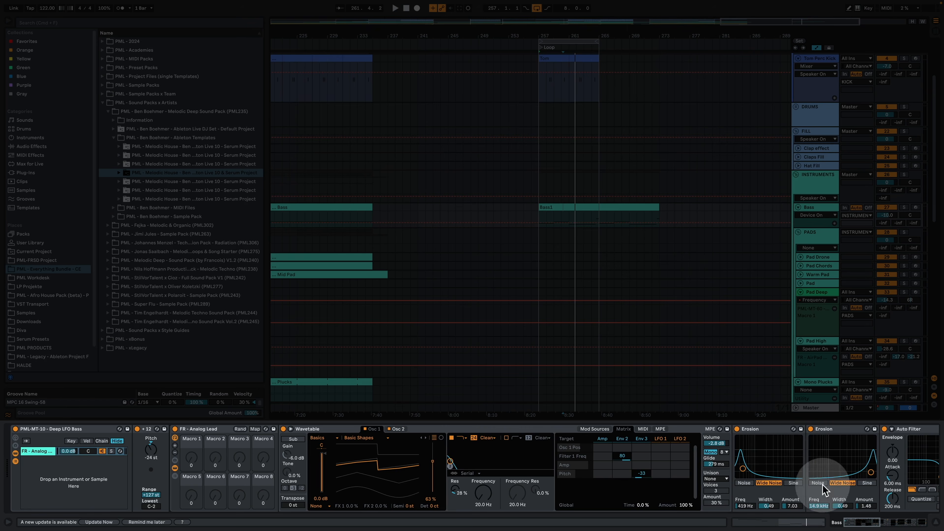
drag(853, 522, 871, 523)
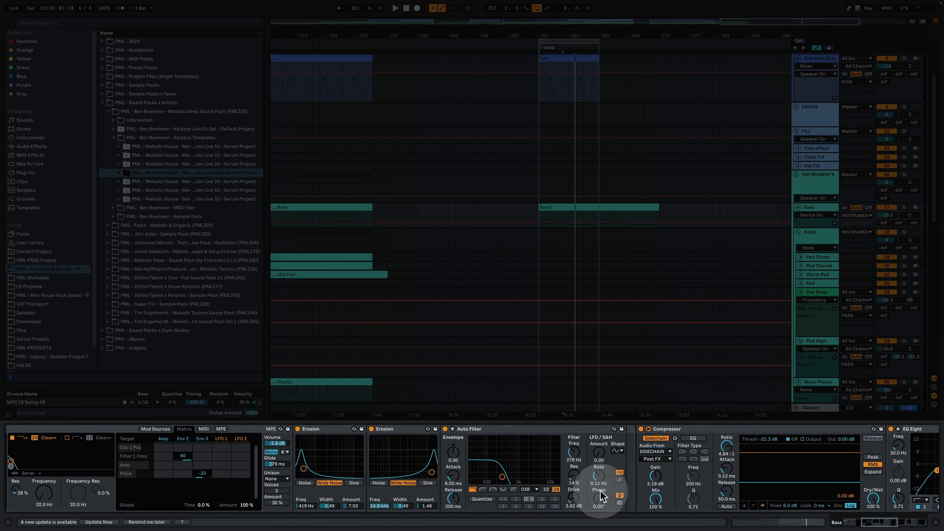
click(534, 502)
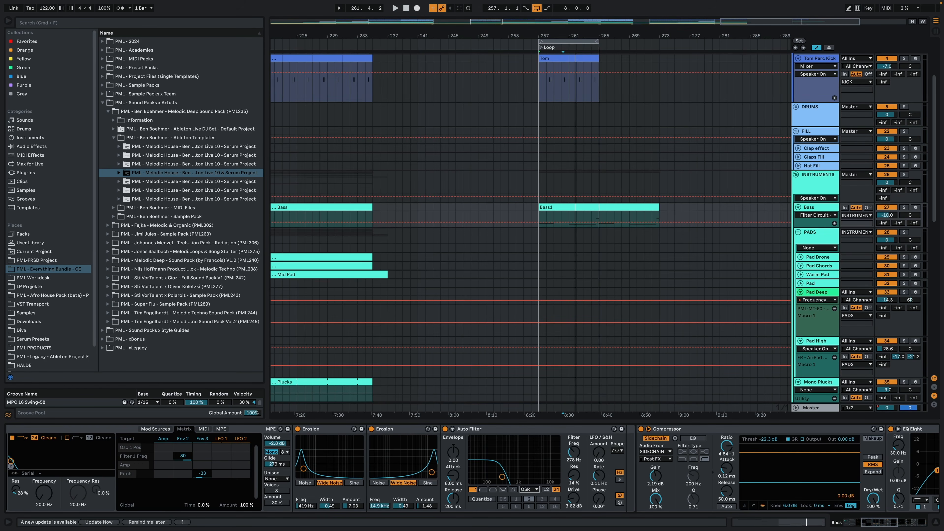
Play the loop at bar 257, examine the Bass1 clip's notes in the enlarged note editor, and return to the arrangement.
scroll(565, 101, down, 3)
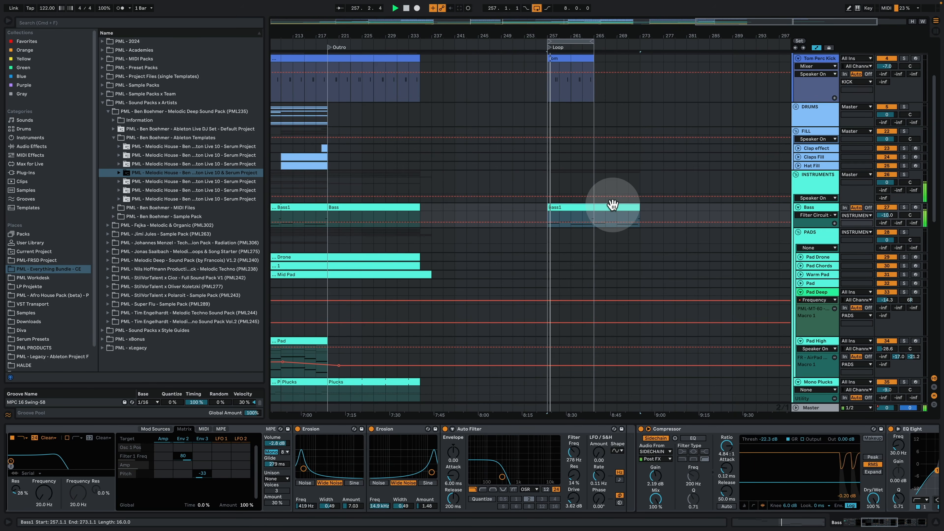
drag(573, 36, 627, 13)
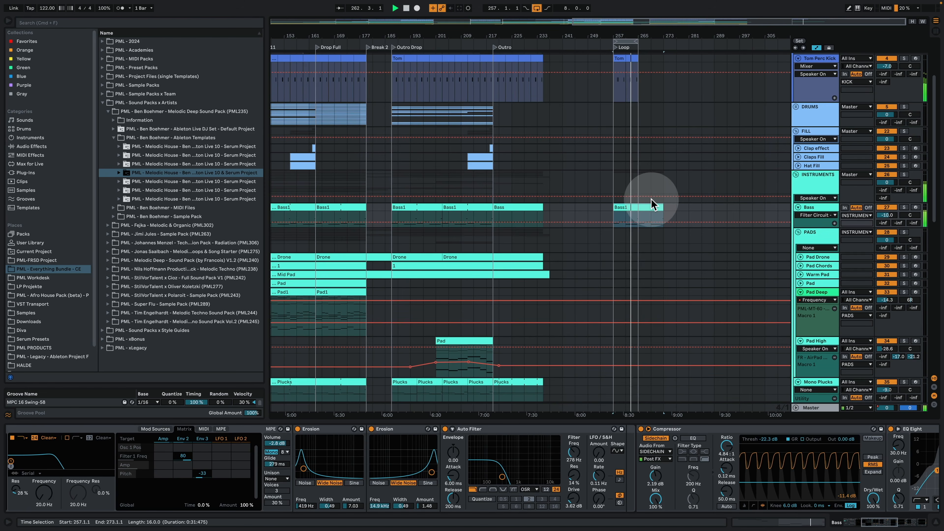
key(space)
double_click(625, 207)
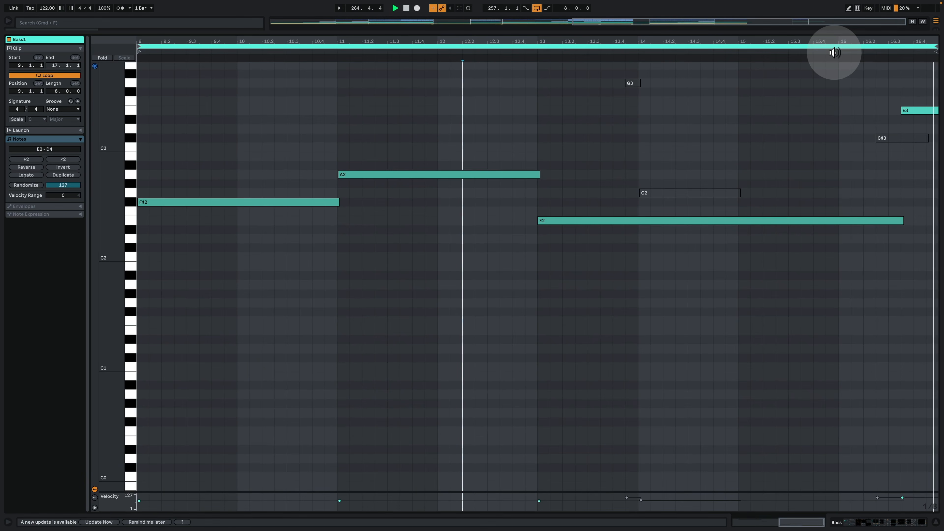
click(878, 524)
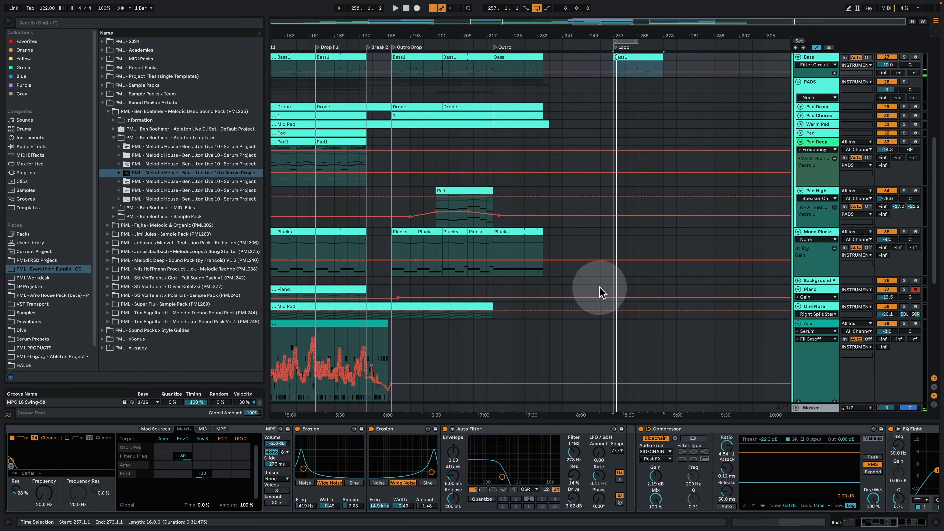
Copy the two eight-bar Pad1 clips from the Reduced Drop to bar 257 on the Pad Deep track and solo that track.
scroll(602, 291, down, 5)
scroll(602, 292, up, 5)
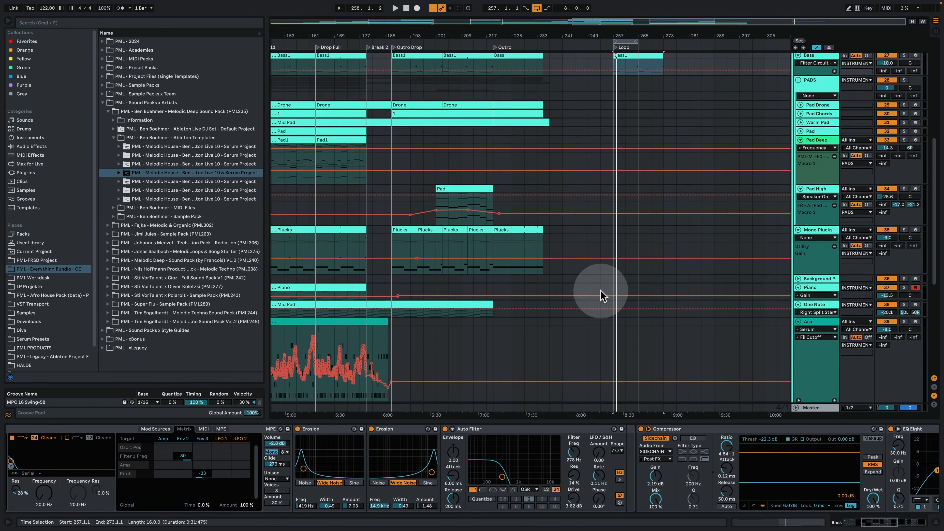
scroll(601, 291, up, 1)
drag(469, 33, 469, 11)
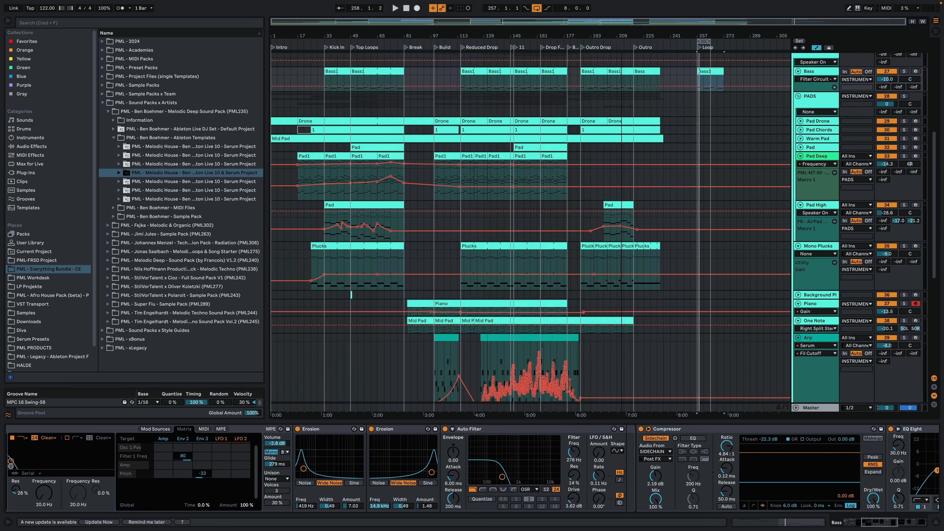
click(547, 124)
click(451, 154)
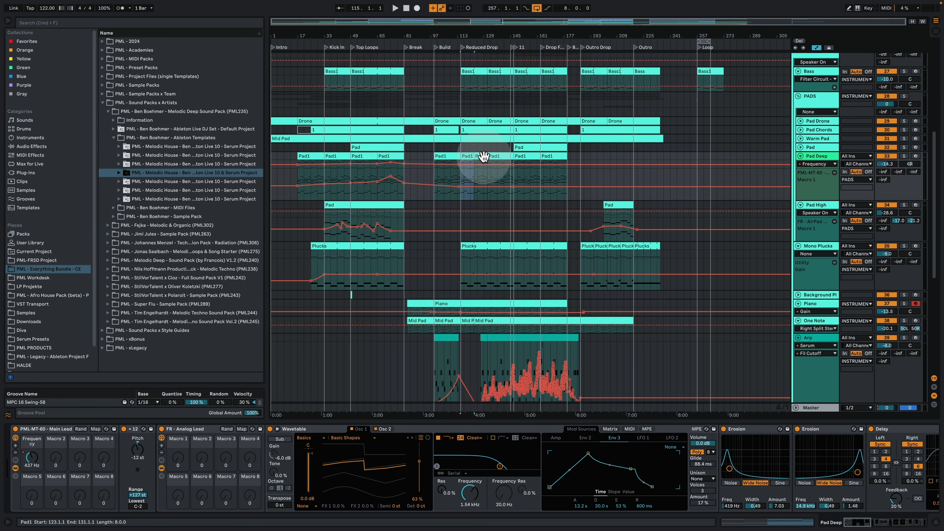
drag(711, 162, 706, 171)
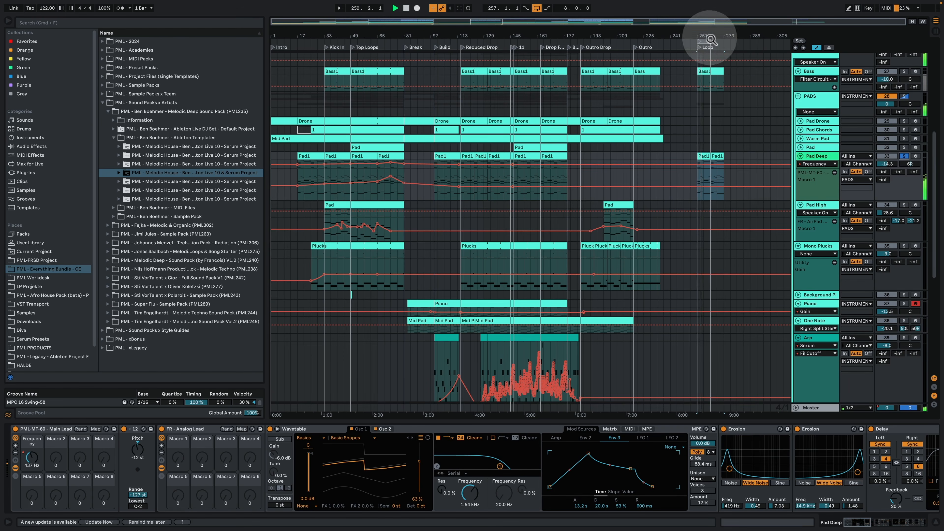
Open the copied Pad1 - Horn style clip in the enlarged note editor, examine its chords during playback, and return to the arrangement.
drag(707, 36, 636, 82)
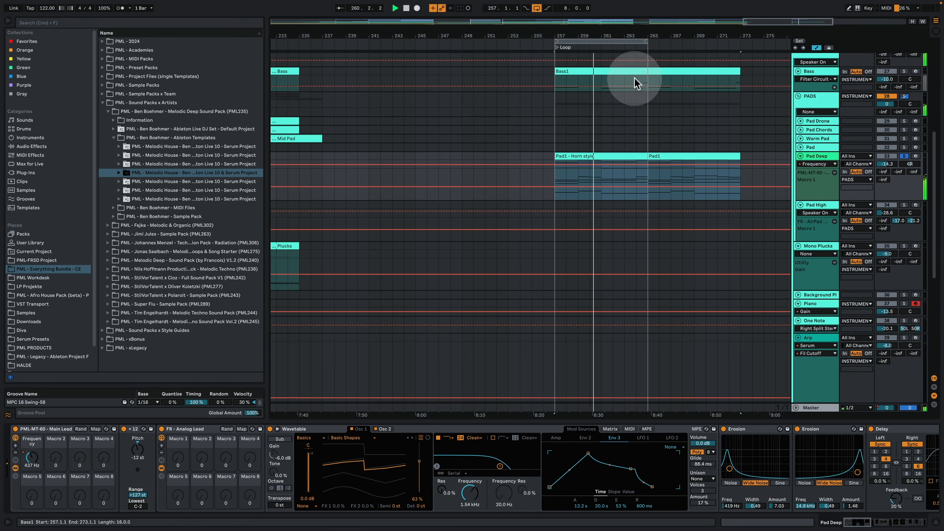
double_click(580, 154)
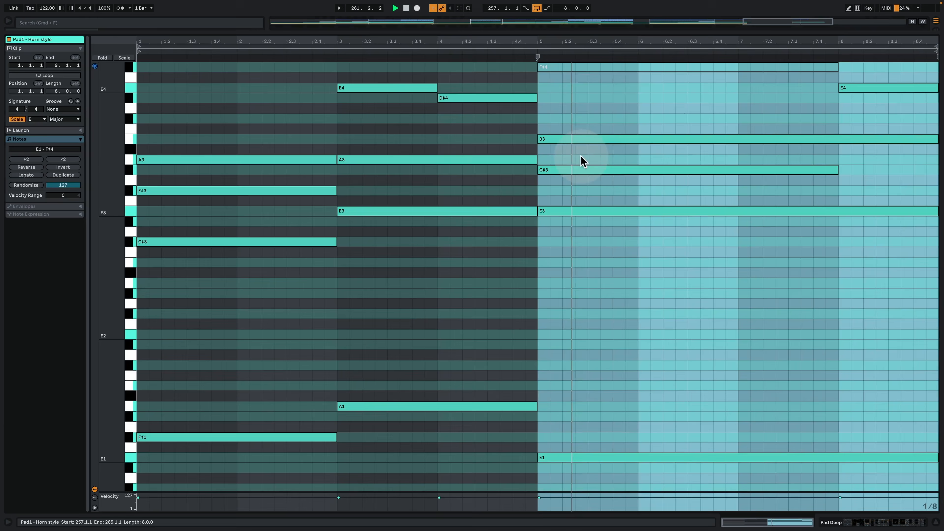
click(527, 277)
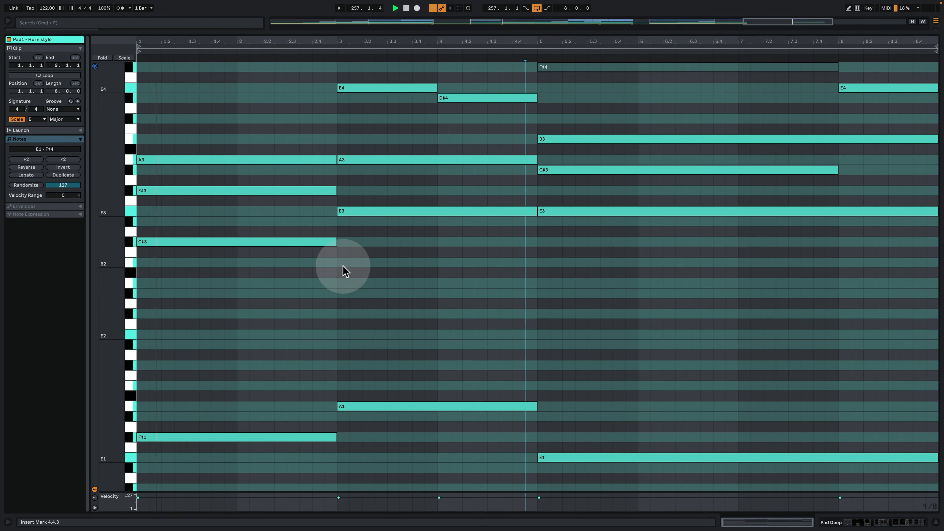
click(858, 523)
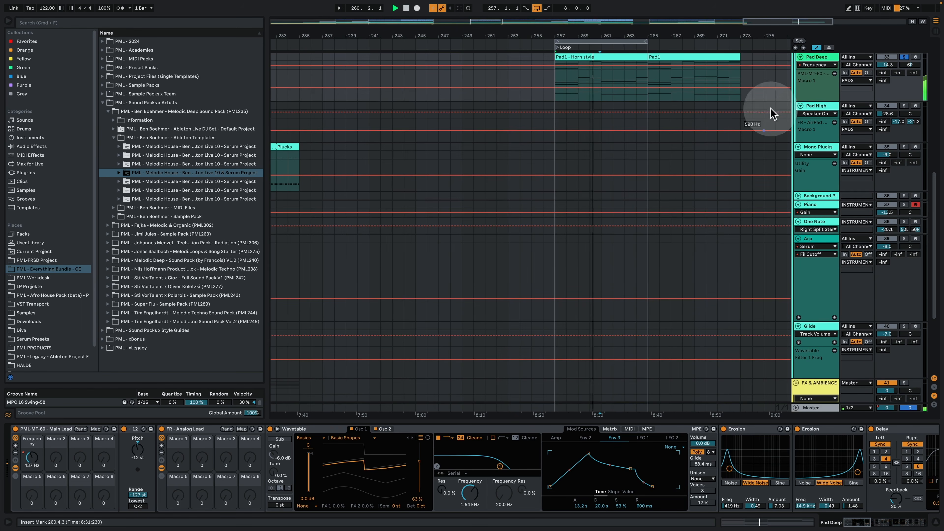
Extend the playback loop to 16 bars and join the two copied Pad1 clips at bar 257 into a single clip.
scroll(750, 194, up, 3)
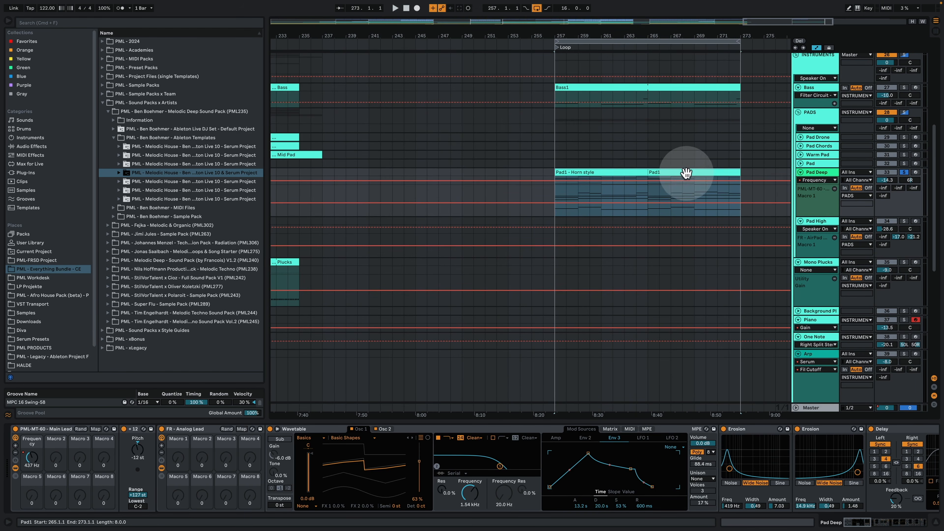
click(627, 172)
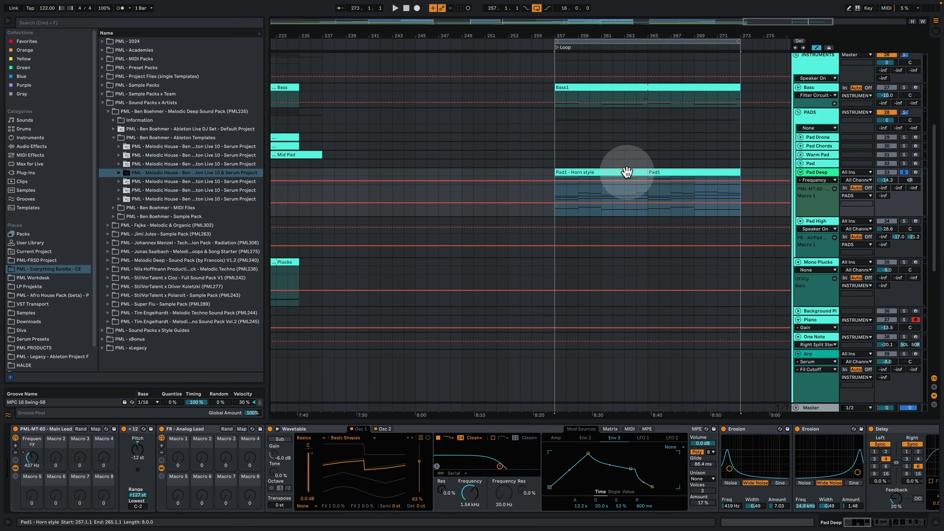
Open the joined 16-bar Pad1 - Horn style clip, examine its full chord progression, and return to the arrangement.
double_click(621, 173)
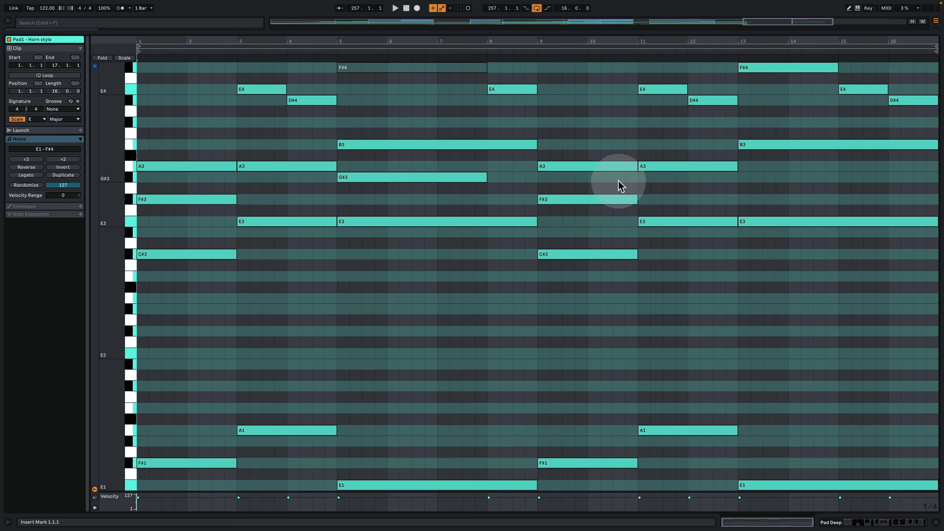
click(544, 327)
click(413, 310)
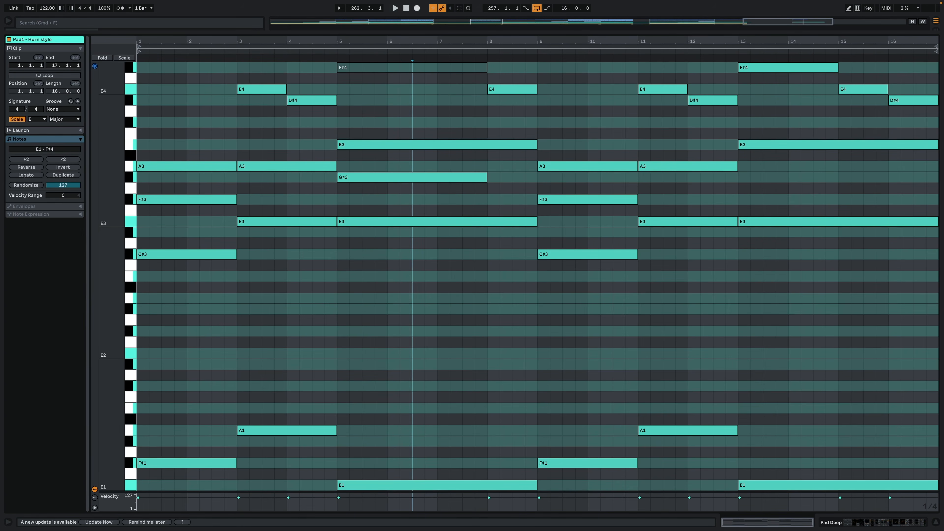
click(730, 137)
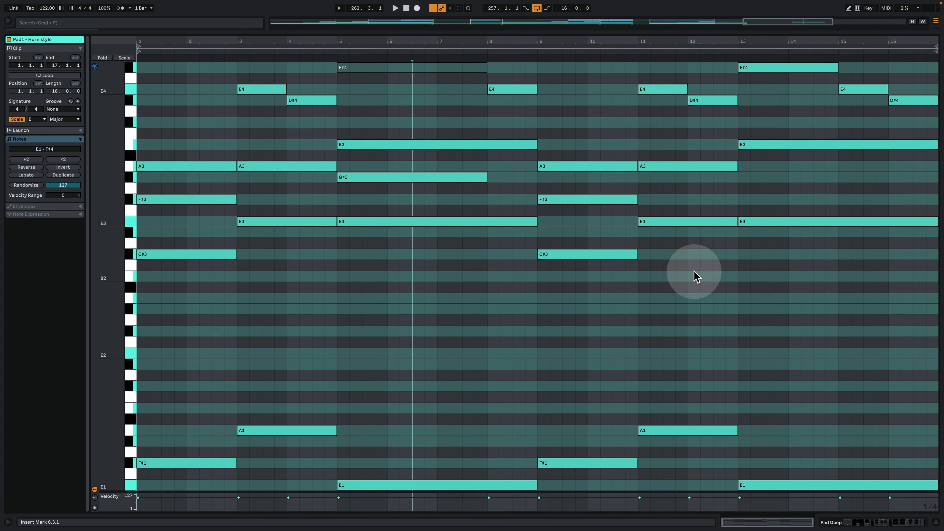
click(867, 526)
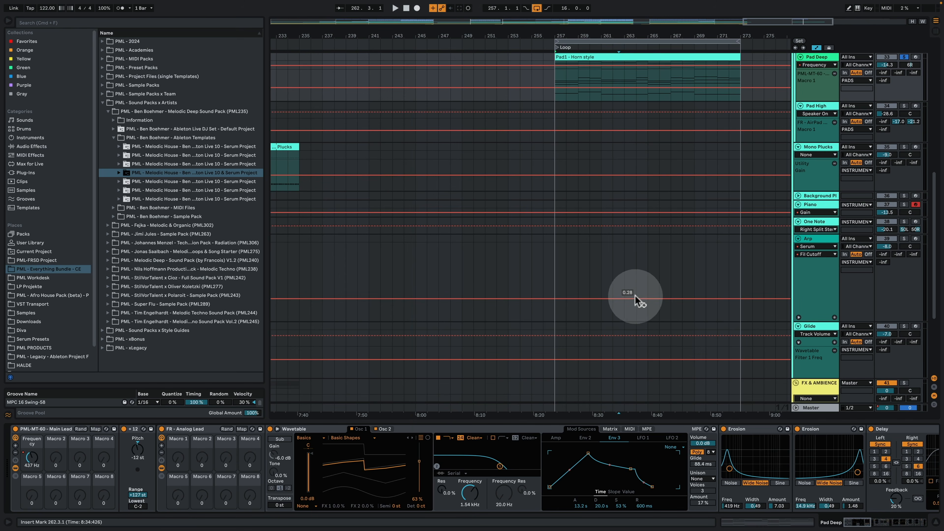
Copy the 32-bar Glide clip with its automation to bar 257, clear the track solos, and play the loop.
scroll(613, 242, down, 2)
drag(589, 27, 628, 33)
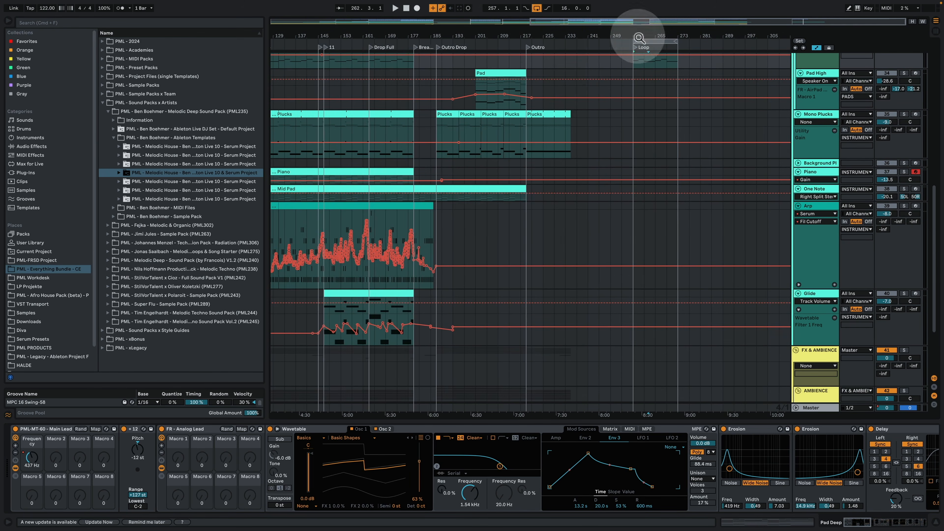
click(366, 291)
drag(366, 291, 662, 297)
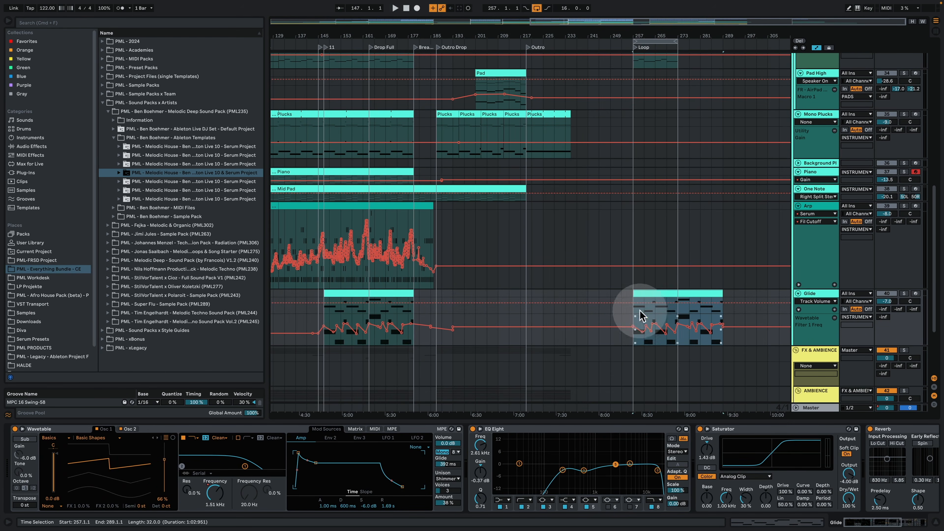
click(904, 293)
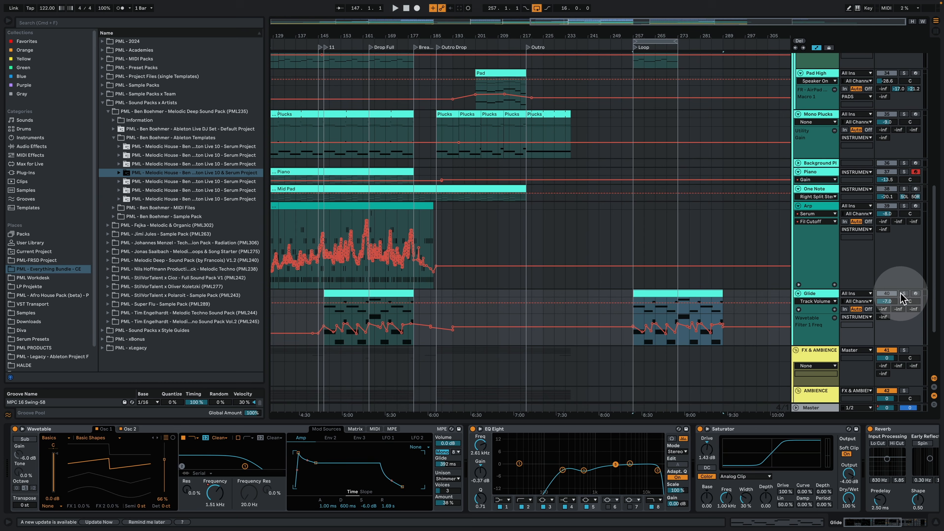
click(691, 295)
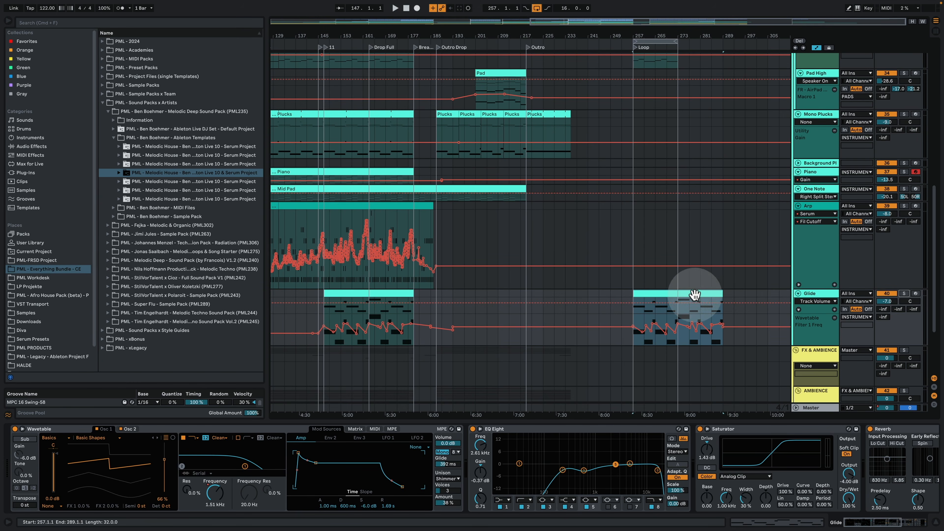
key(space)
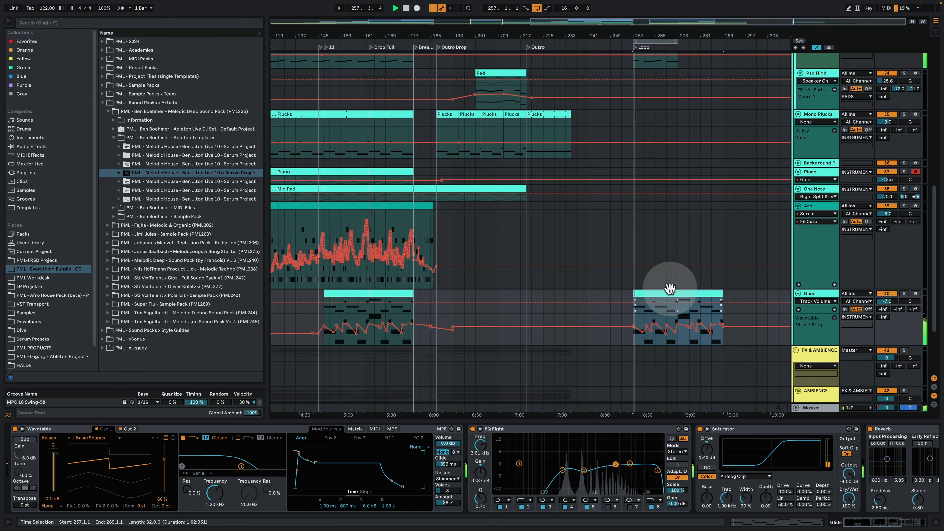
Open the copied Glide clip, examine its melody notes, and return to the arrangement to view the track's automation and devices.
drag(649, 34, 603, 32)
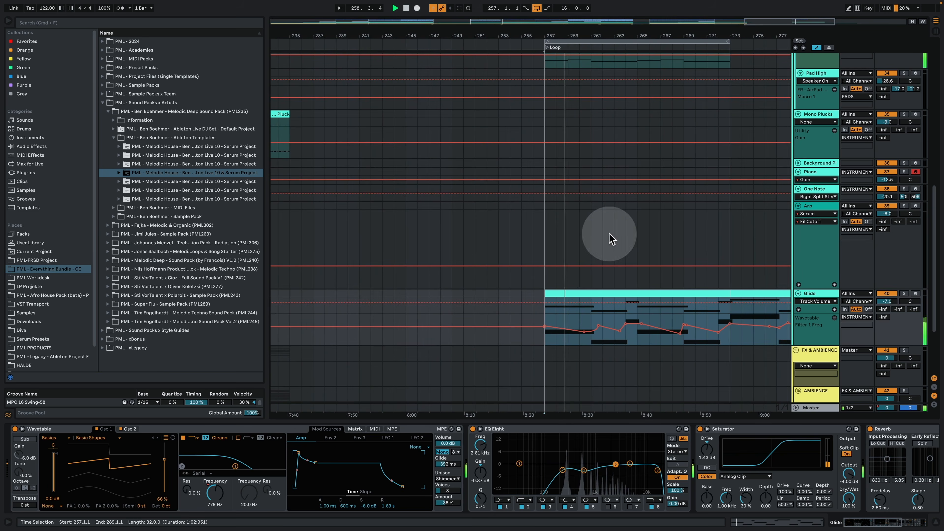
double_click(607, 290)
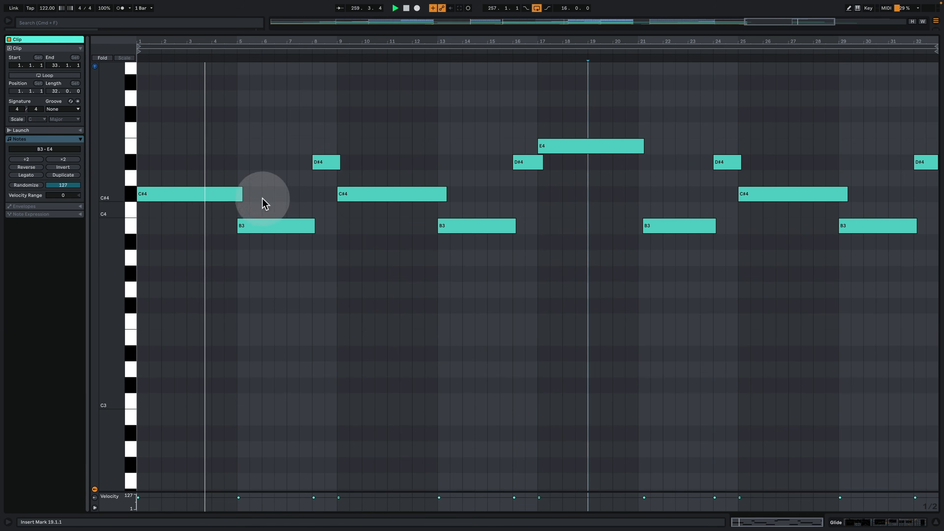
mouse_move(105, 200)
mouse_down()
mouse_move(125, 201)
mouse_move(109, 200)
mouse_up()
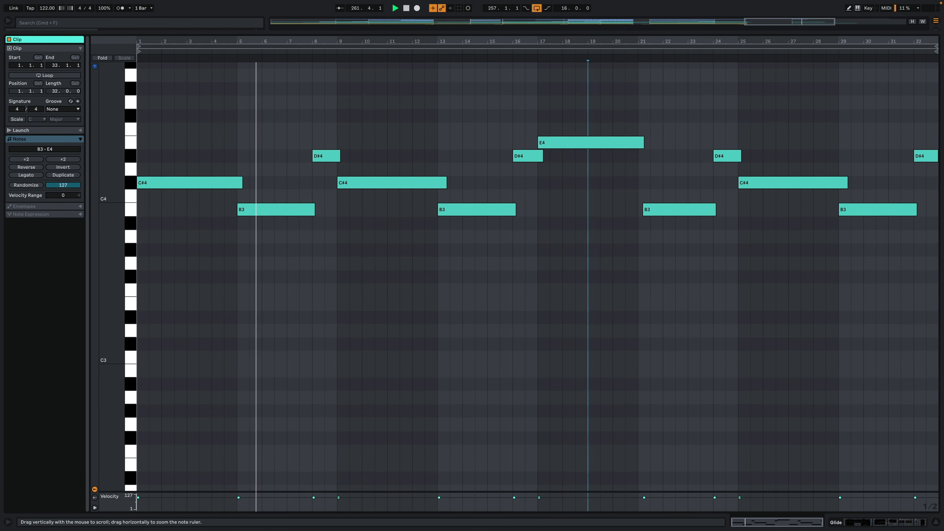
click(864, 522)
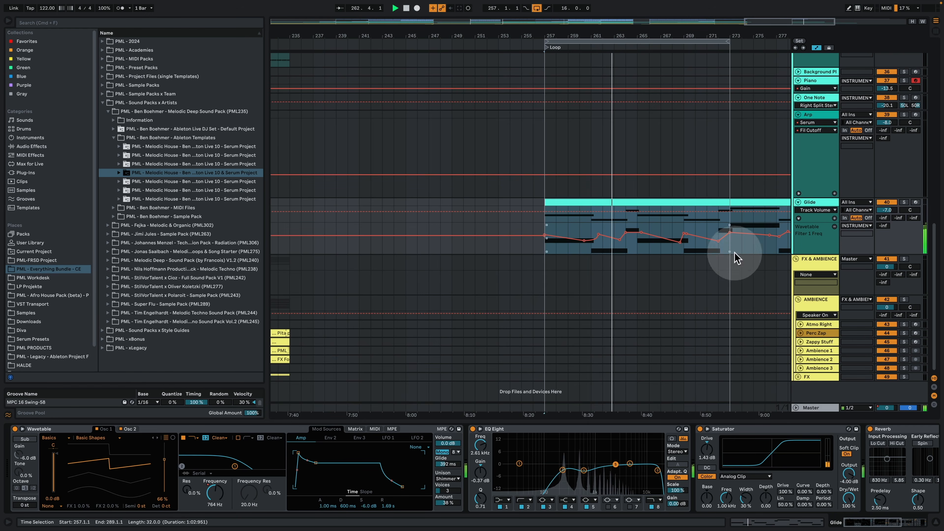
scroll(720, 273, up, 1)
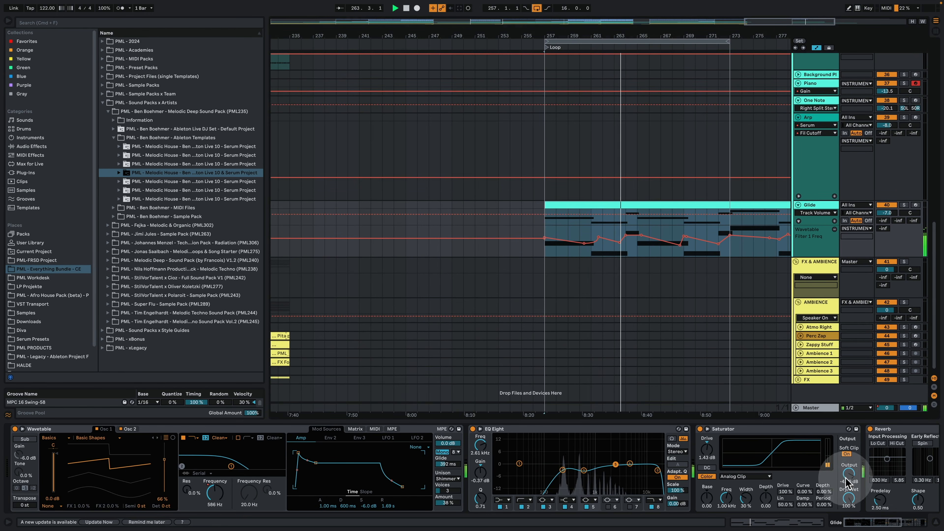
Hide the device view, stop playback, copy a 16-bar Arp clip with its automation to bar 257, and play the loop.
click(935, 520)
drag(567, 37, 618, 7)
key(space)
scroll(704, 203, up, 5)
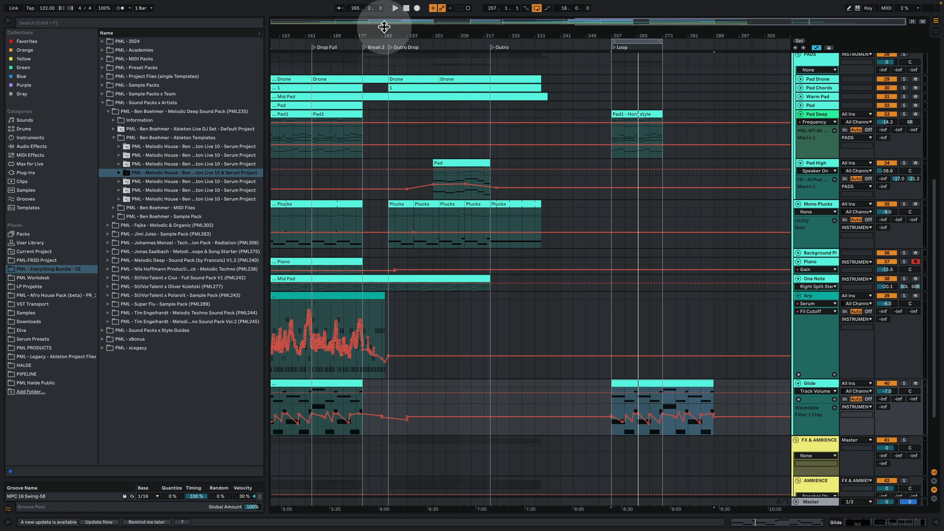
drag(383, 37, 558, 36)
click(484, 293)
key(space)
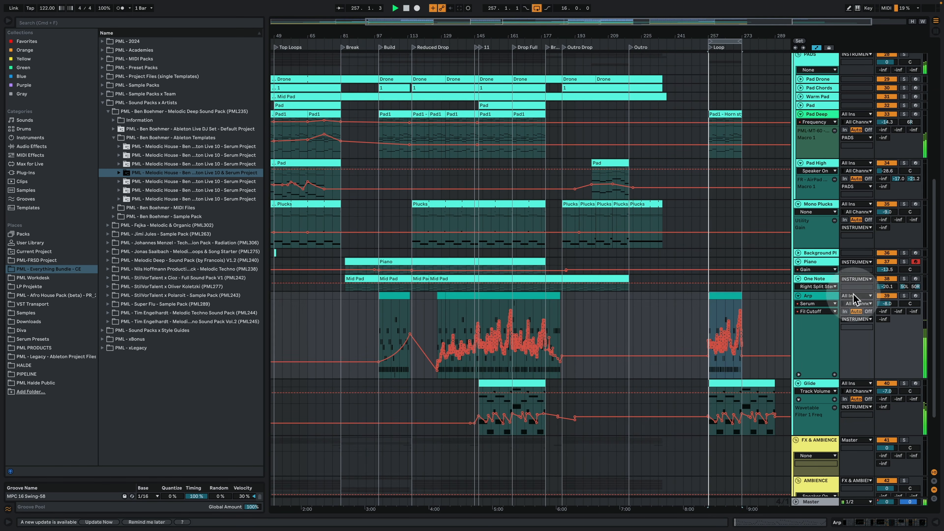
Rename the copied 16-bar clip on the Arp track to Arp.
drag(729, 36, 679, 62)
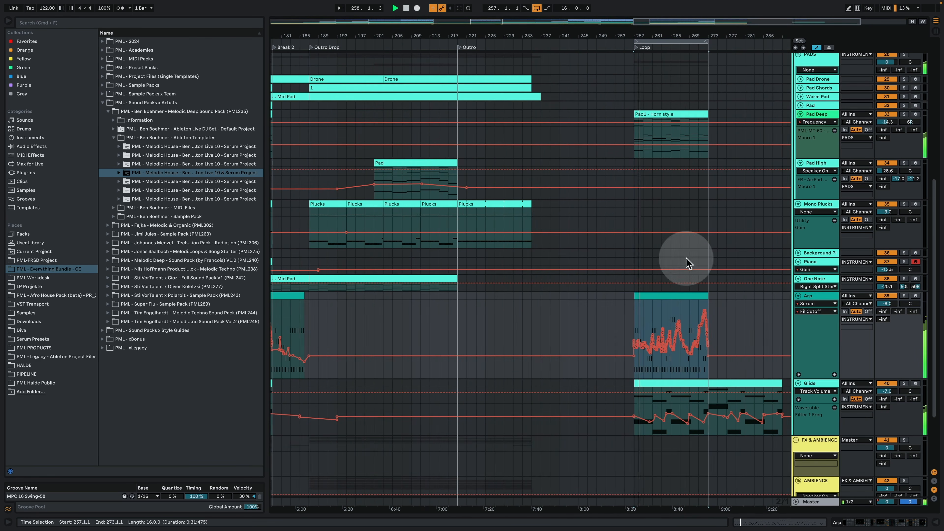
click(657, 296)
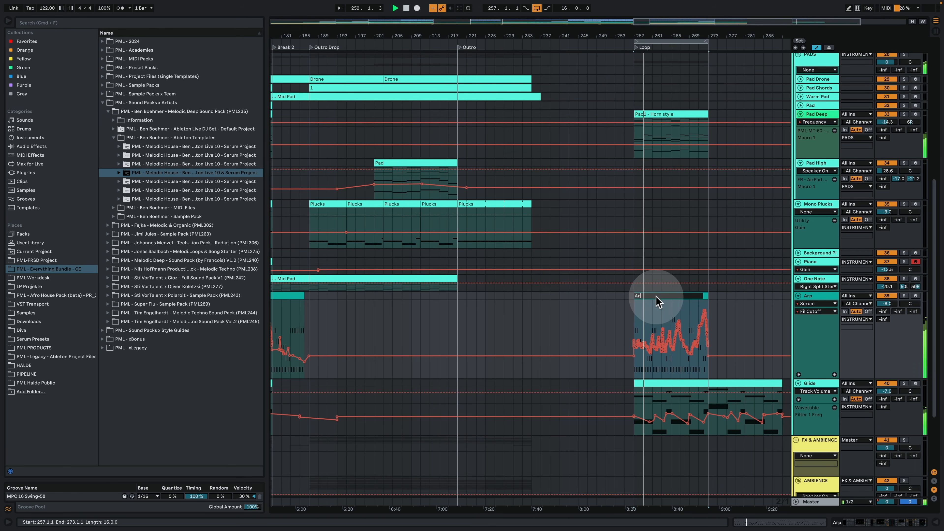
Open the Arp track's Serum instrument, examine its noise source options, envelopes and effects, and return to the Fil Cutoff automation.
double_click(810, 296)
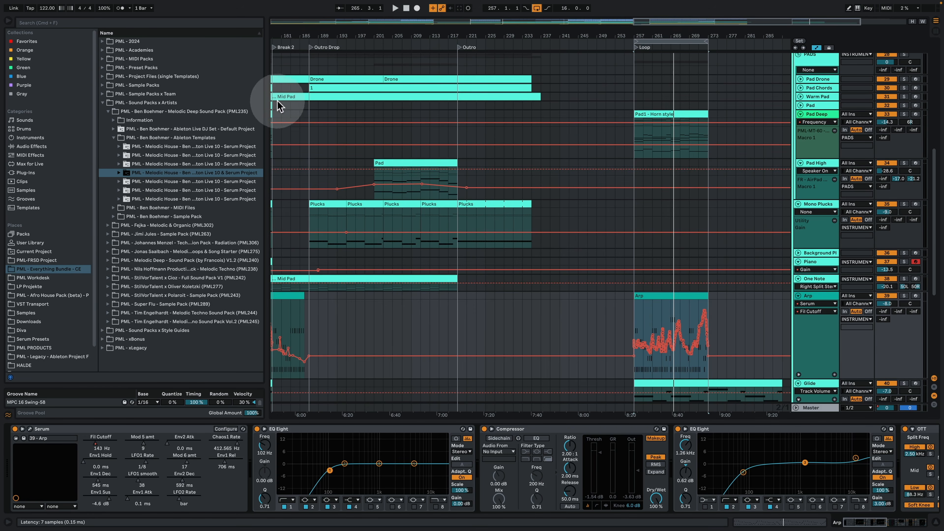
drag(372, 100, 400, 88)
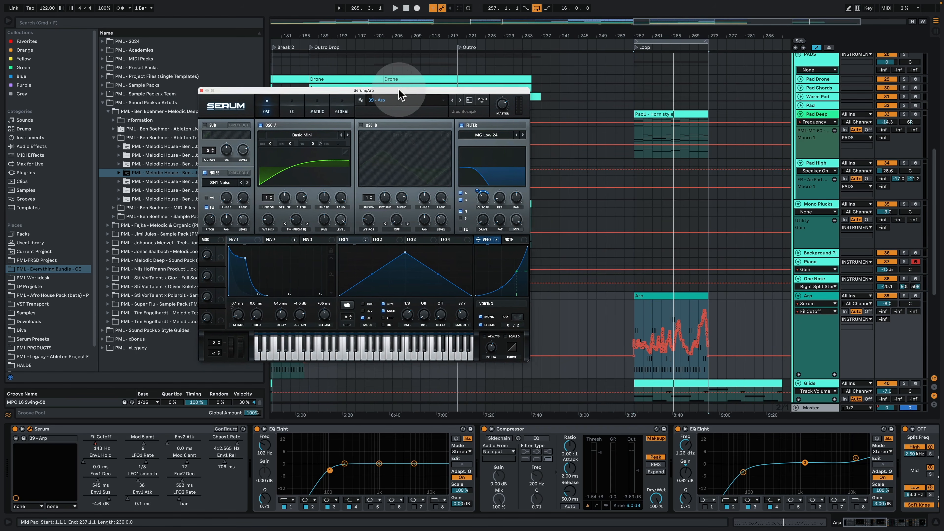
click(222, 179)
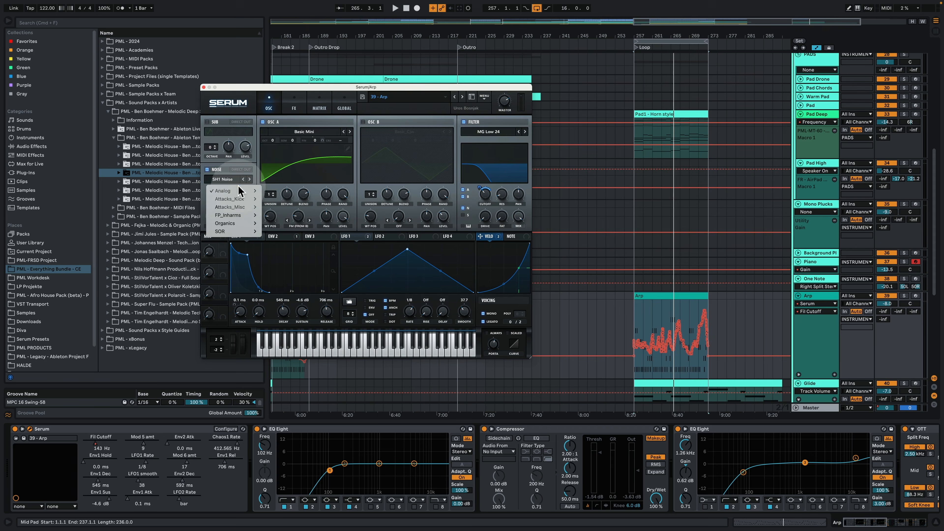
mouse_move(234, 190)
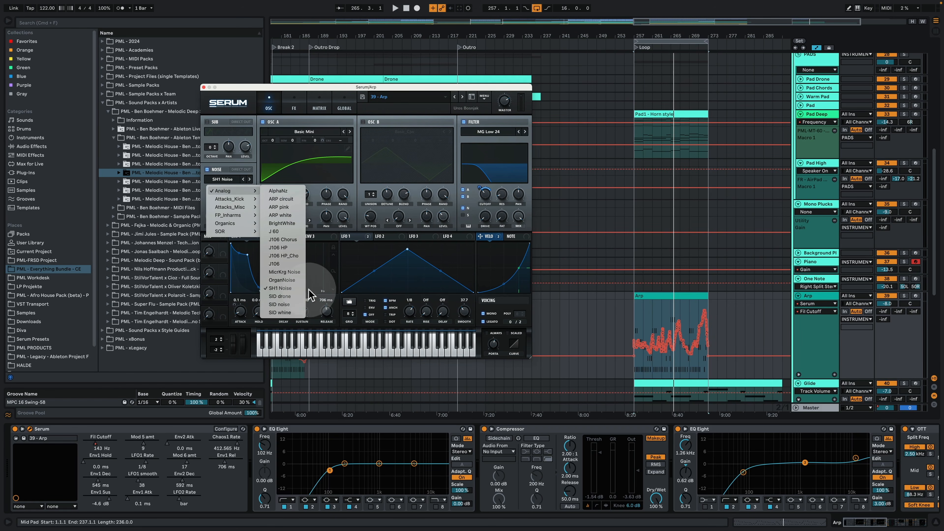
click(315, 87)
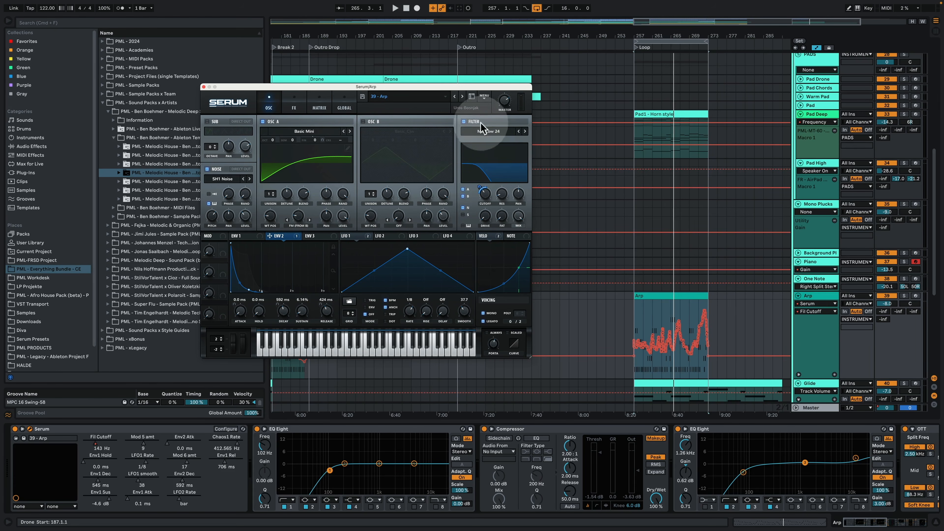
click(246, 236)
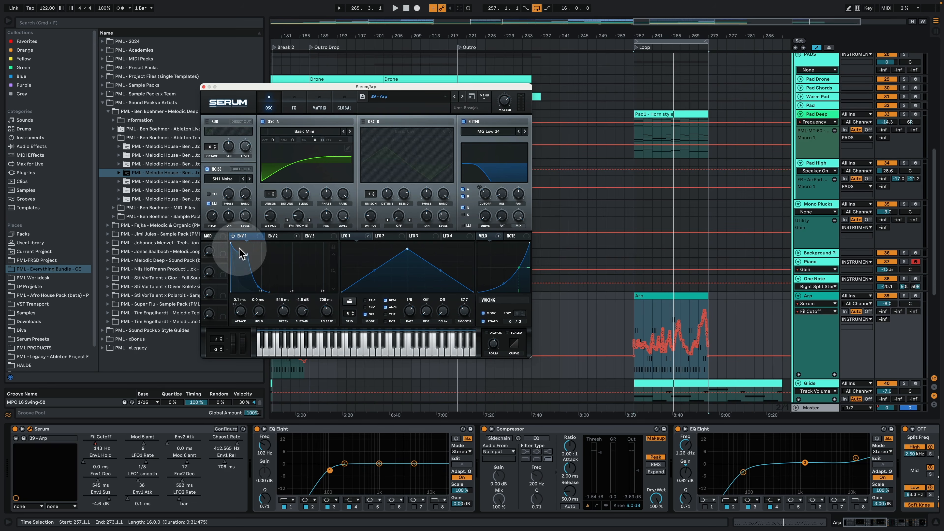
click(294, 105)
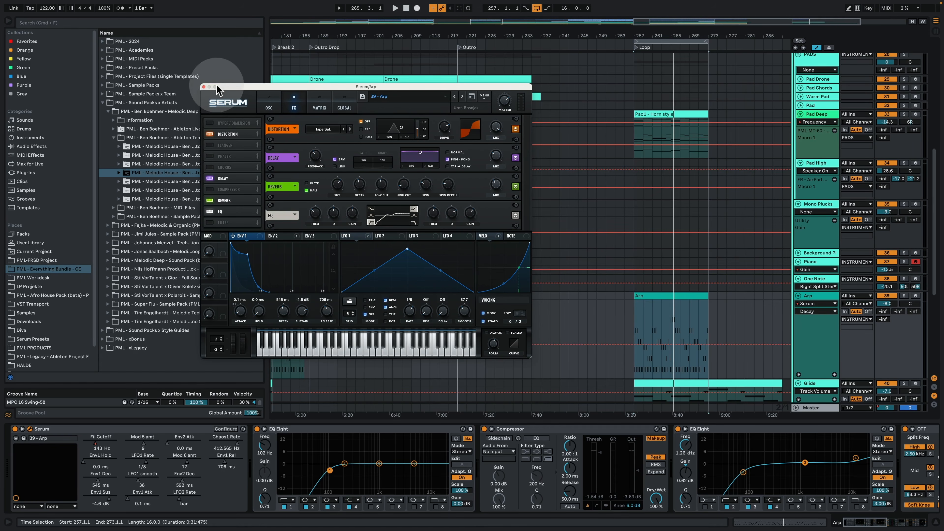
click(204, 87)
click(95, 443)
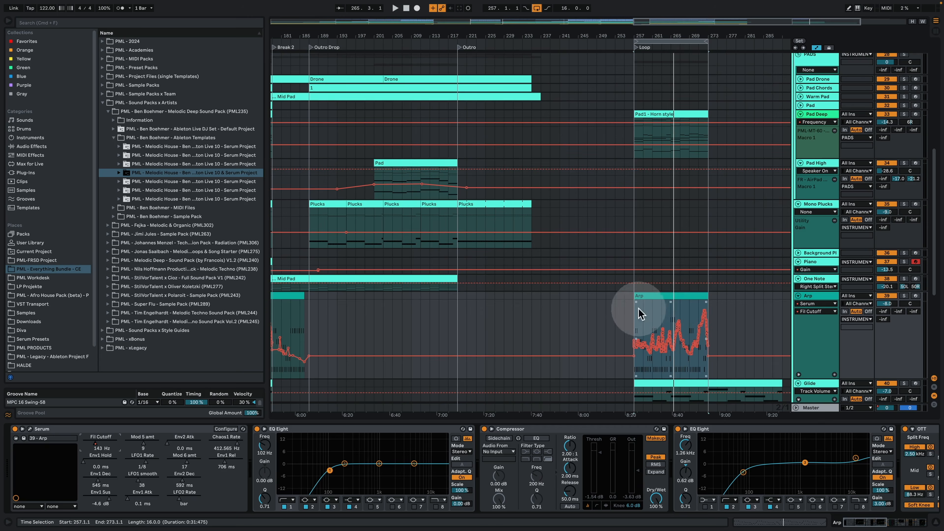
Open the Arp clip at bar 257, examine its notes while the loop plays, and return to the arrangement.
click(650, 295)
double_click(650, 296)
drag(122, 211, 150, 213)
key(space)
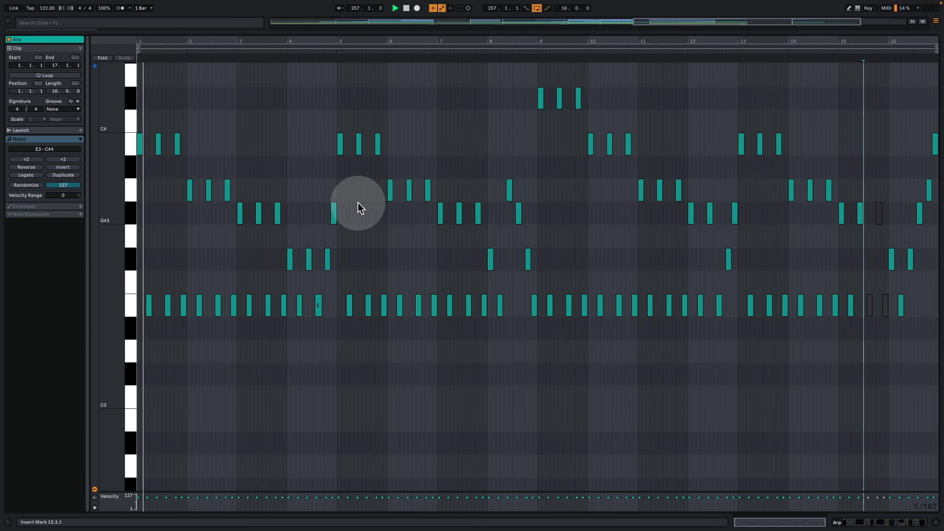
drag(153, 41, 184, 90)
drag(184, 52, 184, 46)
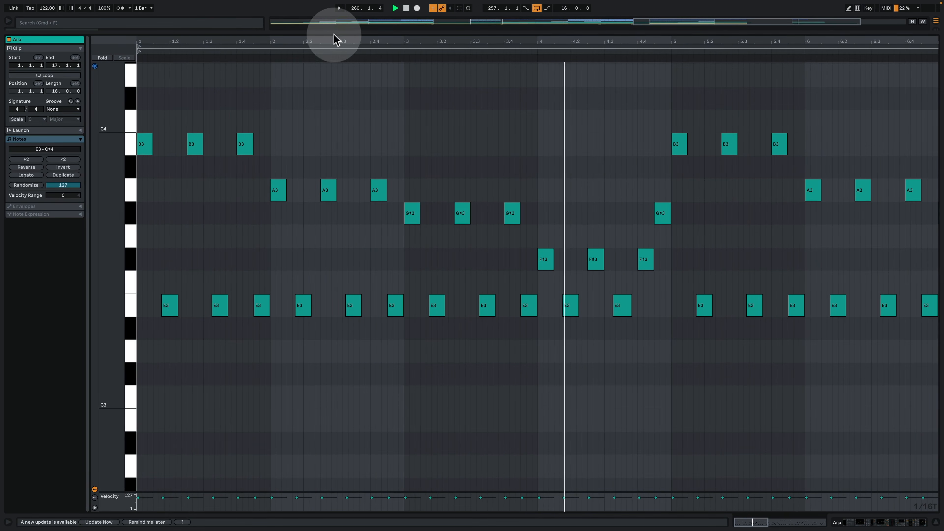
drag(336, 39, 335, 18)
drag(233, 37, 250, 37)
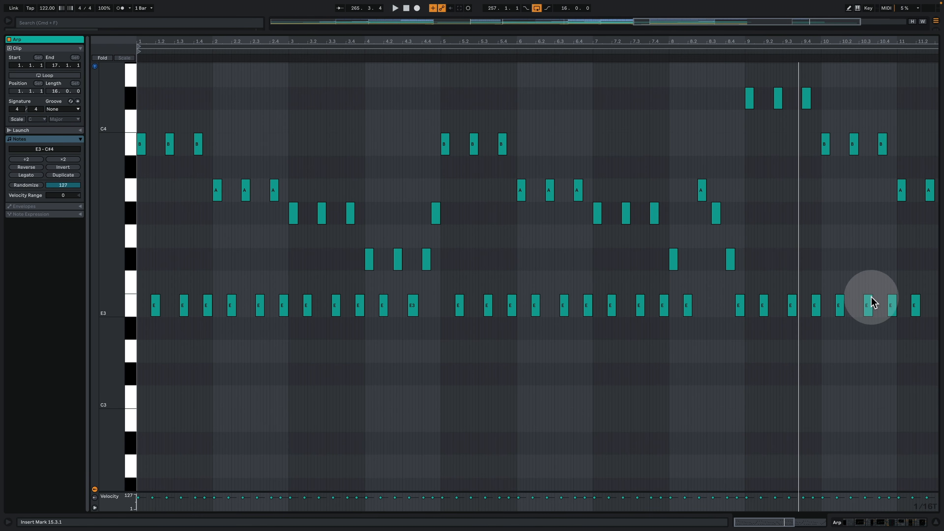
click(856, 519)
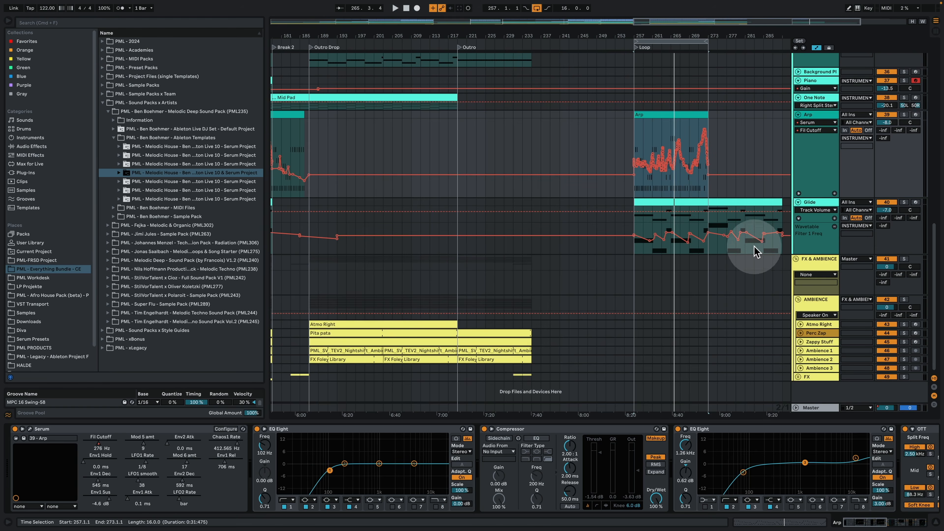
Open the Pad1 - Horn style clip on the Pad Deep track and examine its chord notes.
scroll(754, 249, up, 6)
double_click(681, 127)
click(257, 292)
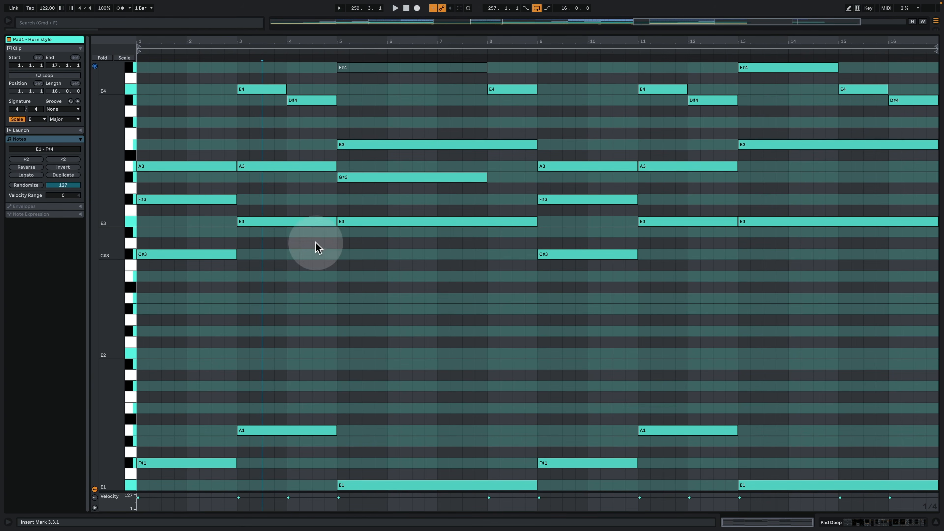
scroll(653, 321, up, 2)
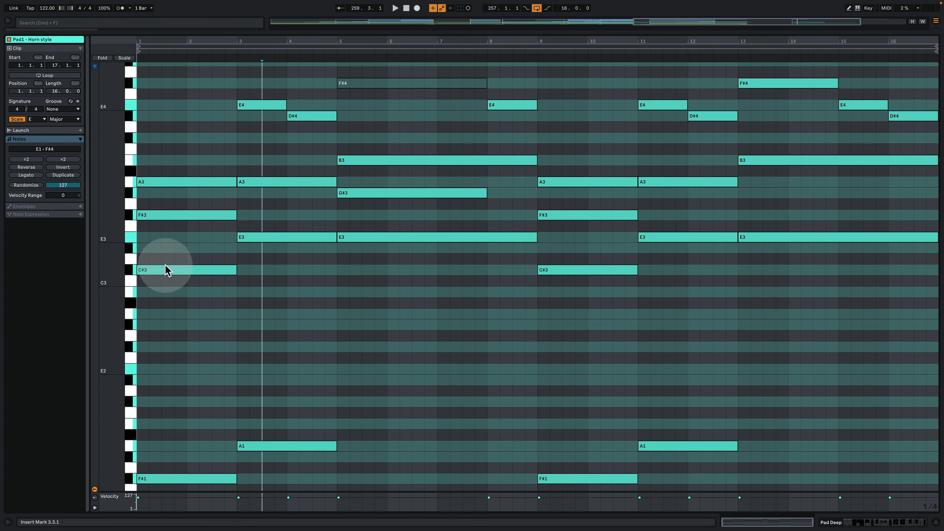
drag(105, 242, 93, 243)
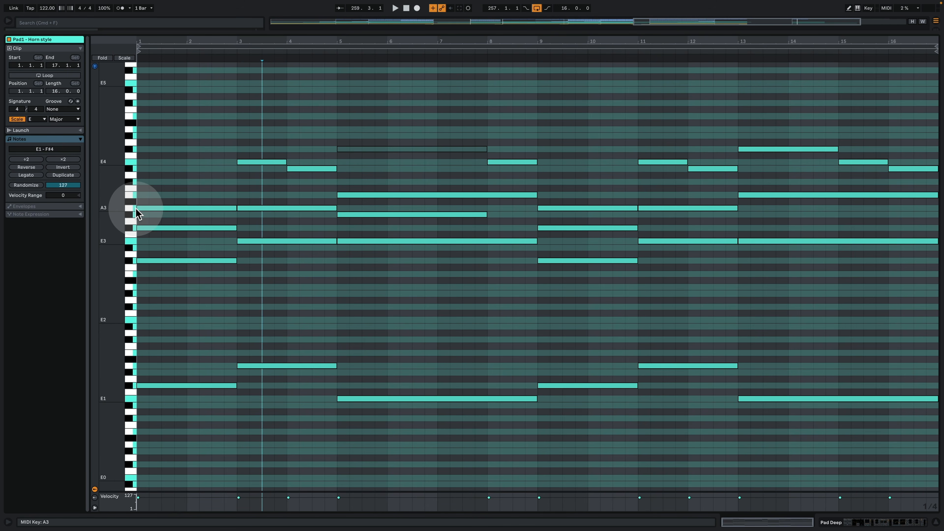
drag(107, 211, 127, 176)
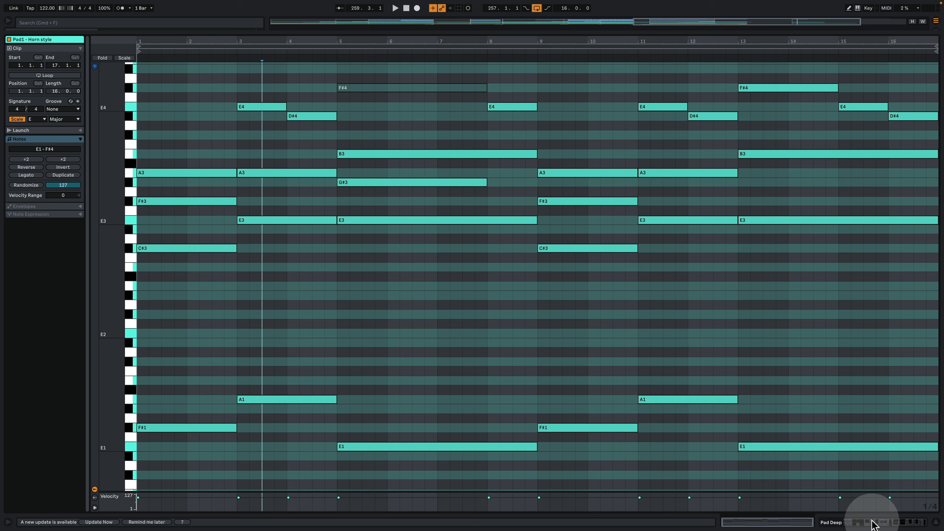
Rearrange the first chord into a close triad by moving F#1 up to F#2 and A3 down to A2.
drag(190, 443, 176, 126)
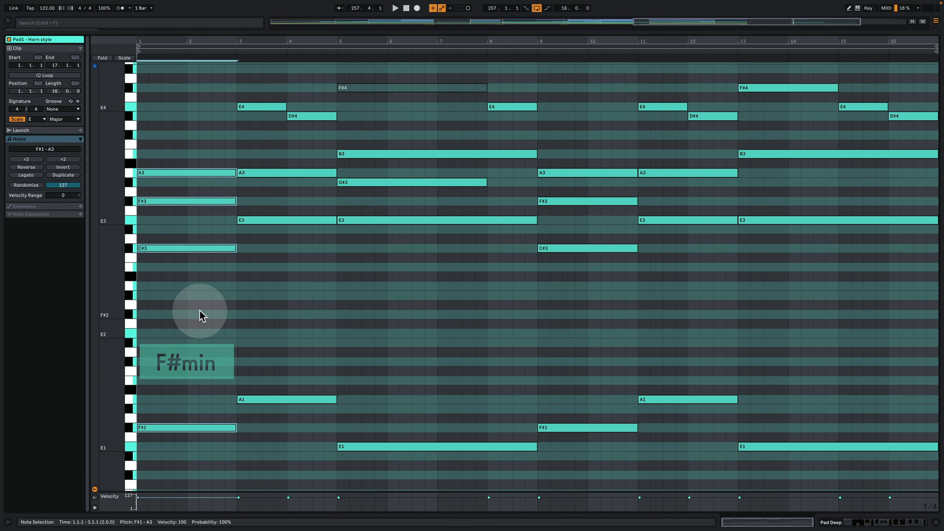
click(188, 427)
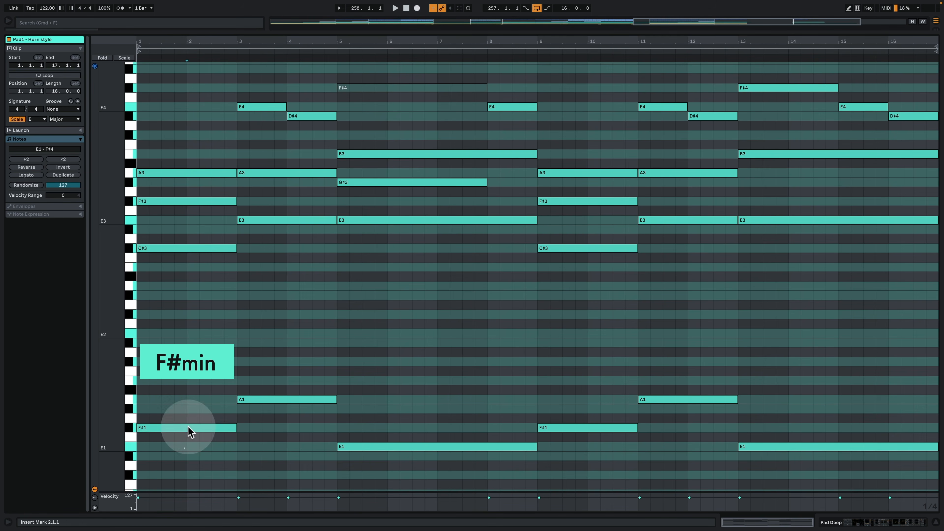
key(shift+Up)
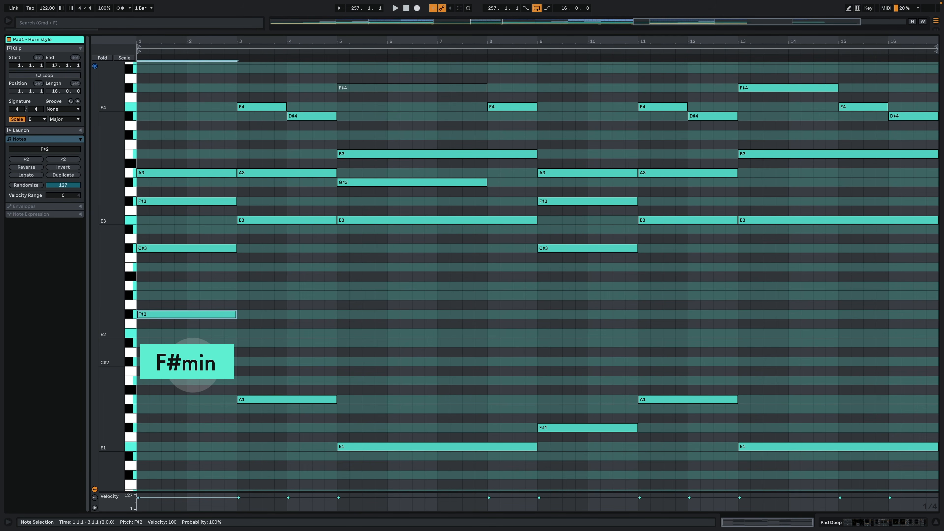
click(168, 160)
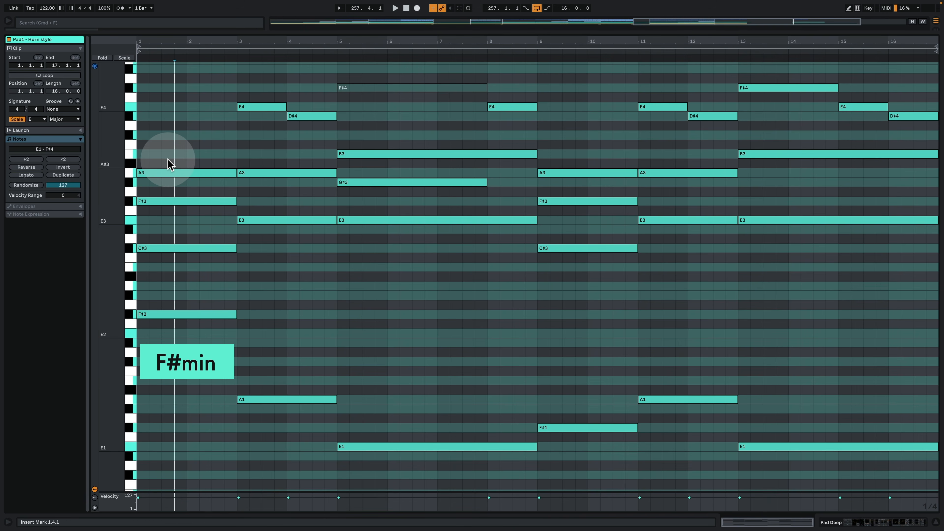
click(169, 173)
key(shift+Down)
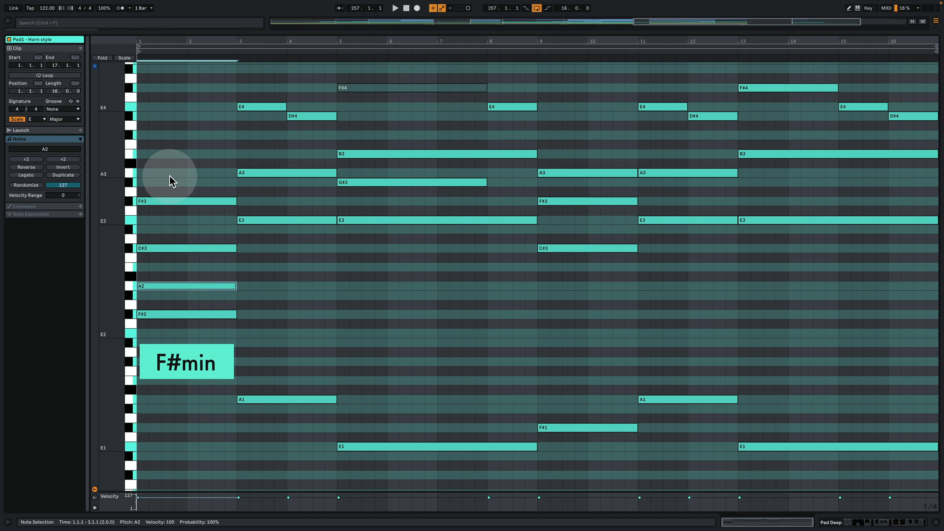
click(181, 336)
drag(184, 333, 190, 231)
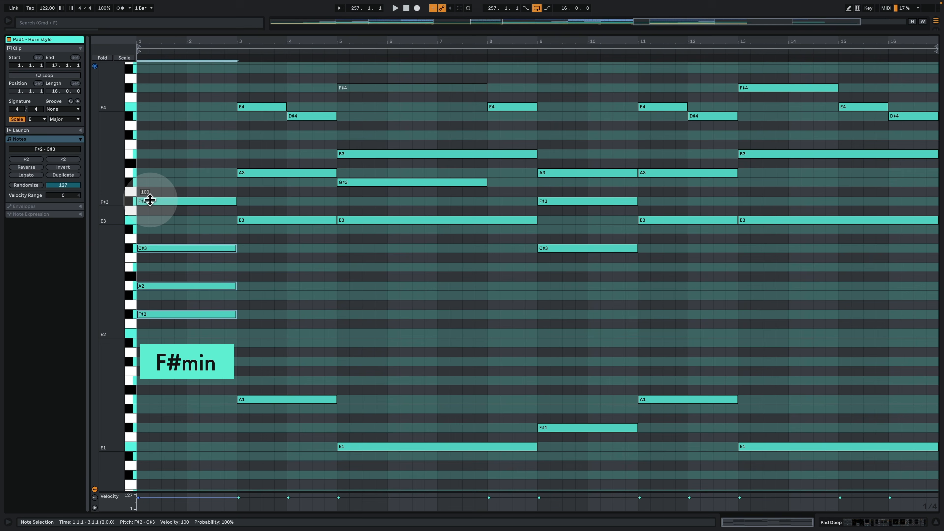
Restore the first chord's open voicing by moving A2 up to A3 and F#2 down to F#1, and select its notes.
click(159, 287)
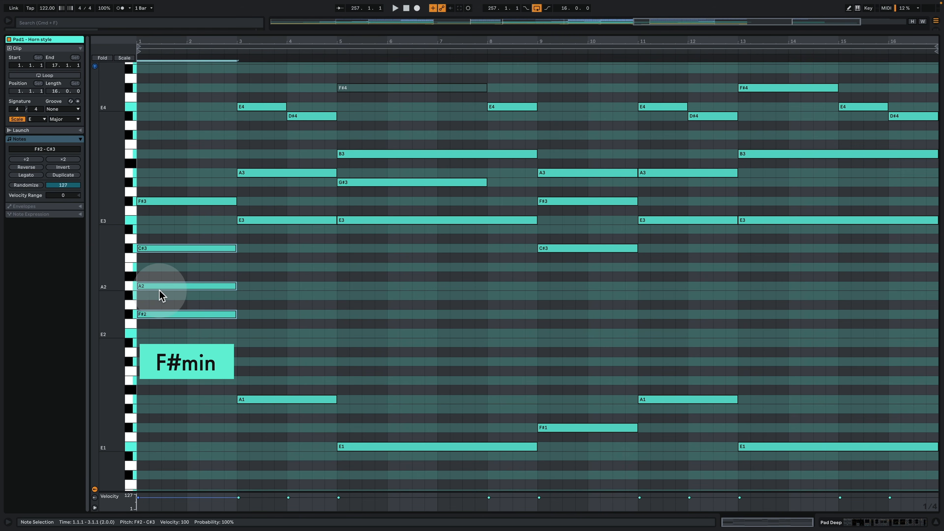
key(shift+Up)
drag(171, 294, 170, 326)
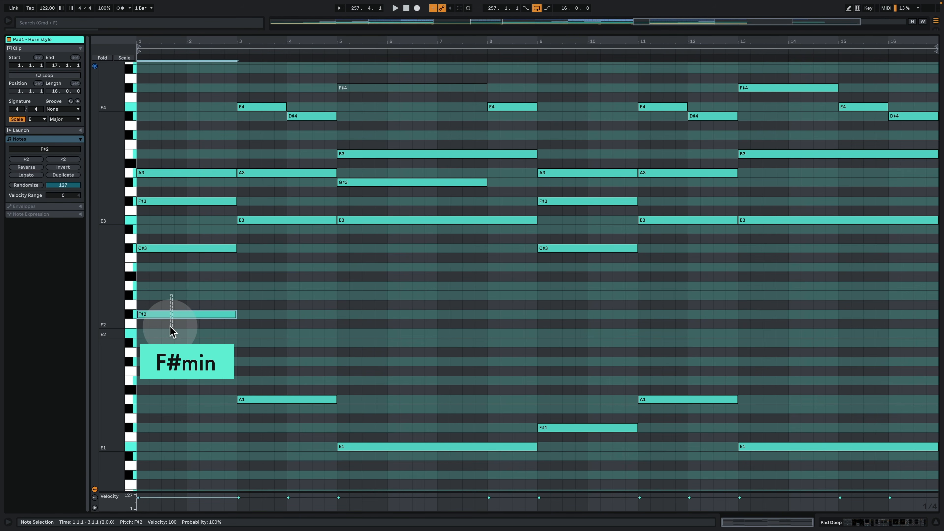
key(shift+Down)
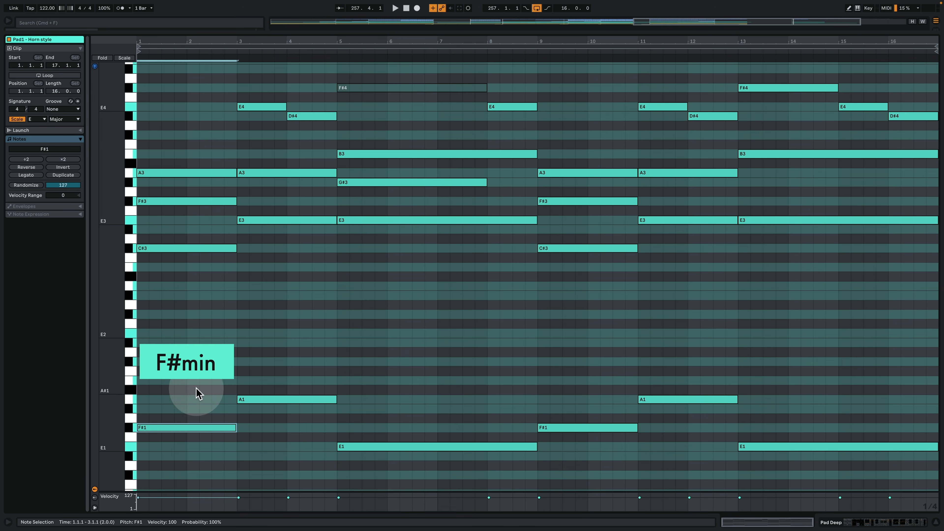
drag(189, 444, 185, 76)
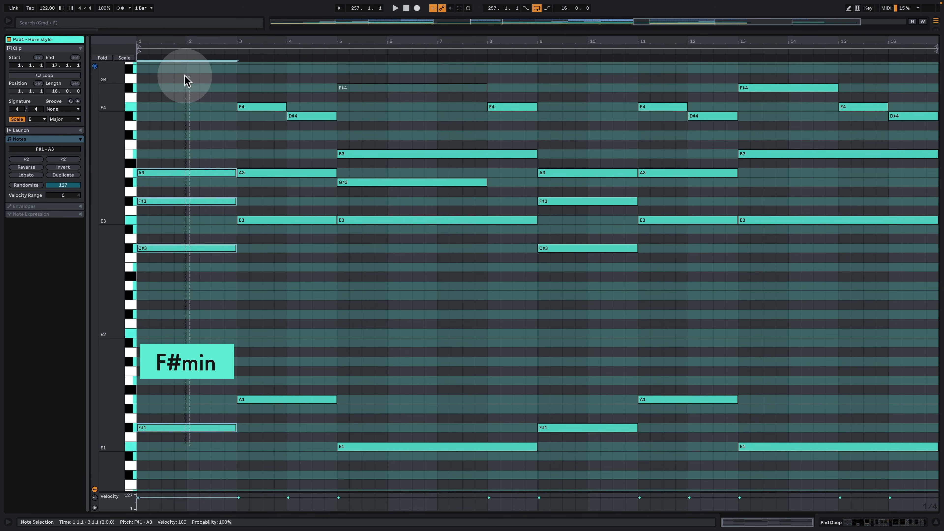
drag(209, 447, 197, 105)
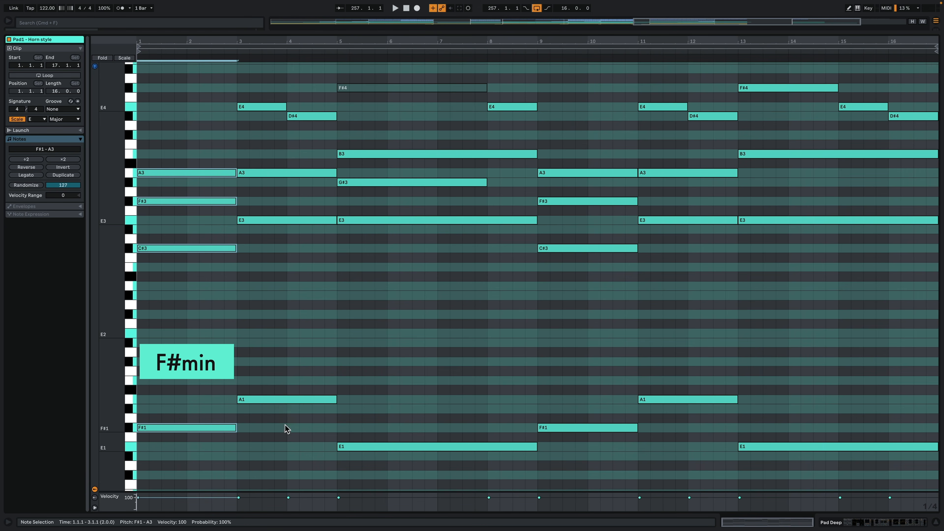
Move the second chord's A1 bass note up one octave to A2.
drag(281, 430, 283, 329)
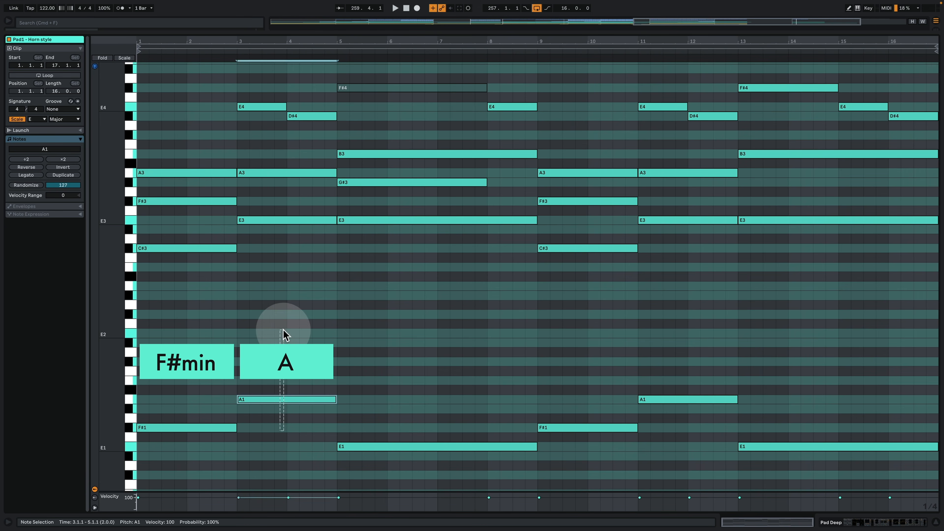
key(shift+Up)
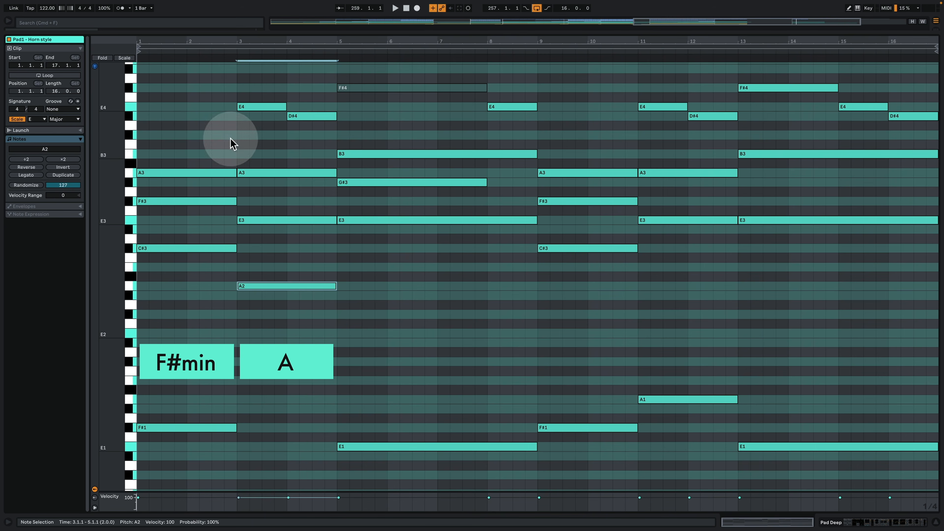
click(283, 258)
drag(283, 257, 289, 324)
drag(294, 393, 295, 339)
click(297, 337)
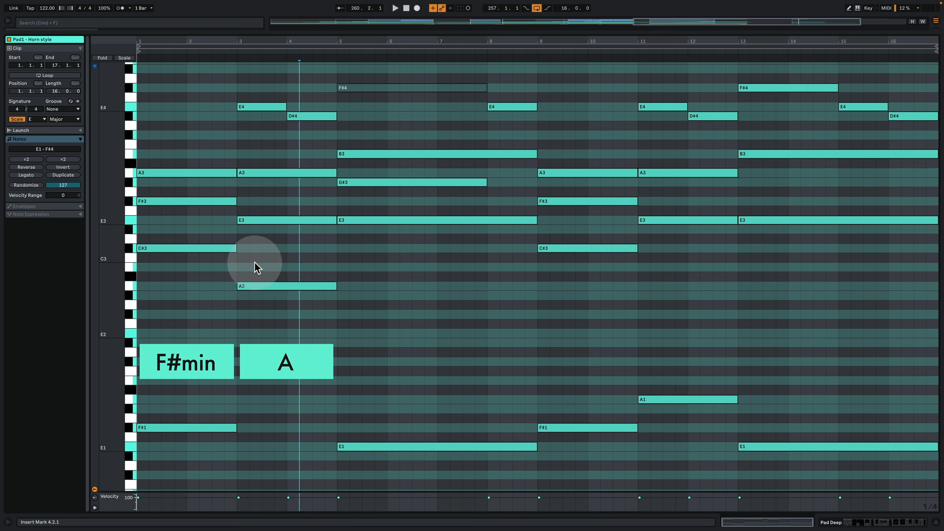
Add a C#3 note from bar 3 to bar 5 in the second chord and compare the first two chords.
double_click(245, 249)
click(248, 248)
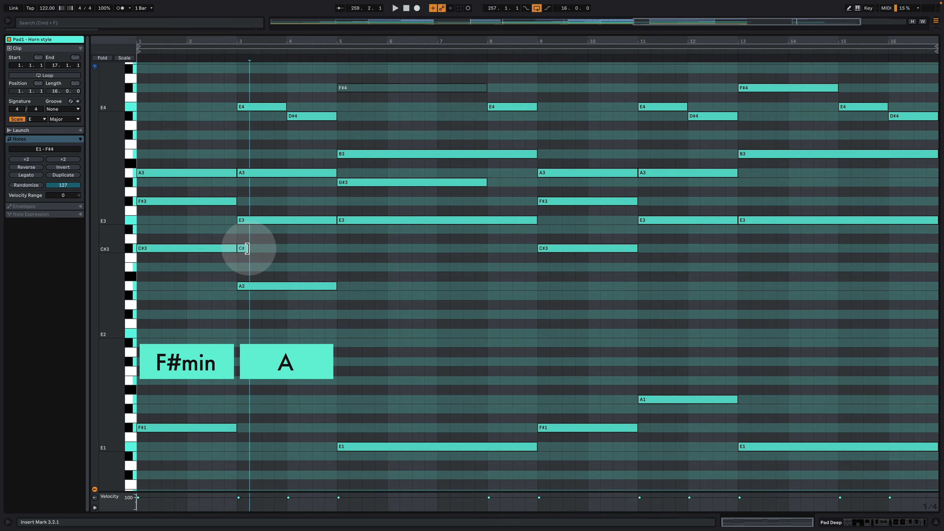
drag(246, 248, 336, 248)
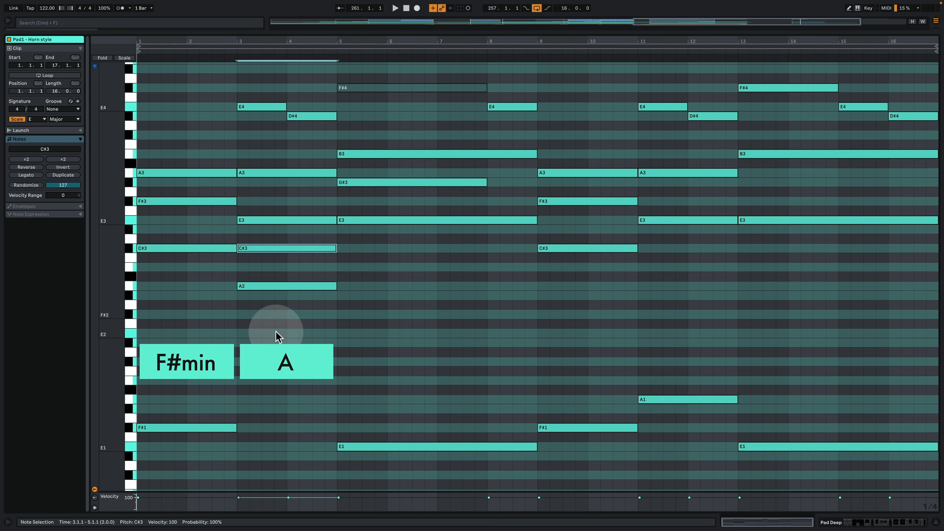
drag(274, 383, 289, 438)
drag(168, 94, 185, 506)
drag(173, 118, 235, 528)
drag(248, 88, 306, 379)
click(302, 385)
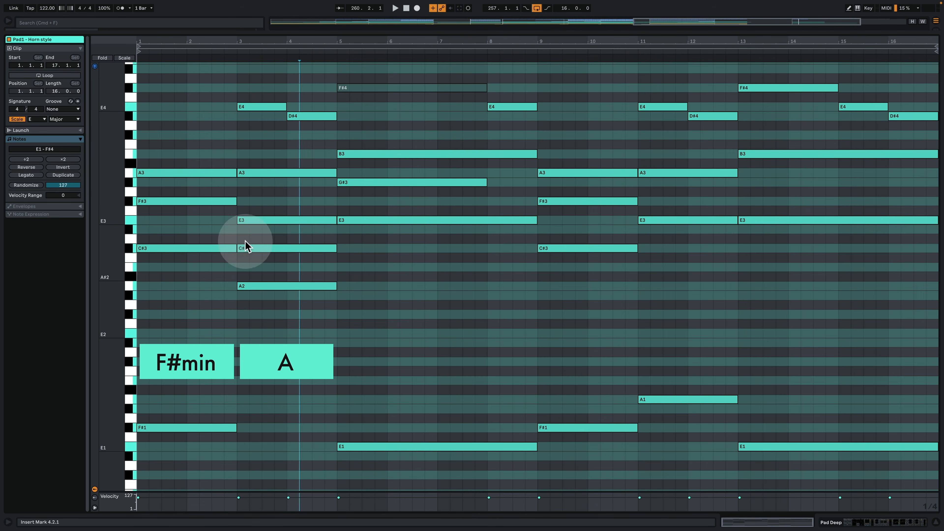
Delete the C#3 note from the second chord and move its A2 note down an octave to A1.
click(262, 249)
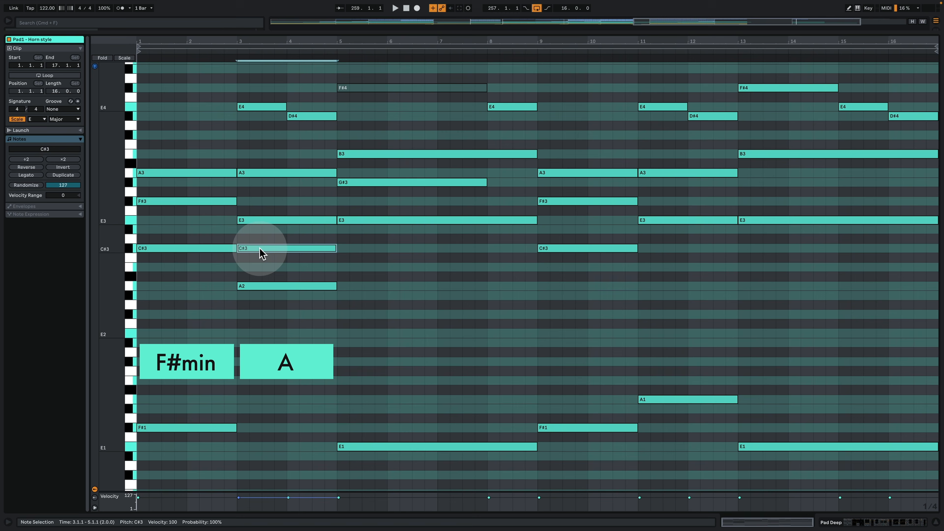
key(Delete)
click(282, 285)
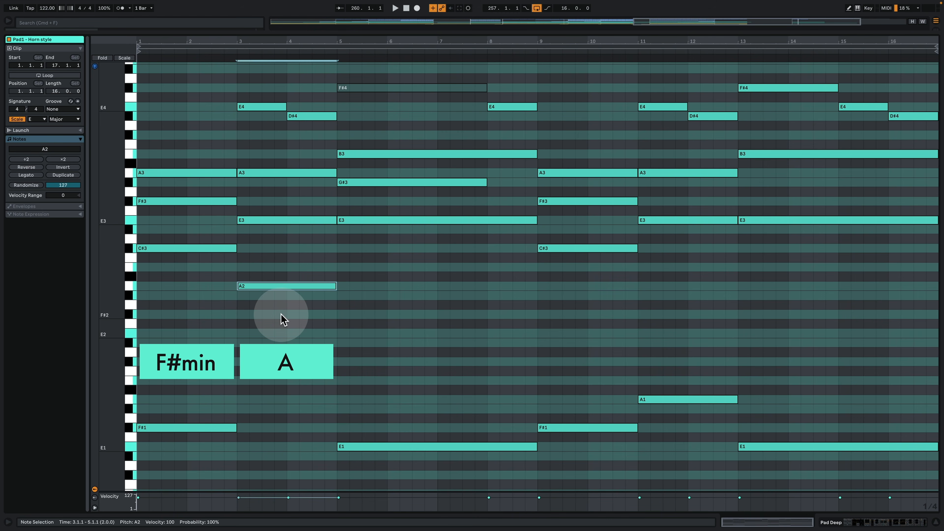
key(shift+Down)
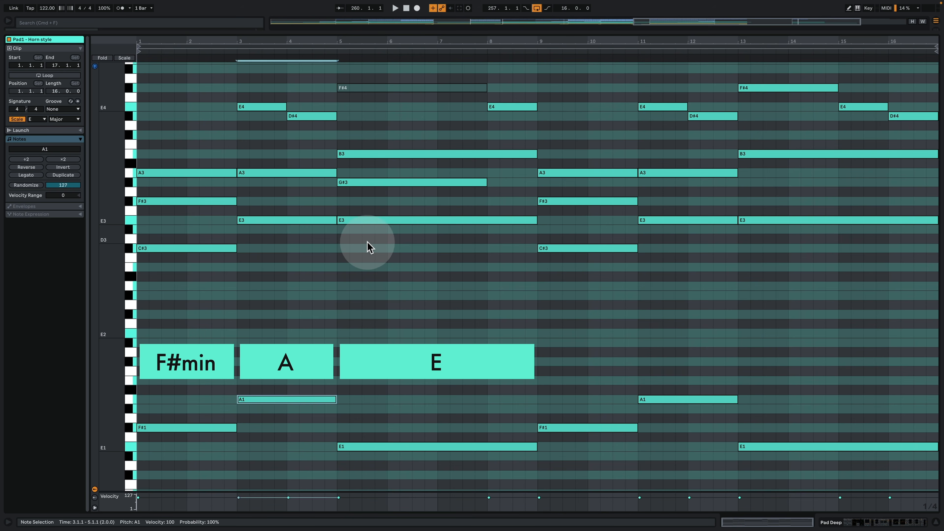
Examine the third chord's E3, G#3 and B3 notes one by one.
drag(358, 242, 362, 210)
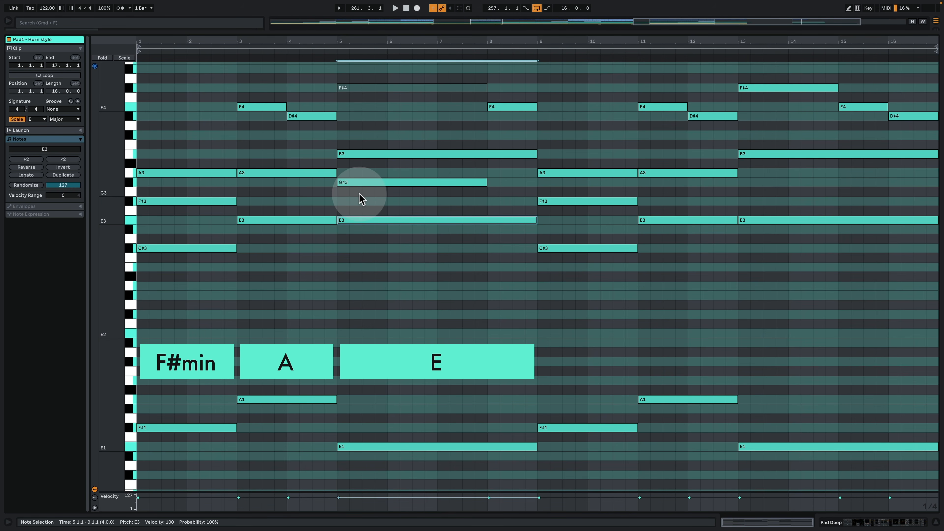
drag(357, 201, 365, 166)
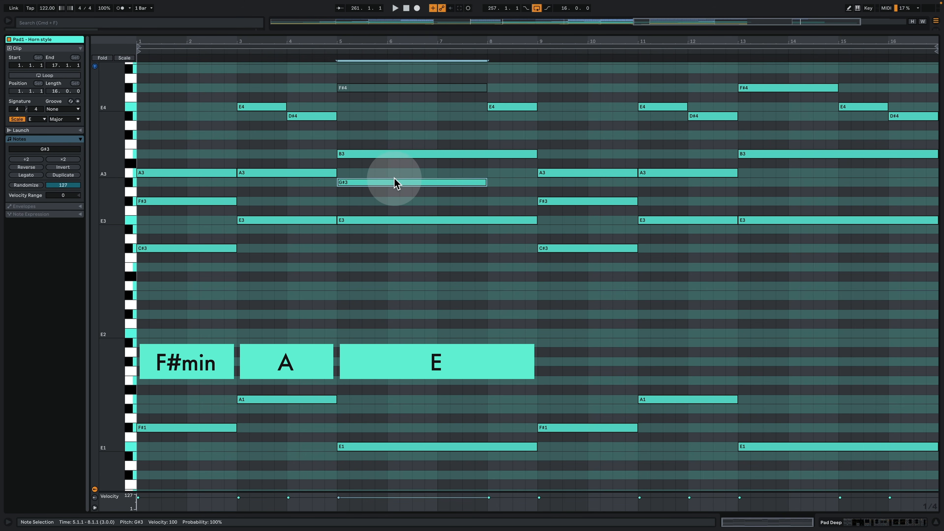
click(383, 154)
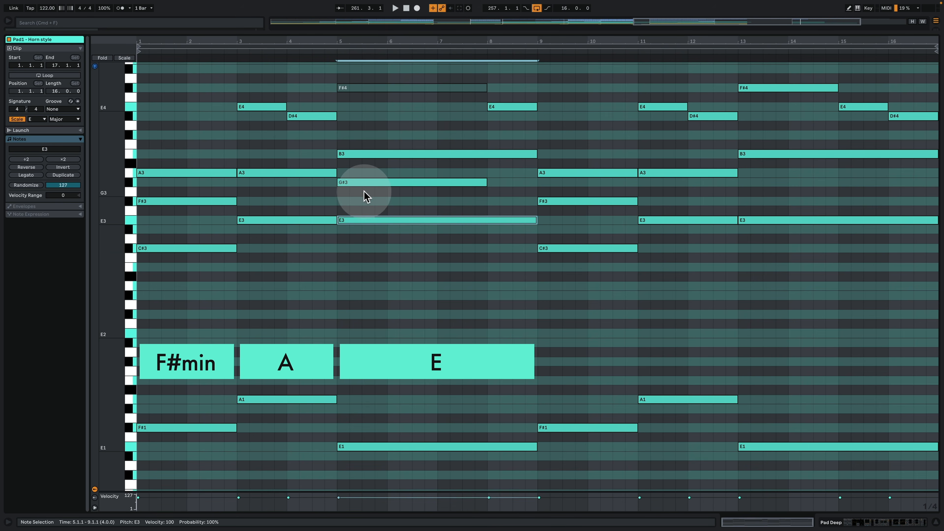
click(356, 183)
click(362, 153)
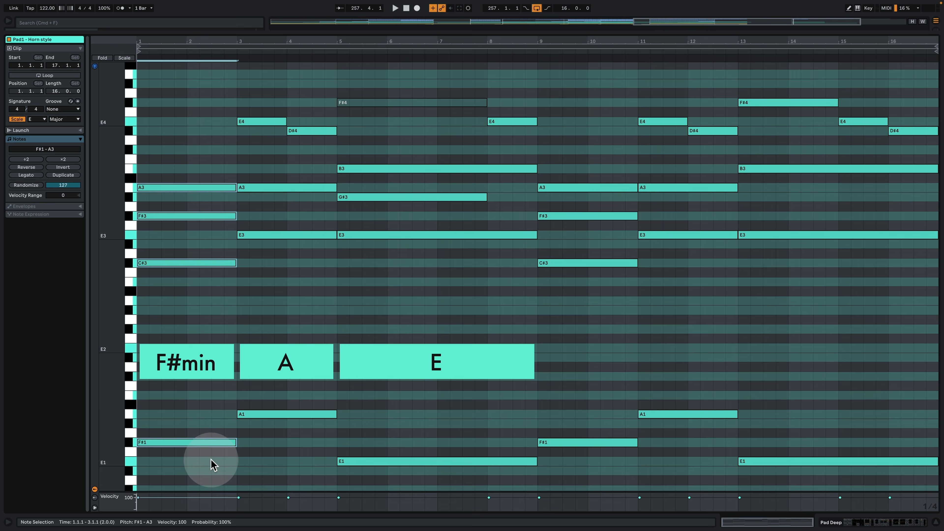
Select the notes of the first, second and third chords in turn to compare their voicings.
drag(214, 461, 145, 134)
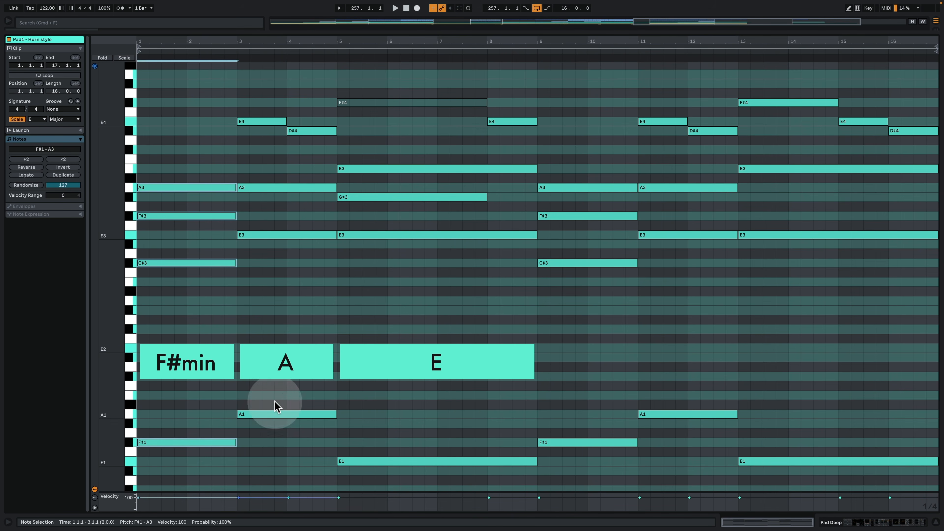
drag(262, 442, 249, 85)
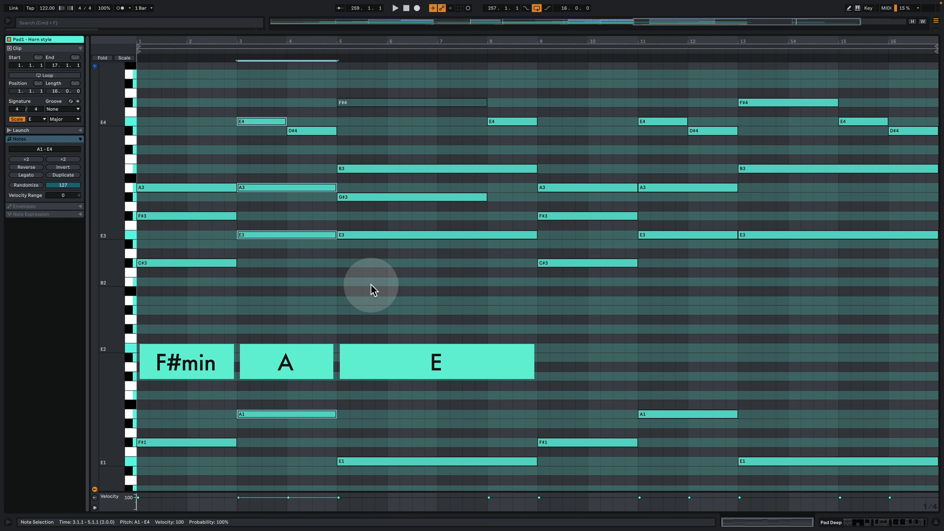
click(424, 292)
drag(423, 296, 367, 122)
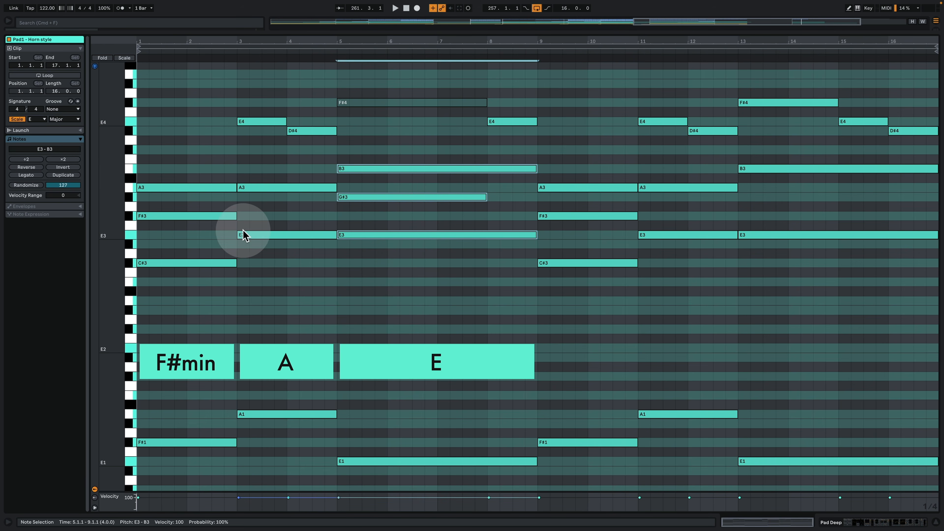
Try revoicing the first chord with F#3 moved down to E3, C#3 deactivated and F#1 moved up to A1.
click(198, 217)
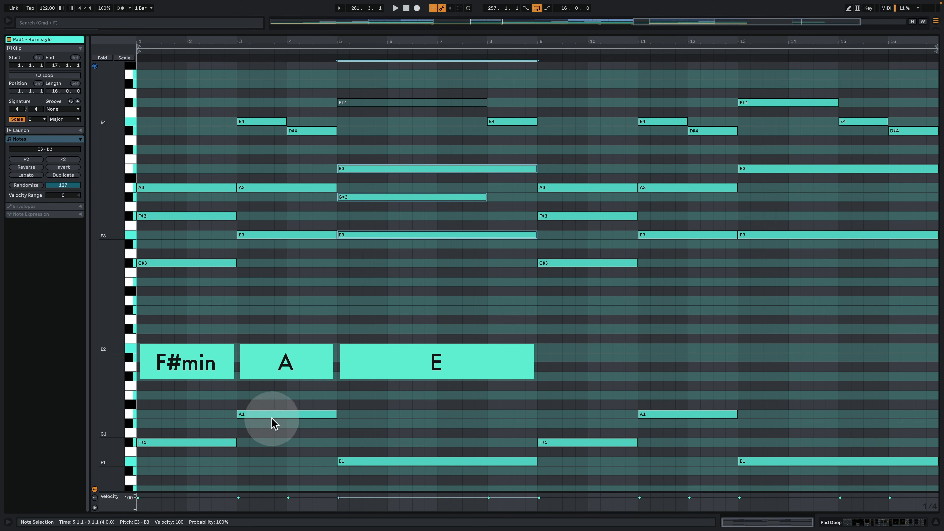
click(169, 265)
drag(169, 270, 168, 233)
drag(196, 442, 201, 416)
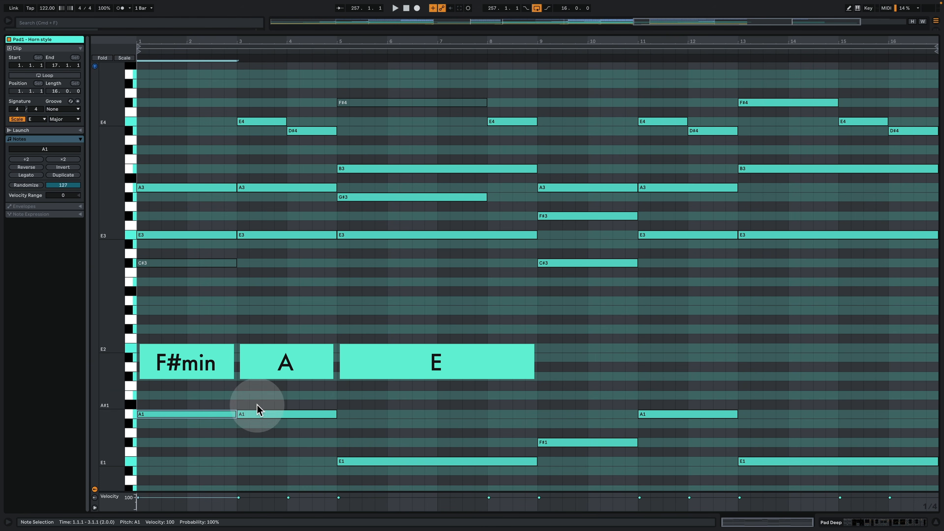
Compare the notes of the first two chords with those of the third chord from bar 5 to bar 9.
drag(315, 441, 118, 64)
drag(190, 81, 307, 476)
drag(395, 148, 415, 513)
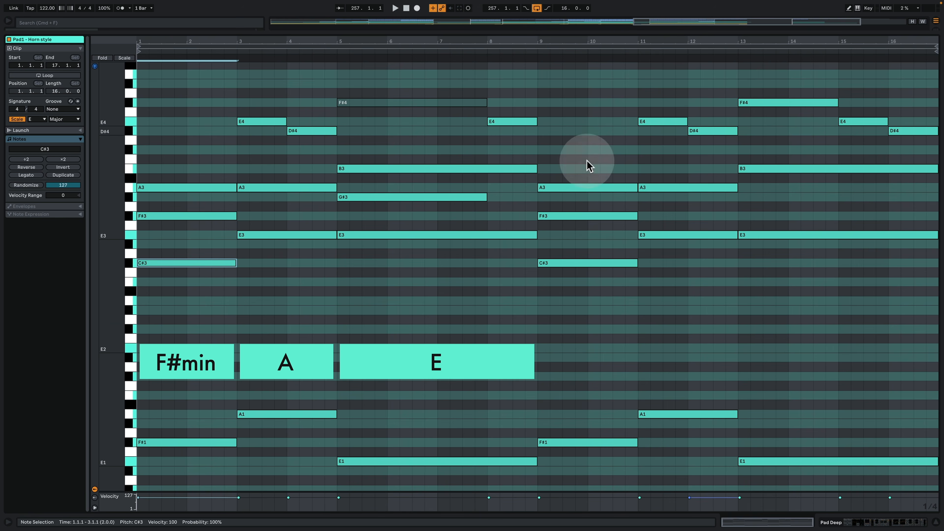
drag(374, 125, 385, 516)
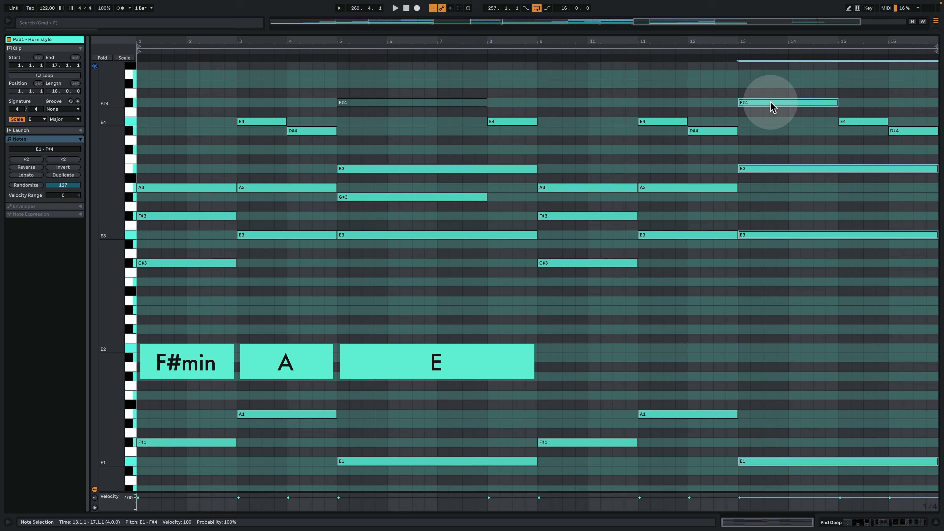
Try adding a G#4 note at bar 15 above the E4 in the last chord.
double_click(843, 83)
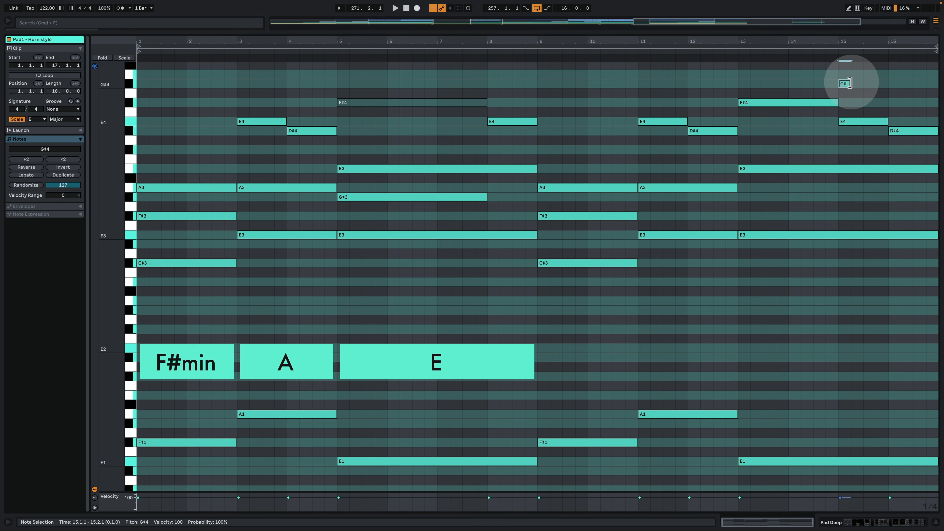
drag(885, 89, 822, 91)
key(Delete)
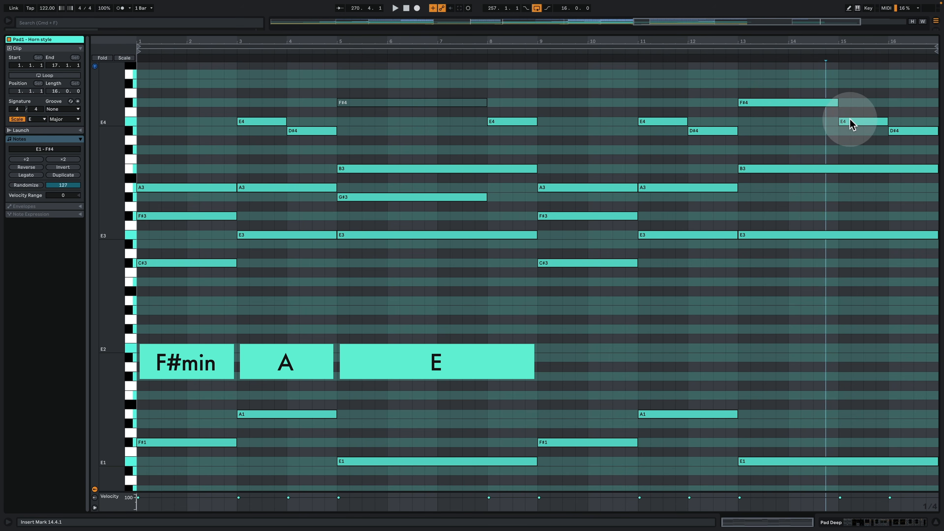
Examine the last chord's notes from bar 13 to bar 17, and play the Pad1 - Horn style clip from bar 257 in the arrangement.
drag(764, 80, 906, 512)
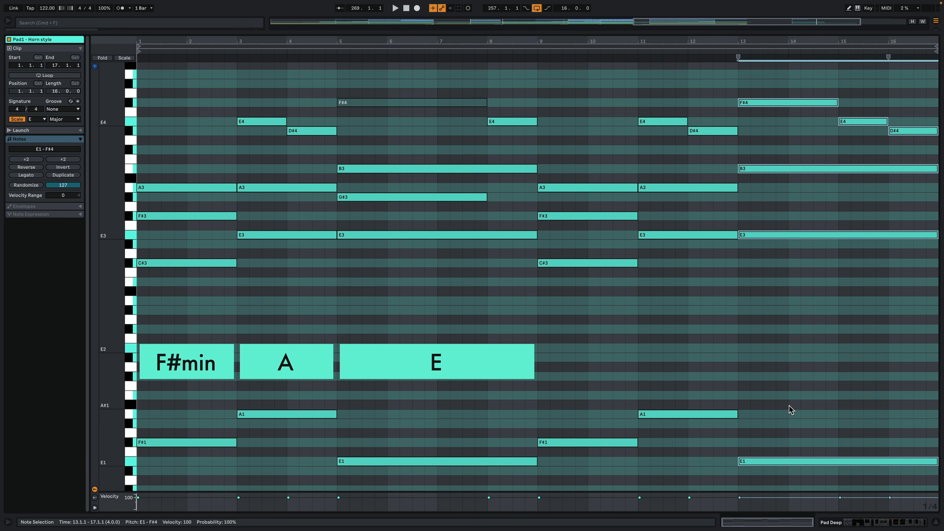
click(790, 432)
click(865, 519)
click(642, 57)
key(space)
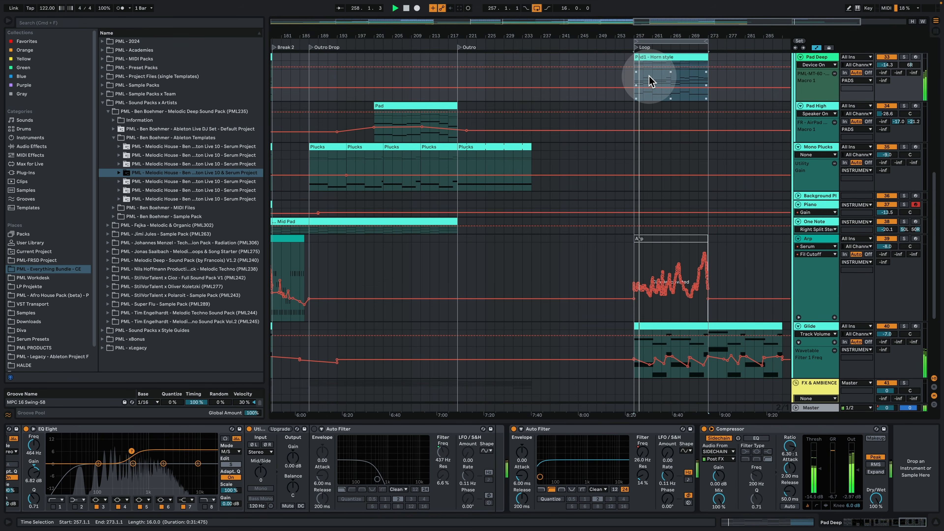
Deactivate the Glide clip in the loop and follow the Pad1 - Horn style clip's notes during playback.
click(685, 327)
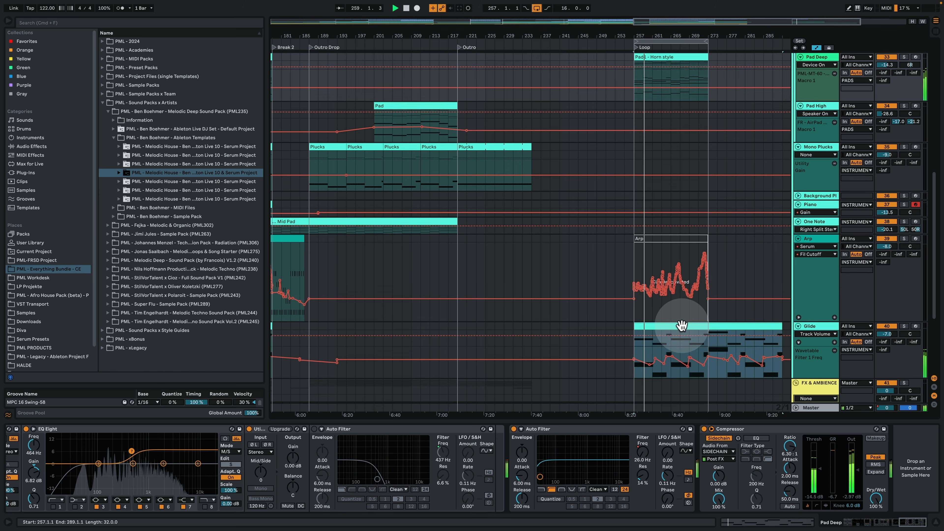
key(0)
scroll(695, 145, up, 3)
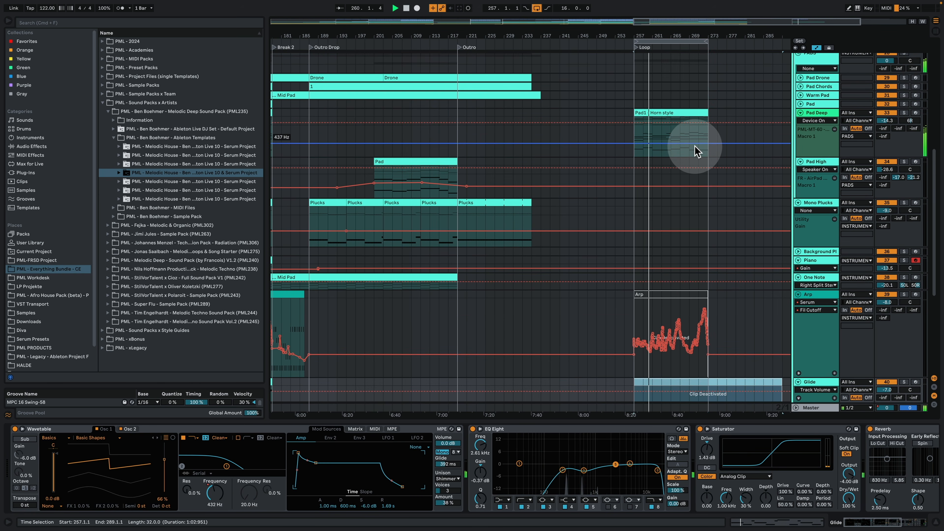
double_click(656, 111)
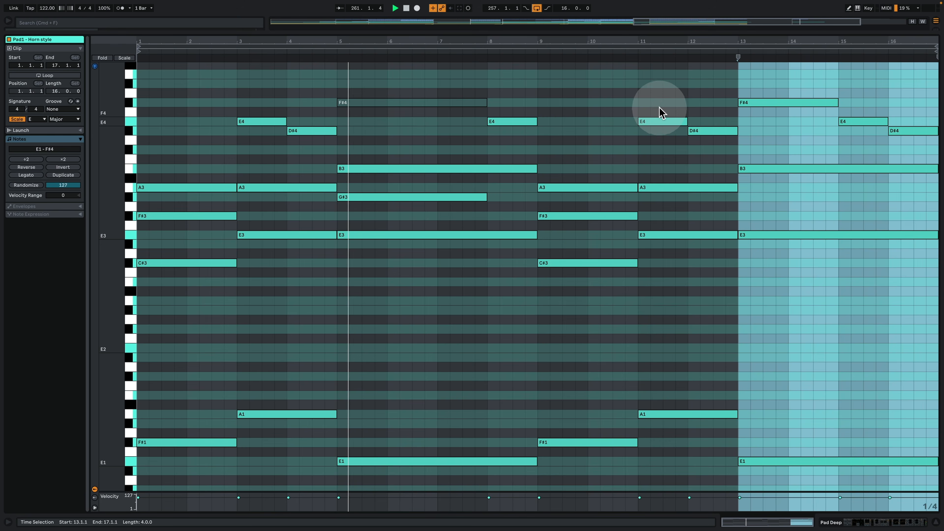
click(524, 304)
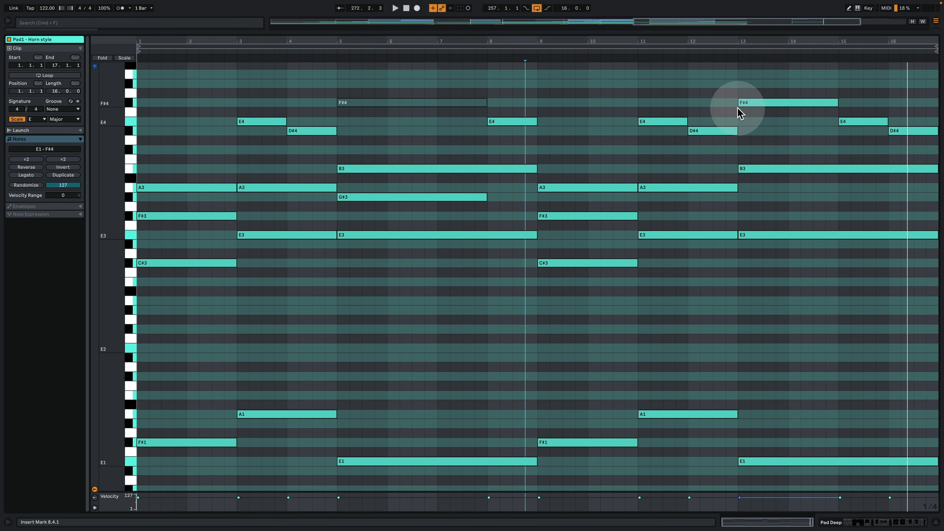
Return to the arrangement and examine the Pad Deep track's device chain back to its instrument racks and Wavetable.
click(861, 523)
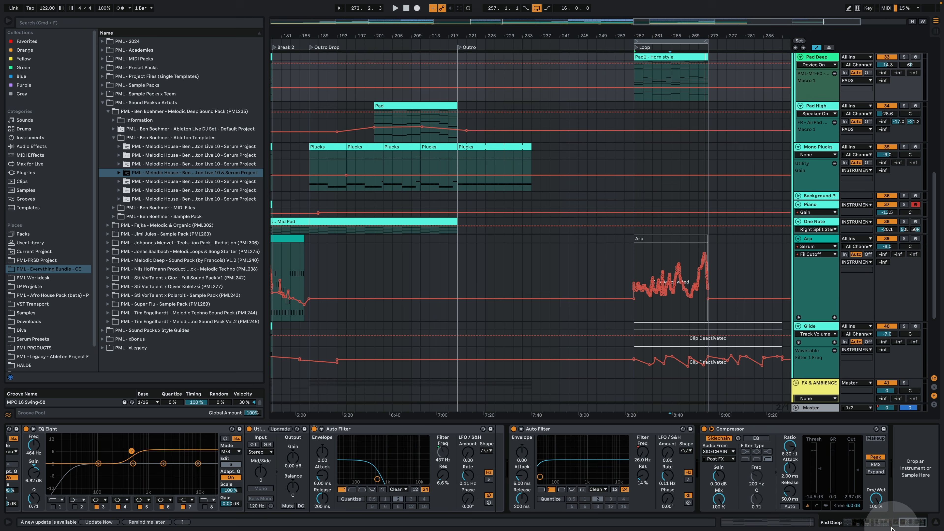
drag(915, 522, 855, 522)
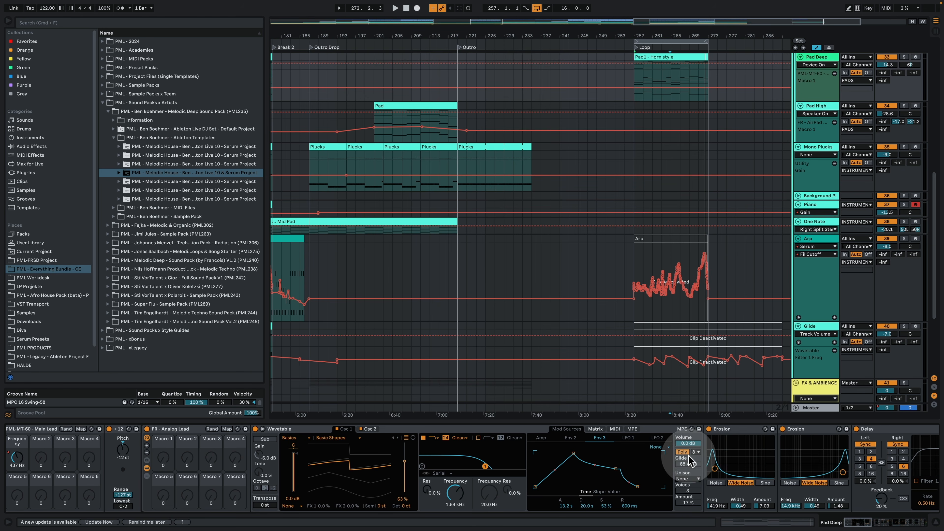
scroll(668, 208, up, 6)
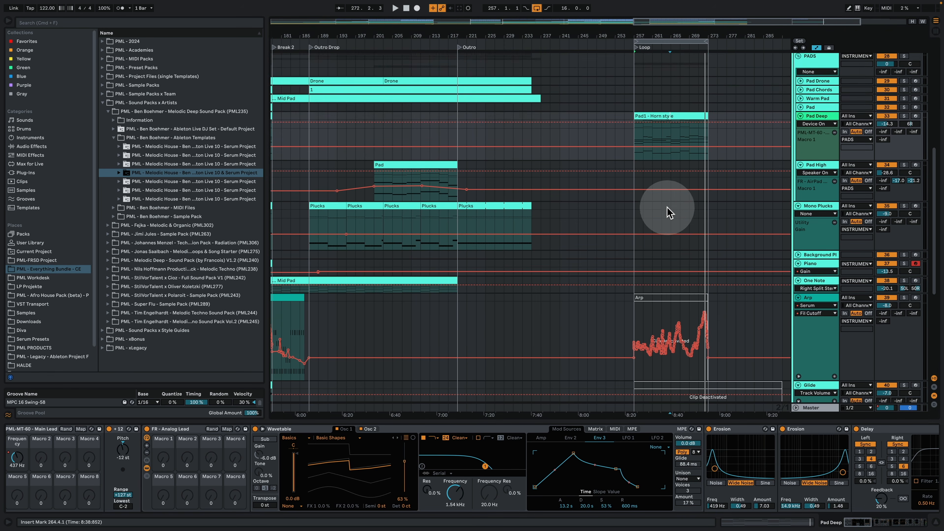
scroll(668, 211, down, 6)
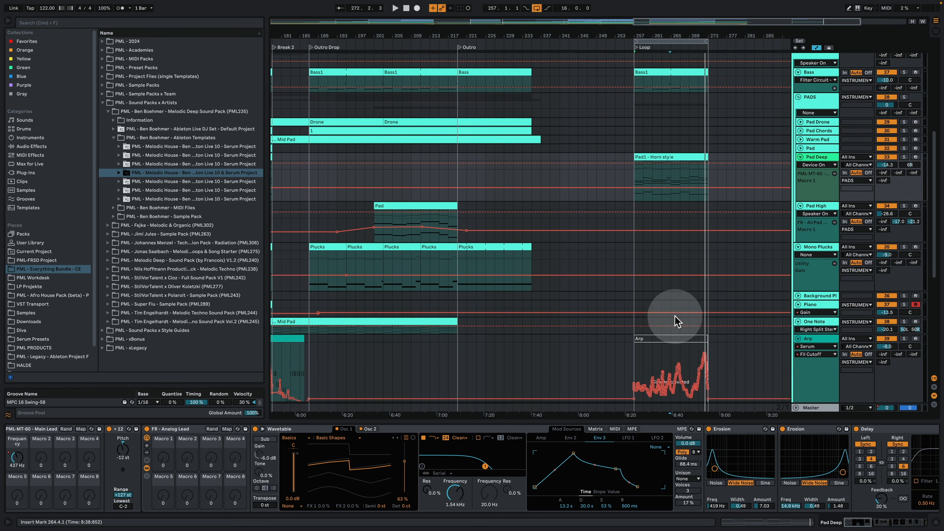
Reactivate the Glide clip and open it together with the loop's Pad Deep and Arp clips in one note editor.
click(668, 322)
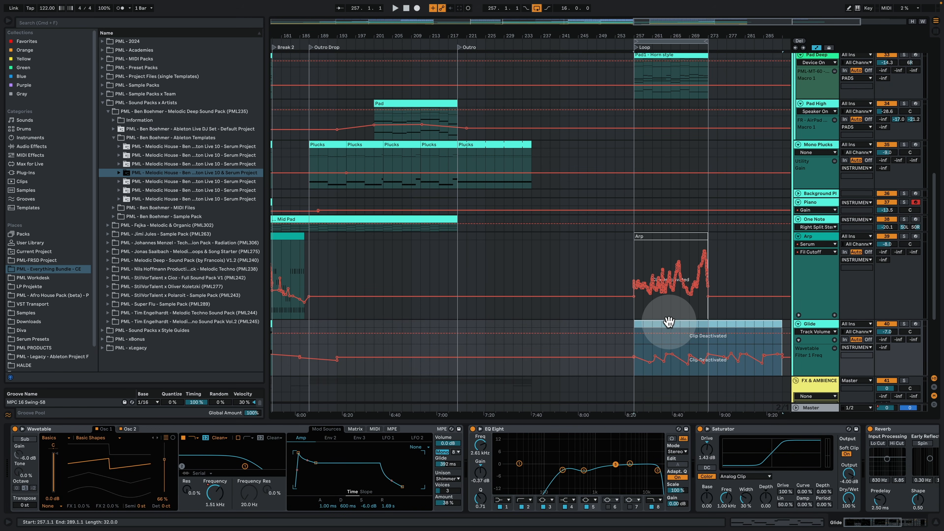
key(0)
scroll(631, 190, up, 1)
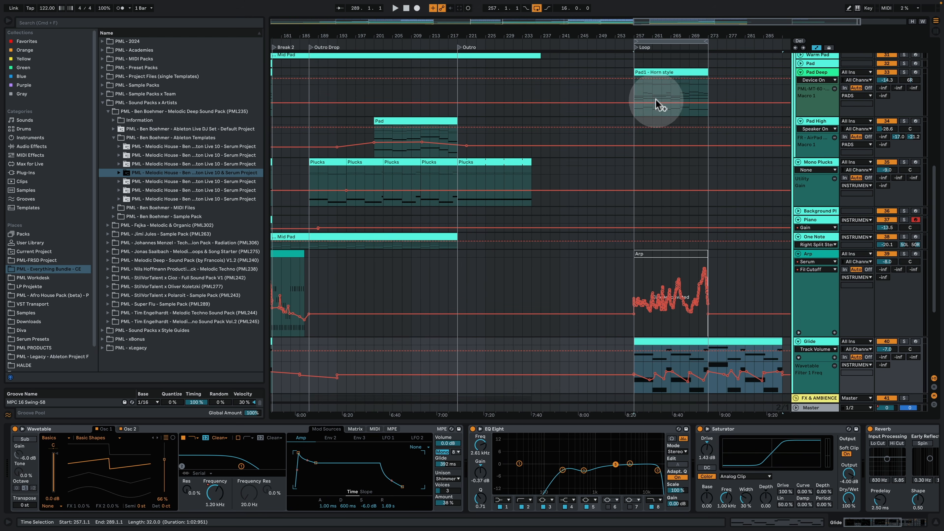
click(666, 76)
shift+click(684, 343)
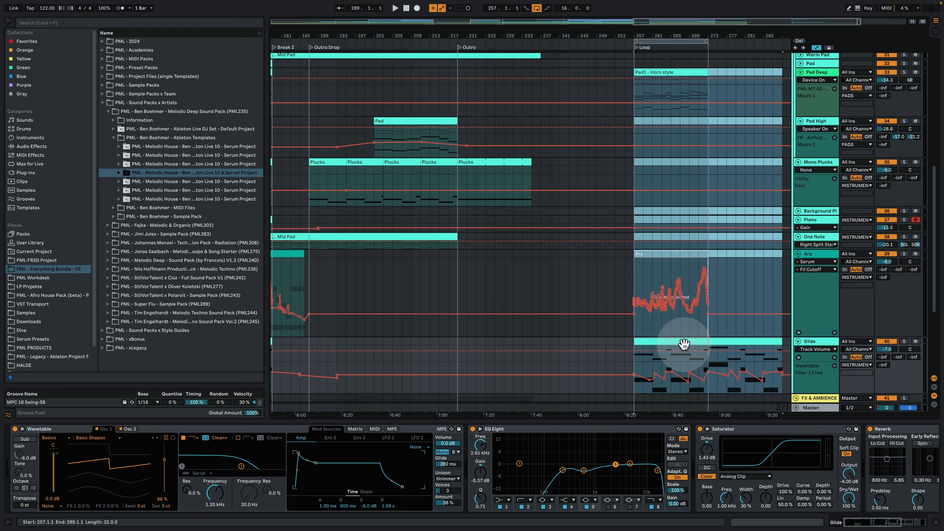
key(super+alt+e)
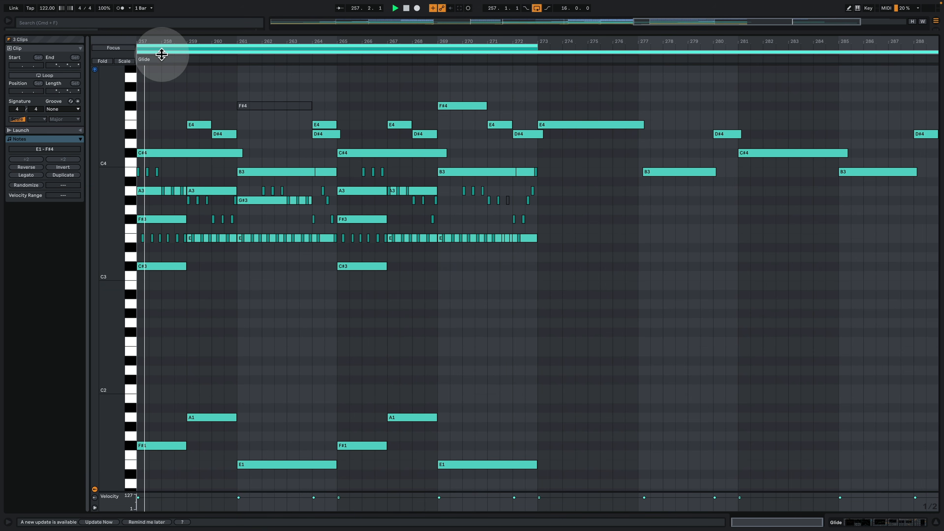
Play the loop and compare how the pad, arp and Glide notes overlap from bar 257 to bar 266.
drag(145, 39, 170, 119)
drag(186, 48, 179, 39)
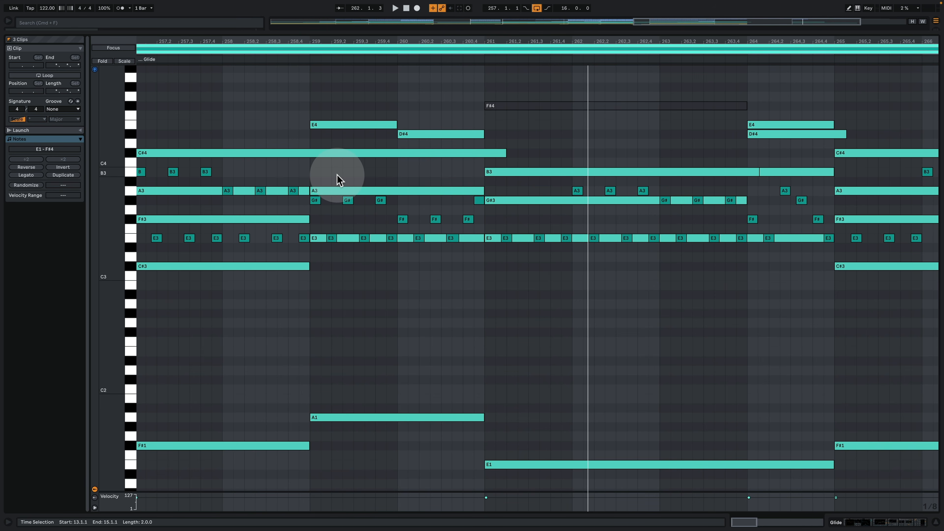
key(space)
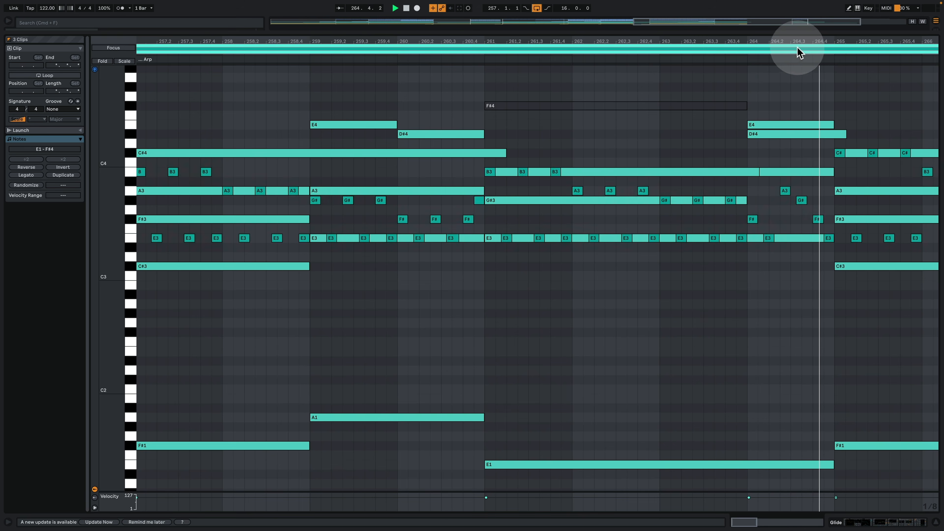
drag(799, 39, 639, 39)
key(space)
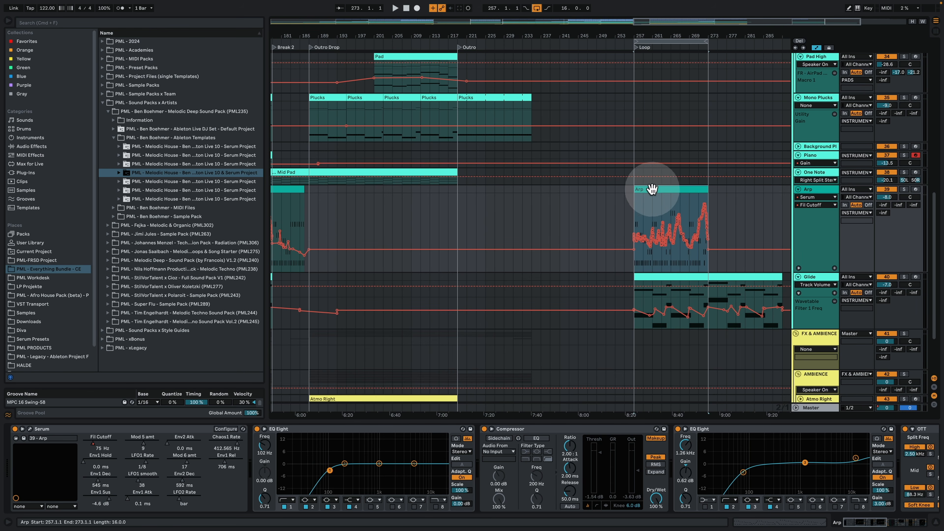
Play the loop from bar 257 and follow the Arp clip's notes in the note editor before returning to the devices.
drag(647, 36, 498, 78)
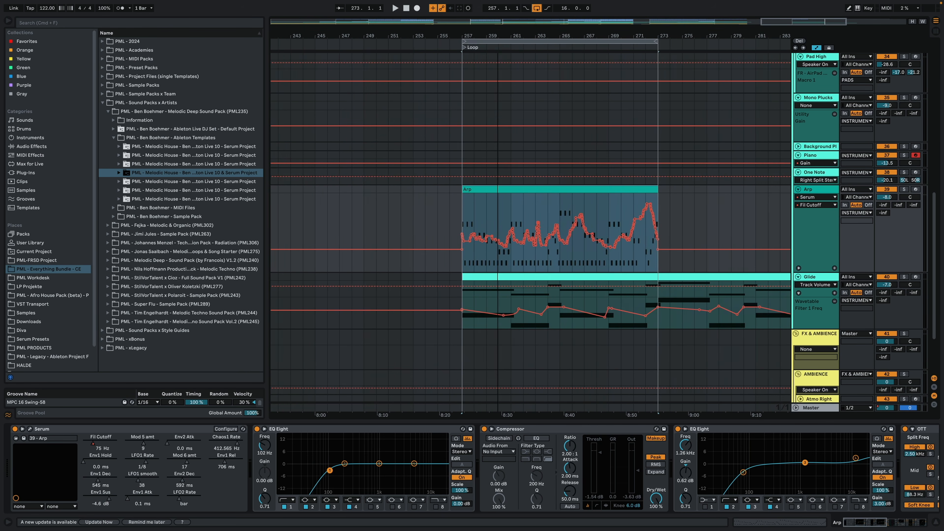
click(471, 224)
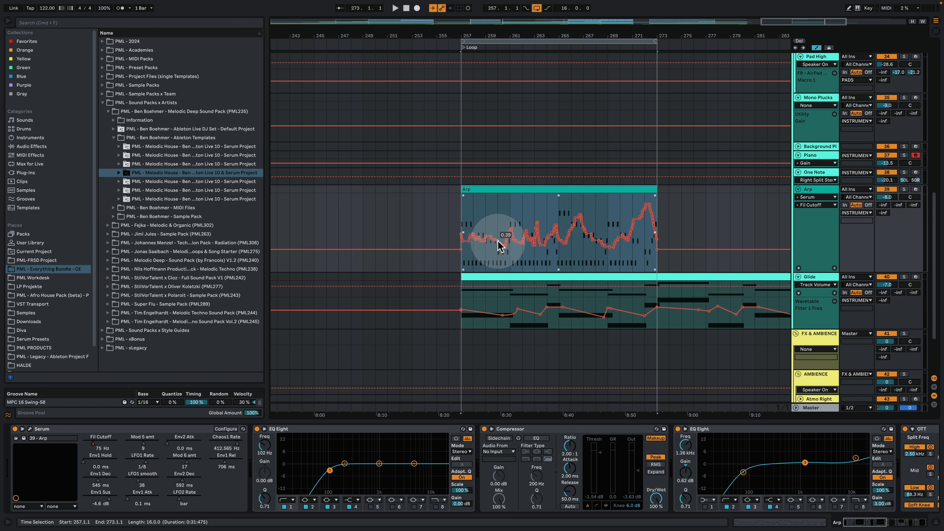
click(468, 212)
key(space)
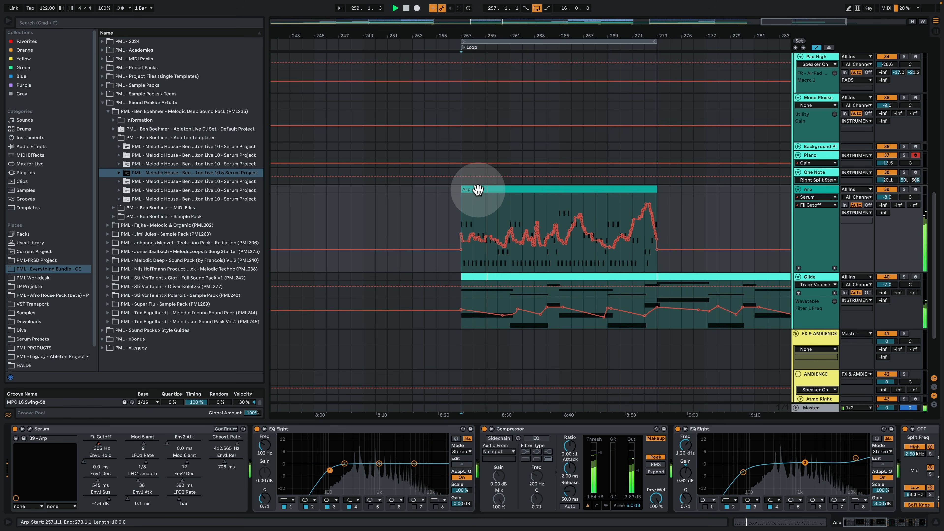
double_click(477, 190)
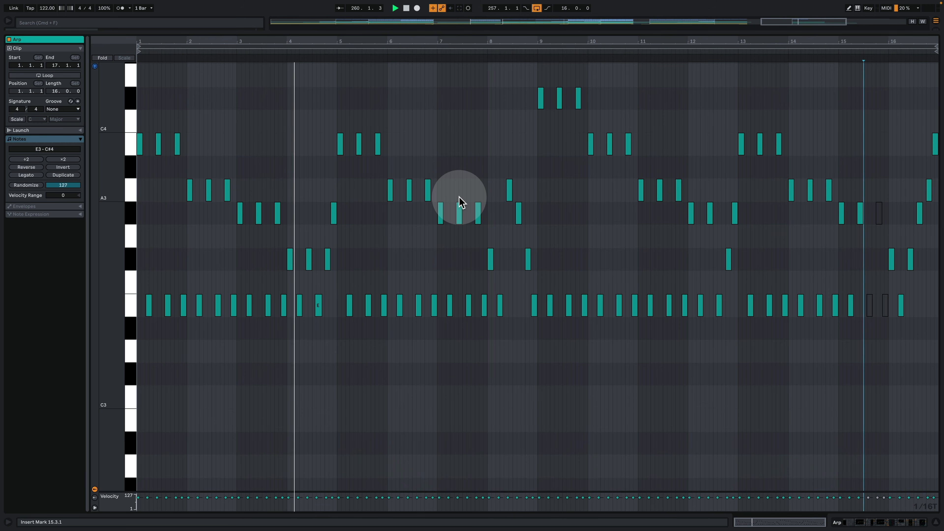
mouse_move(113, 183)
mouse_down()
mouse_move(143, 184)
mouse_move(119, 181)
mouse_up()
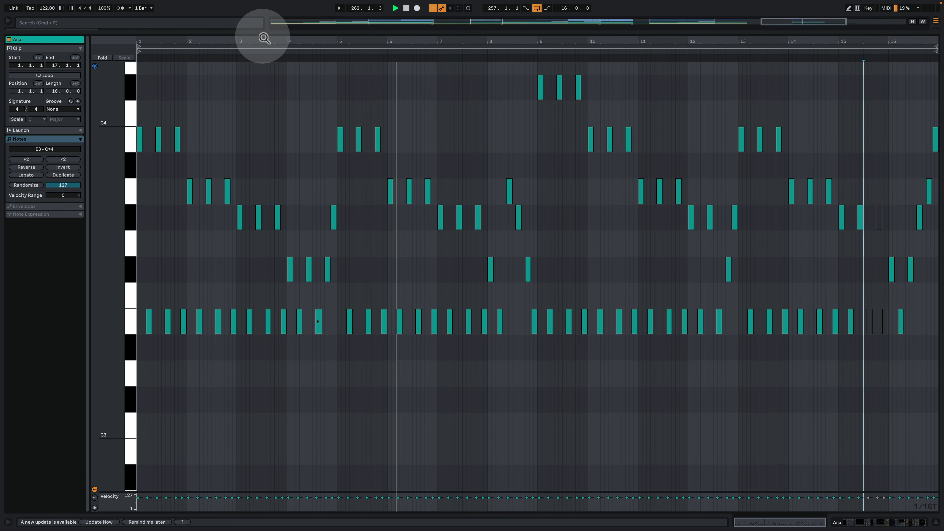
mouse_move(262, 37)
mouse_down()
mouse_move(262, 83)
mouse_move(262, 44)
mouse_up()
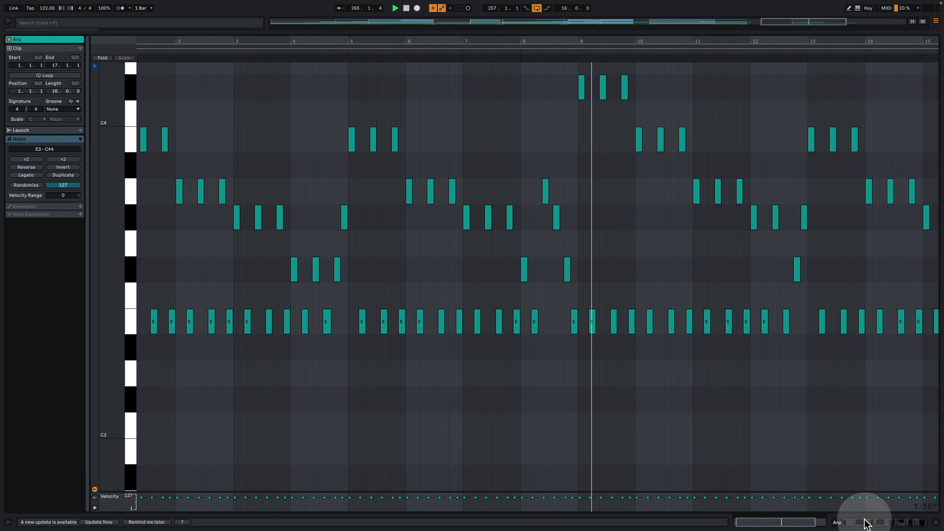
click(864, 521)
click(693, 244)
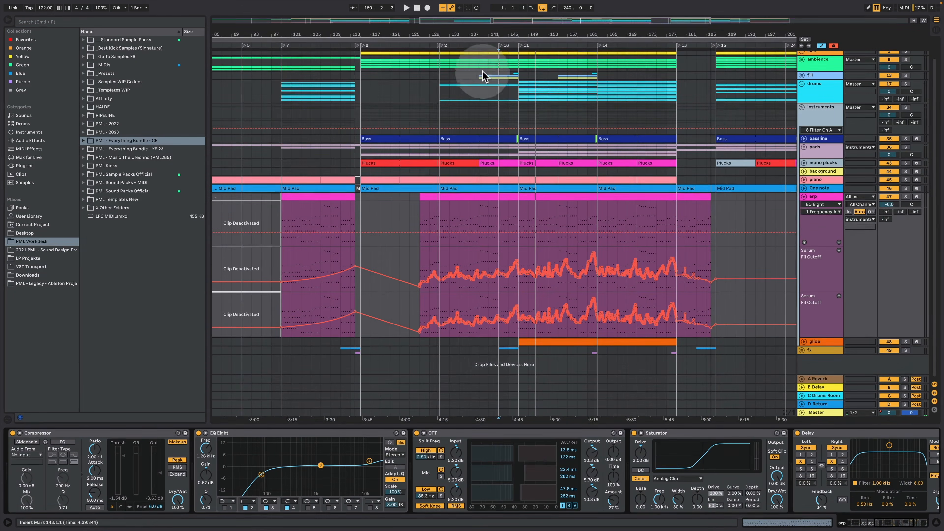
Play the other project's arp from bar 147 and examine its clip, selecting all G1 notes and all D1 notes in turn.
click(505, 150)
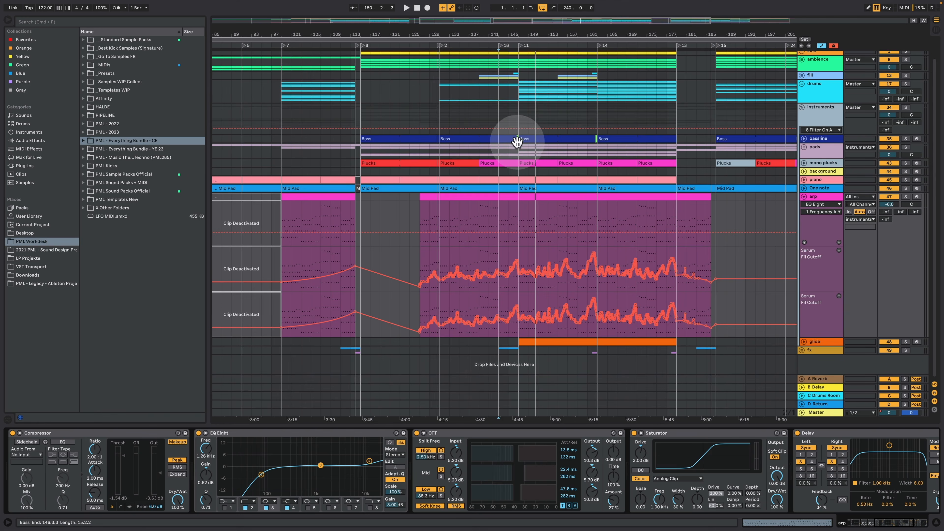
click(517, 206)
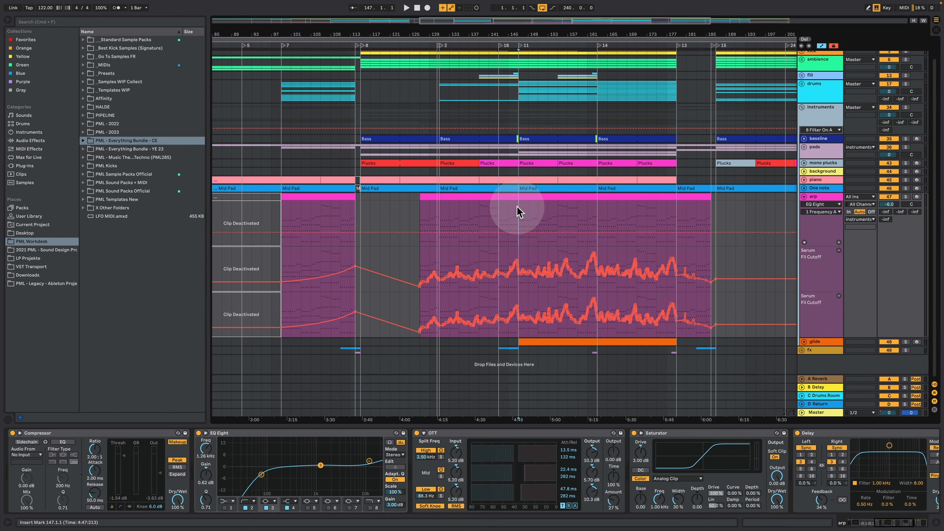
key(space)
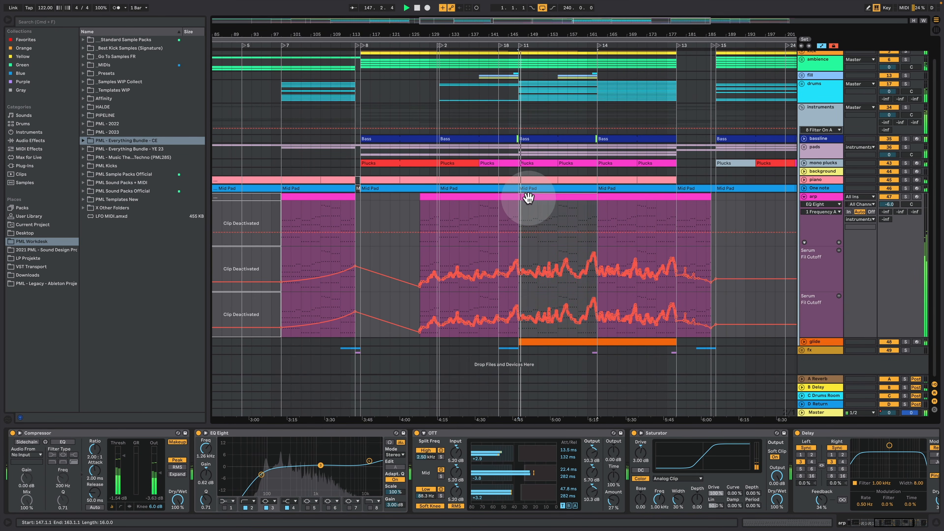
double_click(526, 200)
drag(109, 334, 140, 334)
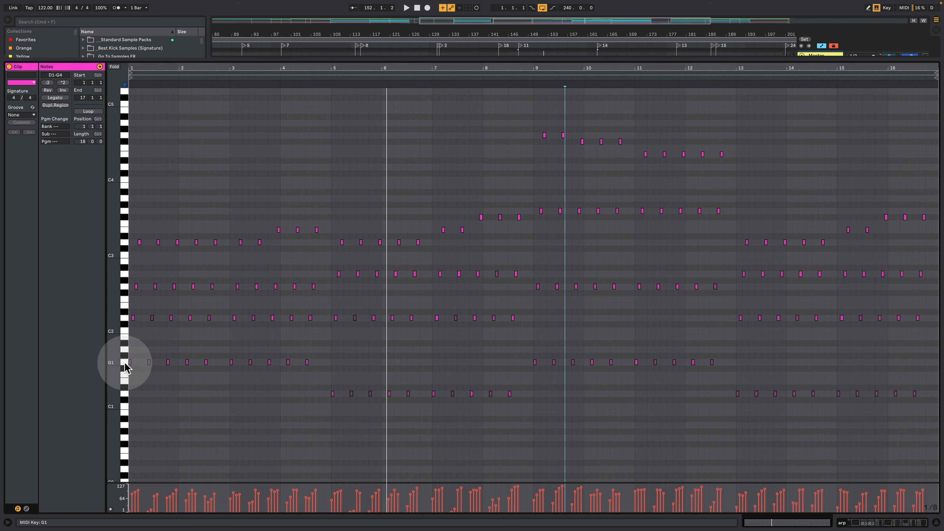
click(123, 364)
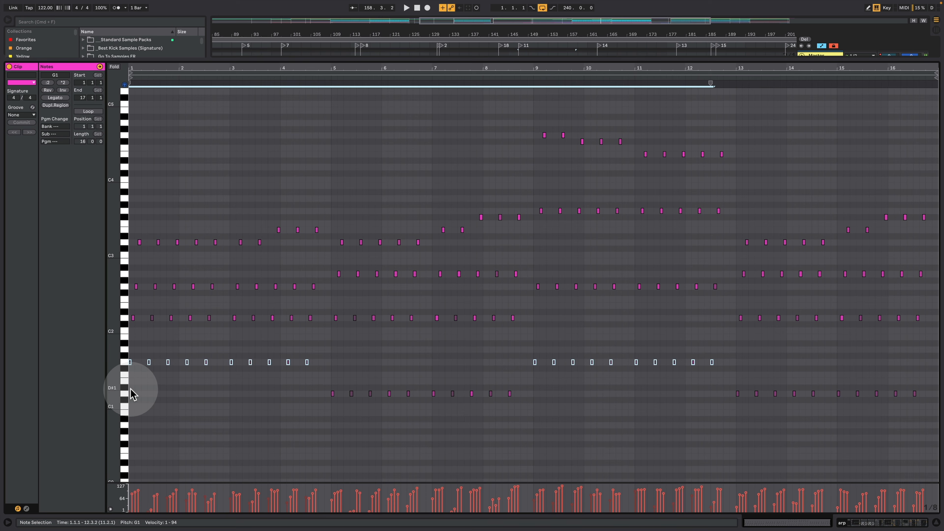
click(126, 395)
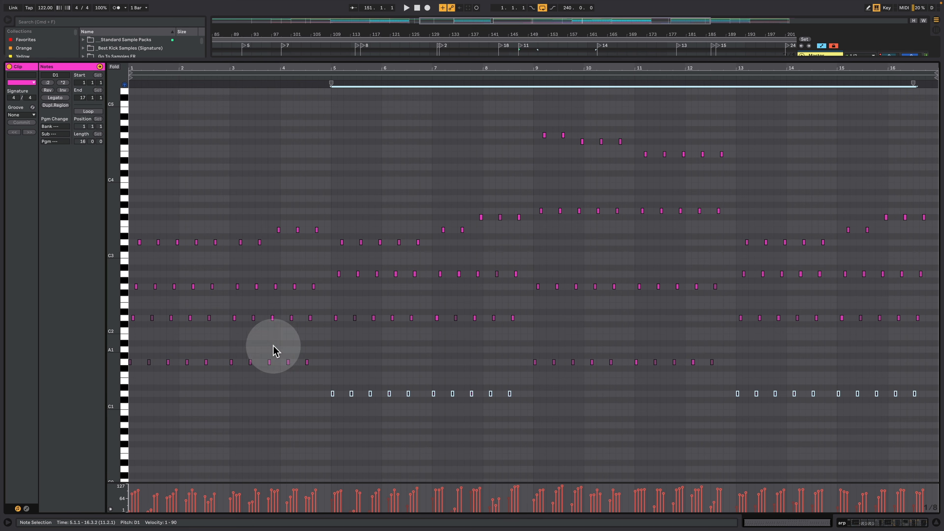
click(864, 522)
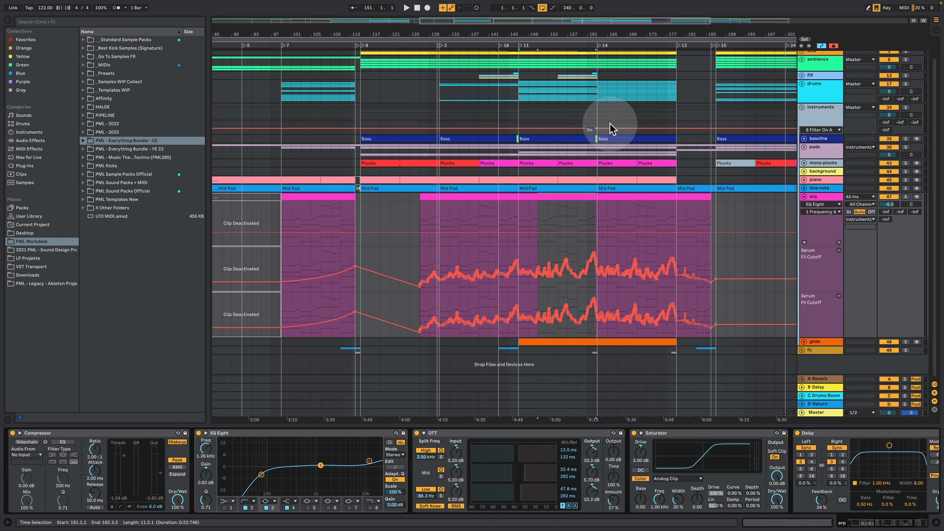
Unfold the bassline track and inspect the notes of its Bass clip starting at bar 147.
click(804, 139)
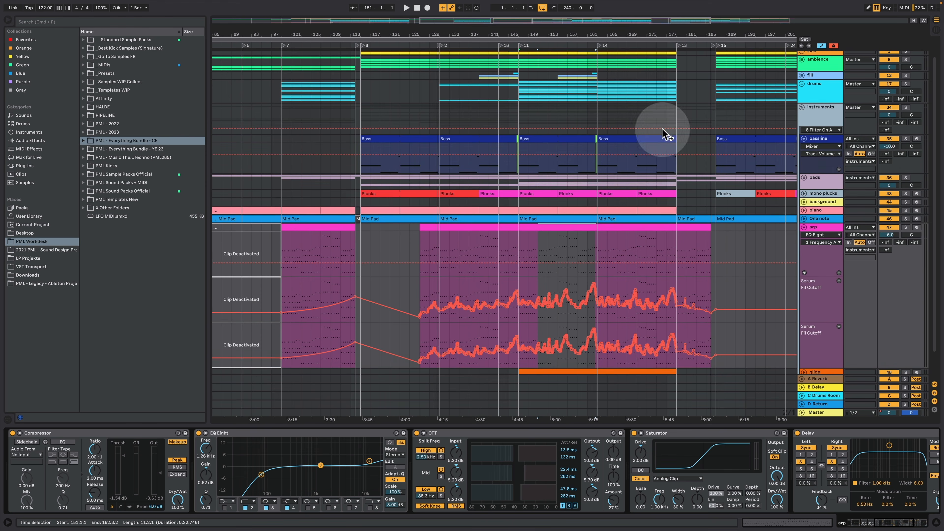
double_click(550, 139)
drag(115, 231, 159, 247)
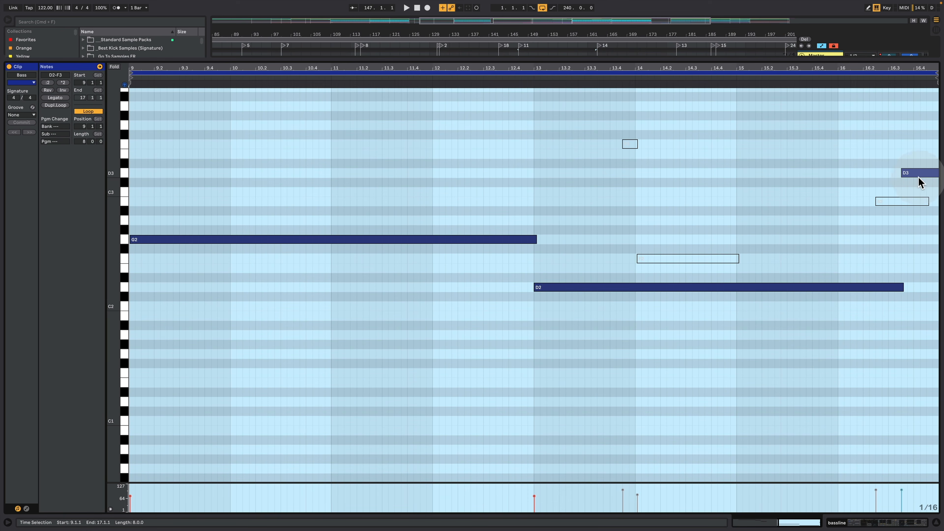
click(859, 523)
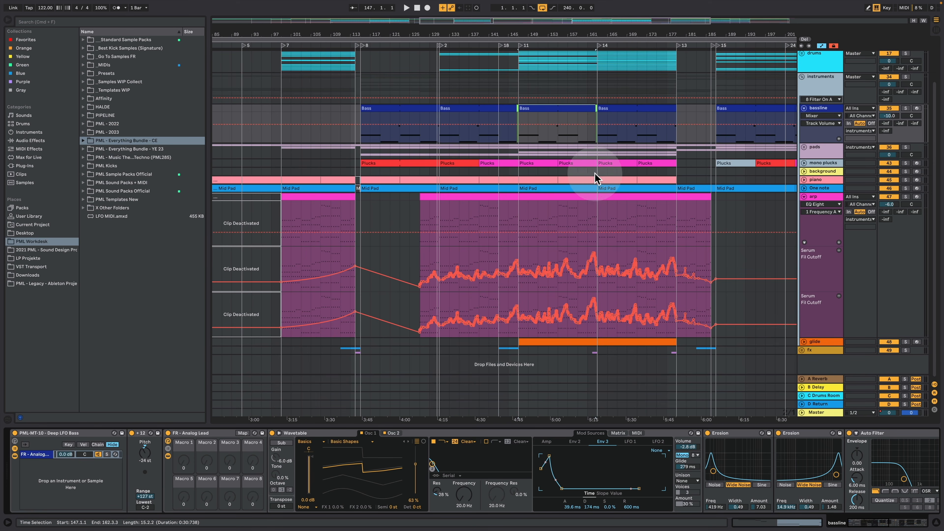
Play the arrangement from bar 155 and follow the arp clip's notes in the note editor.
click(526, 208)
drag(606, 33, 556, 27)
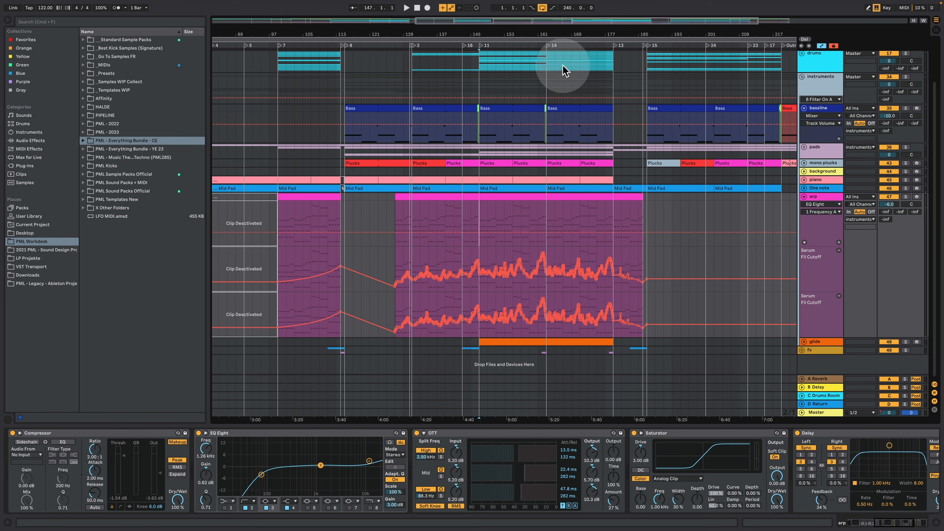
click(513, 206)
key(space)
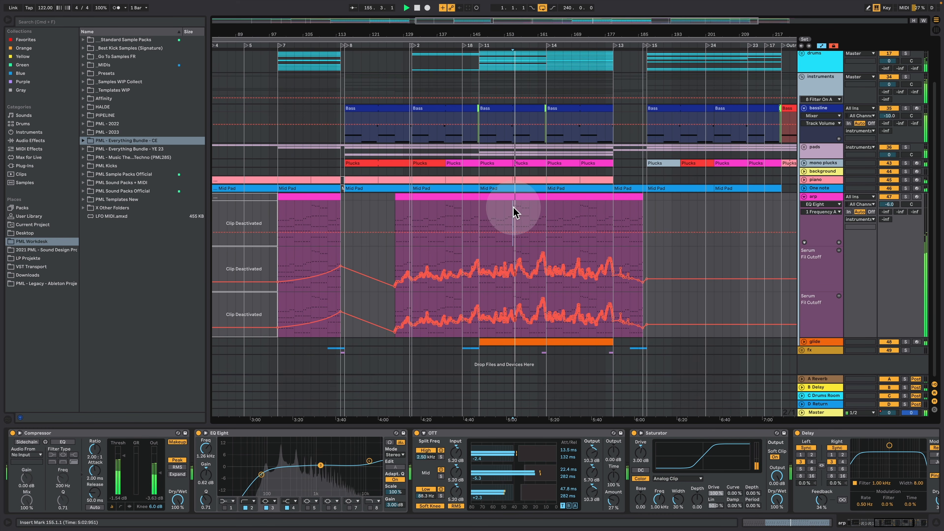
double_click(518, 200)
click(617, 175)
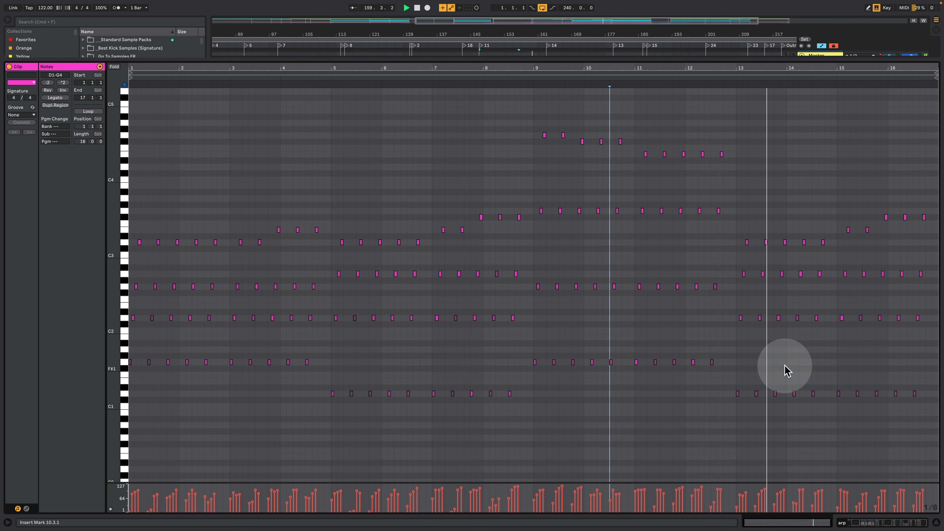
click(890, 522)
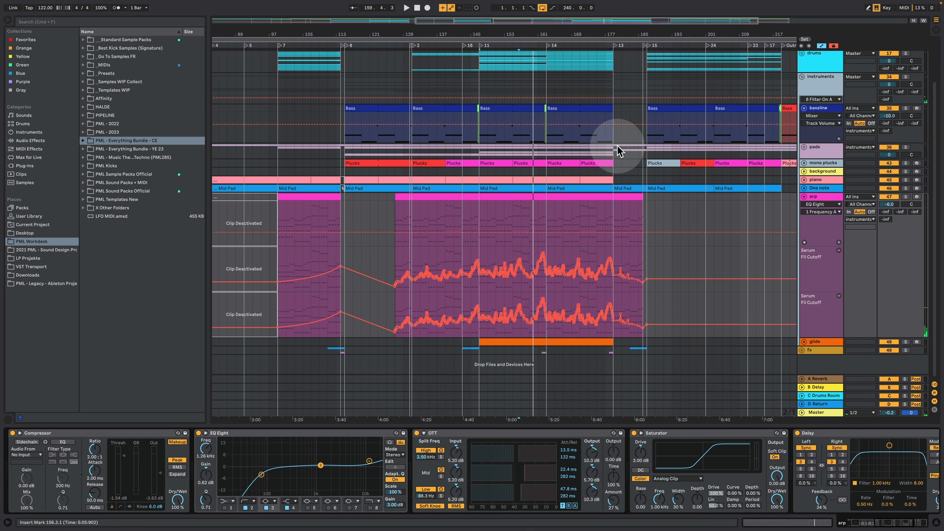
drag(547, 34, 548, 22)
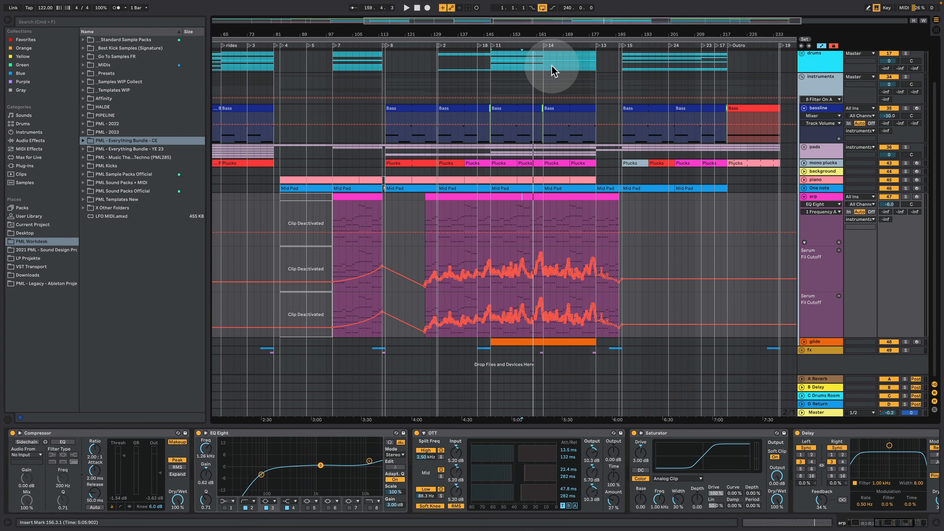
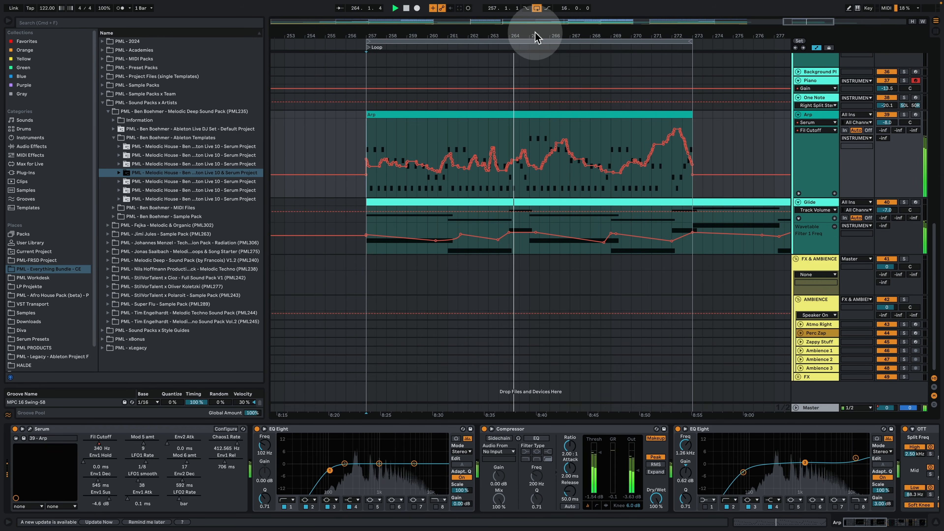
Back in the template project, copy the Mono Plucks section starting at bar 145 into the loop at bar 257.
drag(539, 32, 599, 7)
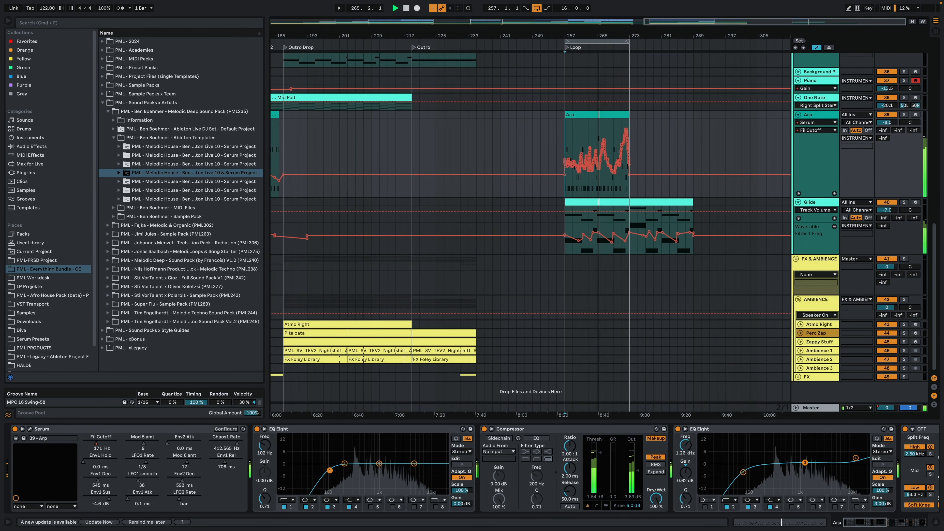
scroll(615, 173, up, 4)
scroll(615, 173, up, 2)
scroll(581, 221, up, 3)
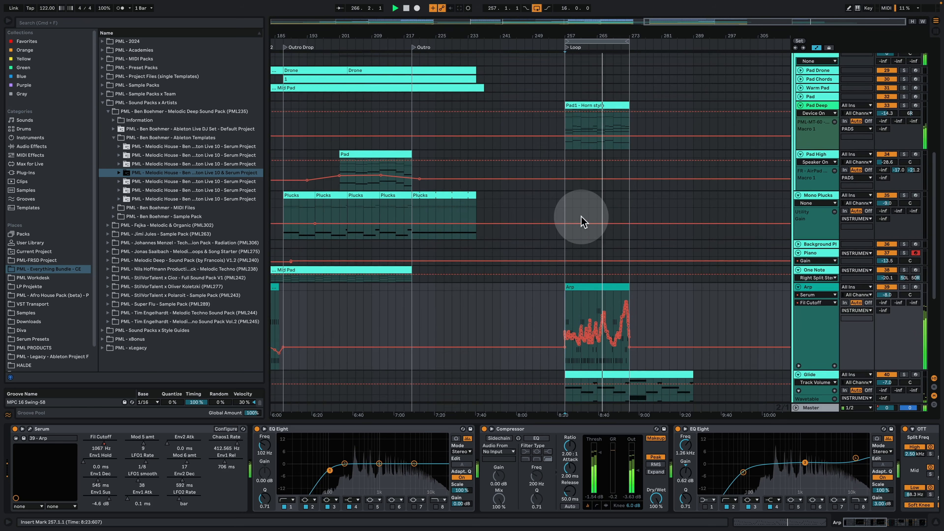
scroll(574, 231, up, 3)
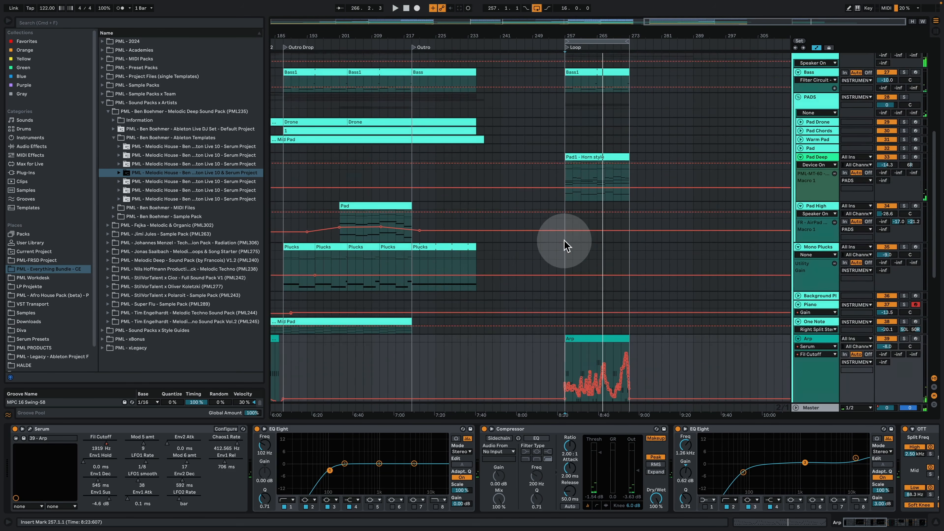
scroll(564, 245, down, 10)
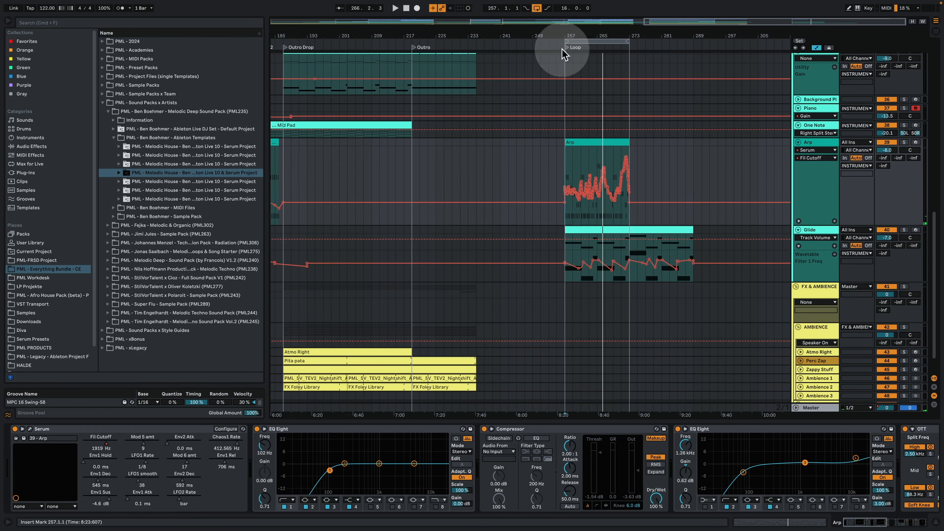
drag(578, 34, 687, 33)
scroll(685, 154, up, 2)
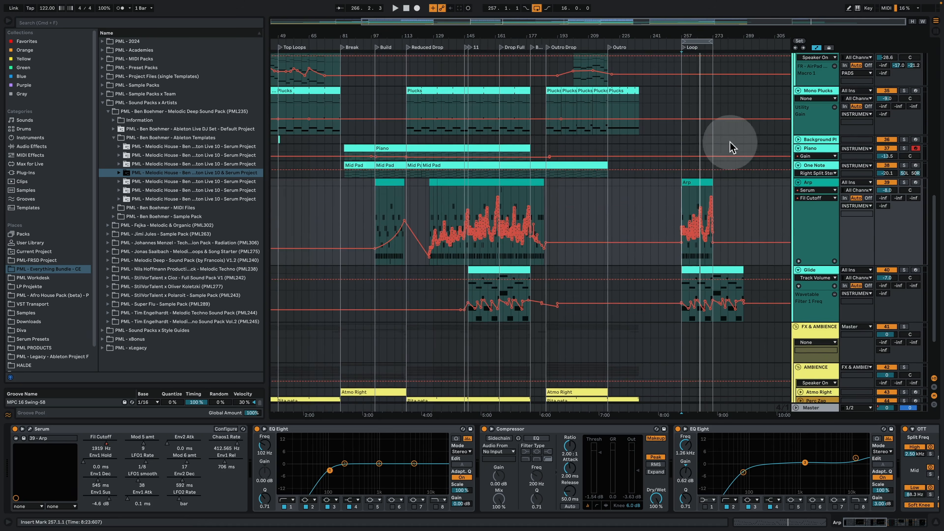
scroll(731, 155, up, 5)
scroll(731, 164, up, 2)
scroll(727, 159, up, 2)
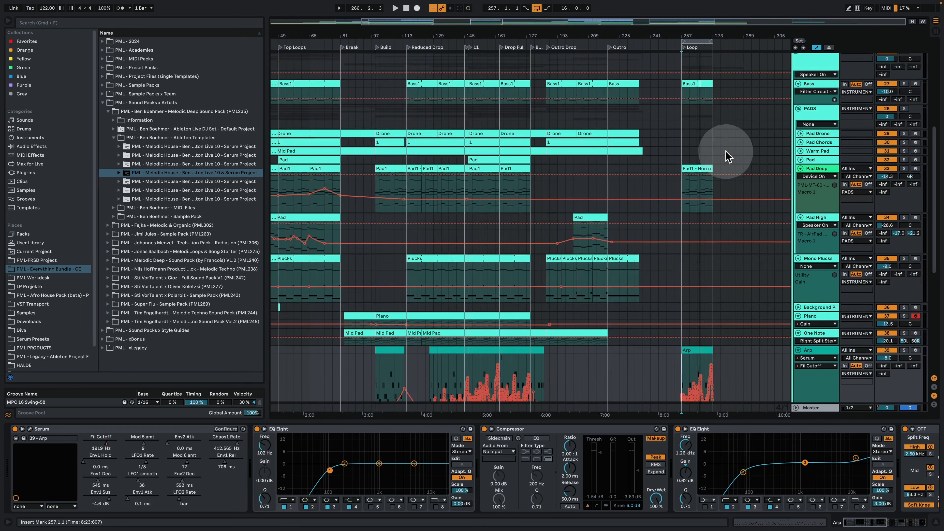
click(476, 260)
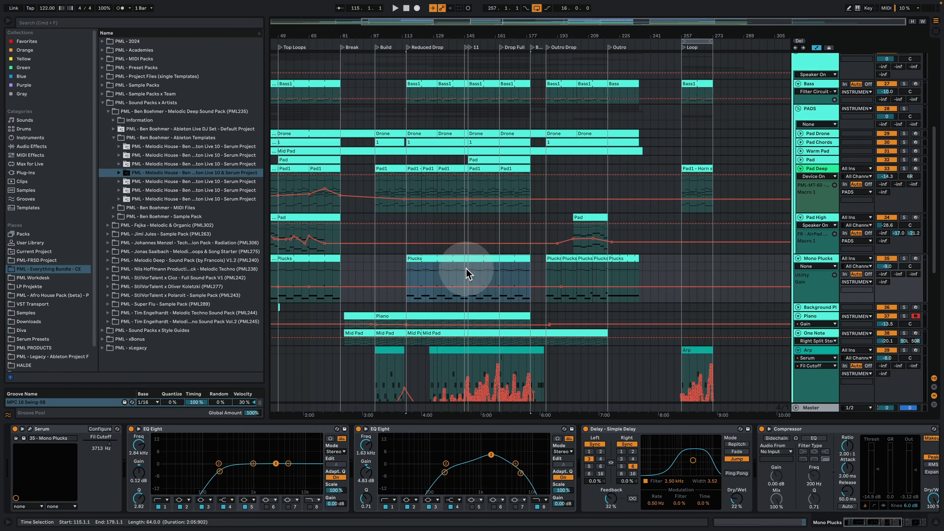
drag(467, 273, 686, 255)
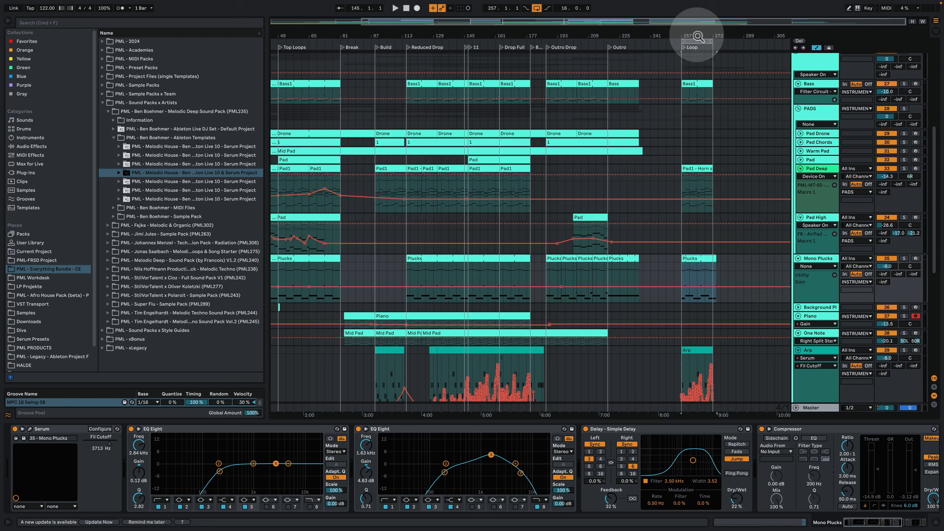
Move the copied Plucks clip two bars earlier so it spans bars 255 to 273.
drag(695, 23, 668, 196)
click(691, 258)
drag(691, 259, 681, 258)
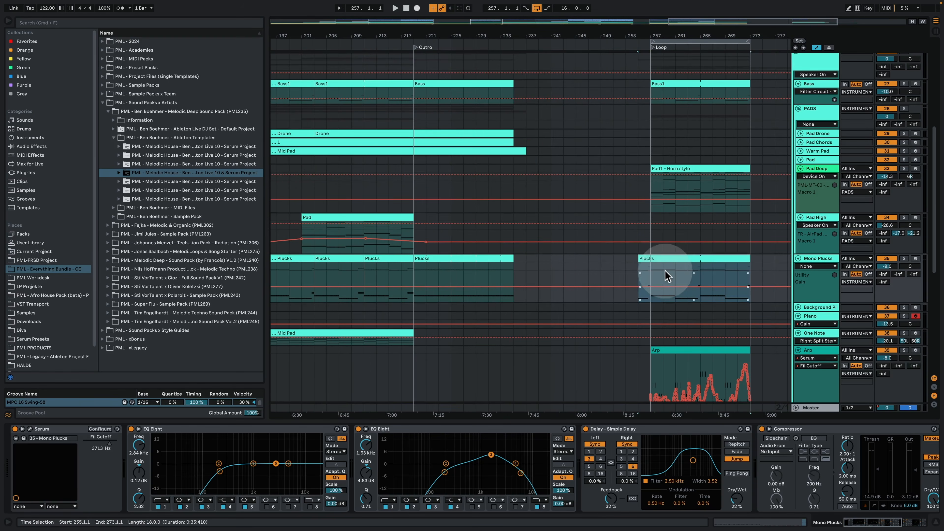
Solo the Mono Plucks track during playback from bar 257 and trim the copied Plucks clip's start to bar 257.
click(652, 274)
key(space)
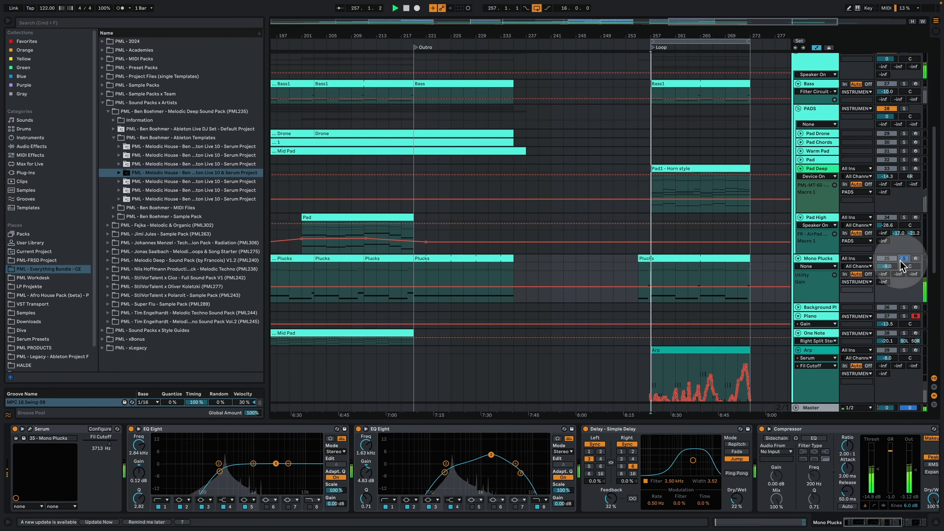
click(899, 259)
click(832, 257)
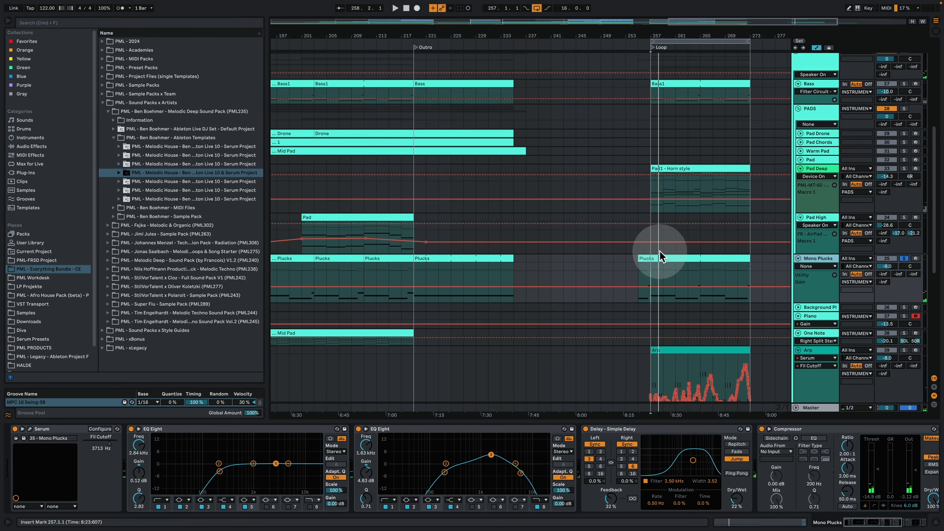
drag(640, 257, 651, 259)
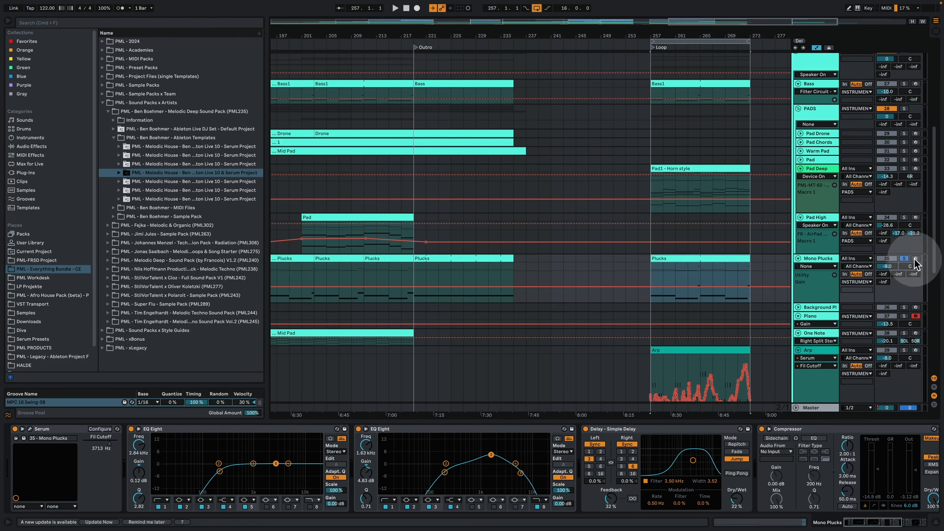
Unsolo the Mono Plucks track, play the loop from bar 257 and inspect envelope 2 of its Serum patch, toggling solo to compare.
click(904, 258)
drag(687, 33, 687, 11)
key(space)
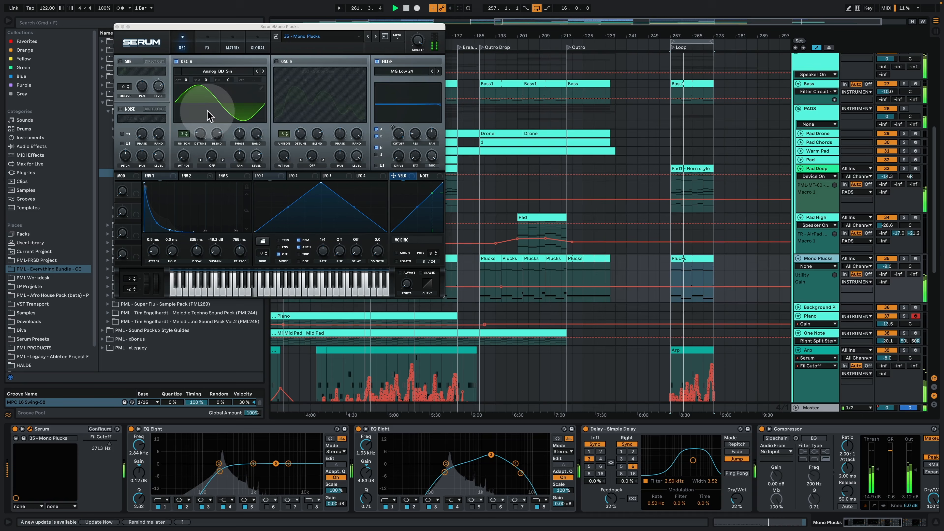
key(space)
click(199, 178)
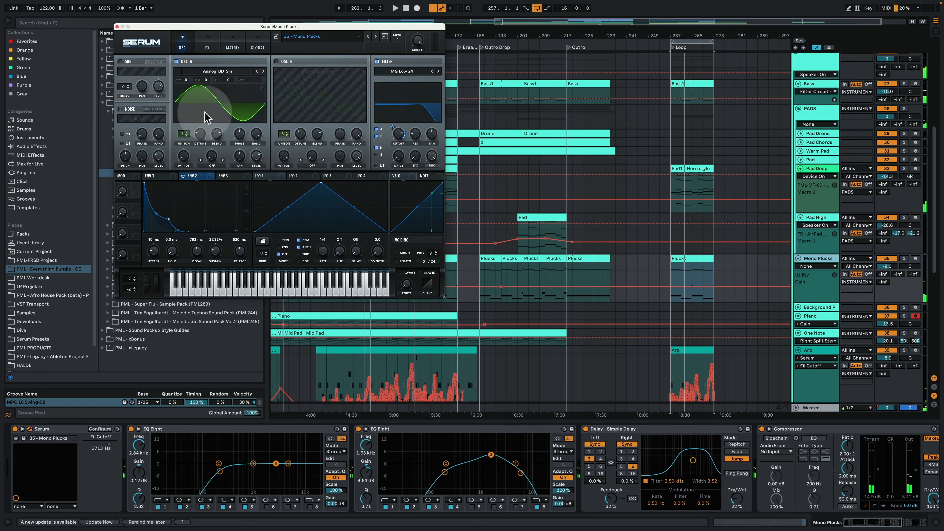
key(space)
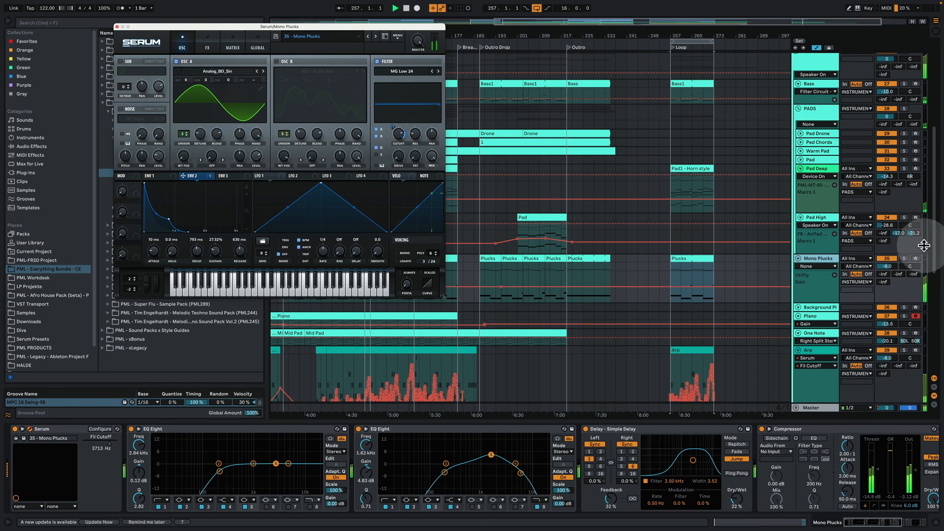
click(904, 258)
click(904, 258)
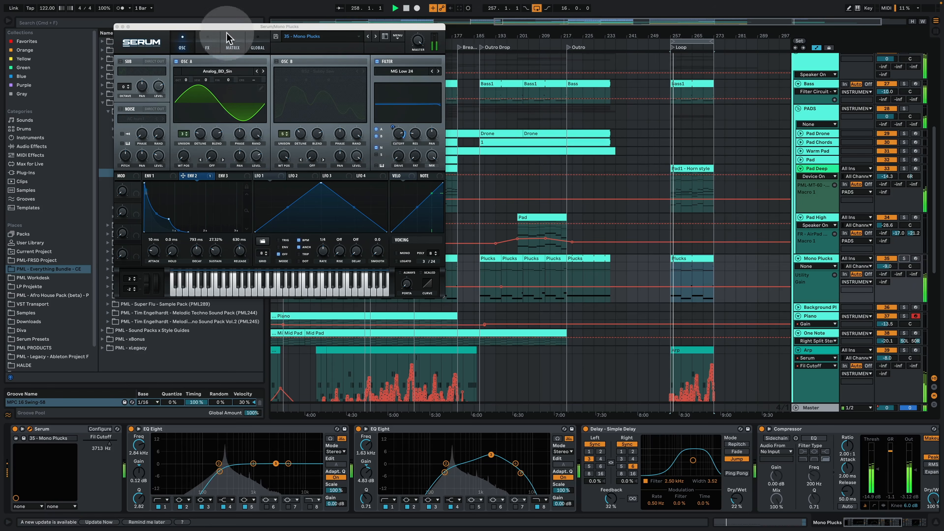
Close the Serum window and open the loop's Plucks clip in the note editor, with its notes enlarged.
click(117, 27)
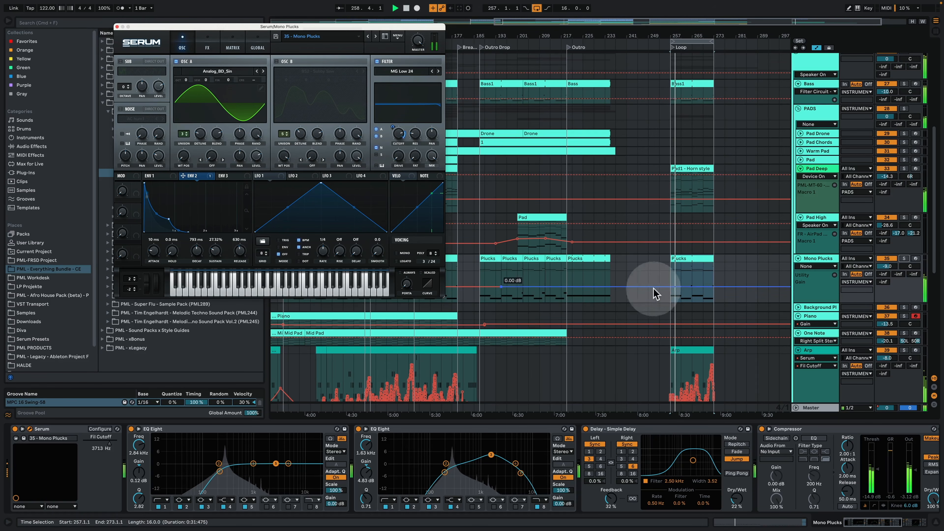
double_click(700, 259)
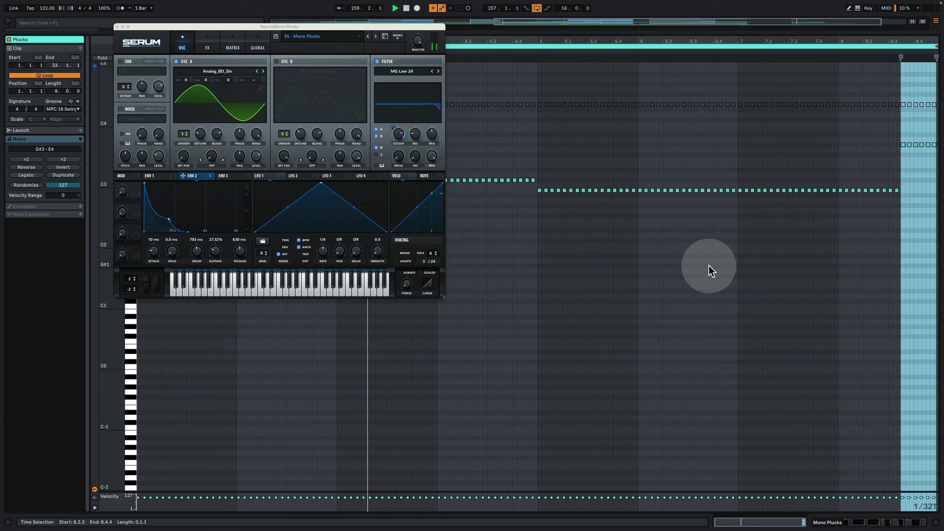
click(117, 27)
drag(109, 200, 125, 188)
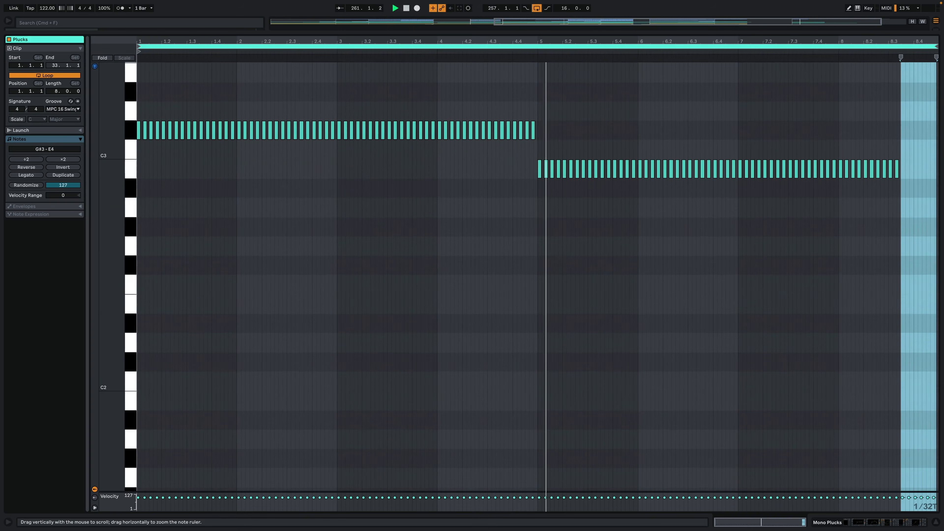
Set the note editor's grid to 1/16 triplets and examine the Plucks clip's first bar before returning to the track's devices.
right_click(319, 223)
click(385, 342)
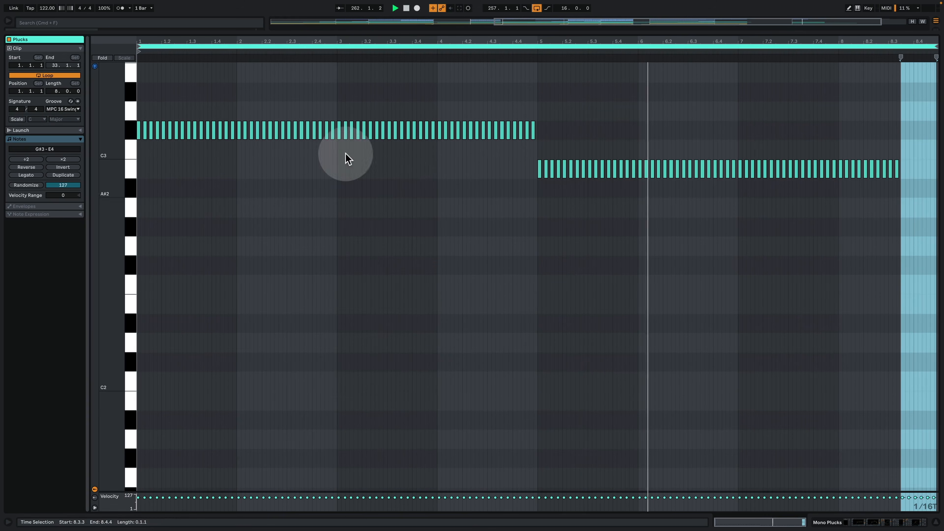
drag(160, 43, 342, 45)
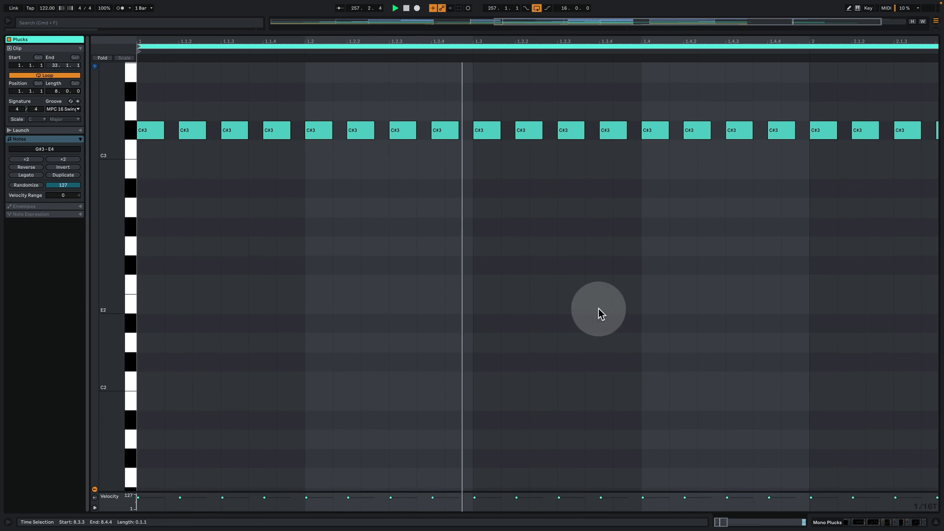
scroll(680, 357, up, 3)
click(847, 523)
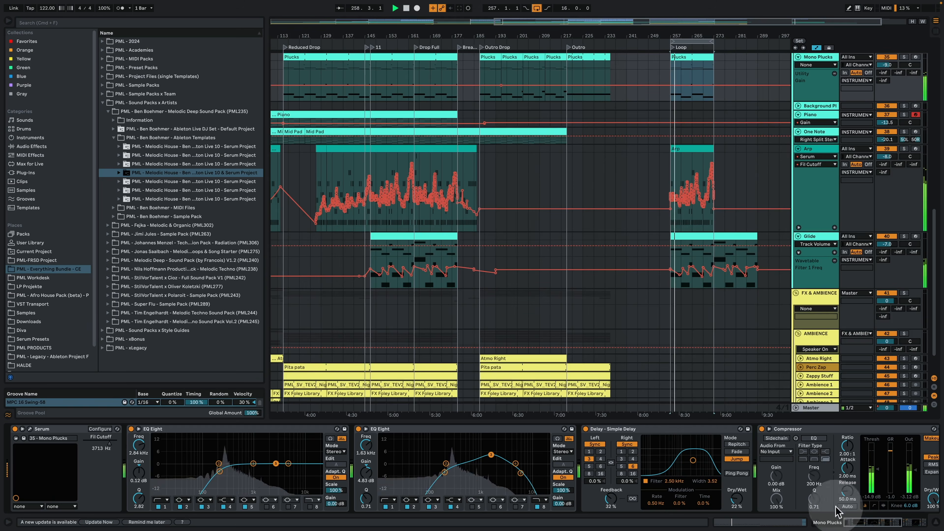
Stop playback, expand the Piano track and copy its section from the Reduced Drop into the loop at bar 257.
scroll(669, 227, up, 5)
scroll(671, 174, up, 2)
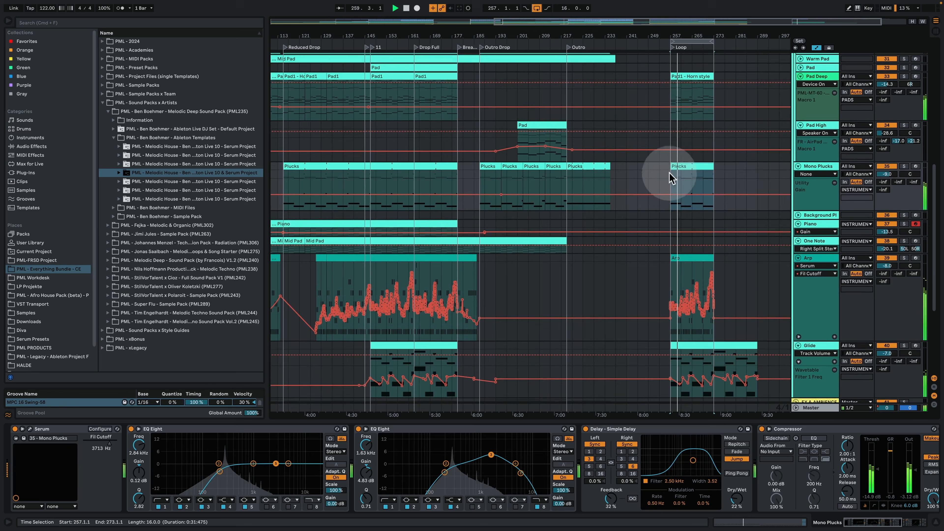
scroll(632, 220, up, 2)
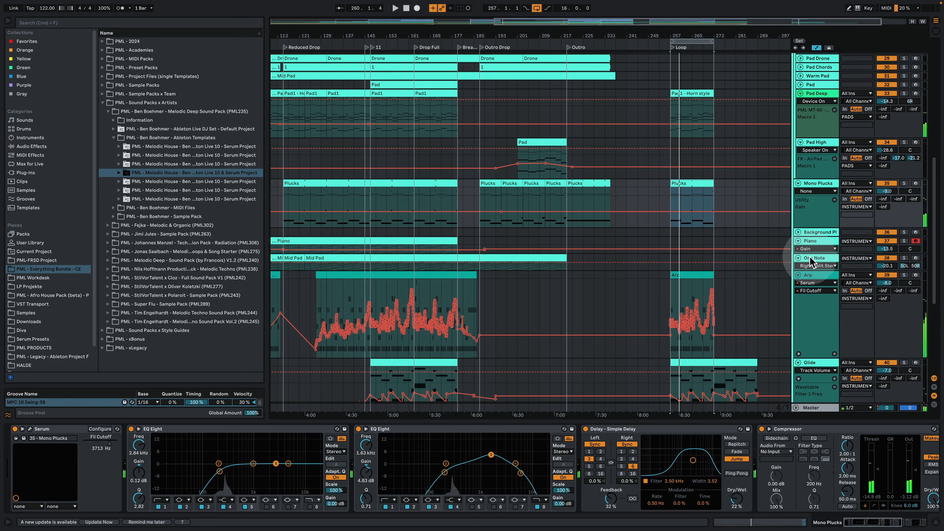
drag(810, 251, 799, 298)
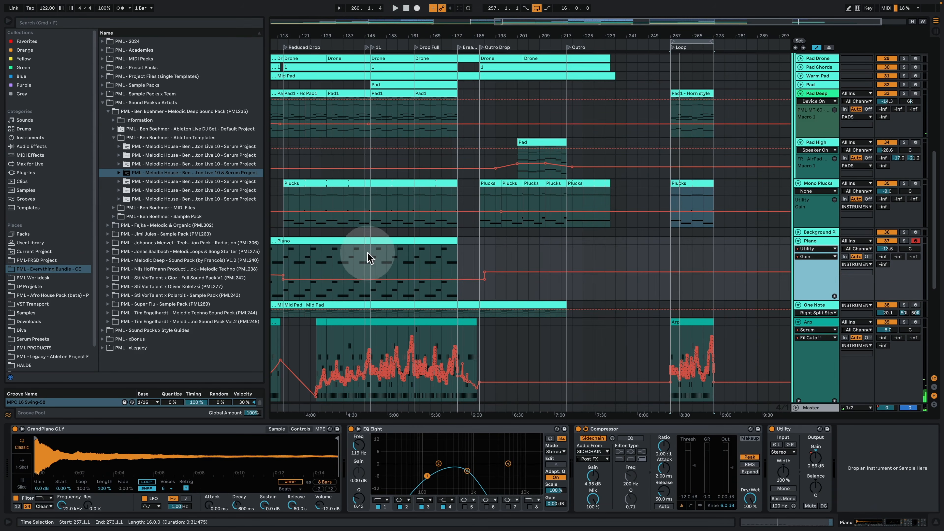
drag(285, 257, 684, 264)
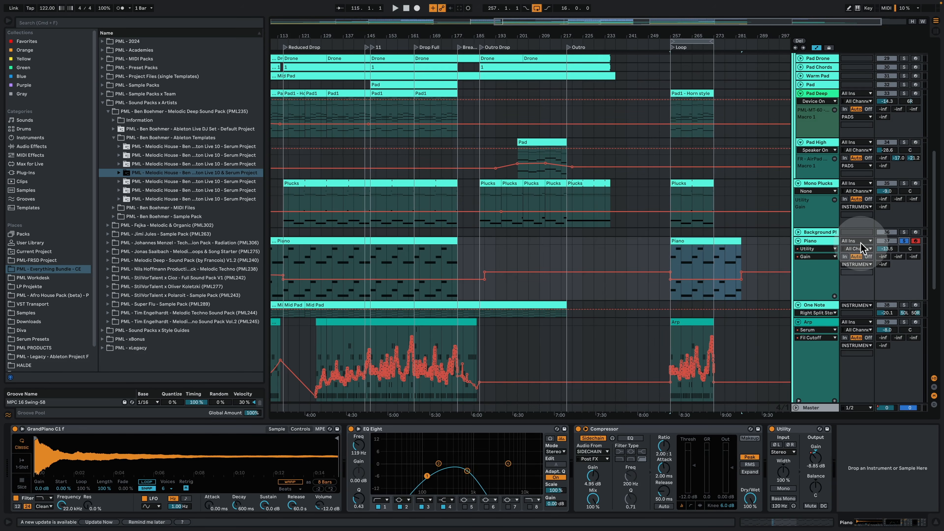
Play the loop from bar 257 and compare the Piano part in the full mix and soloed.
key(space)
click(904, 240)
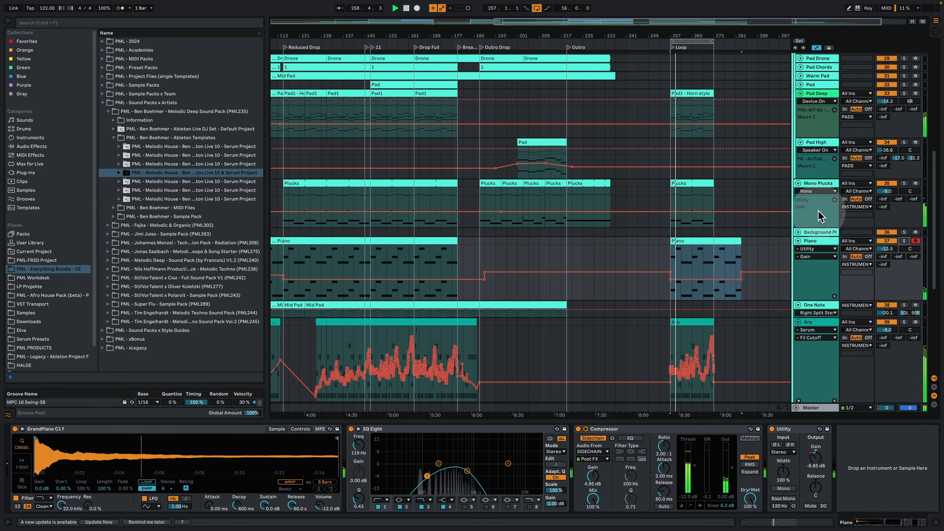
click(904, 241)
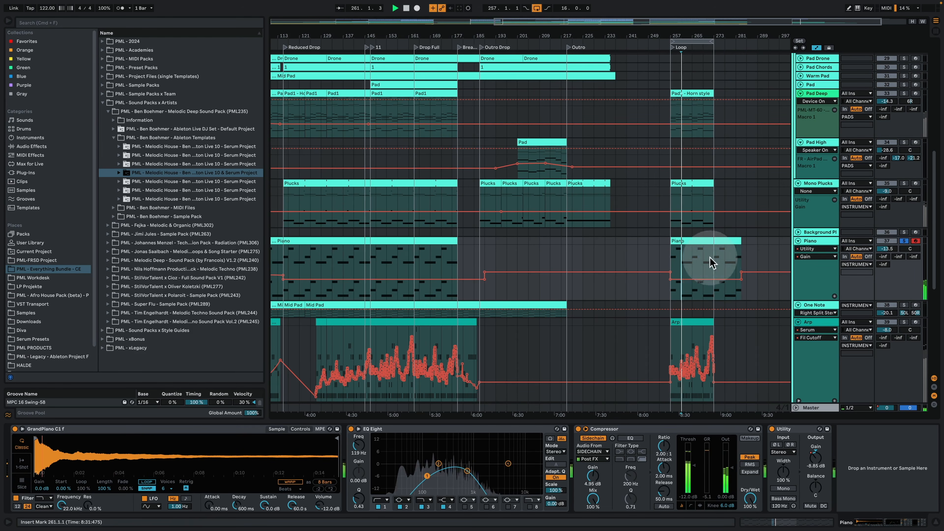
key(space)
click(904, 241)
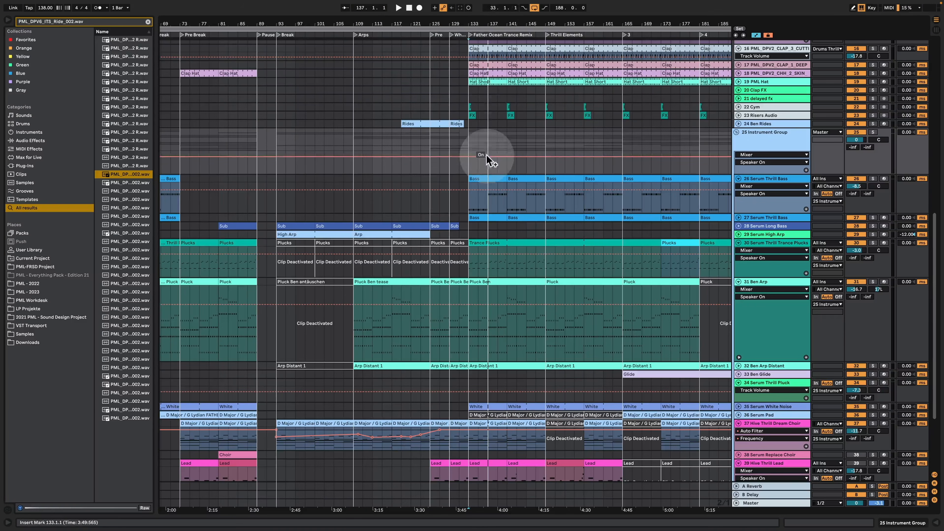
In the Father Ocean remix project, play from bar 125 with the Ben Arp track soloed, and again with it unsoloed.
click(432, 298)
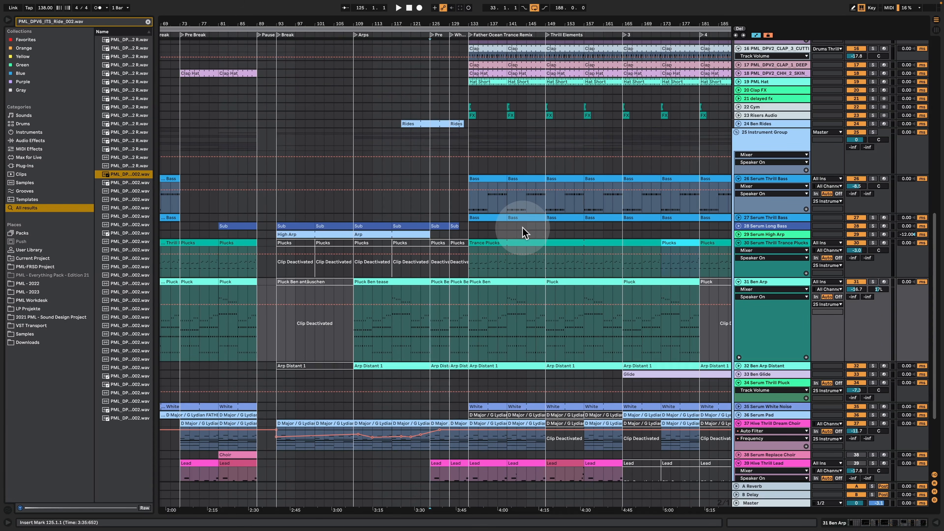
click(873, 282)
key(space)
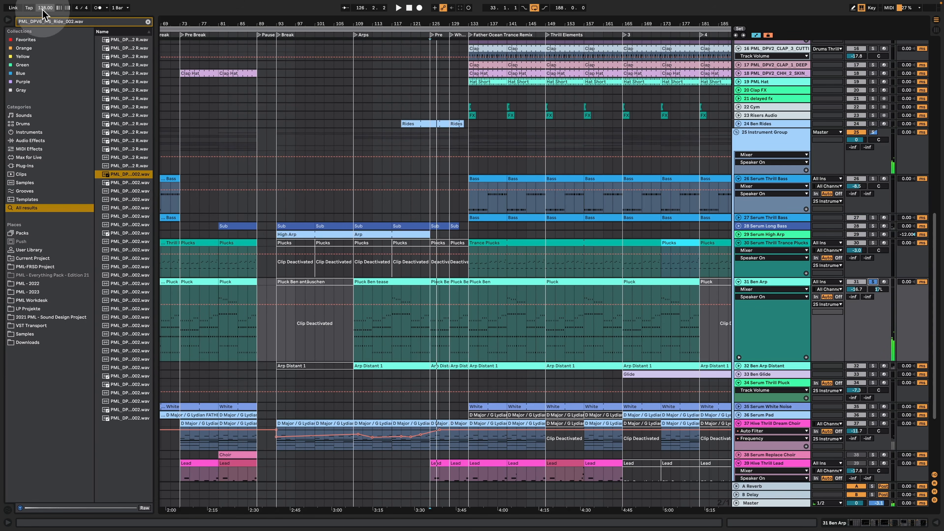
key(space)
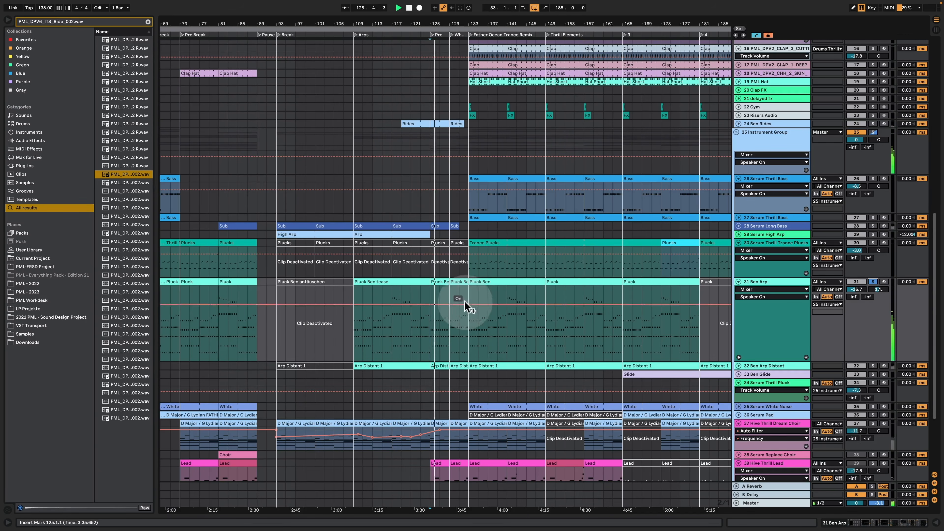
click(873, 282)
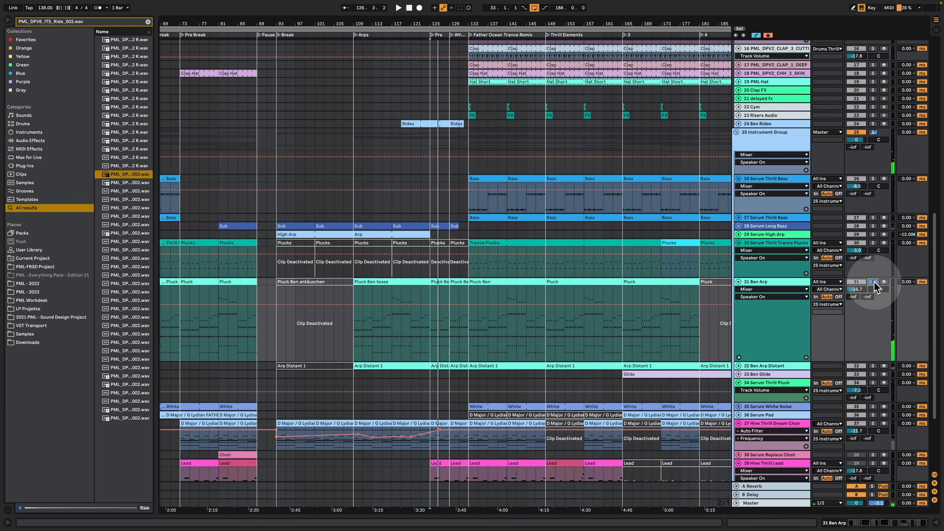
click(872, 282)
key(space)
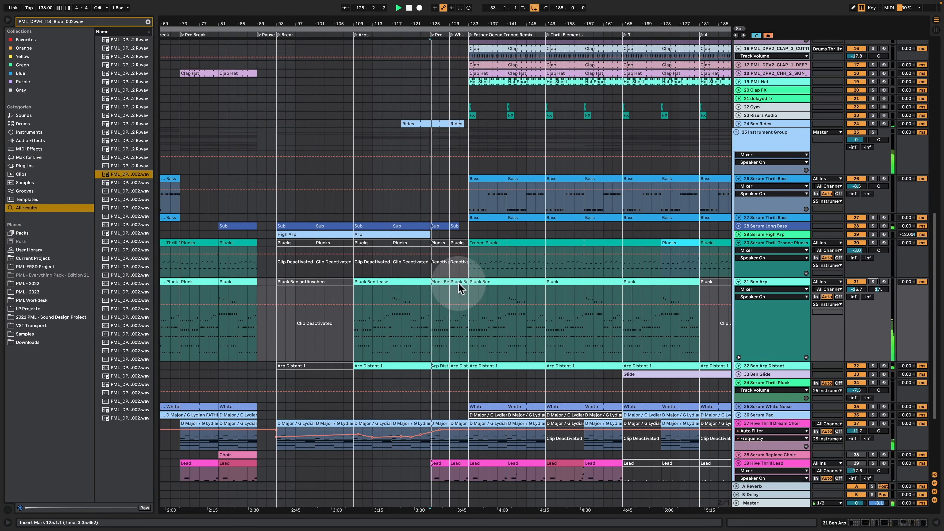
Fold the expanded hi-hat, ride and clap tracks between tracks 9 and 16 of the drum group during playback.
scroll(502, 243, up, 5)
scroll(513, 262, up, 12)
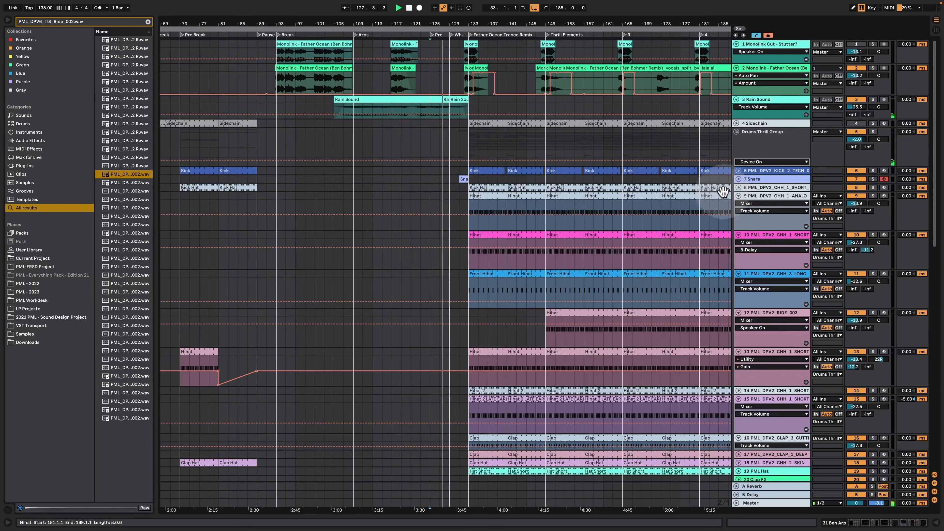
click(738, 196)
click(738, 204)
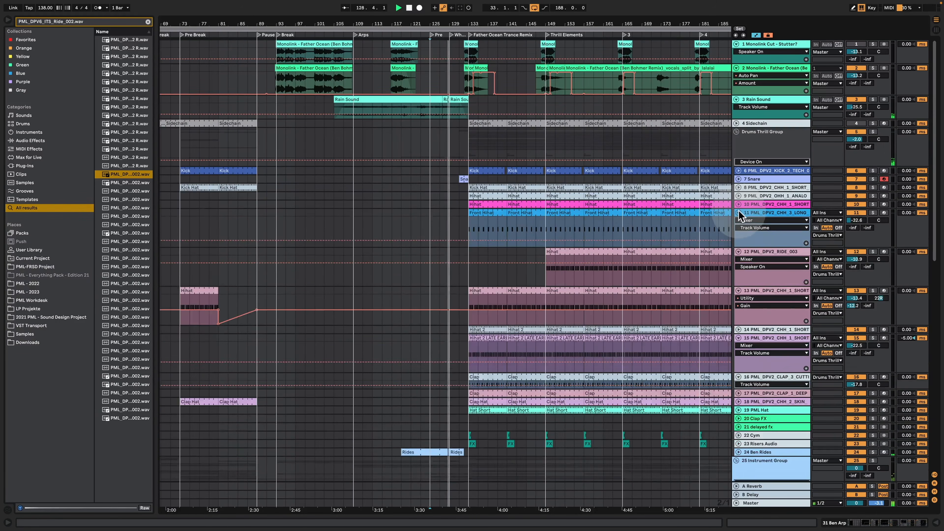
click(739, 213)
click(738, 221)
click(738, 230)
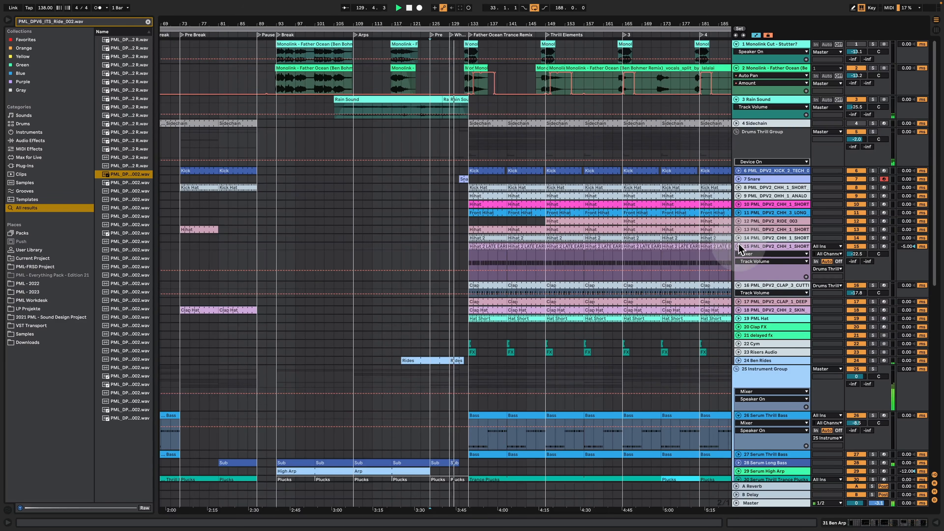
click(738, 246)
scroll(739, 238, down, 3)
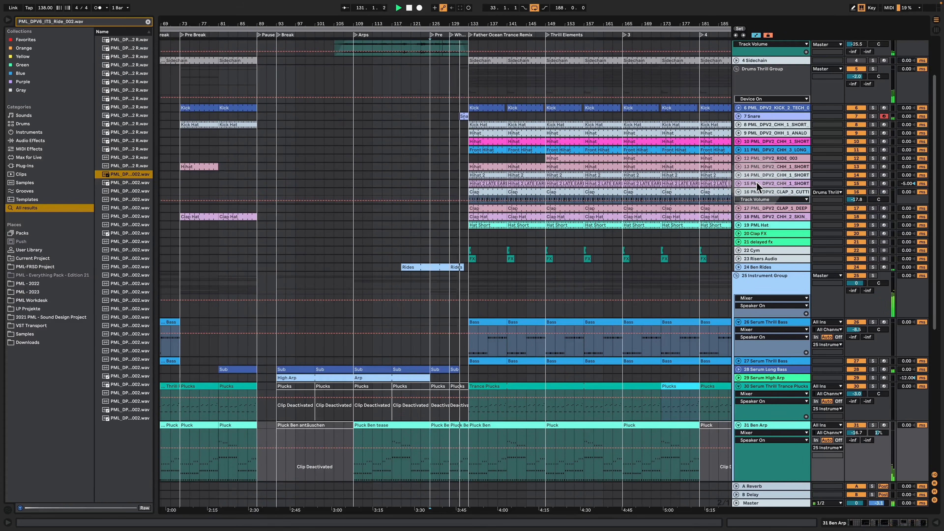
click(739, 192)
scroll(606, 247, down, 1)
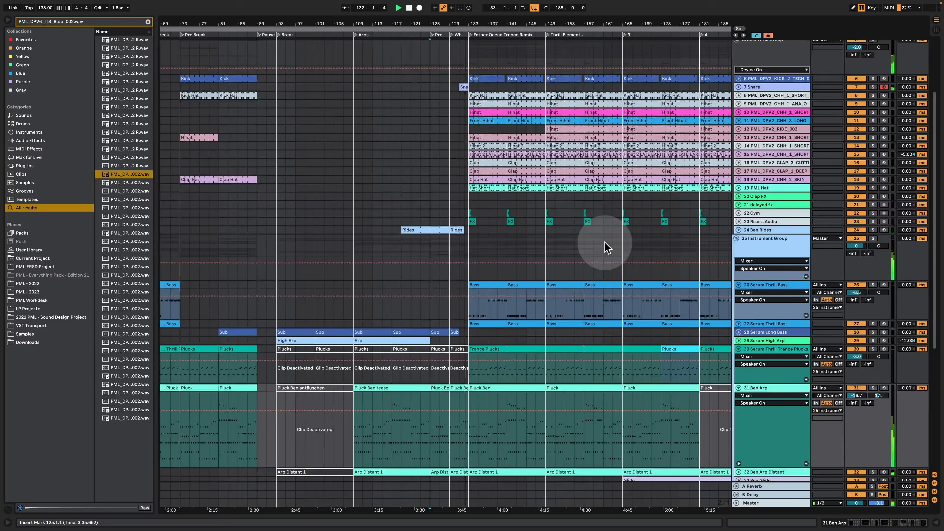
Follow the instrument tracks during playback and view the notes of the Ben Arp track's Pluck Ben clip at bar 133.
scroll(606, 247, down, 1)
scroll(615, 237, down, 2)
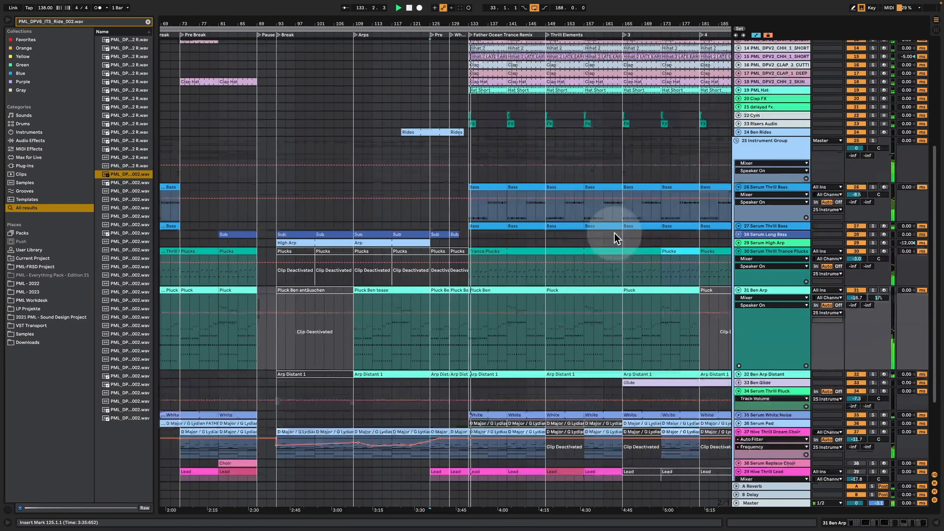
scroll(616, 238, down, 1)
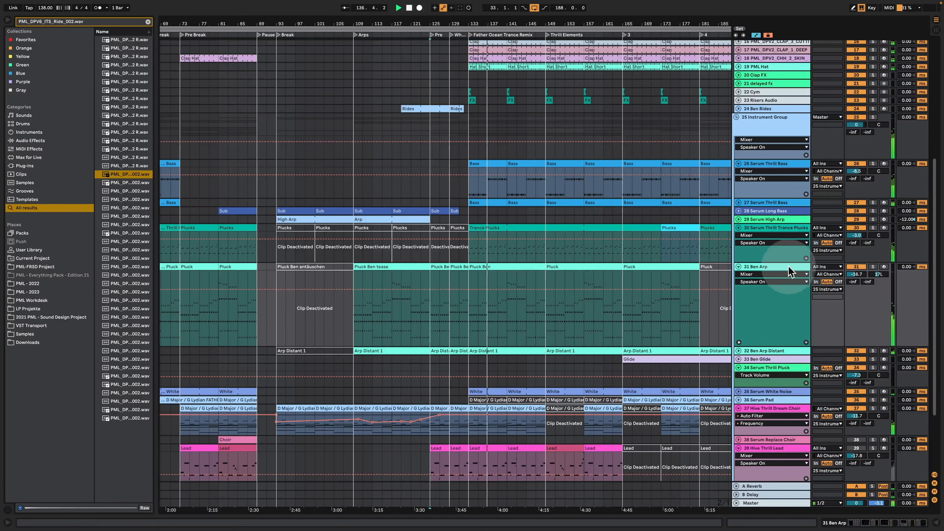
scroll(818, 378, down, 3)
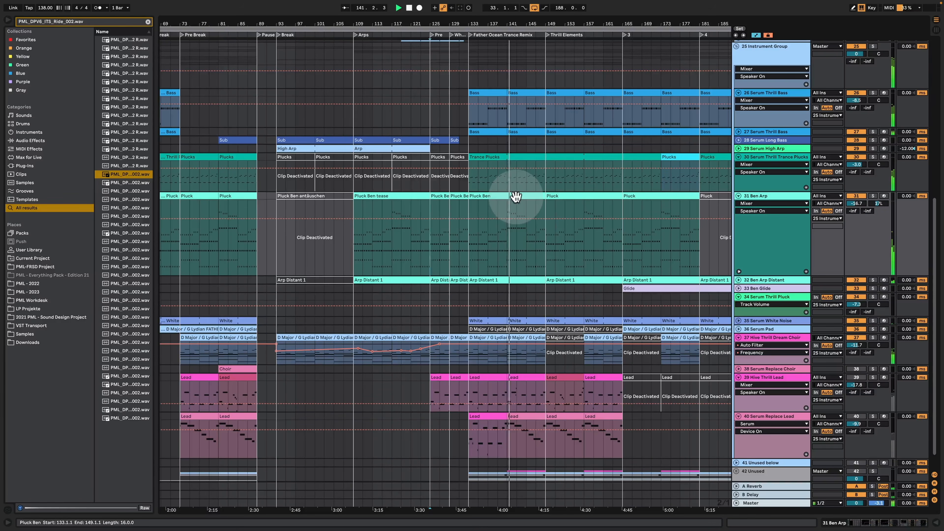
double_click(516, 196)
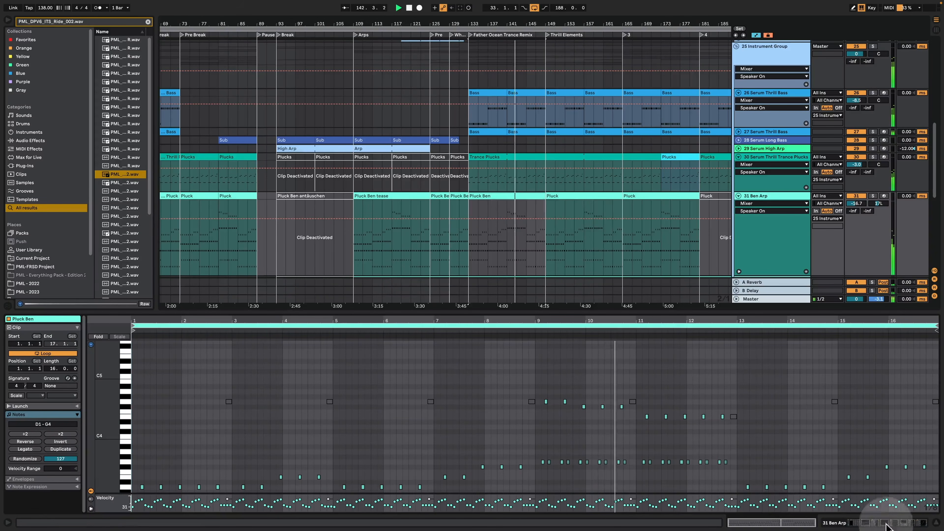
key(super+alt+l)
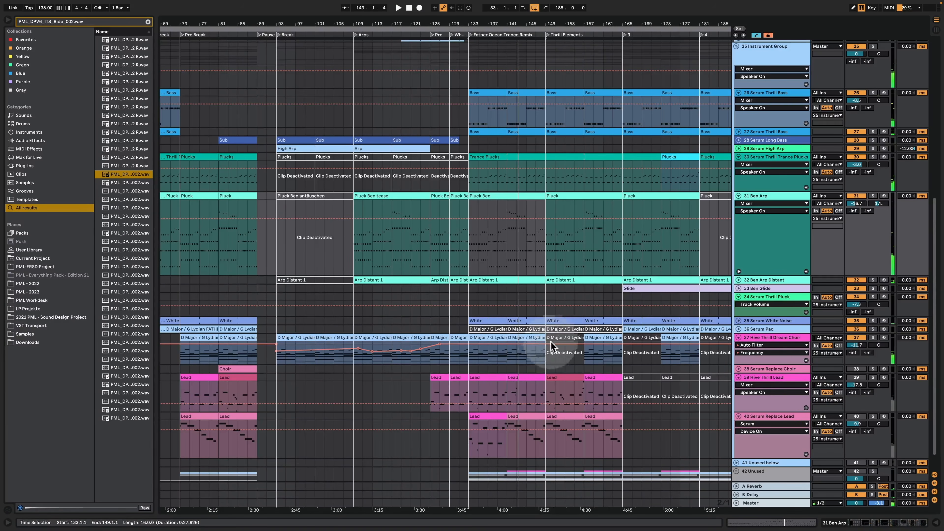
Activate the Hive Thrill Lead track, play from bar 141 and open the Lead clip there in the note editor.
click(855, 377)
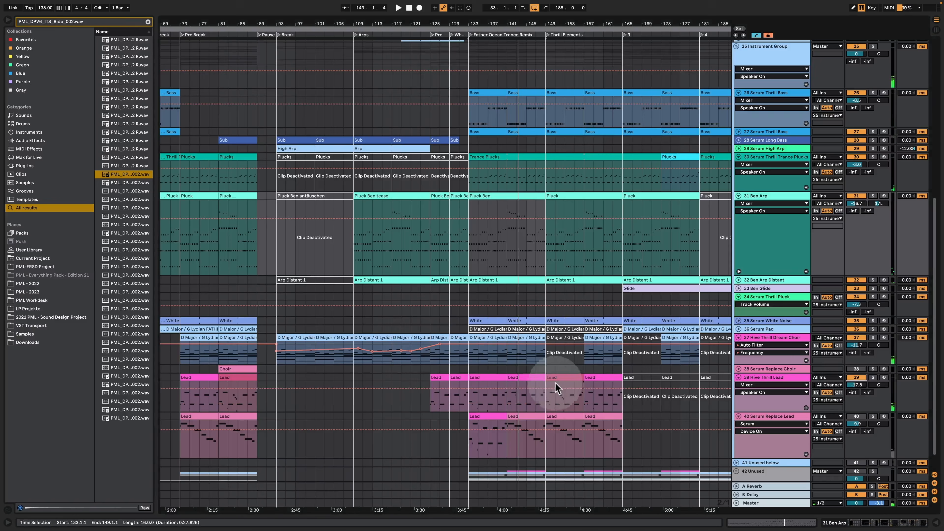
click(510, 386)
click(512, 387)
key(space)
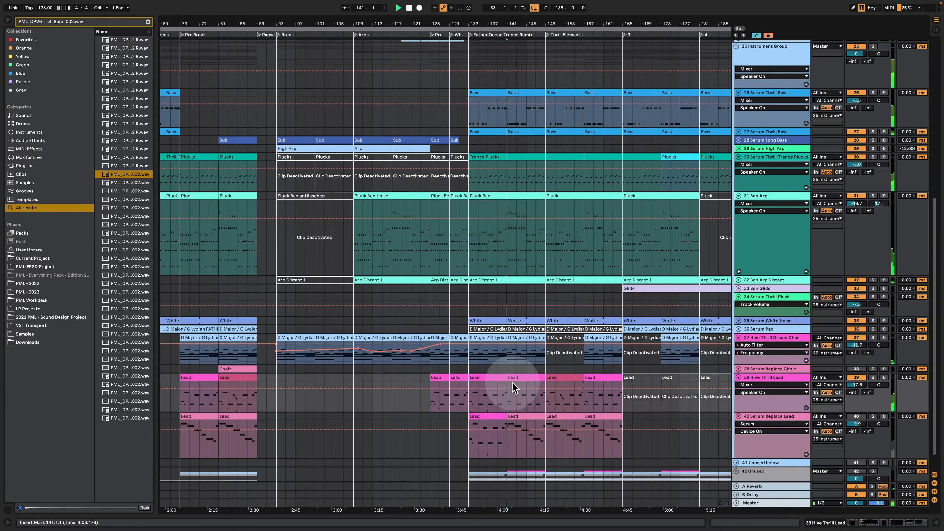
double_click(513, 387)
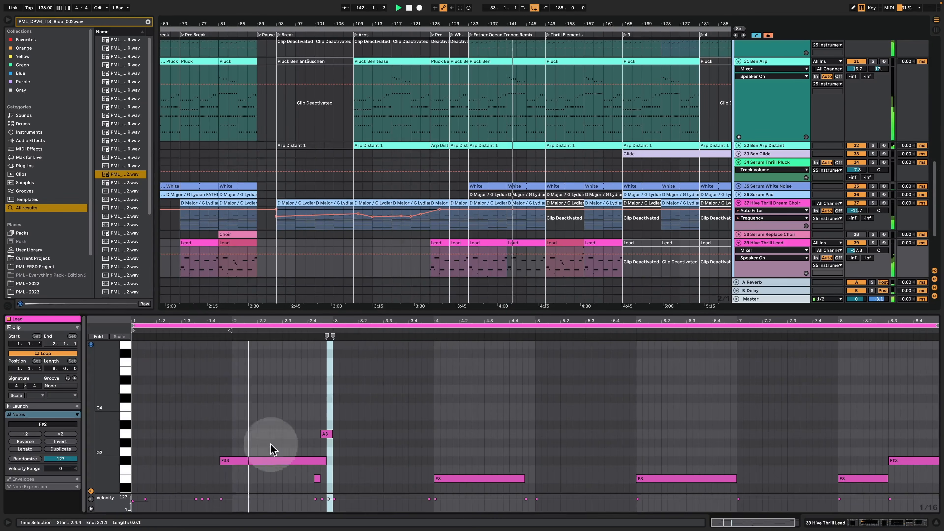
View the lower notes of the Hive Thrill Lead clip, return to the track's devices and stop playback.
mouse_move(108, 414)
mouse_down()
mouse_move(95, 376)
mouse_move(96, 414)
mouse_up()
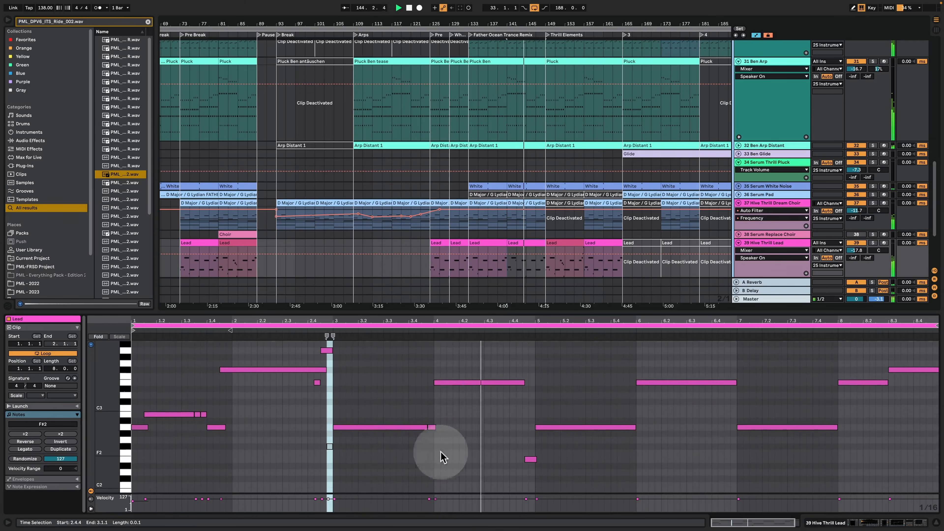
click(862, 527)
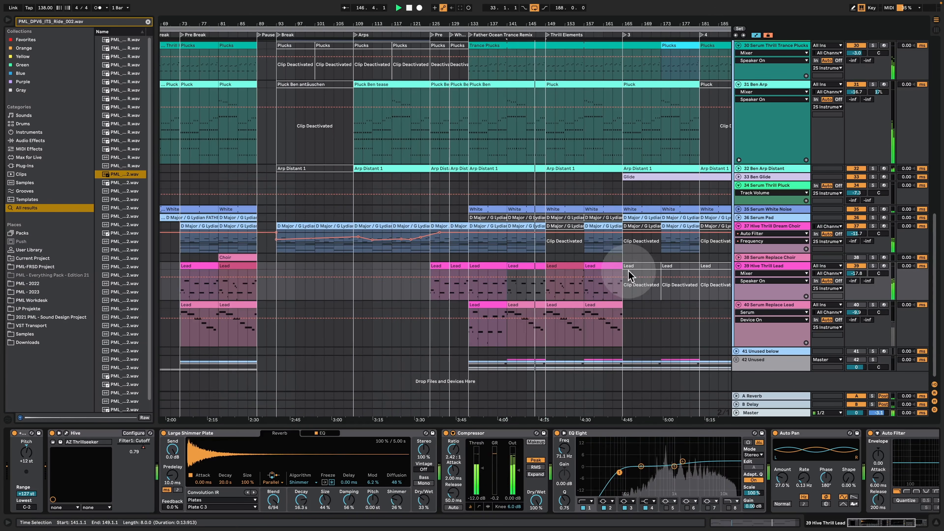
key(space)
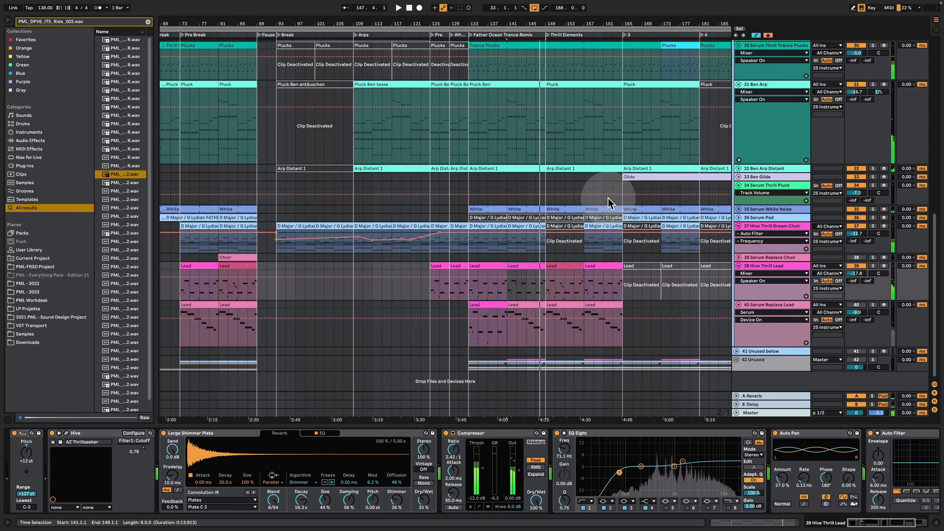
Play the Serum Thrill Trance Plucks track soloed near bar 148, and again unsoloed with the full arrangement.
scroll(611, 208, up, 3)
scroll(613, 214, up, 4)
scroll(595, 210, up, 3)
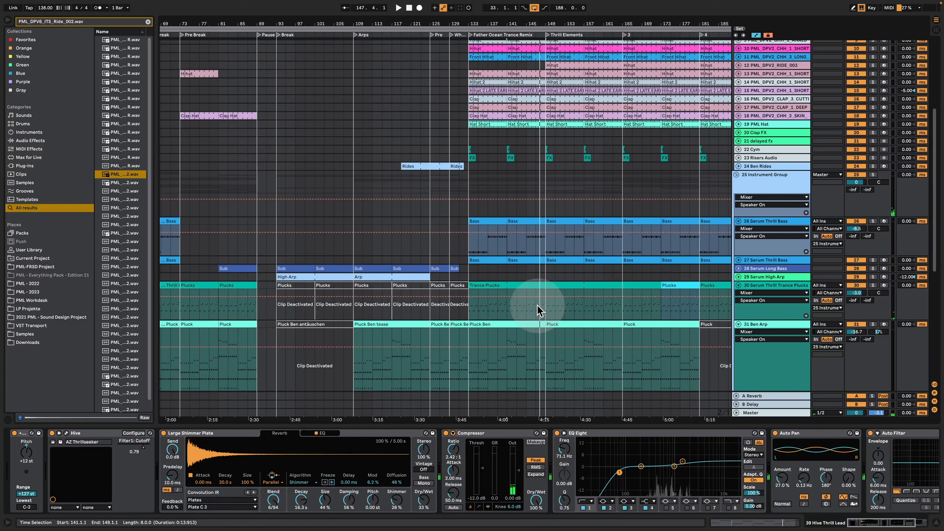
click(537, 307)
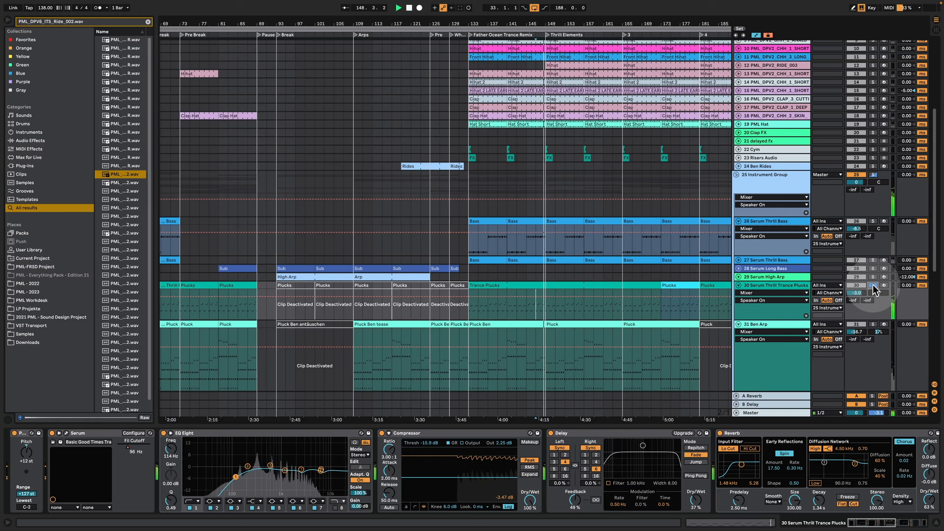
click(874, 285)
click(540, 312)
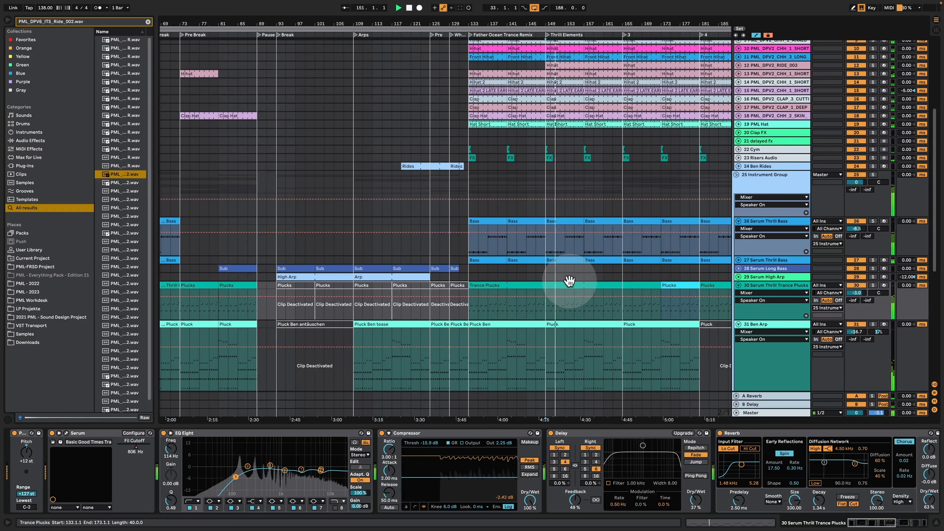
Look through the instrument, drum and vocal tracks while the Thrill Elements section plays, ending with playback stopped.
scroll(569, 280, down, 4)
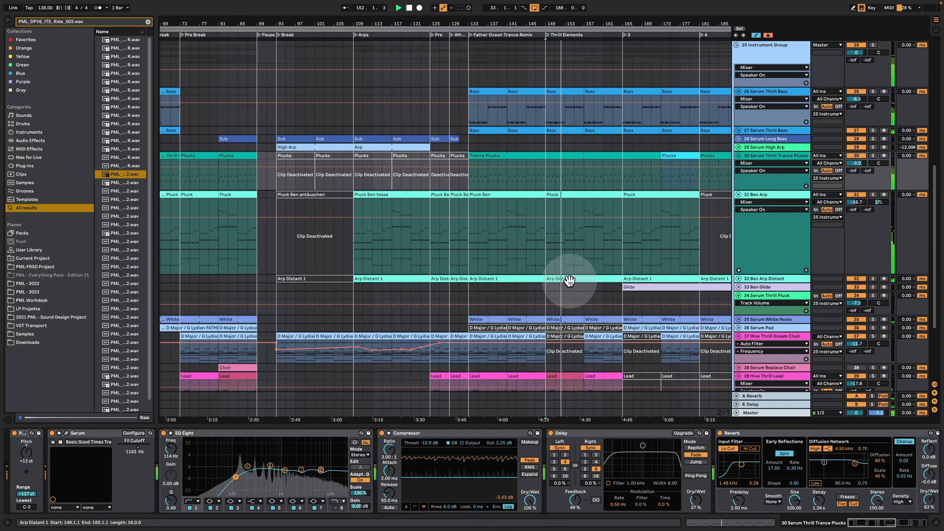
scroll(570, 281, down, 3)
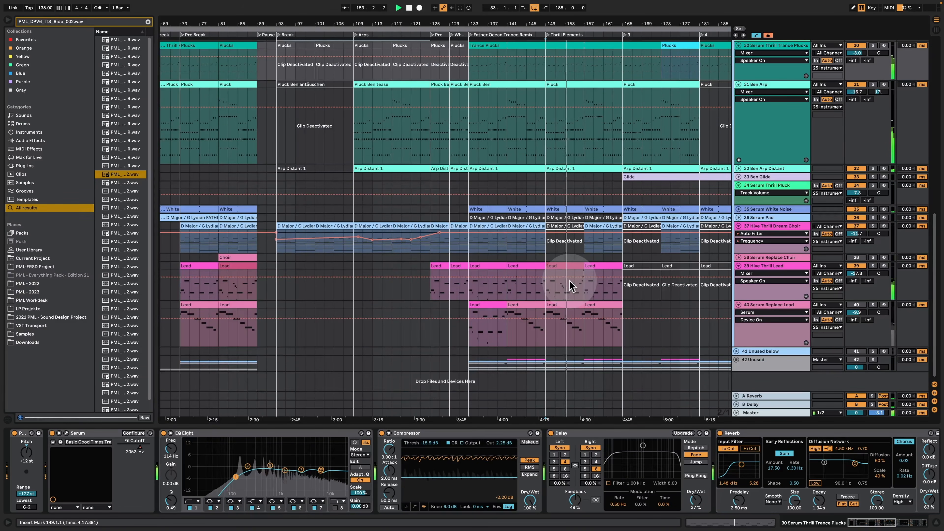
scroll(571, 286, up, 5)
scroll(570, 287, up, 8)
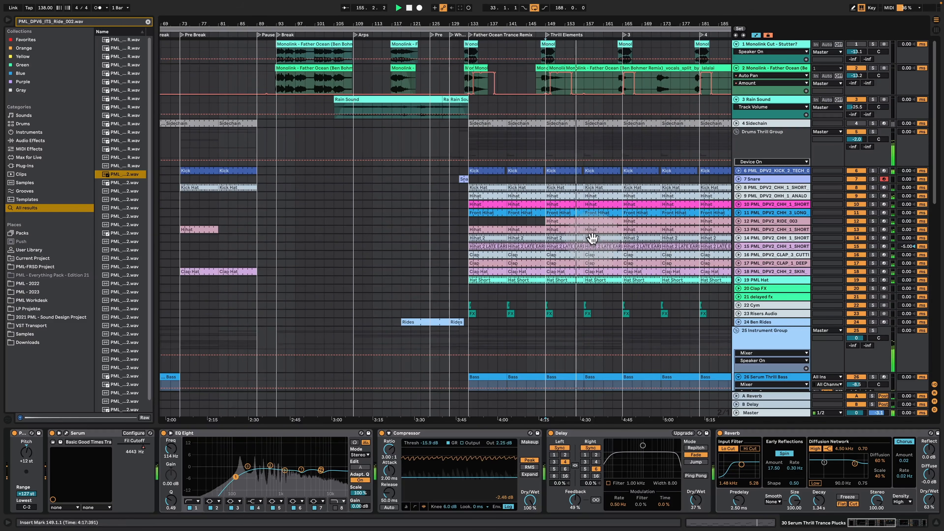
click(608, 149)
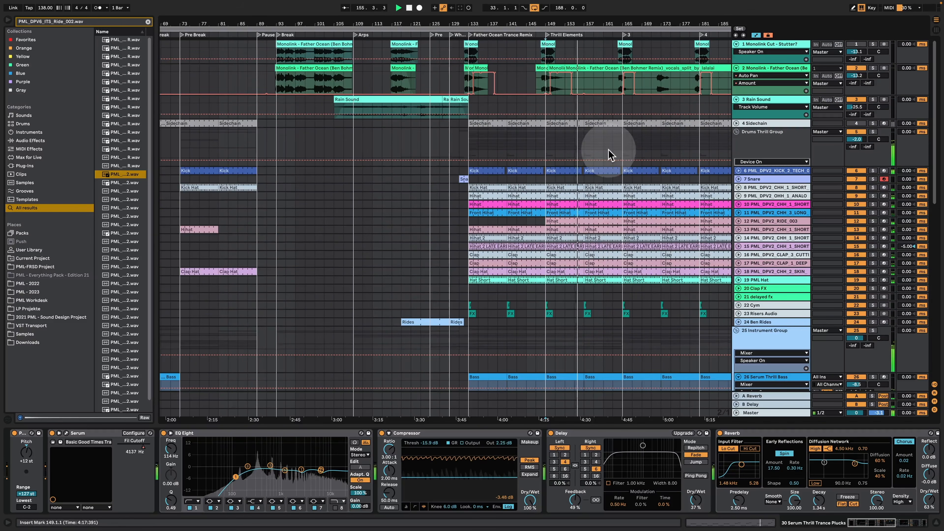
click(599, 193)
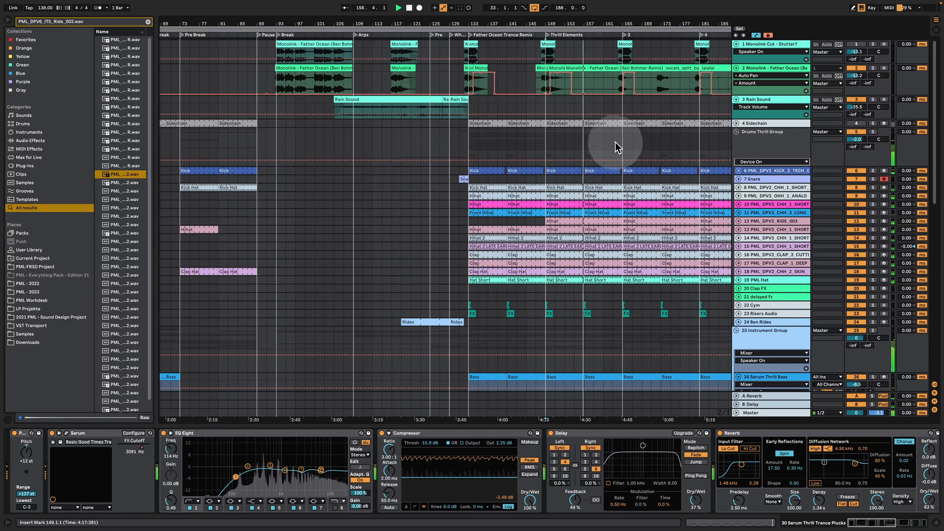
key(space)
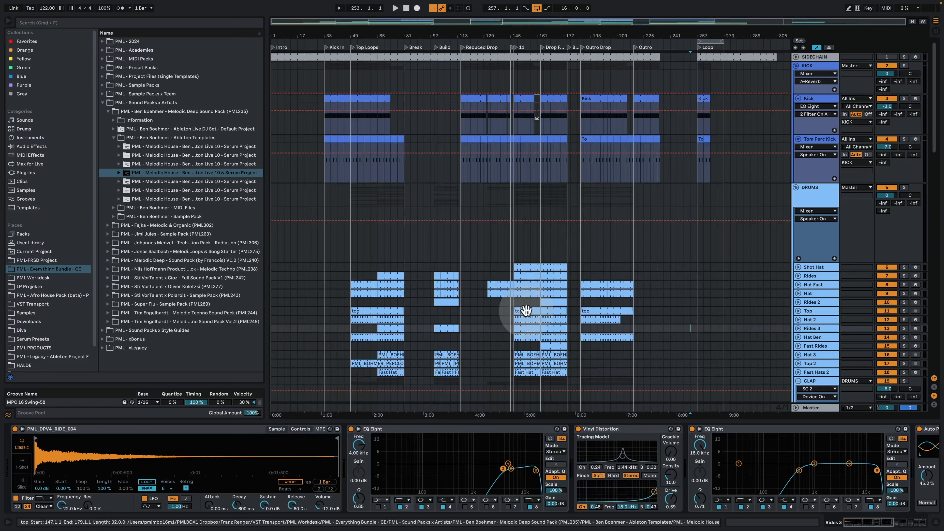
In the Ben Böhmer style project, copy the 16-bar Rides 3 section from bar 147 to the loop at bar 257.
click(521, 328)
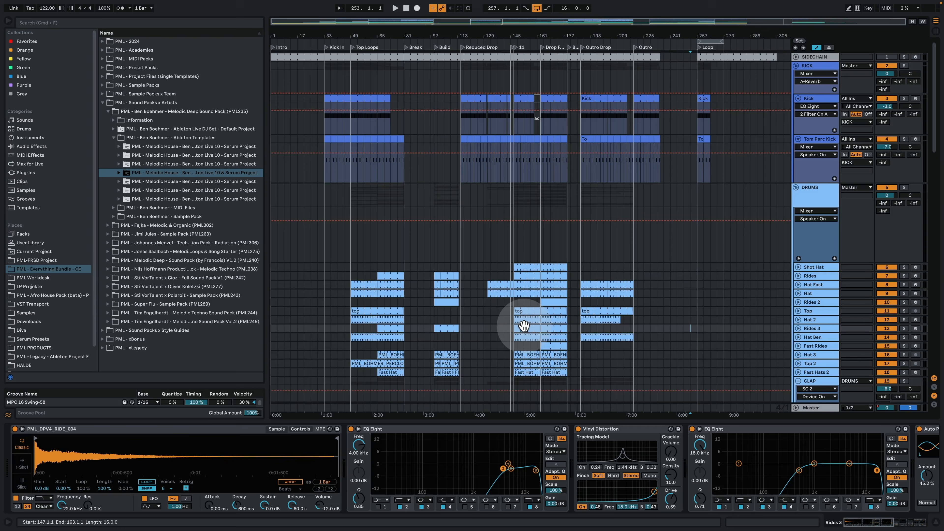
click(696, 328)
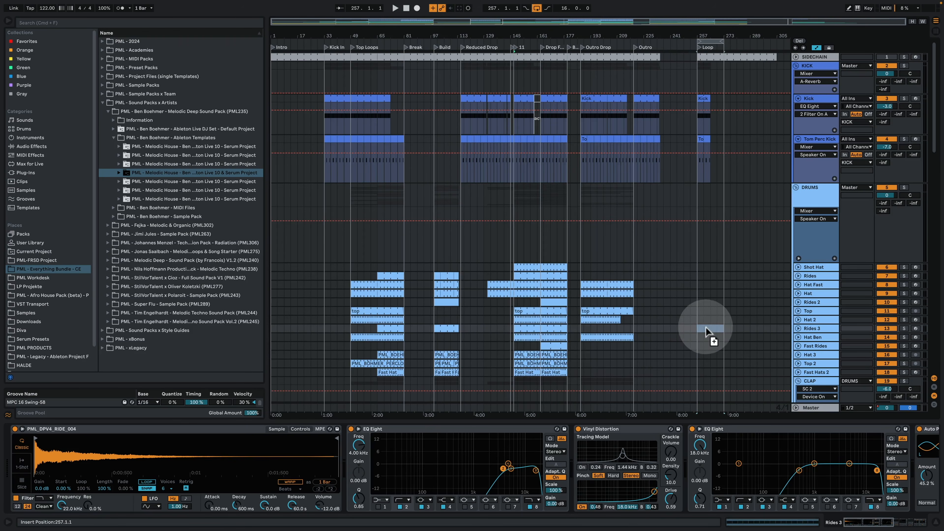
key(super+shift+m)
Play the loop with Rides 3 soloed and unsoloed, and view the rest of the track's device chain.
key(space)
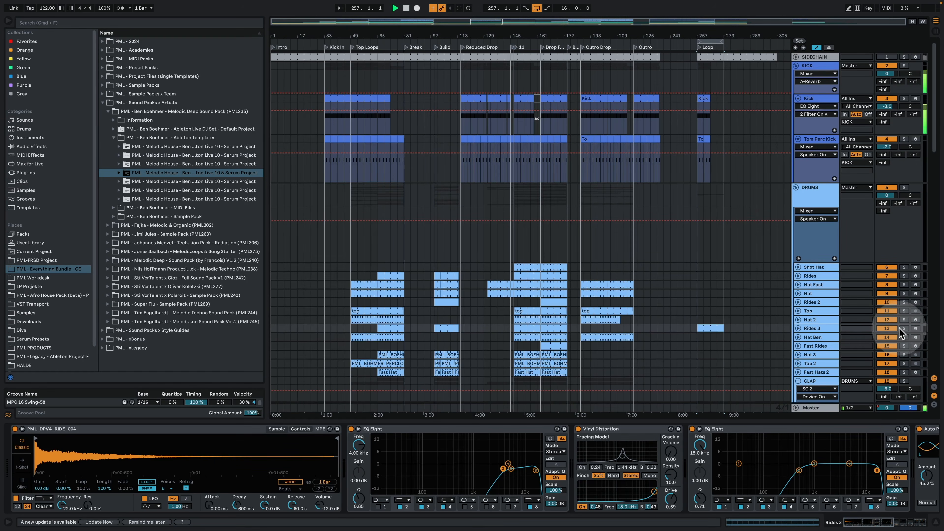
click(903, 328)
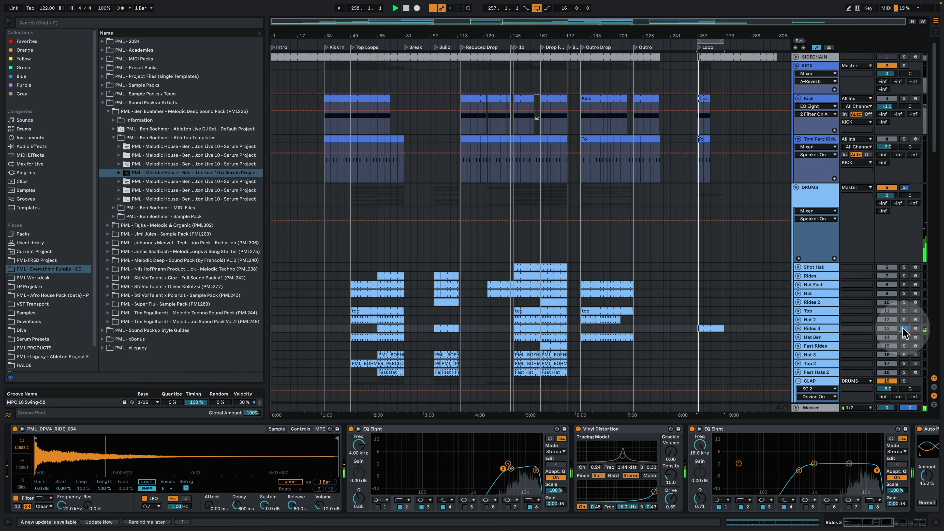
click(903, 328)
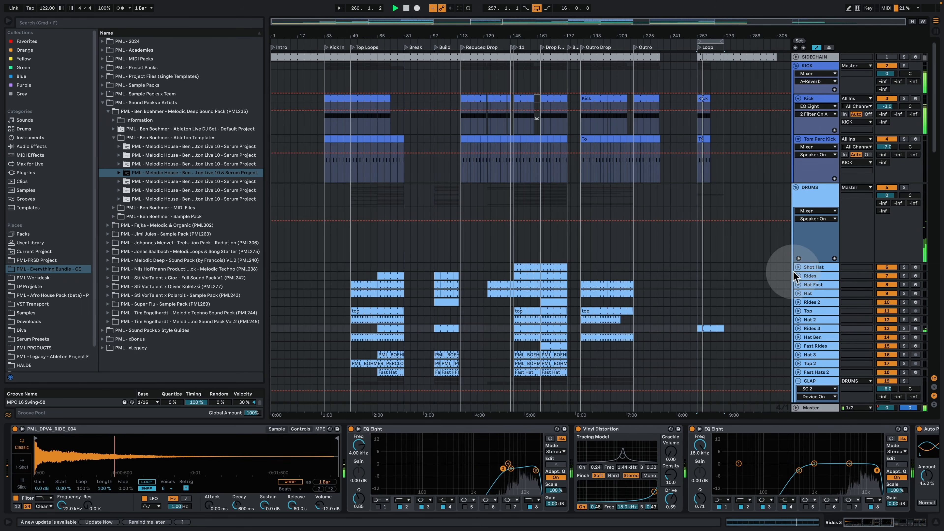
key(space)
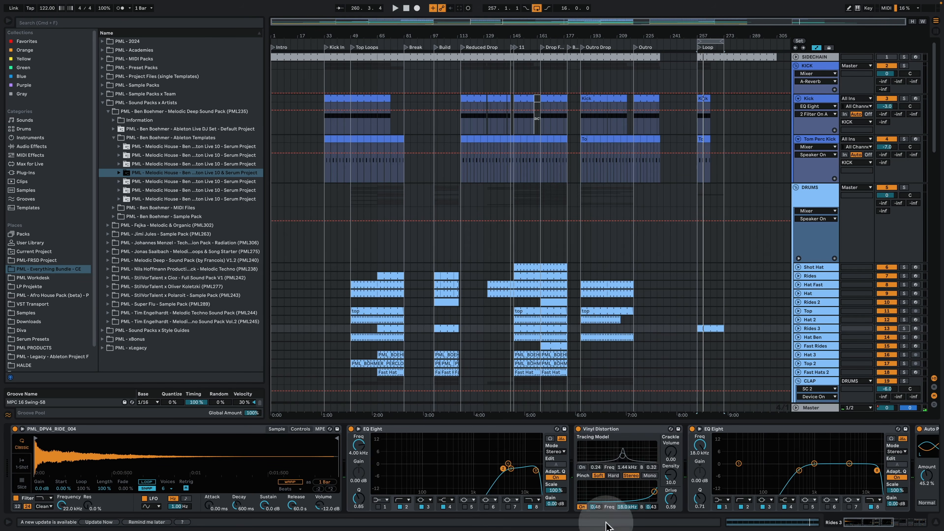
click(702, 329)
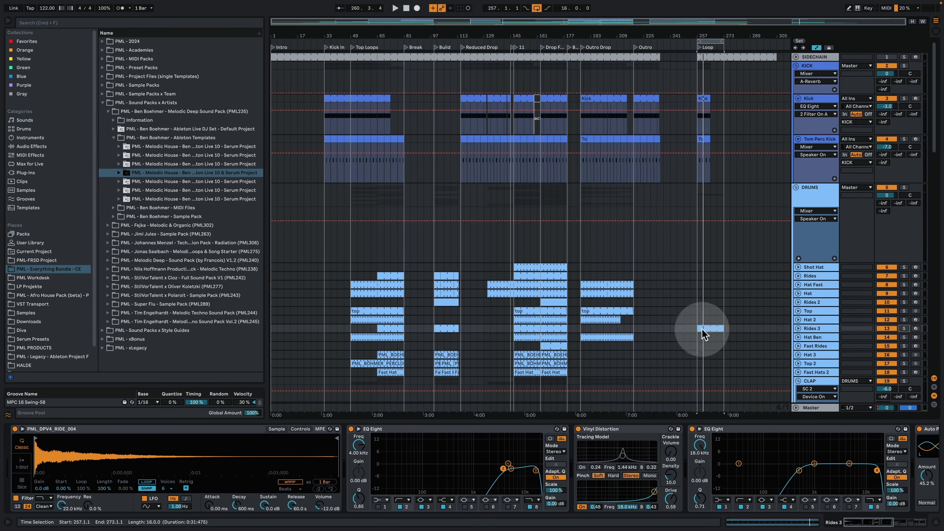
scroll(866, 509, right, 5)
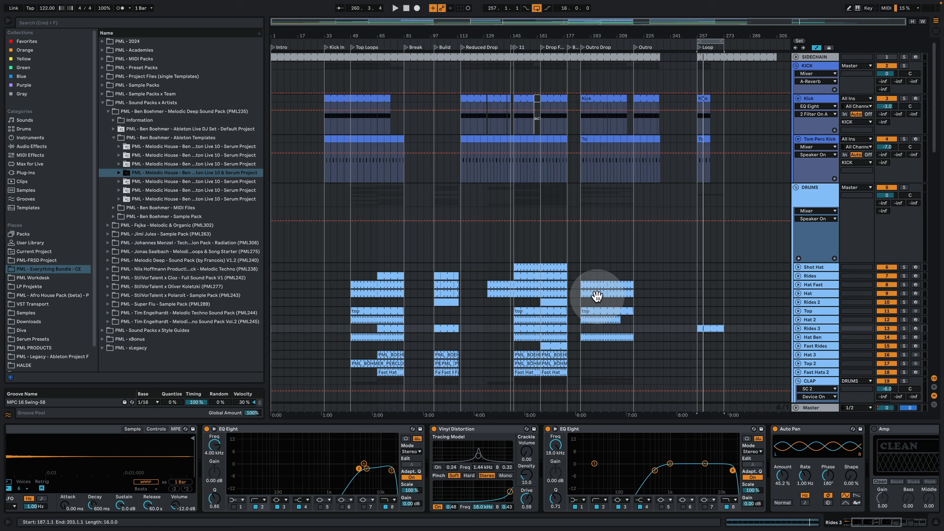
Copy the Hat Fast section from the drop around bar 147 to the loop at bar 257, 16 bars long.
click(820, 281)
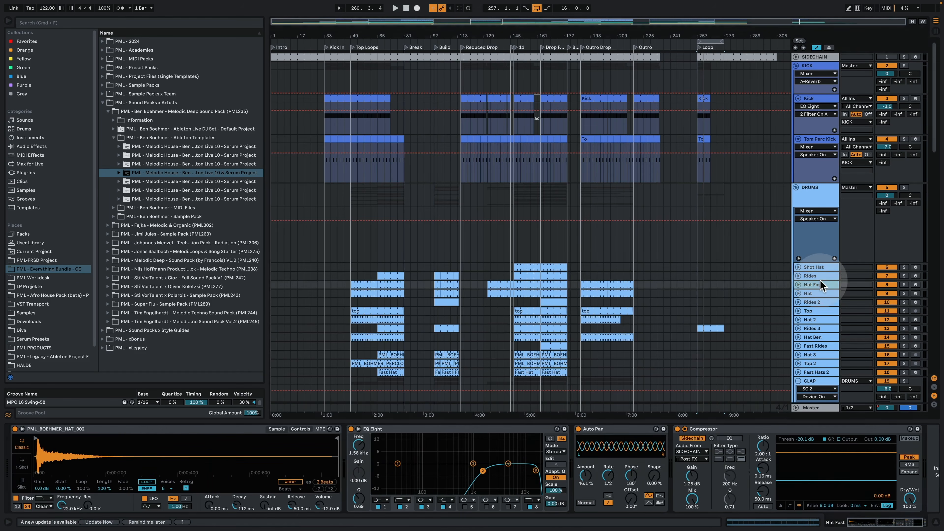
click(527, 283)
drag(522, 285, 704, 284)
Play the loop from bar 257 with the Hat Fast track soloed, and unsolo it again.
click(904, 285)
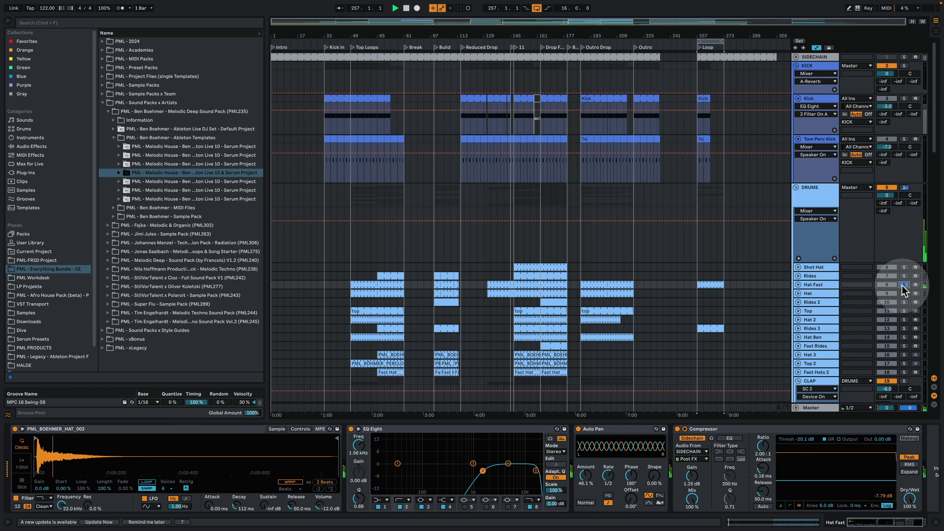
key(space)
click(904, 285)
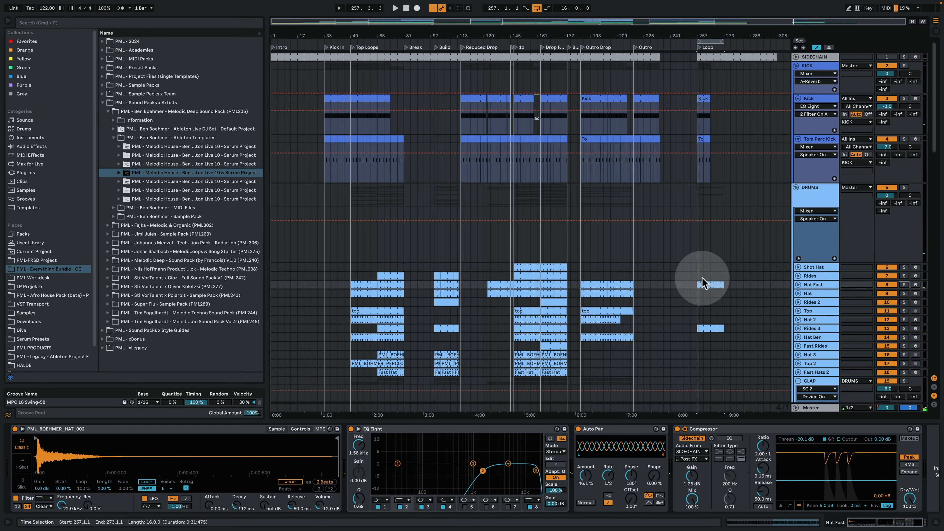
key(space)
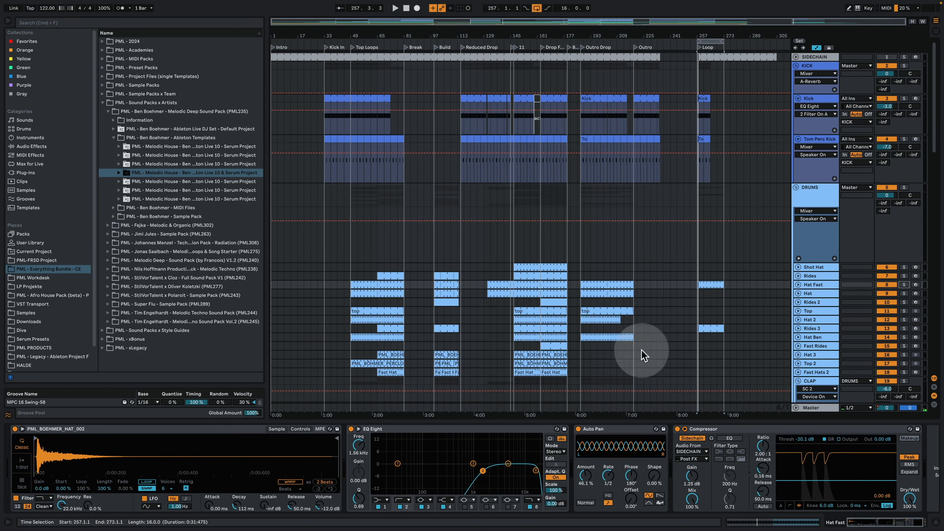
Examine the notes of the copied Hat Fast clip during playback, and return to the arrangement with playback stopped.
double_click(711, 284)
click(329, 373)
key(space)
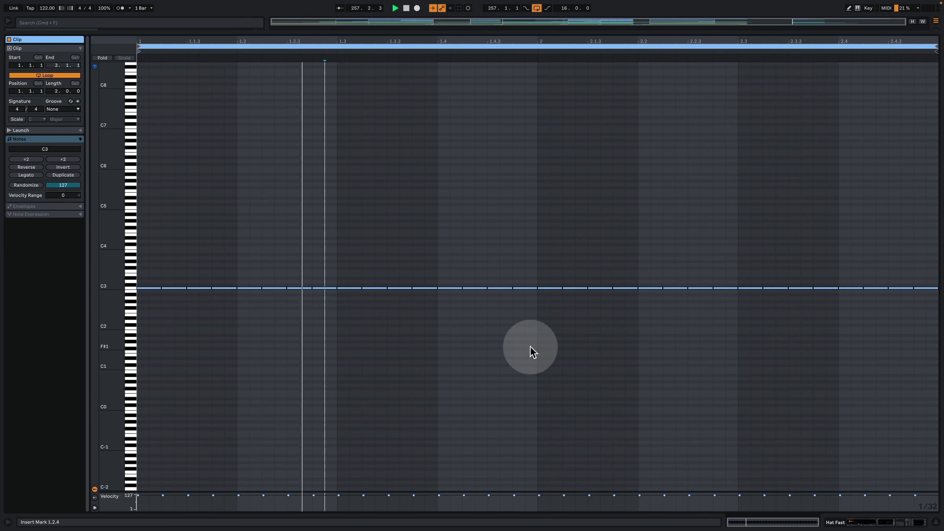
click(879, 523)
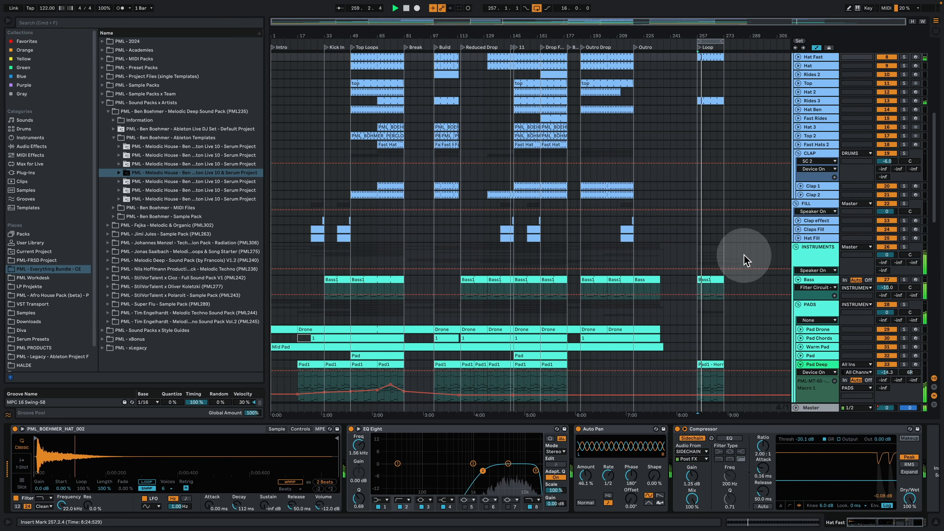
key(space)
Copy the Perc Zap and Zappy Stuff clips from bar 187 to bar 257, 48 bars long.
scroll(740, 268, down, 15)
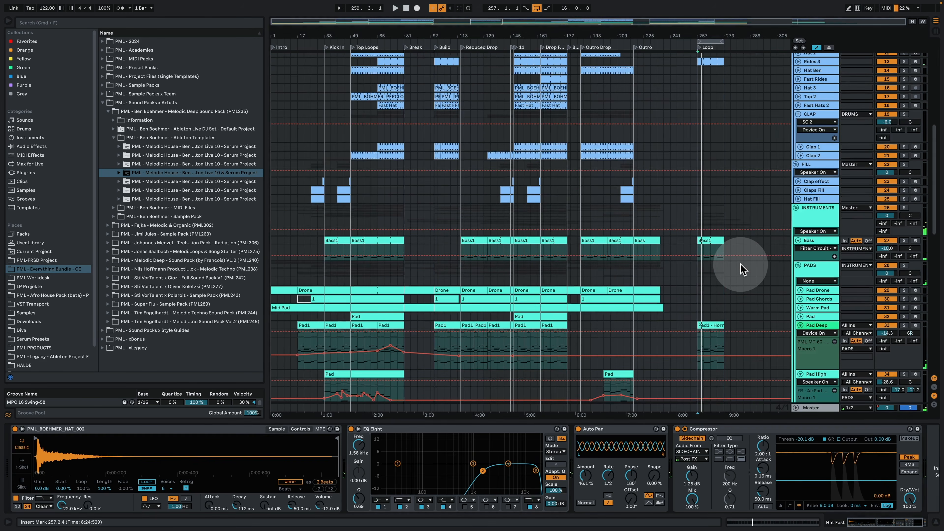
scroll(738, 271, down, 1)
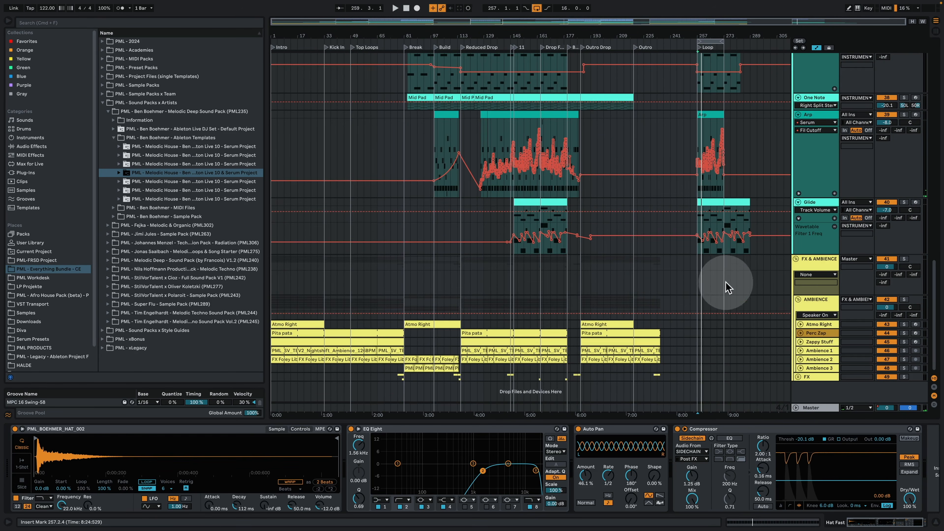
click(597, 338)
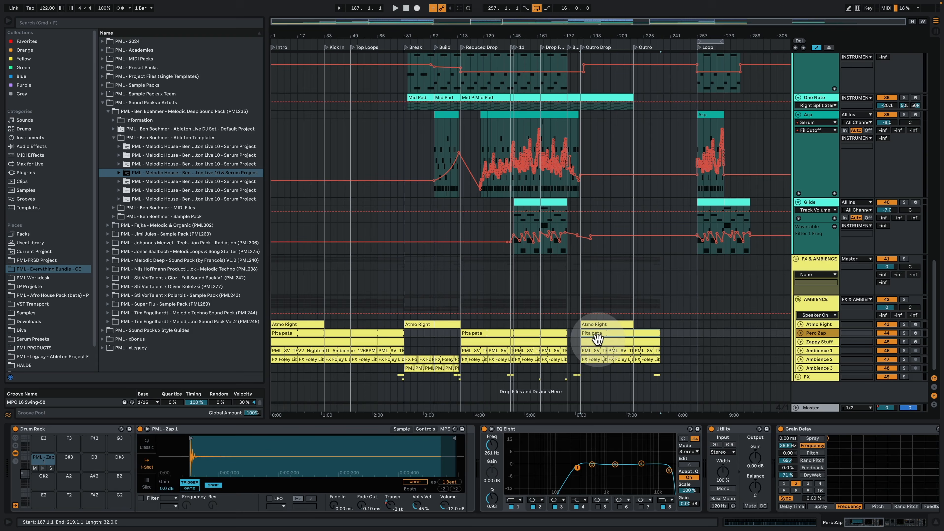
drag(597, 340, 708, 336)
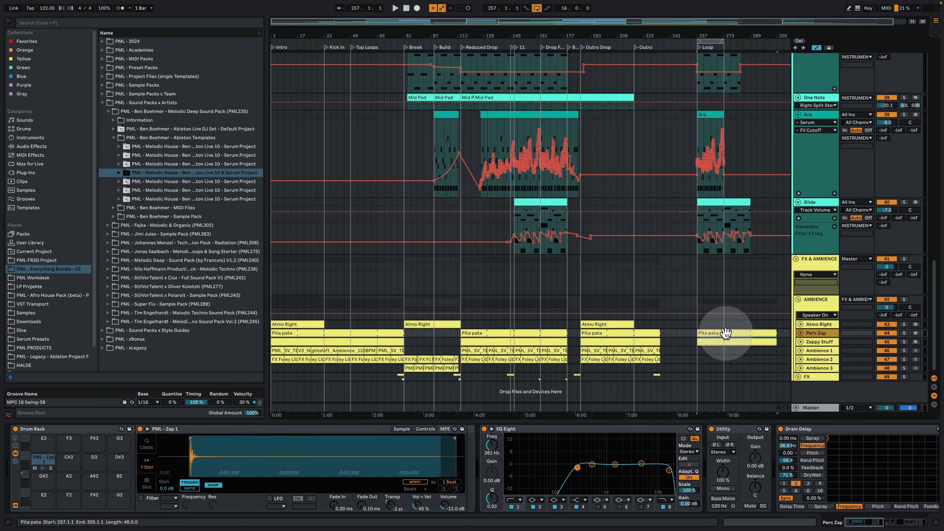
Play the loop with the Zappy Stuff track soloed and view its devices and the Serum synth's settings.
key(space)
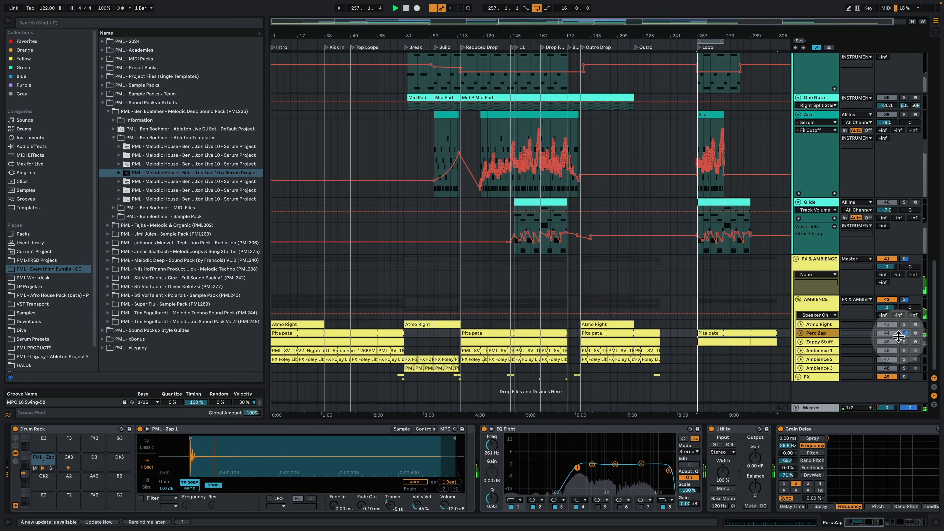
click(904, 342)
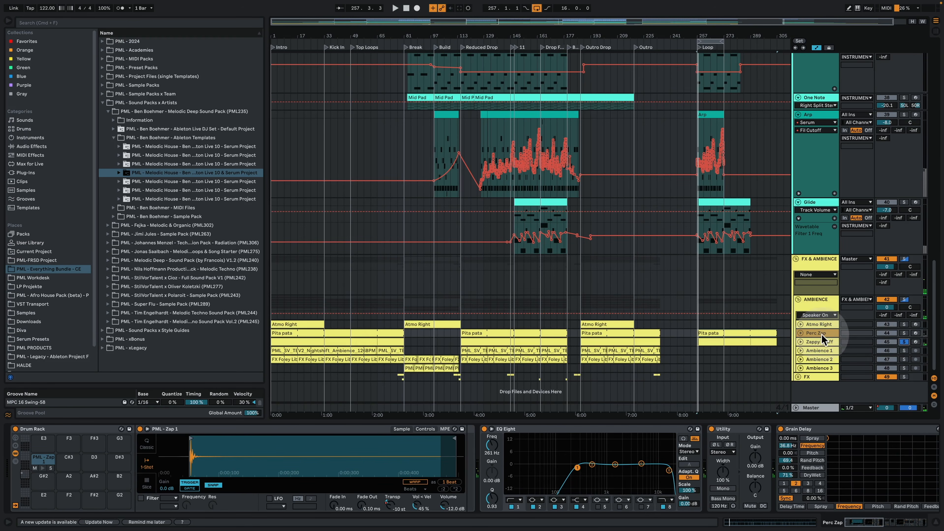
click(826, 343)
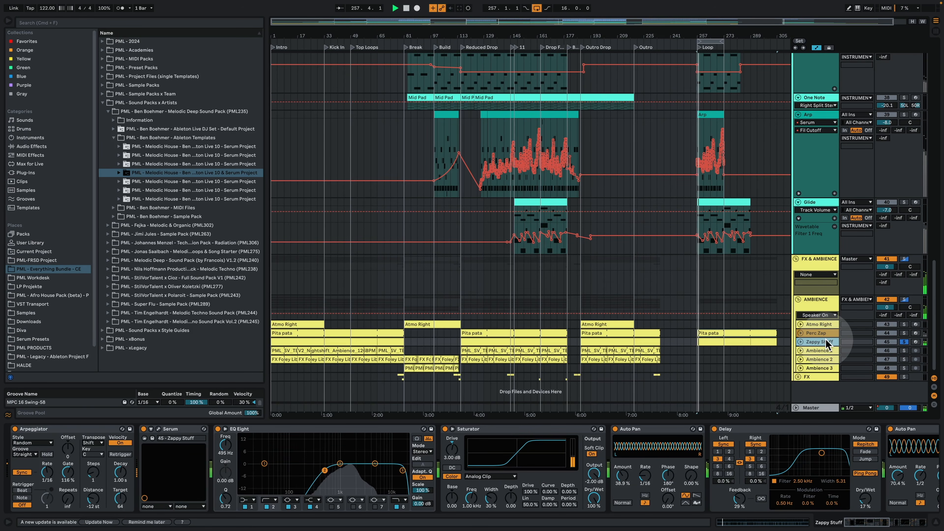
click(159, 431)
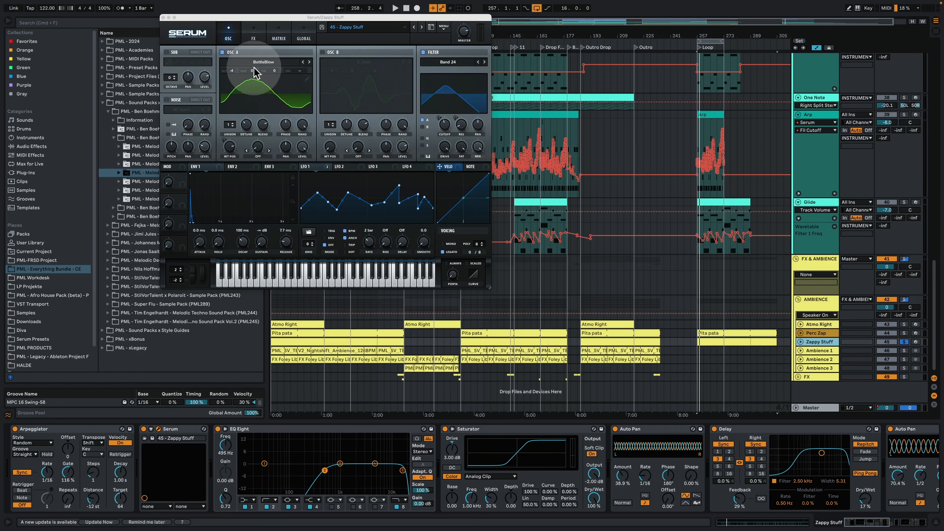
key(space)
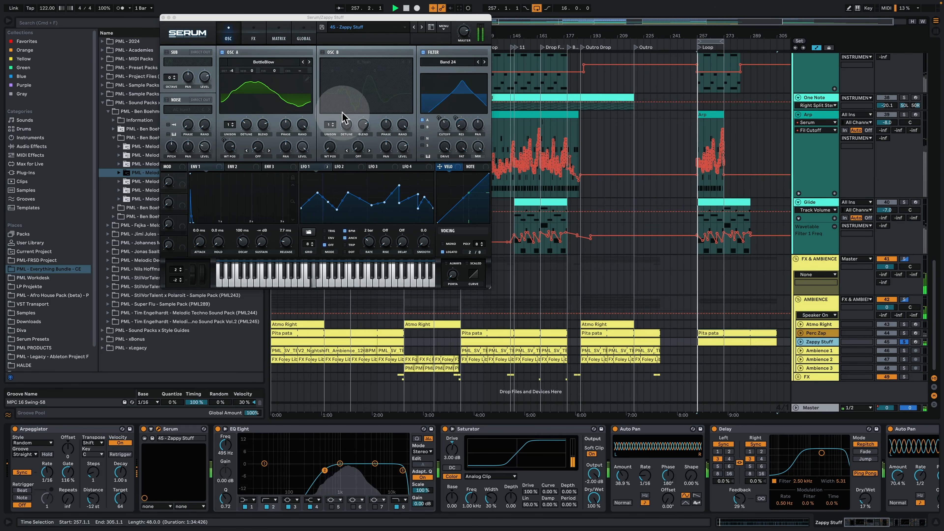
Play the loop with Zappy Stuff soloed, examine Serum's LFO 1, and view the effects further along the track's device chain.
key(space)
click(314, 167)
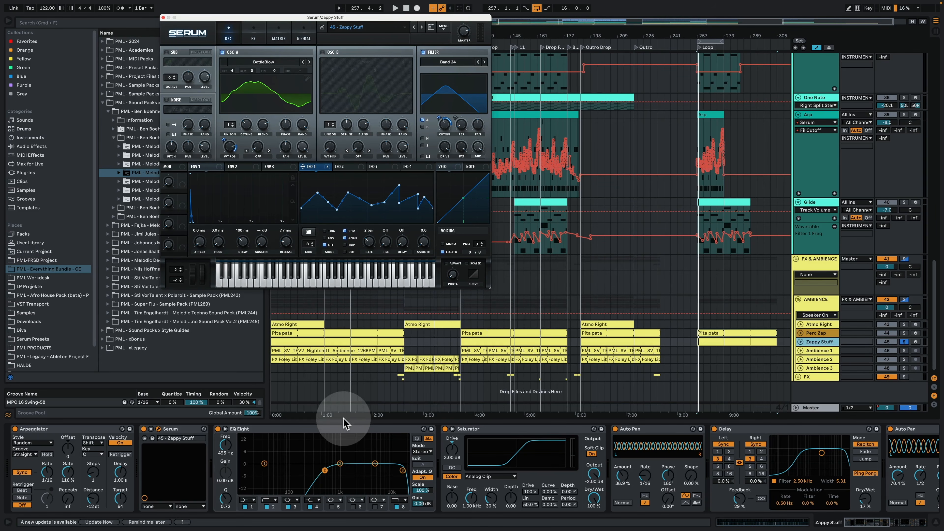
key(space)
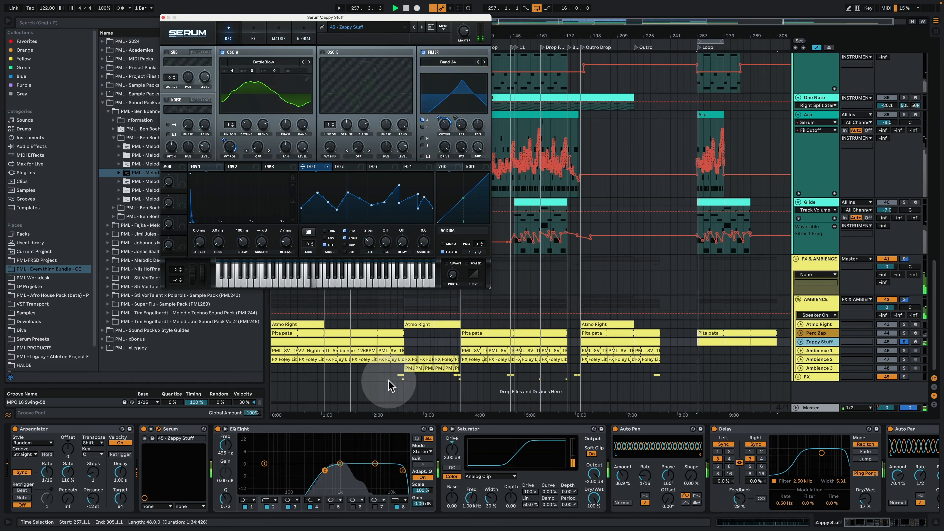
drag(356, 18, 261, 41)
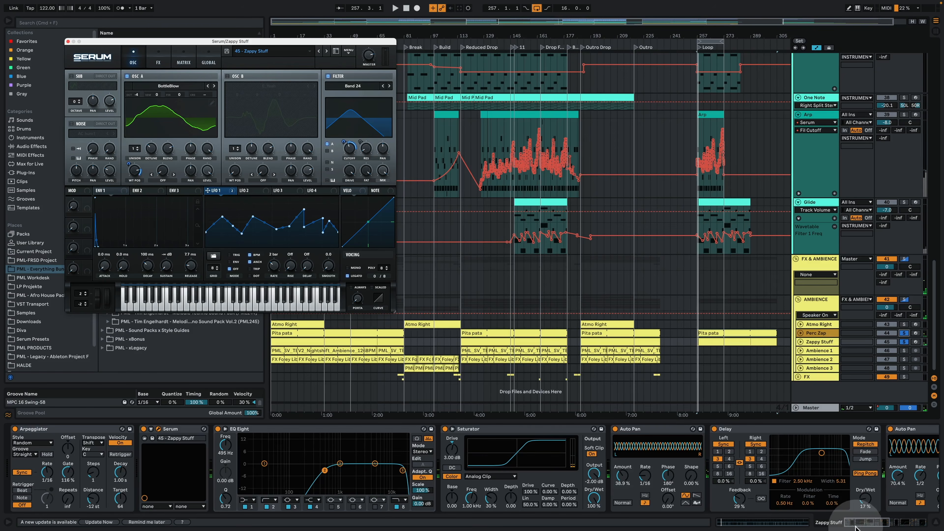
mouse_move(860, 523)
mouse_down()
mouse_move(879, 524)
mouse_move(868, 523)
mouse_up()
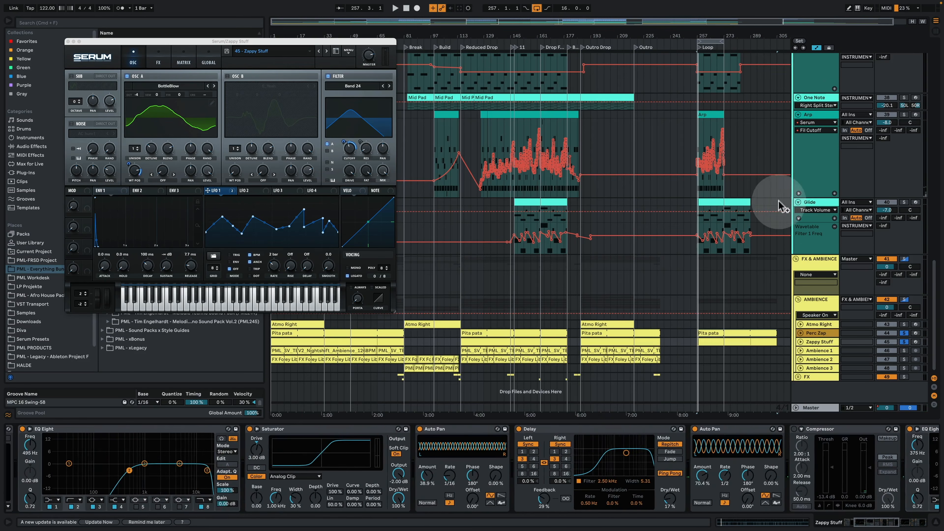
Examine the Perc Zap track's Transpose automation and play it soloed from bar 257.
scroll(780, 208, up, 8)
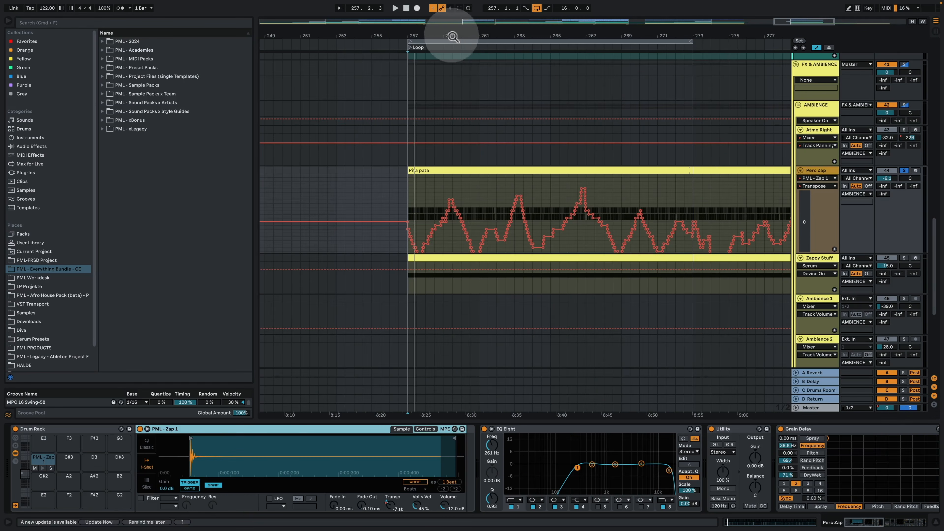
click(821, 179)
click(821, 178)
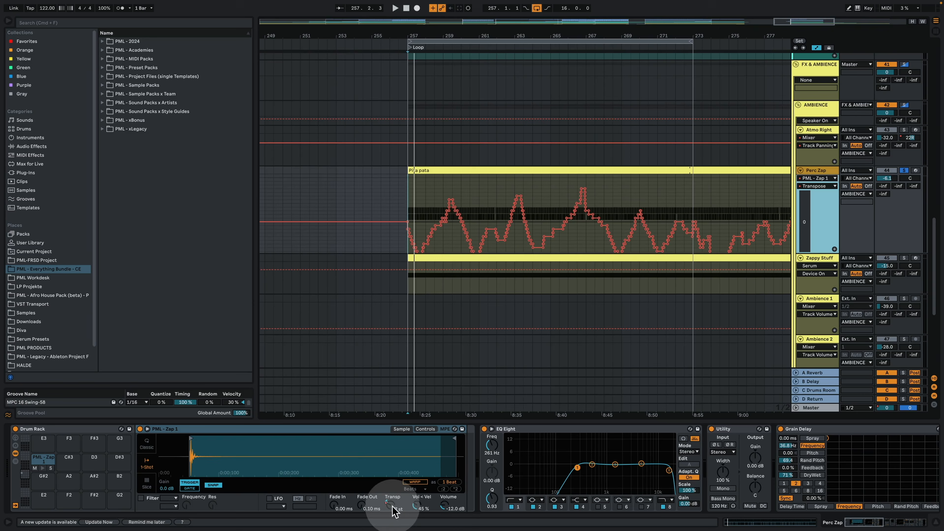
click(408, 192)
key(space)
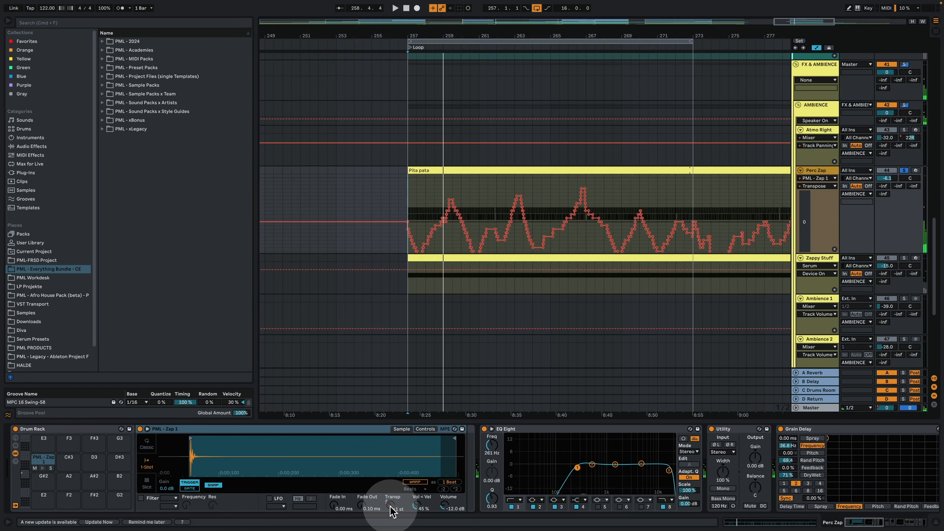
Try overriding the Zap 1 sampler's transposition by hand during playback from bar 257, and re-enable its automation.
drag(392, 512, 392, 500)
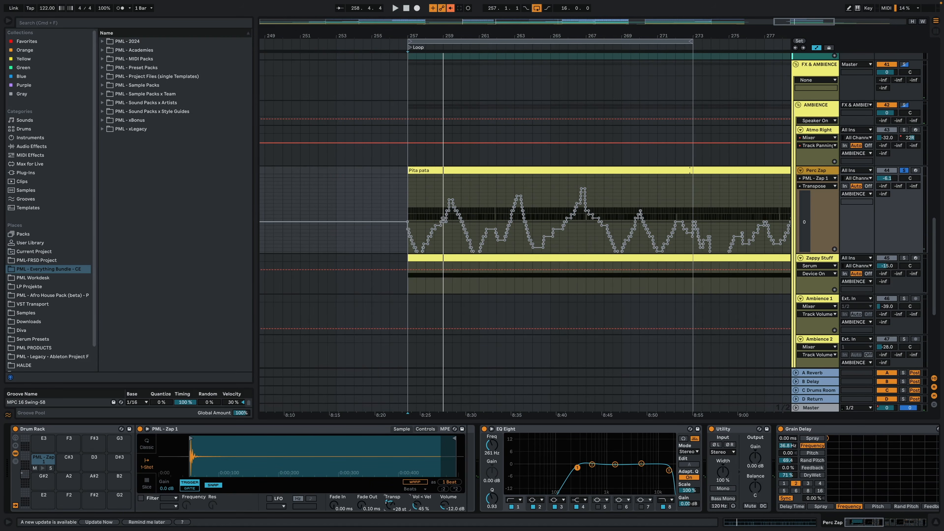
key(space)
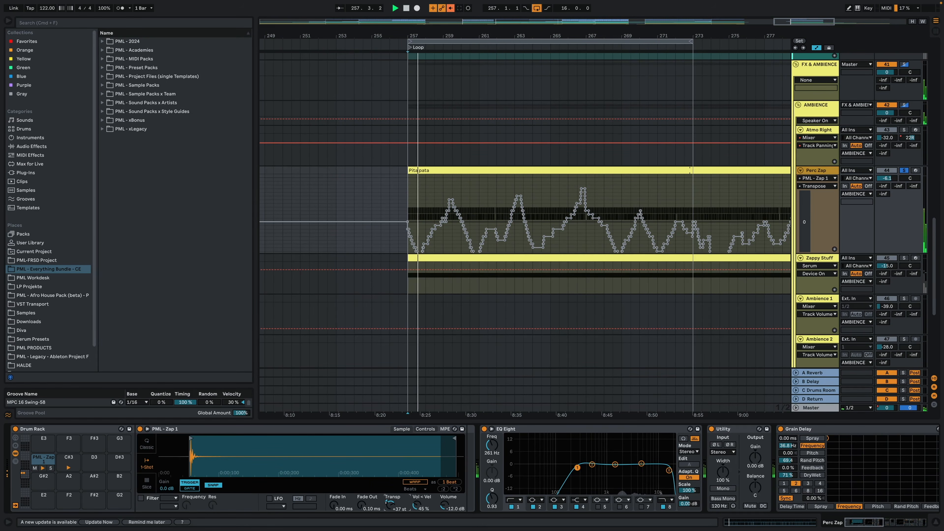
key(space)
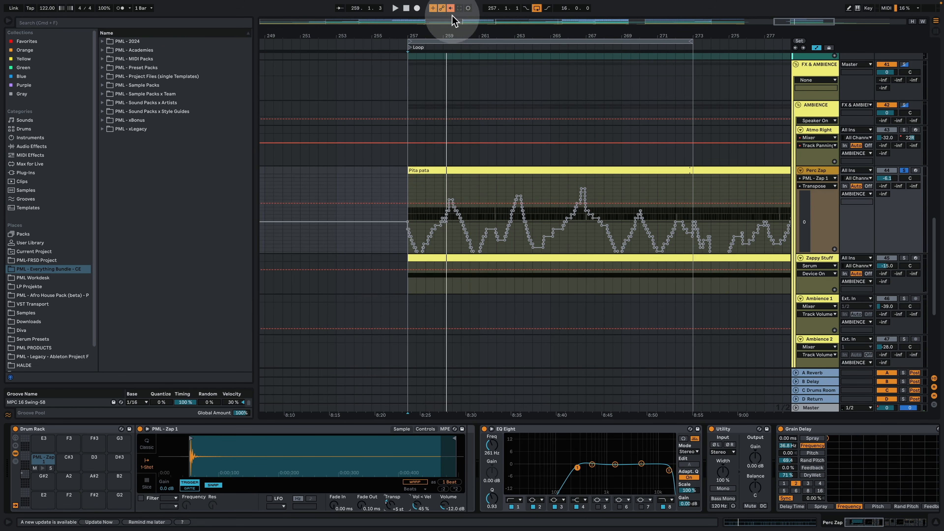
click(451, 7)
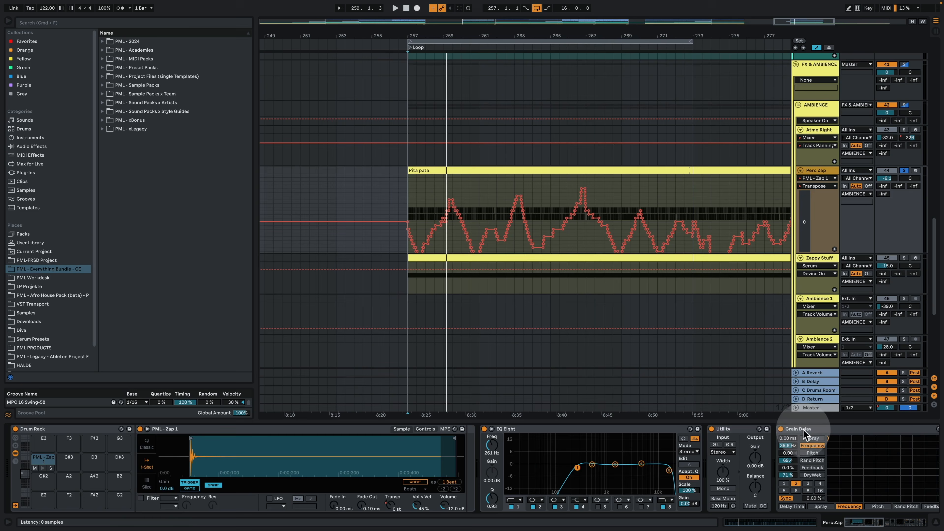
View the effects after Grain Delay on the Perc Zap track and play it from bar 259.
click(898, 526)
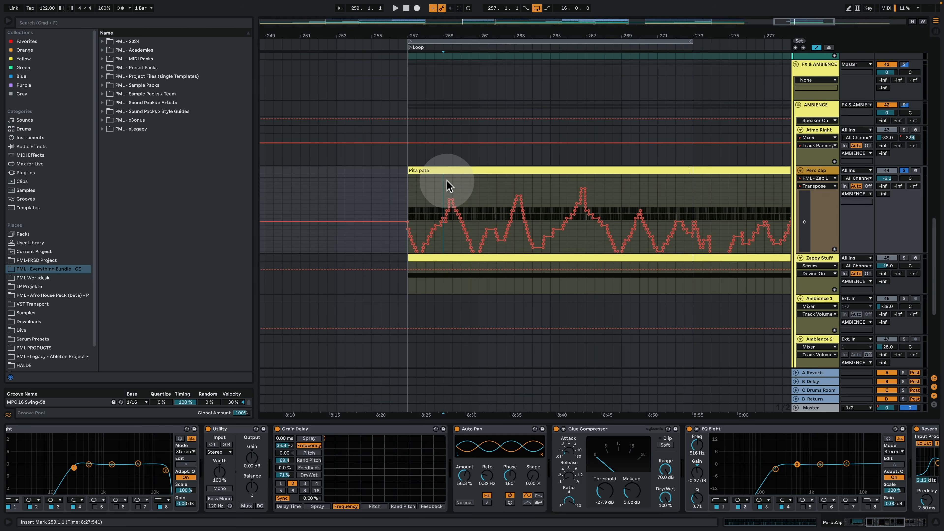
key(space)
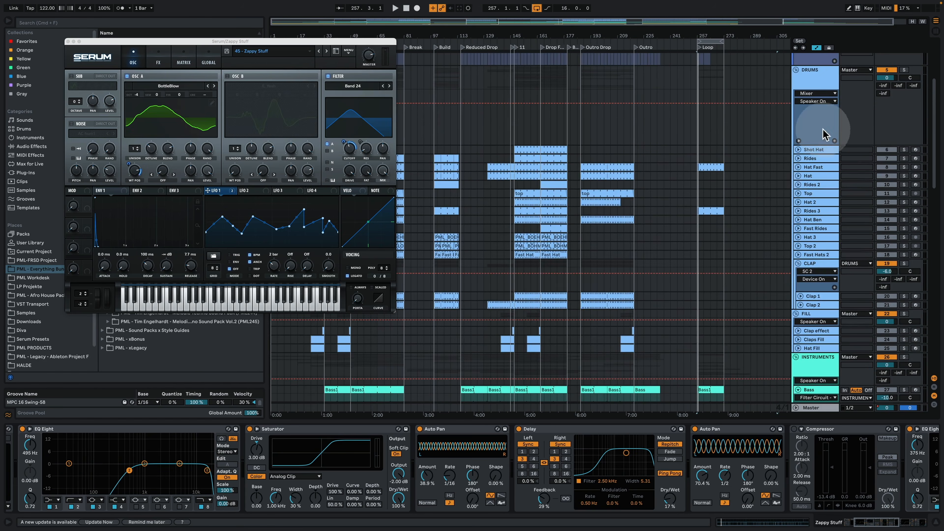
Solo the Hat Fast track, show its sampler and effects, and play it briefly from bar 257.
click(904, 167)
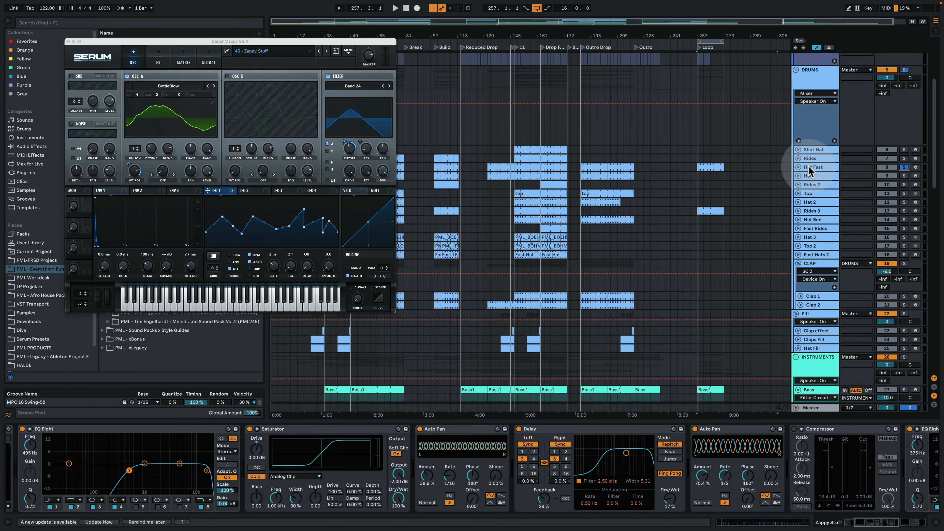
click(814, 167)
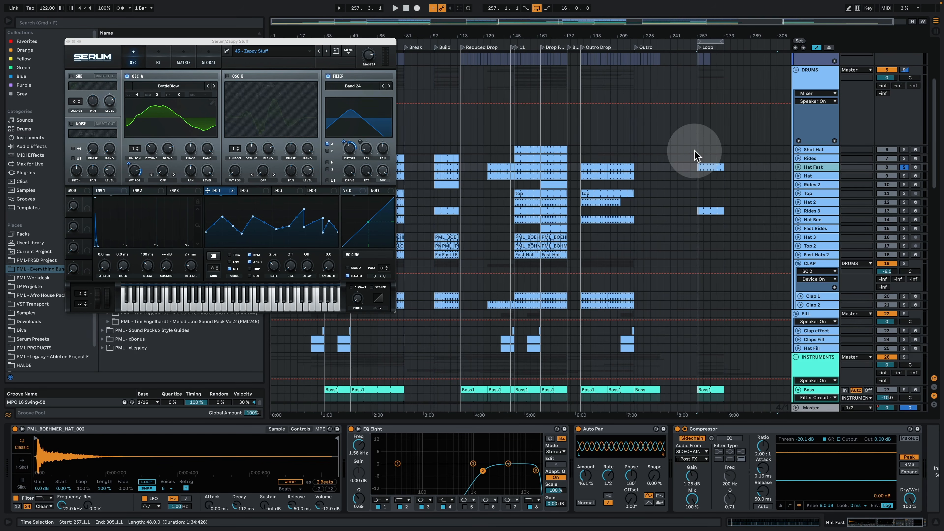
key(space)
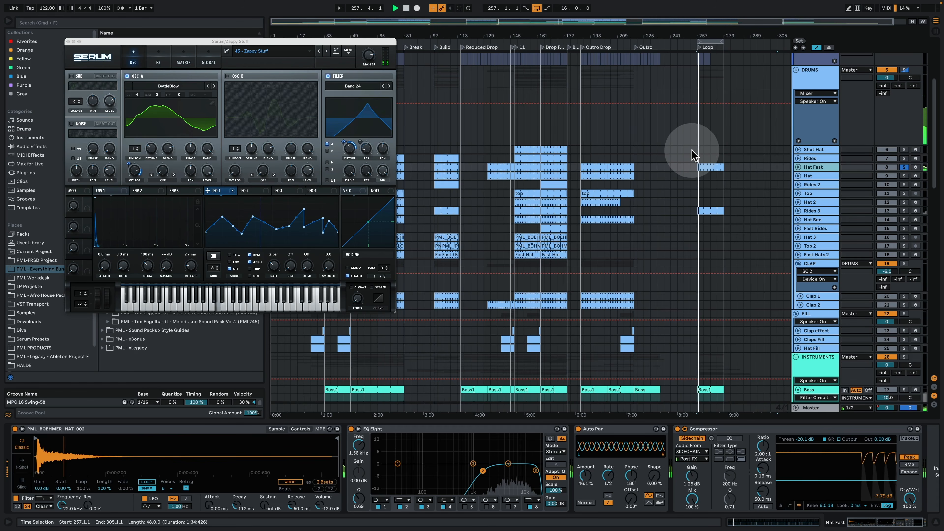
key(space)
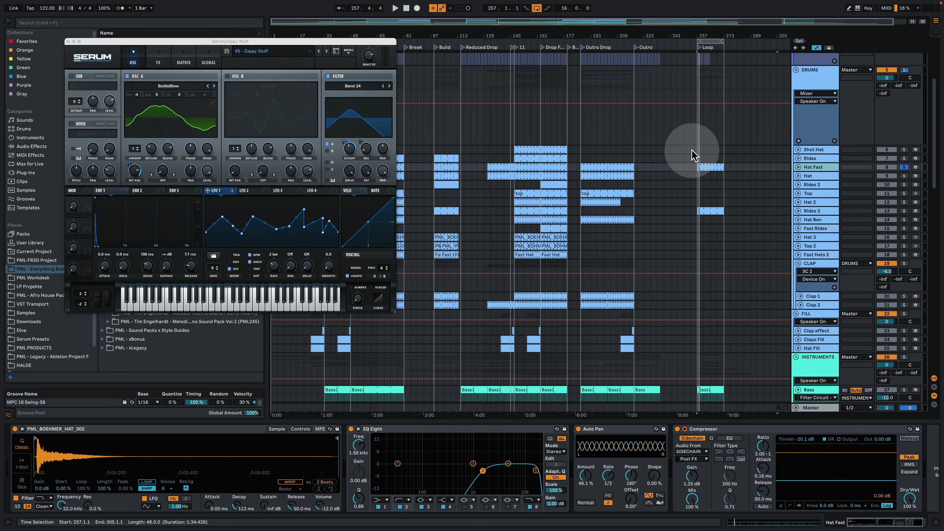
Close the Zappy Stuff Serum window and unsolo the Hat Fast track.
click(68, 41)
scroll(584, 189, up, 5)
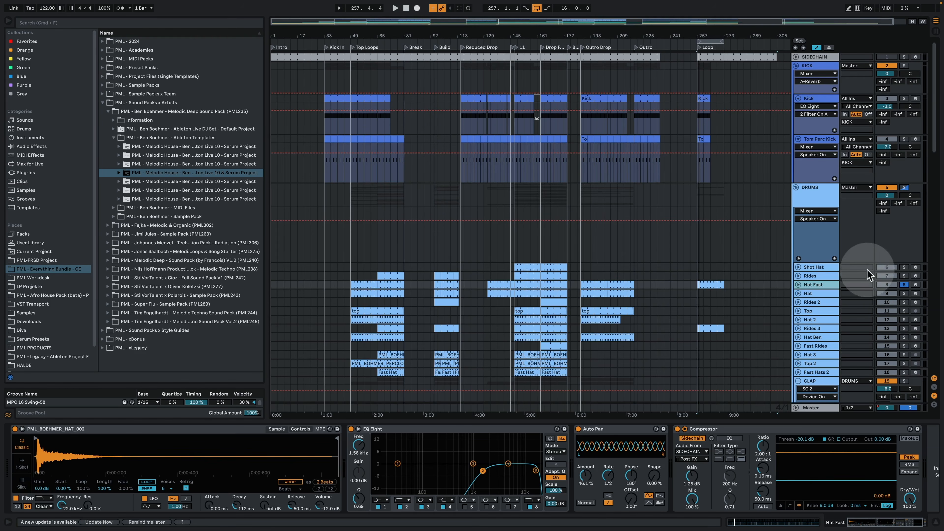
click(904, 284)
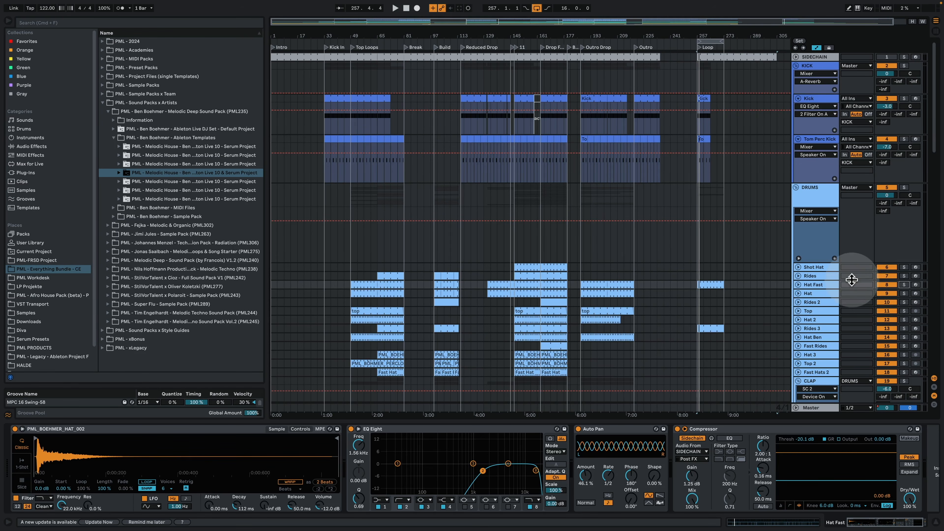
Solo the Hat and Kick tracks and select the Hat clip at bar 187 in the Outro Drop.
key(space)
scroll(775, 308, down, 5)
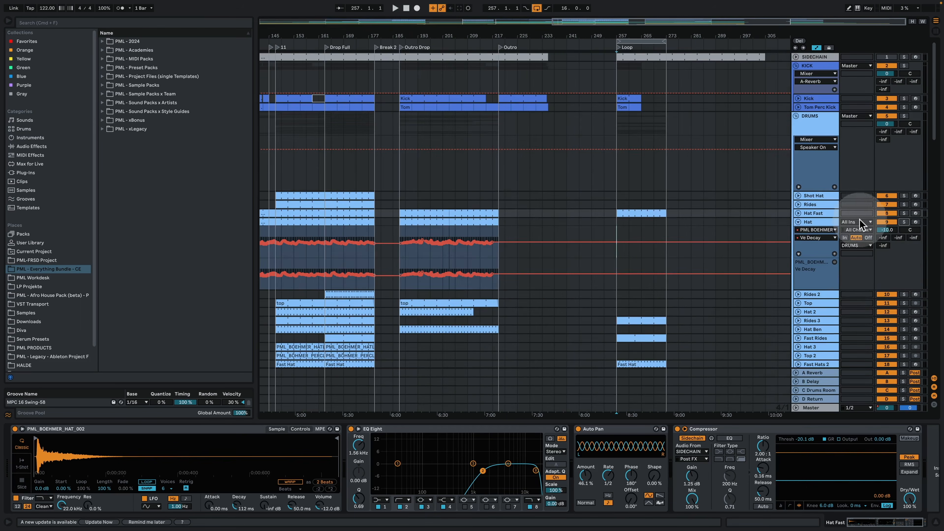
click(879, 219)
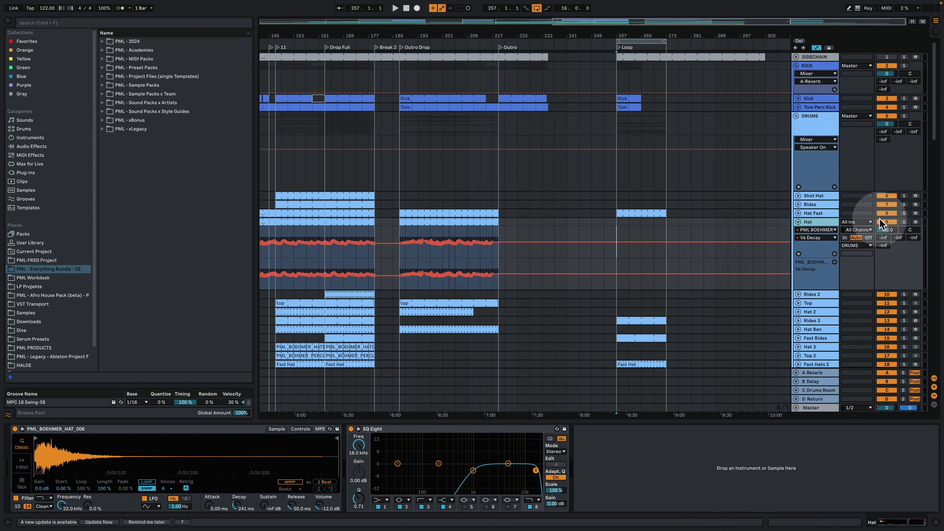
click(905, 222)
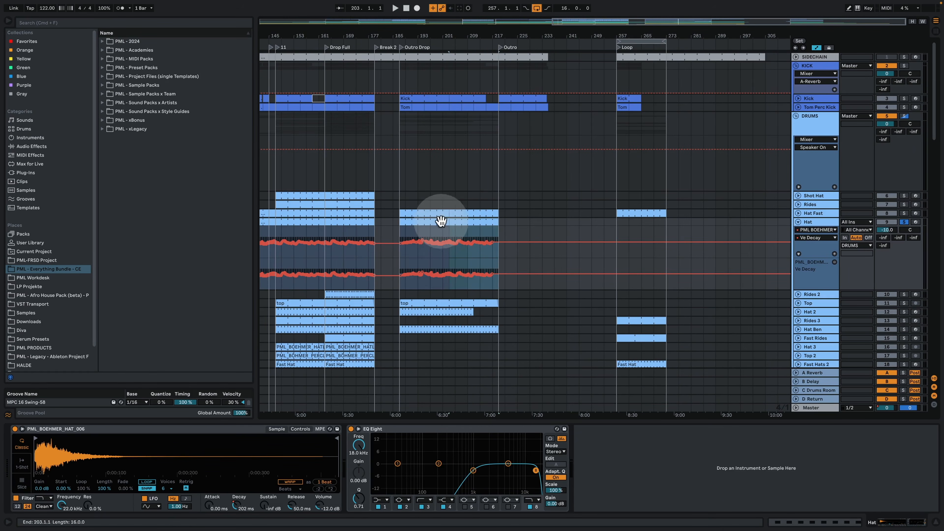
click(403, 222)
drag(428, 34, 431, 86)
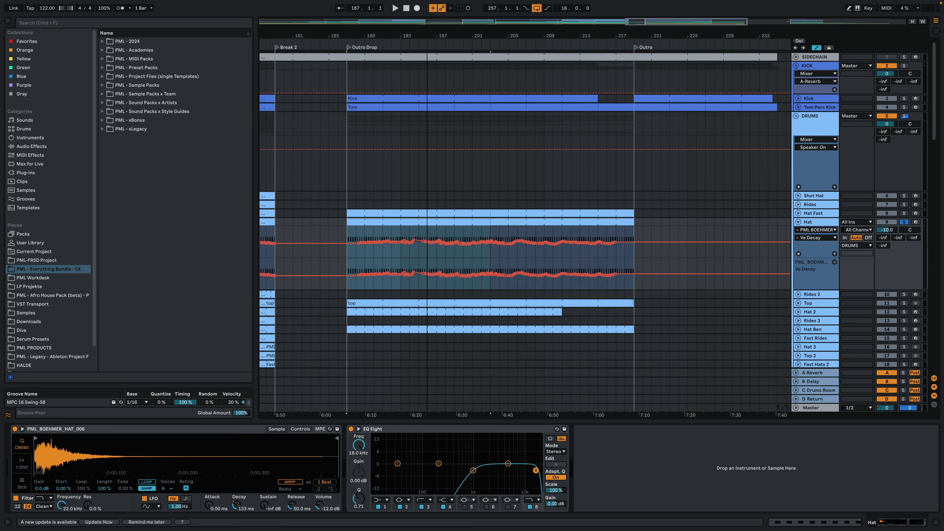
click(904, 99)
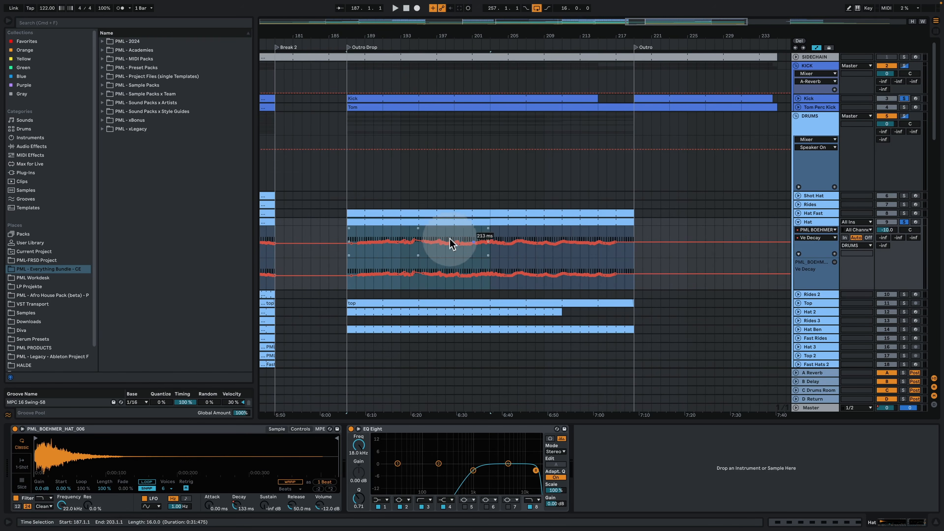
Play the soloed Hat and Kick from bar 197 to hear the Hat's decay automation.
click(436, 236)
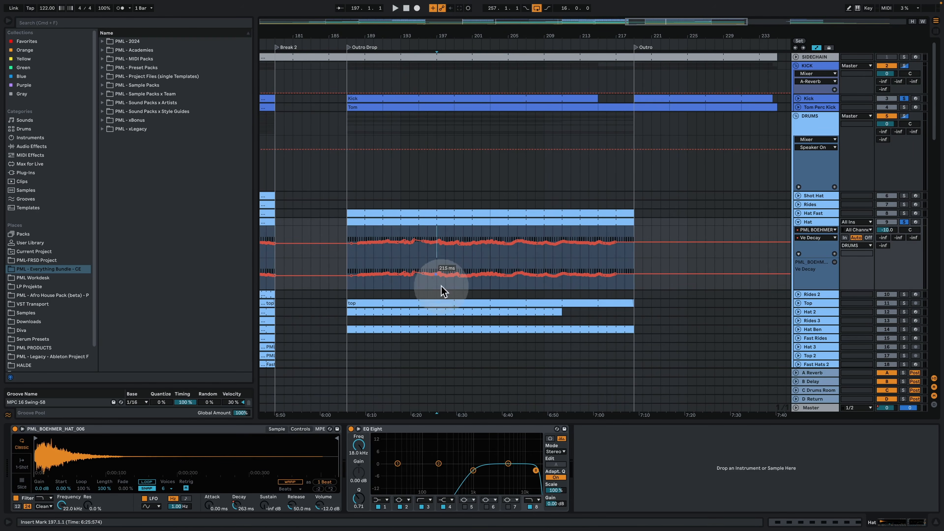
drag(238, 510, 238, 520)
key(space)
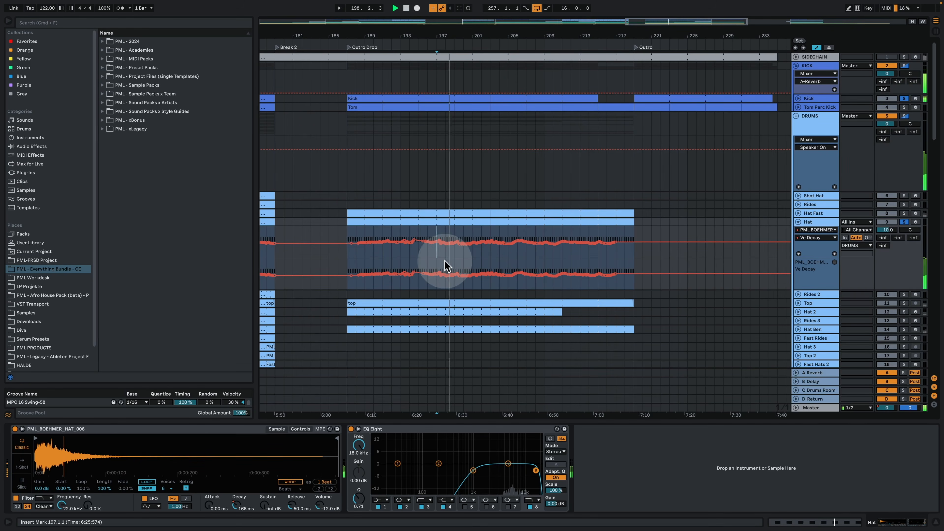
Stop playback, examine the notes and velocities of the Outro Drop Hat clip, and return to the track's devices.
double_click(451, 221)
key(space)
click(476, 240)
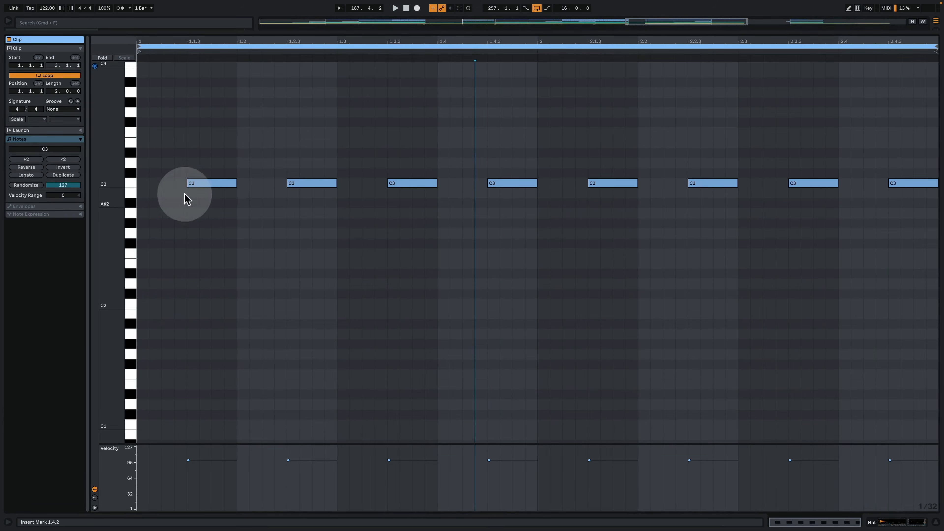
click(877, 522)
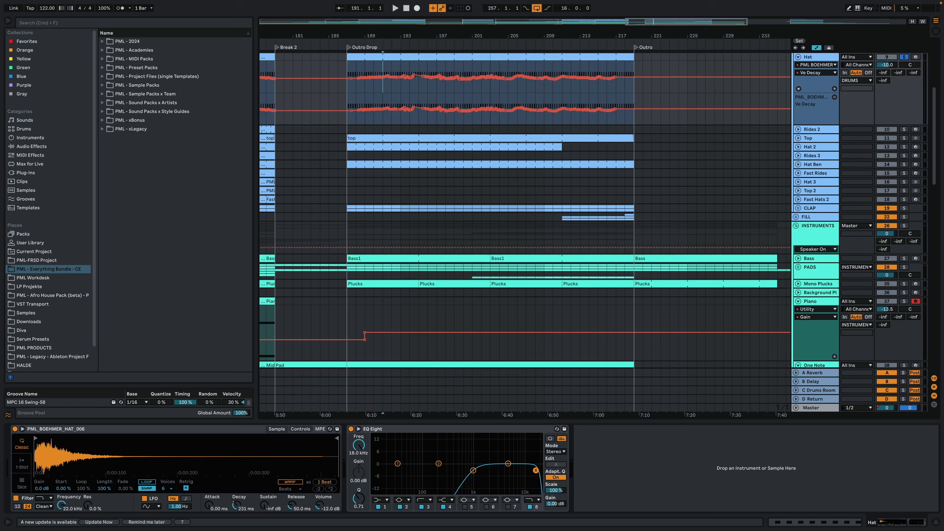
Play the Outro Drop from bar 191 while following the Hat's decay automation up close.
drag(387, 36, 402, 78)
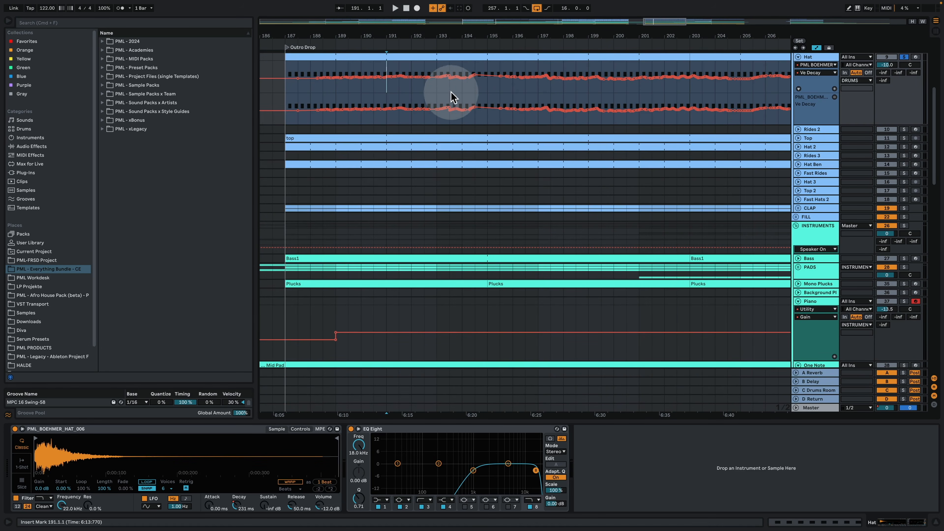
key(space)
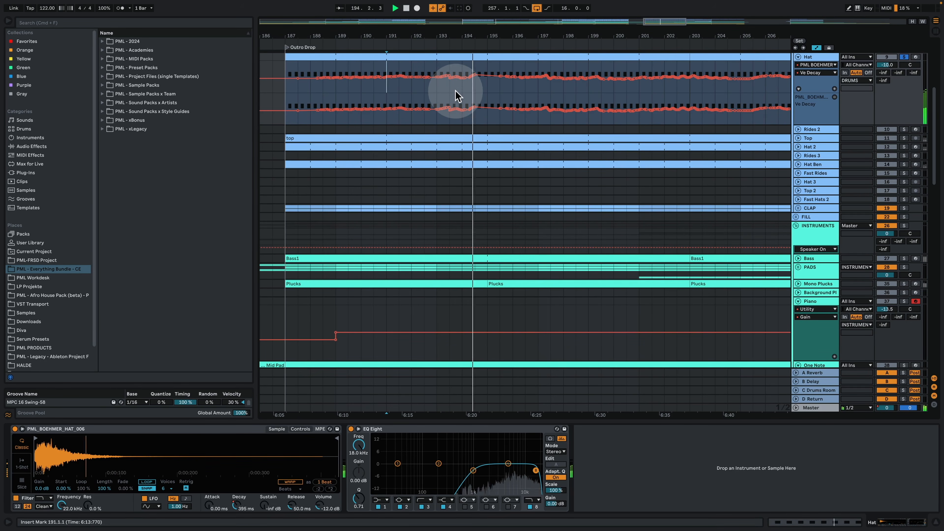
Stop playback and copy the Clap 1 and Clap 2 clips from the Drop Full section to the Loop section at bar 257.
key(space)
drag(476, 34, 466, 4)
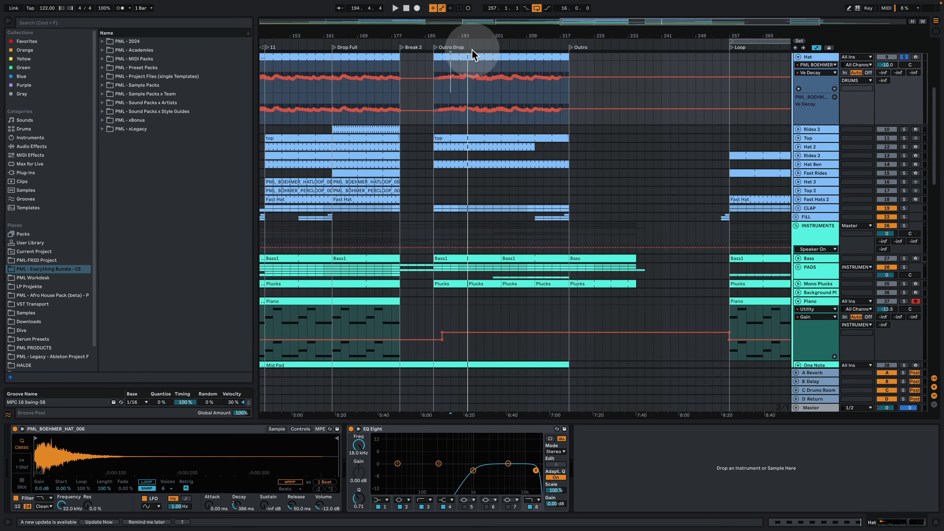
click(502, 149)
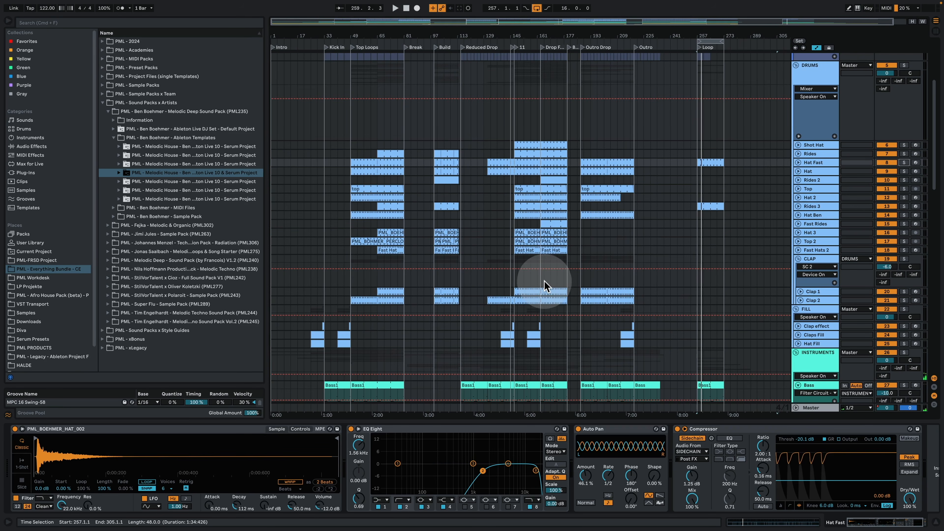
mouse_move(542, 287)
mouse_down()
mouse_move(563, 300)
mouse_move(727, 294)
mouse_move(711, 294)
mouse_up()
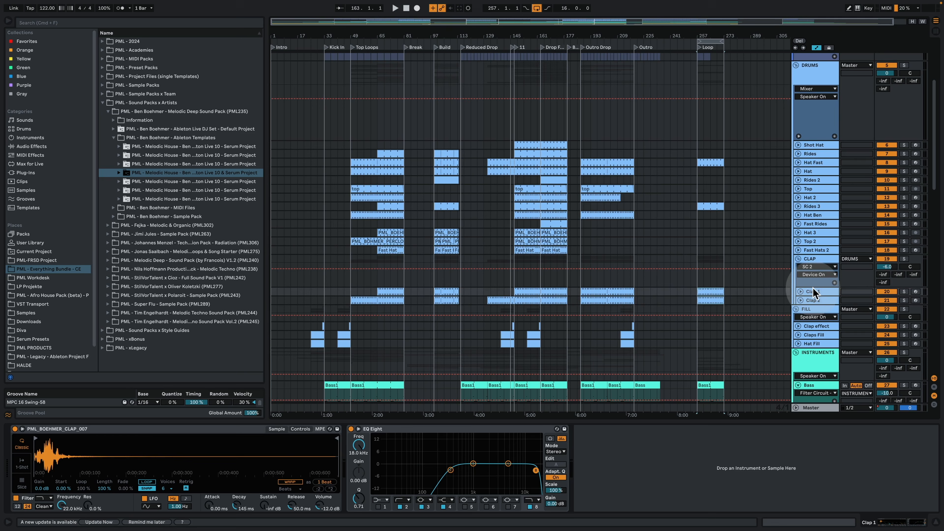
Audition Clap 1 and Clap 2 soloed individually and together in the Loop section.
click(903, 292)
key(space)
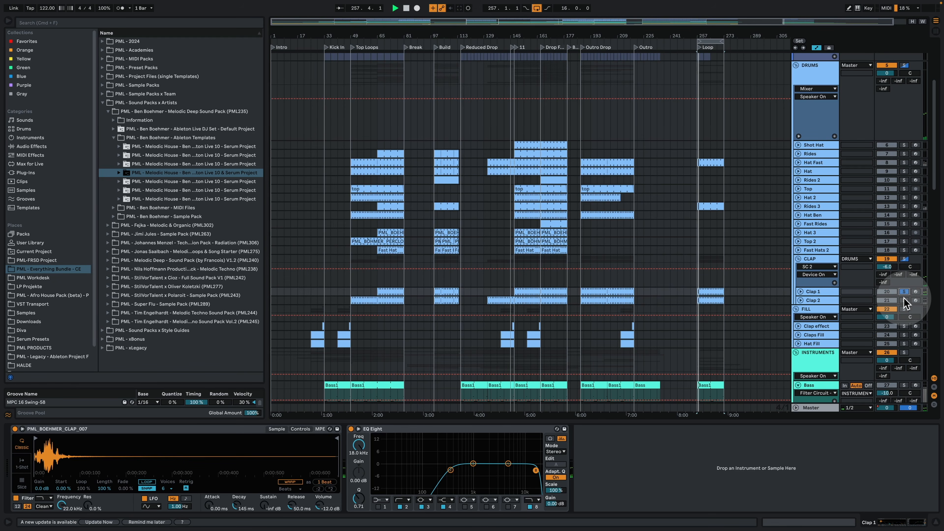
click(904, 300)
click(815, 299)
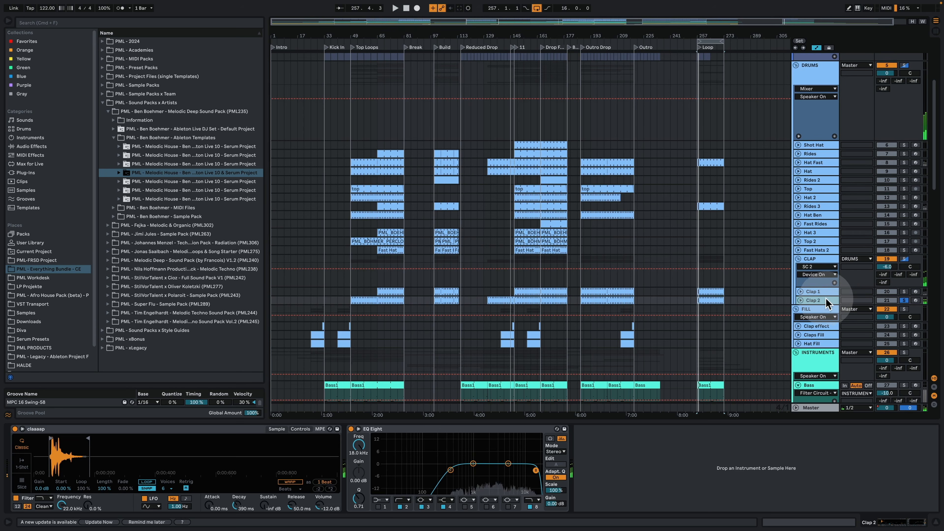
super+click(904, 292)
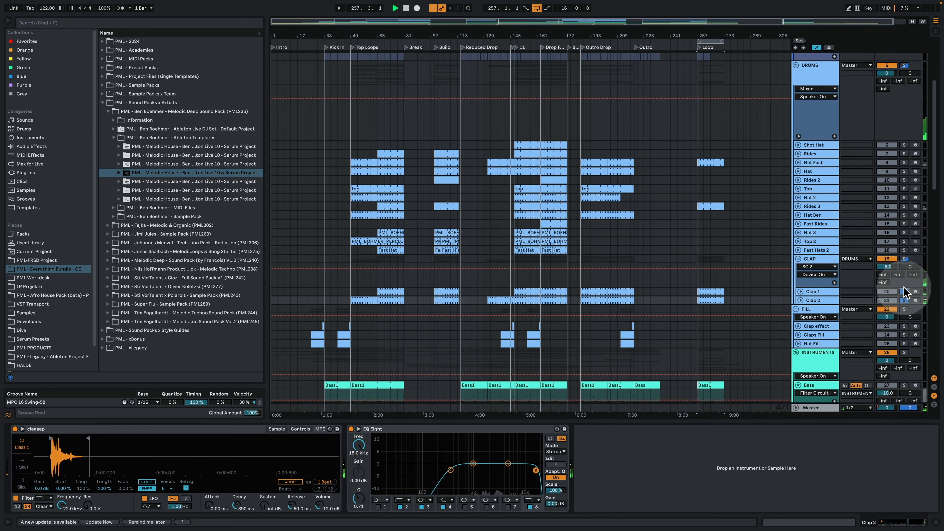
key(space)
Audition the claps with the Kick soloed alongside them, clear the solos and play the full loop.
scroll(855, 281, up, 5)
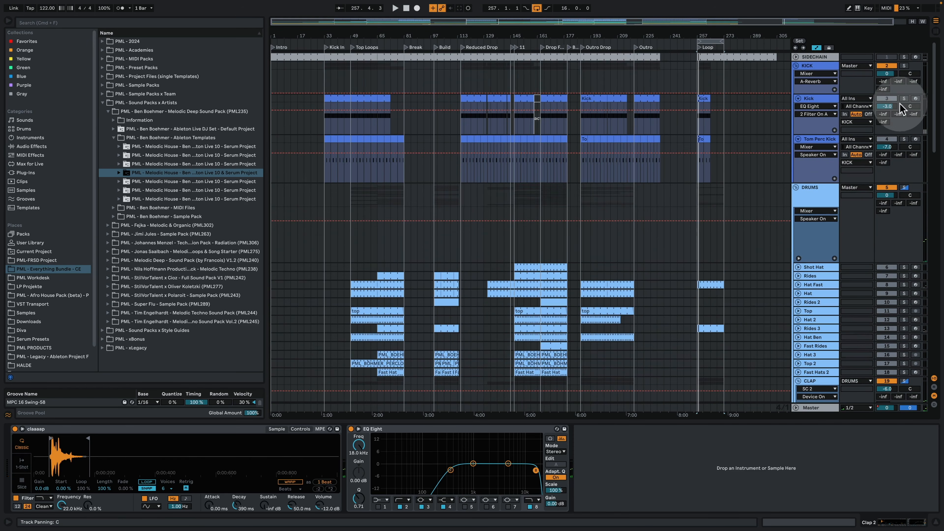
super+click(904, 99)
key(space)
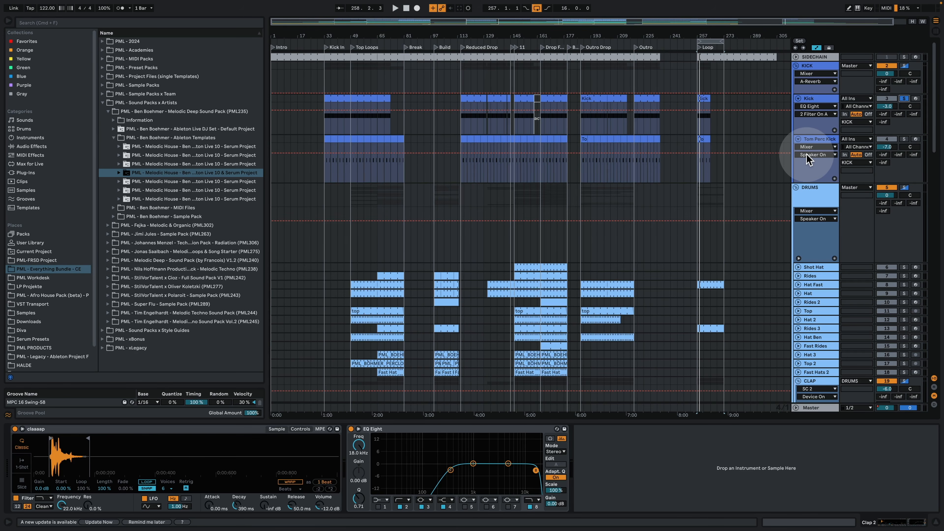
click(904, 99)
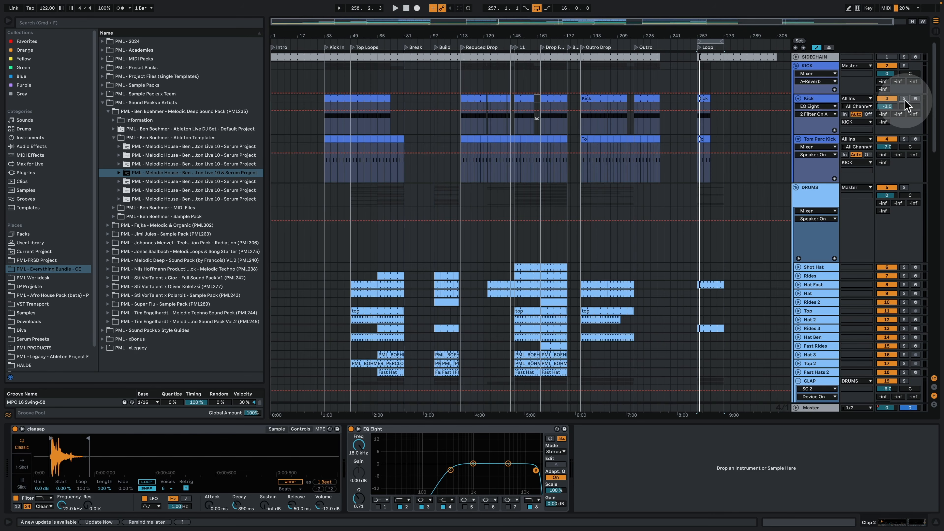
key(space)
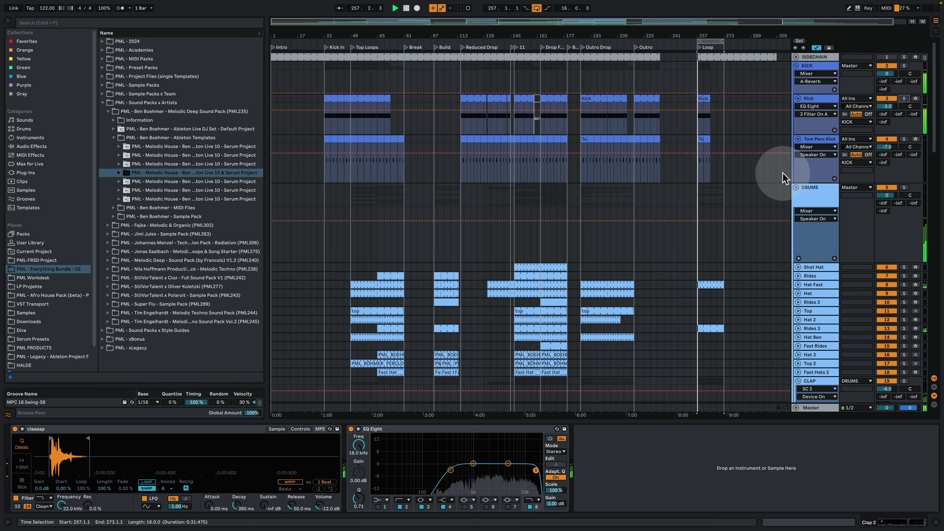
Solo and audition Fast Hats 2, and copy its Fast Hat clip from the Drop Full section to the Loop section at bar 257.
scroll(747, 201, down, 5)
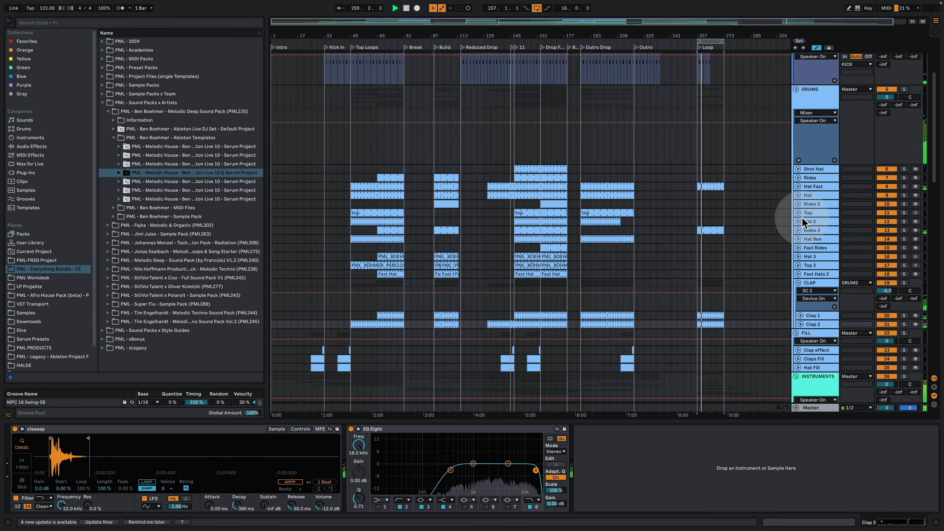
click(798, 274)
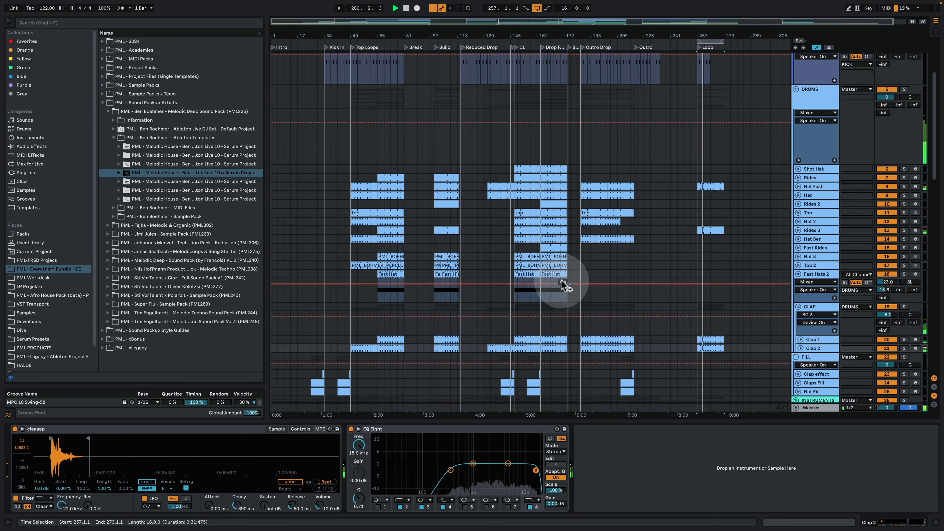
click(552, 274)
click(905, 274)
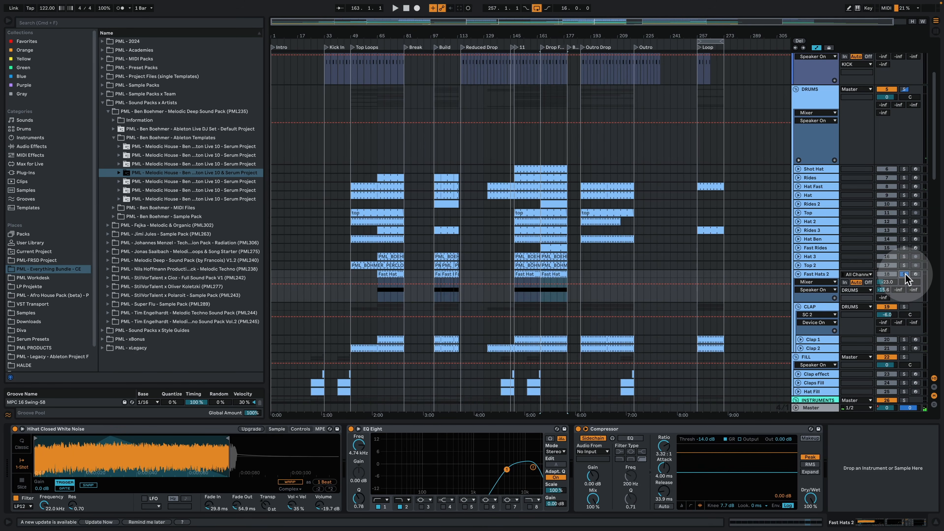
key(space)
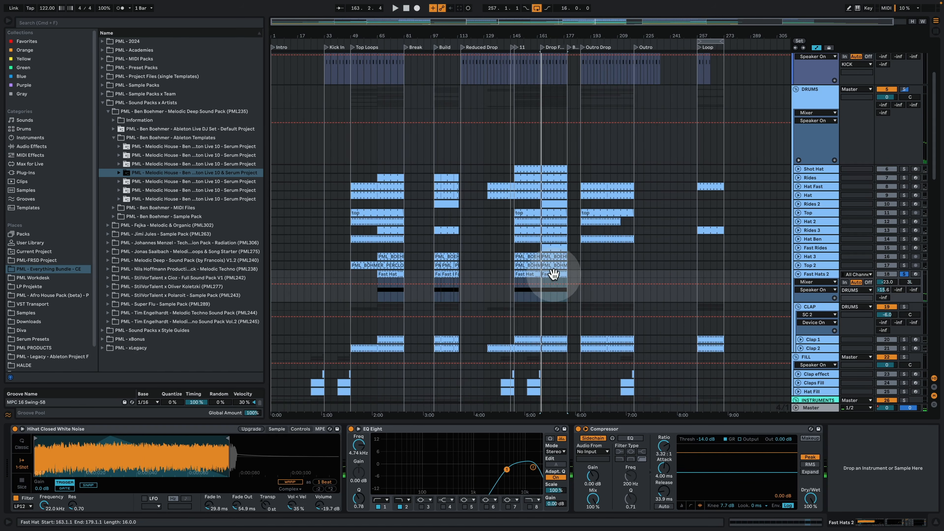
drag(553, 274, 711, 284)
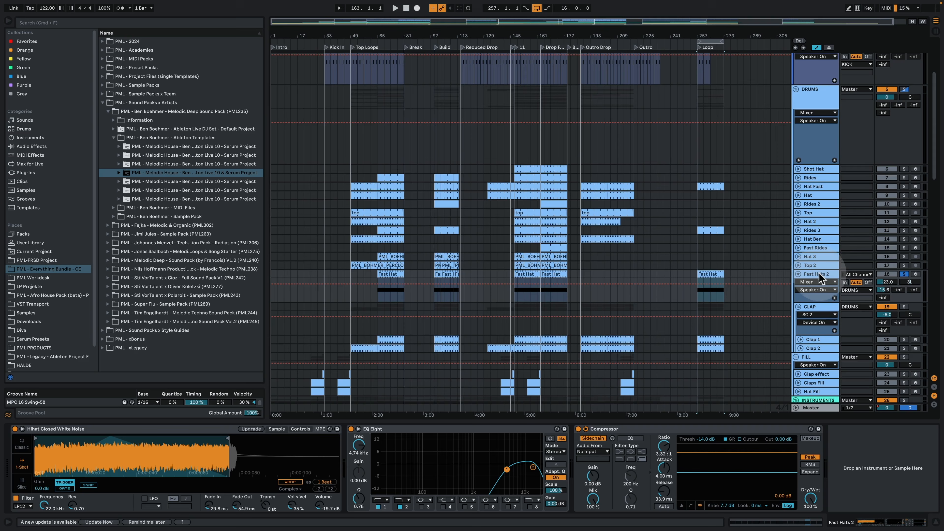
Examine the note velocities of the copied Fast Hat clip in an enlarged velocity lane, and return to the arrangement and device view.
click(720, 271)
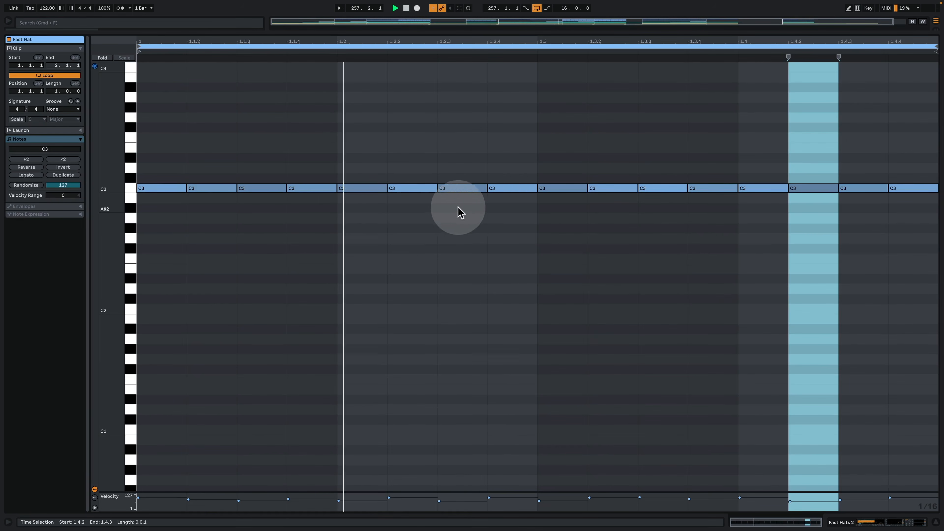
drag(130, 493, 147, 334)
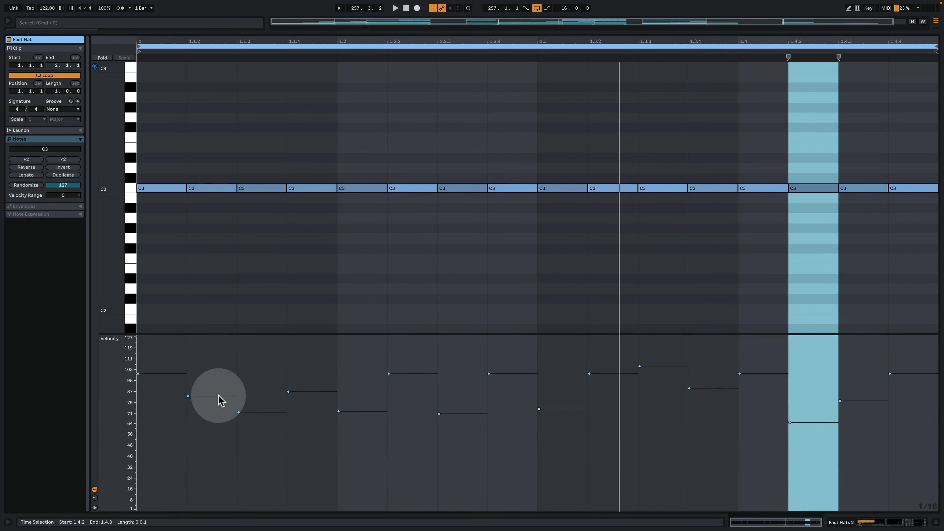
click(897, 523)
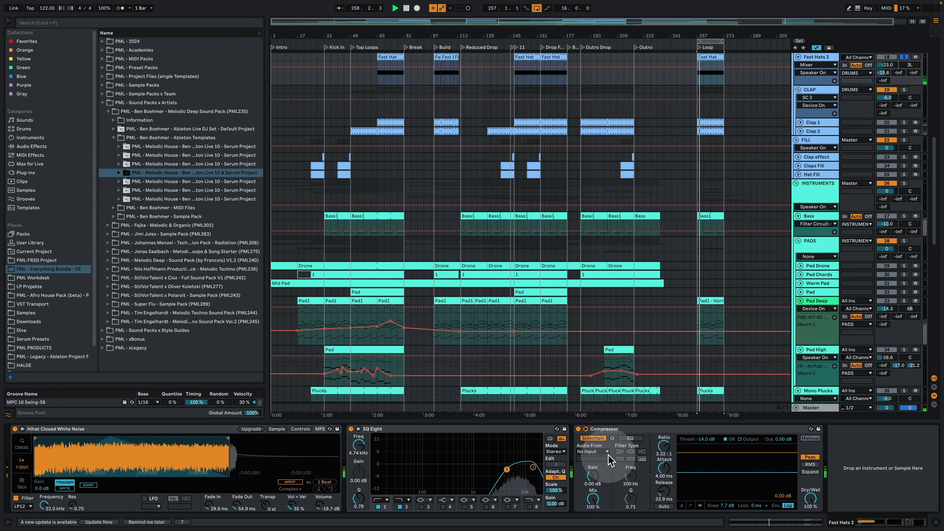
Set the Fast Hats 2 Compressor's sidechain source to SIDECHAIN, and audition it soloed and with the full loop.
key(space)
click(595, 449)
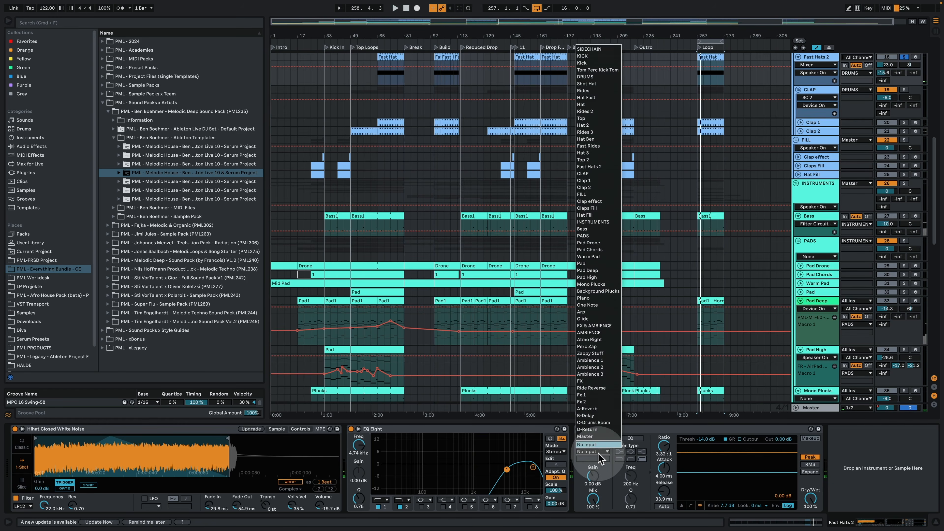
click(655, 62)
key(space)
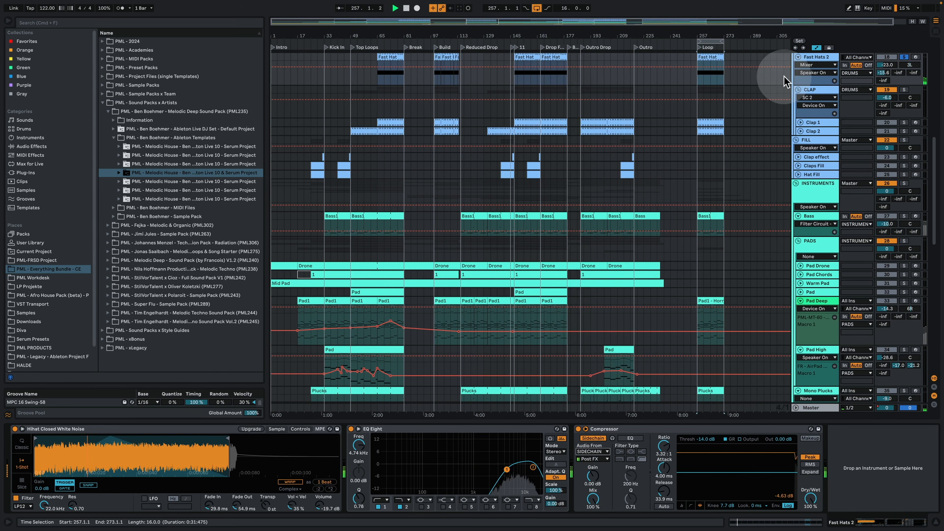
scroll(781, 160, up, 1)
scroll(791, 222, up, 5)
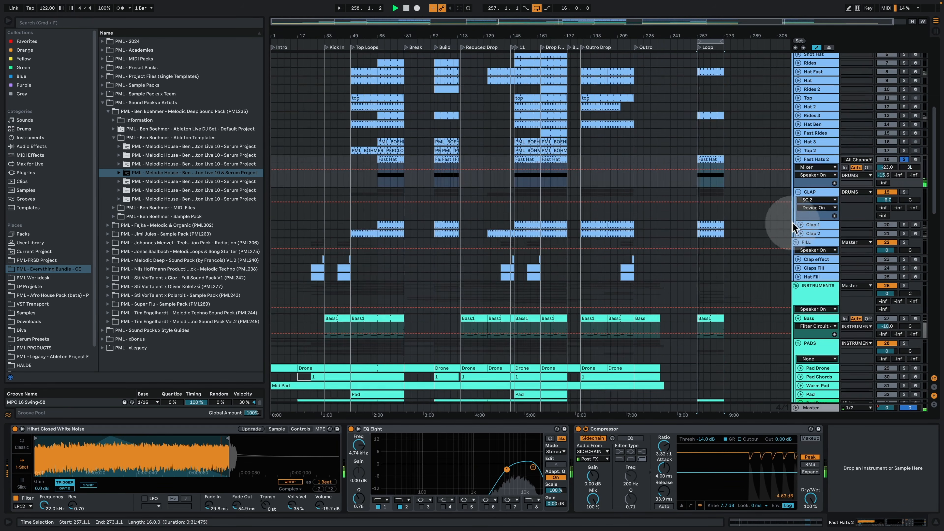
key(space)
key(space)
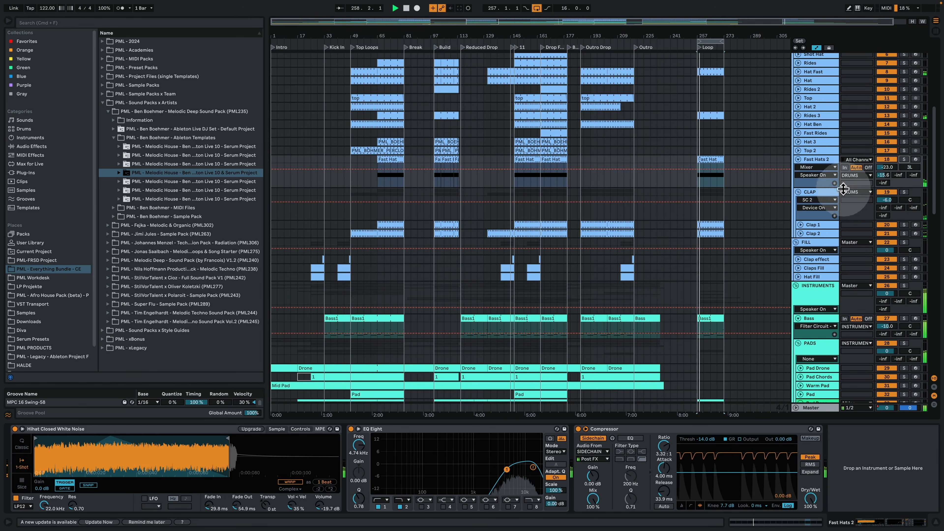
Stop playback and inspect the devices on the Clap 1 and Clap 2 tracks.
click(832, 223)
key(space)
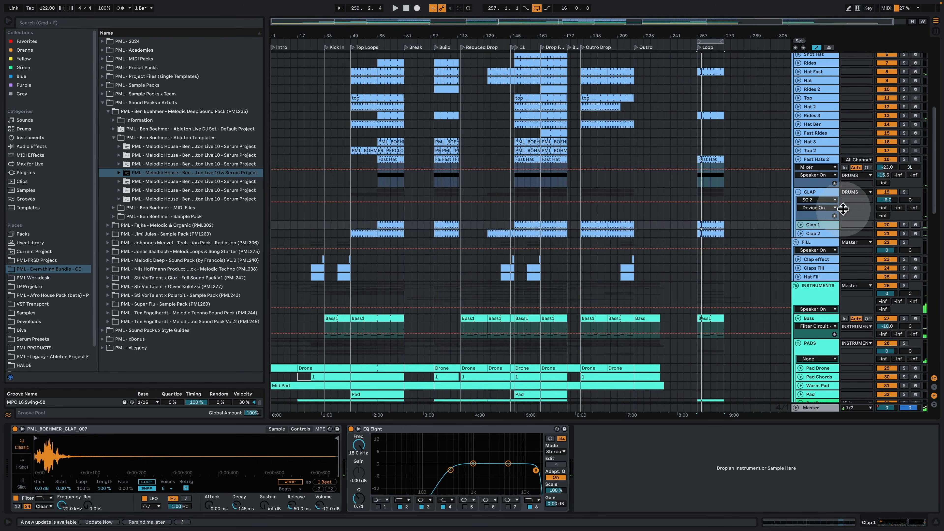
click(823, 234)
click(823, 225)
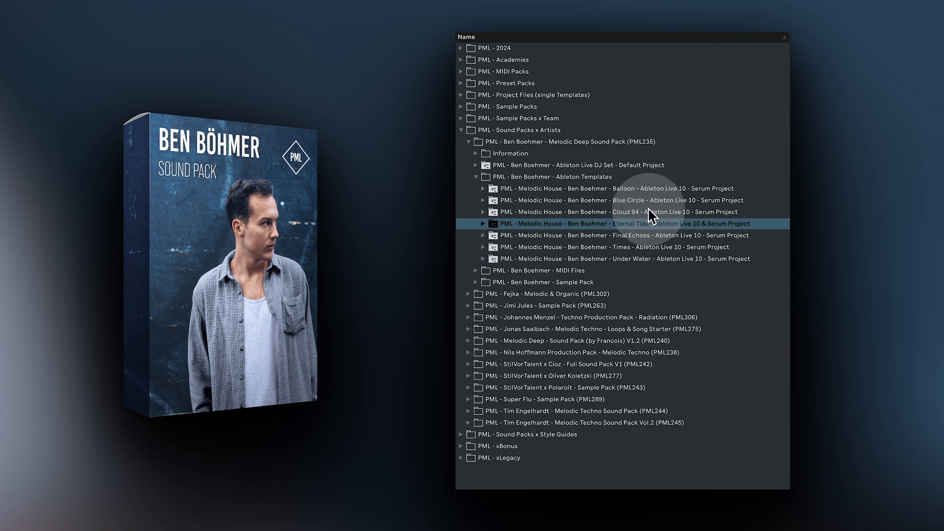
Browse the Ben Boehmer Sample Pack's One Shots and Perc Loops, and preview PML_BOEHMER_PERCLOOP_009_122BPM.wav.
click(482, 284)
click(483, 223)
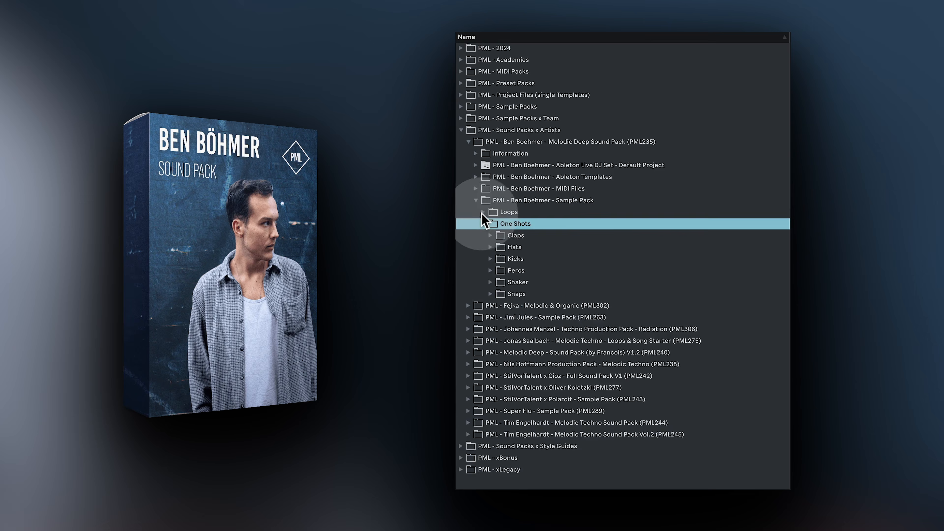
click(483, 212)
click(496, 232)
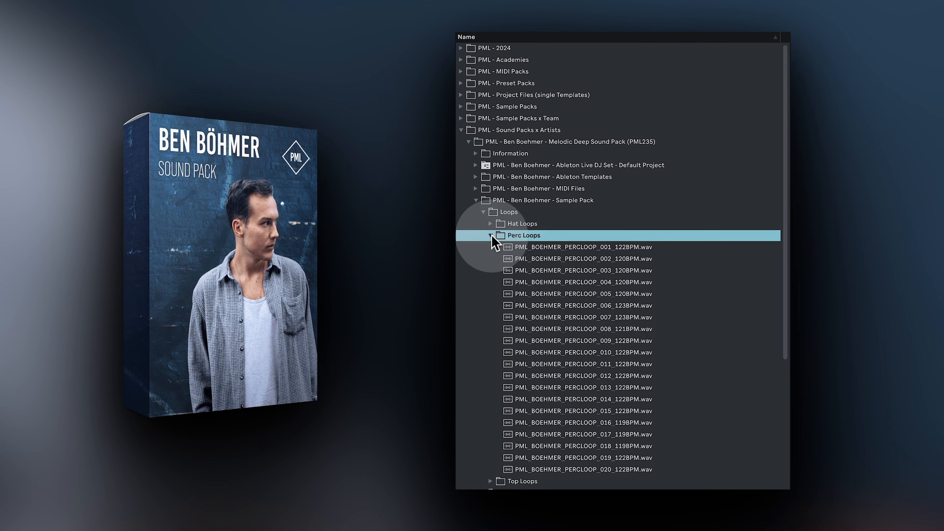
click(594, 340)
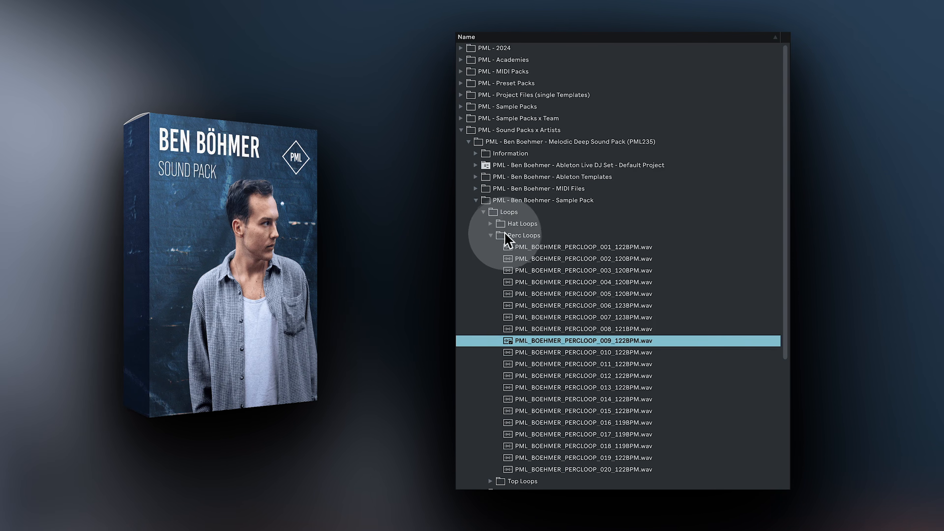
Preview PML_BOEHMER_HATLOOP_007_122BPM.wav and PML_BOEHMER_HATLOOP_012_122BPM.wav from Hat Loops, and collapse the Sample Pack folder.
click(491, 224)
click(578, 305)
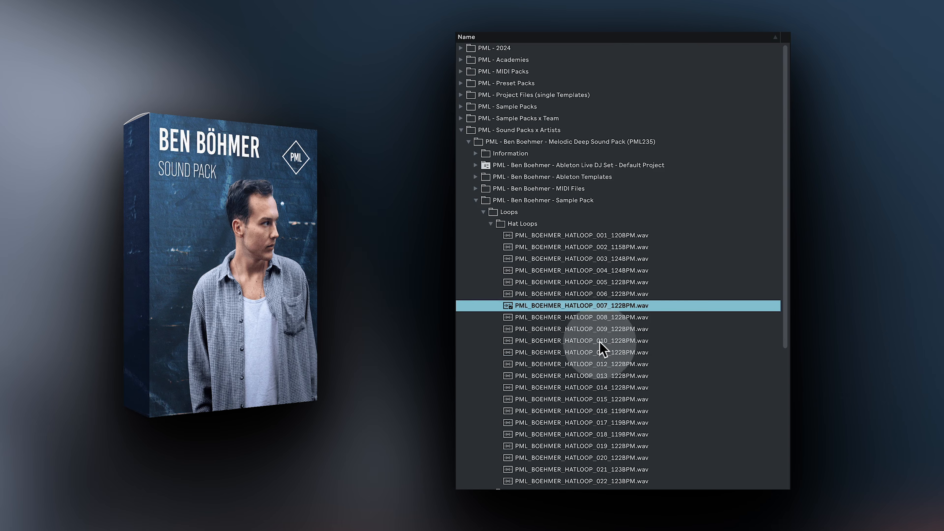
click(600, 365)
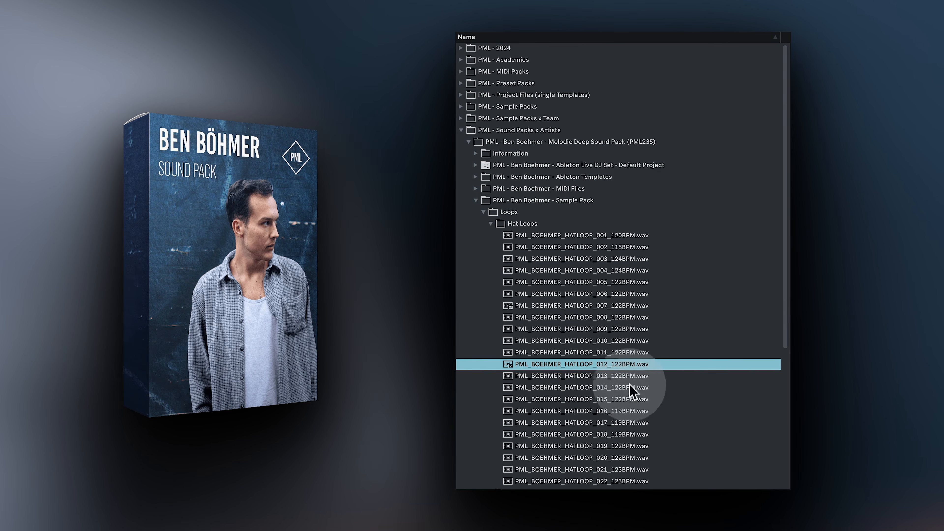
click(491, 223)
click(475, 200)
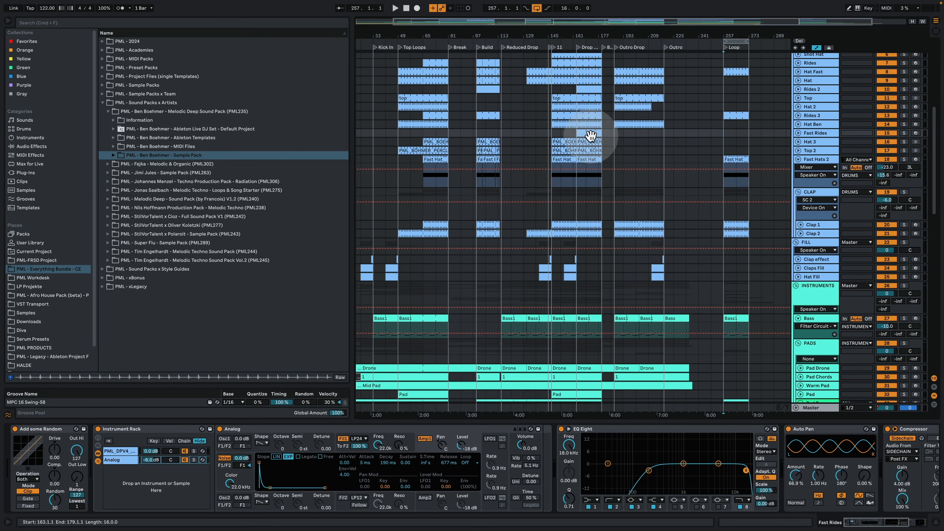
Copy the Fast Rides clip from the Drop Full section to the Loop section at bar 257.
click(589, 134)
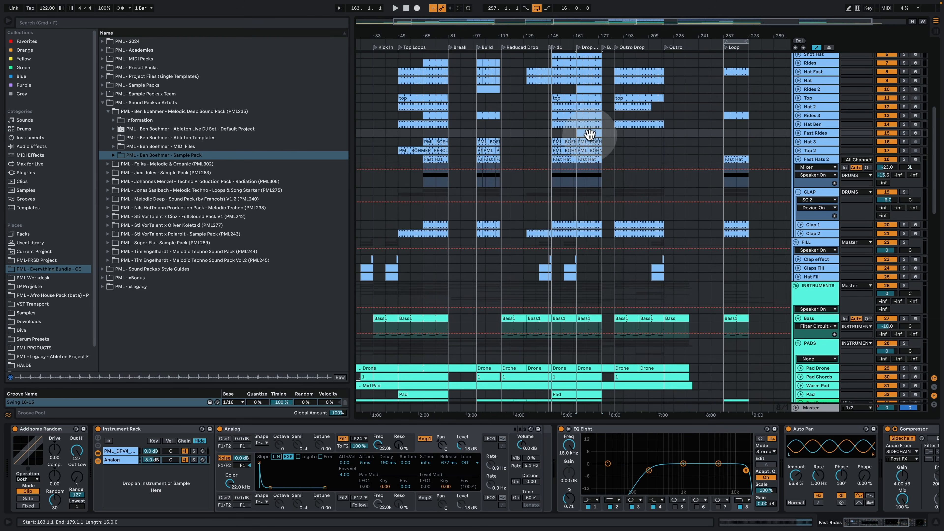
drag(585, 133, 733, 140)
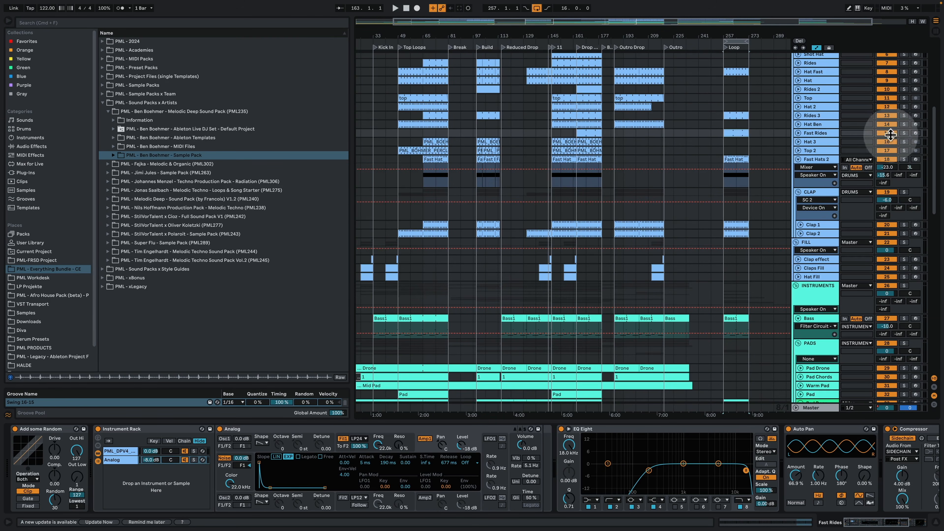
Solo and audition the Fast Rides track, and inspect the ride sample and Analog chains in its Instrument Rack.
click(904, 133)
key(space)
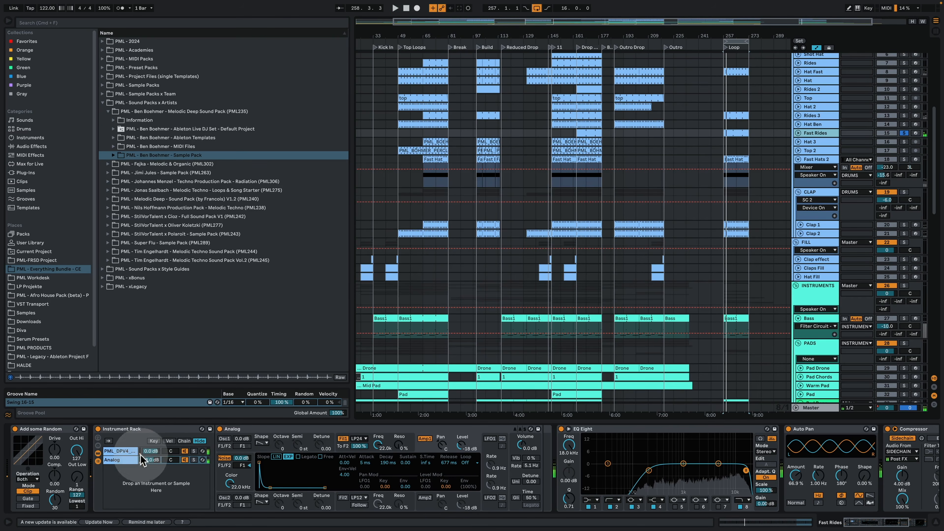
click(123, 451)
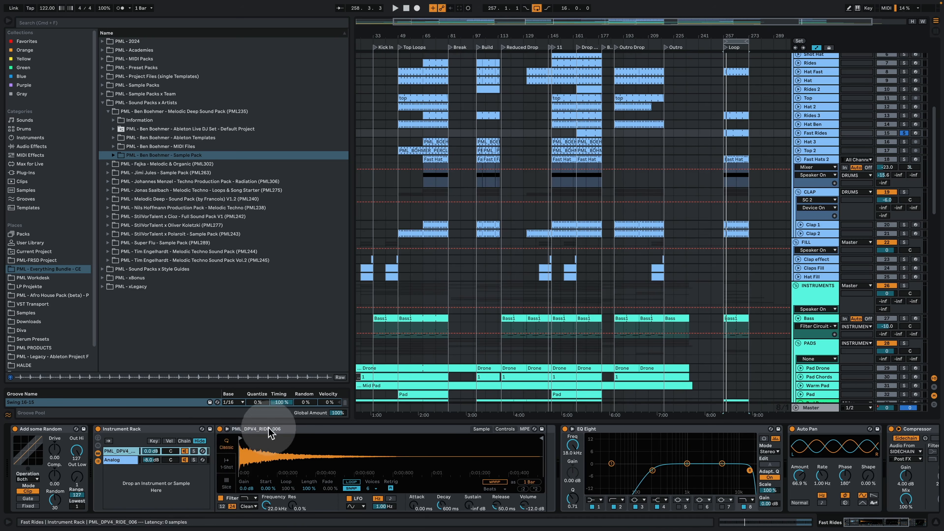
click(119, 461)
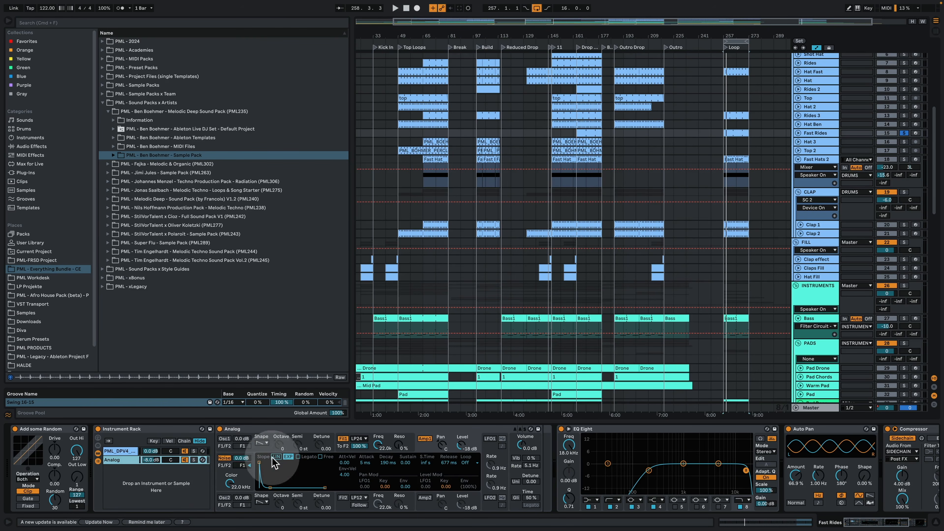
Solo the Analog chain in the Fast Rides rack, play the loop and view the notes of its clip at bar 257.
click(185, 451)
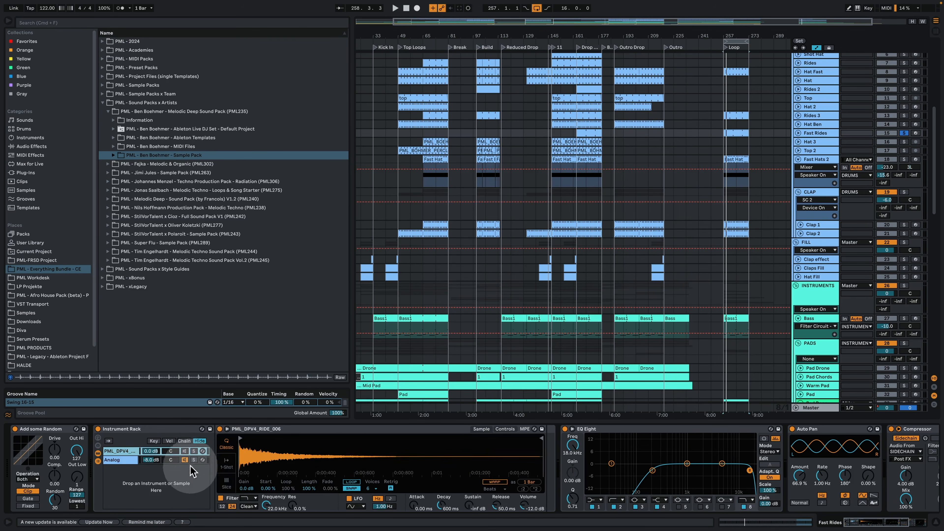
click(193, 461)
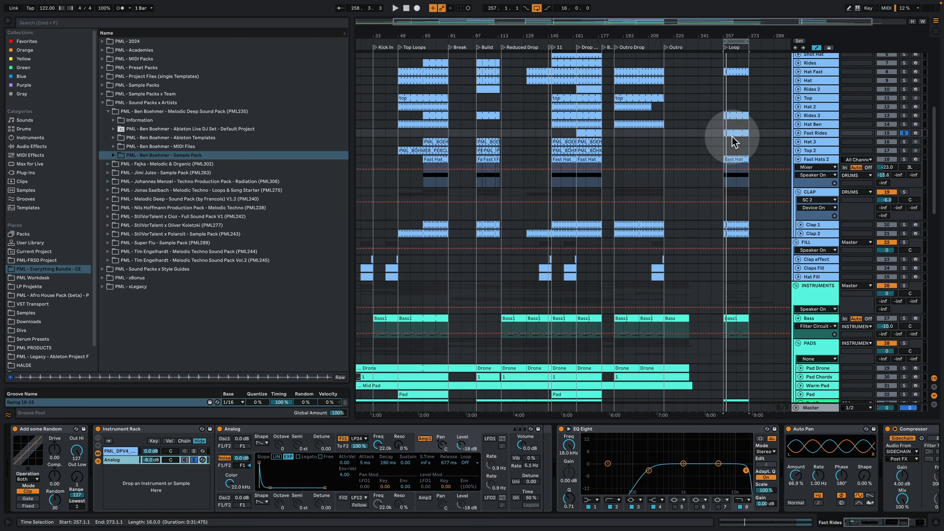
key(space)
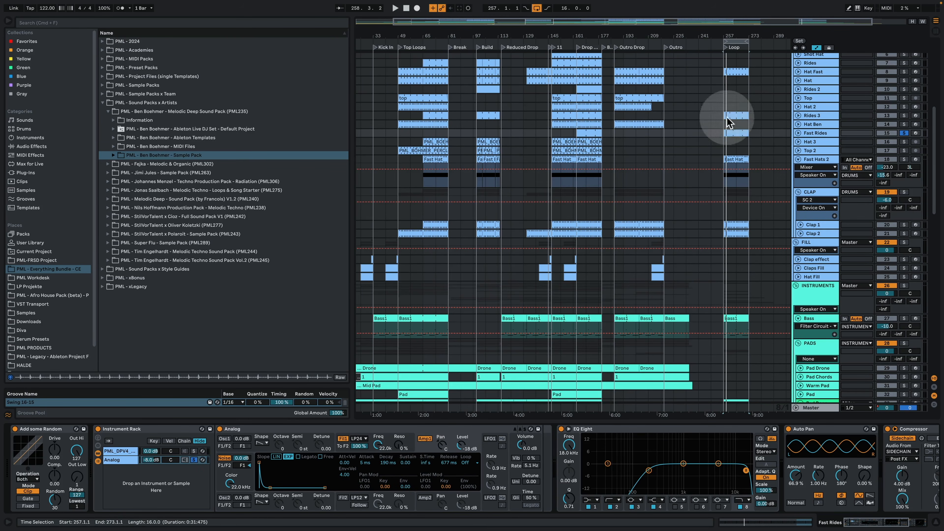
click(735, 135)
double_click(735, 133)
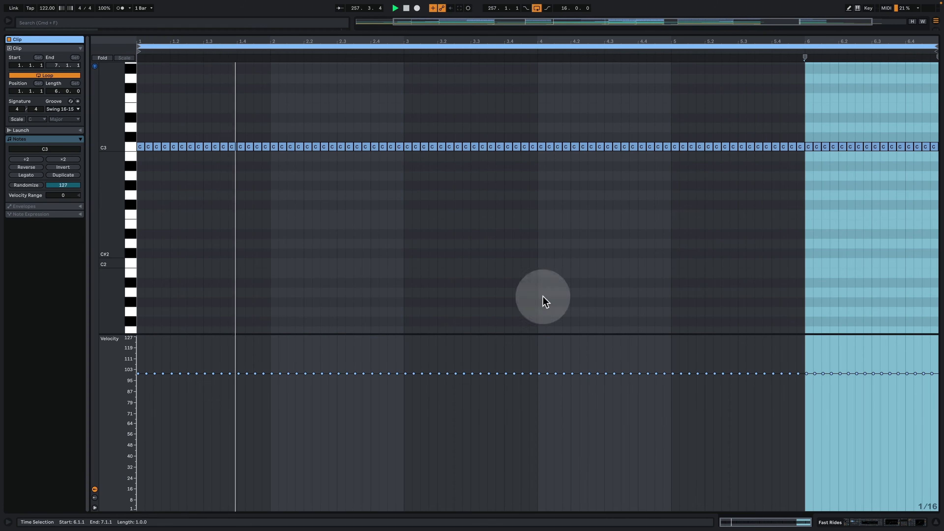
click(874, 519)
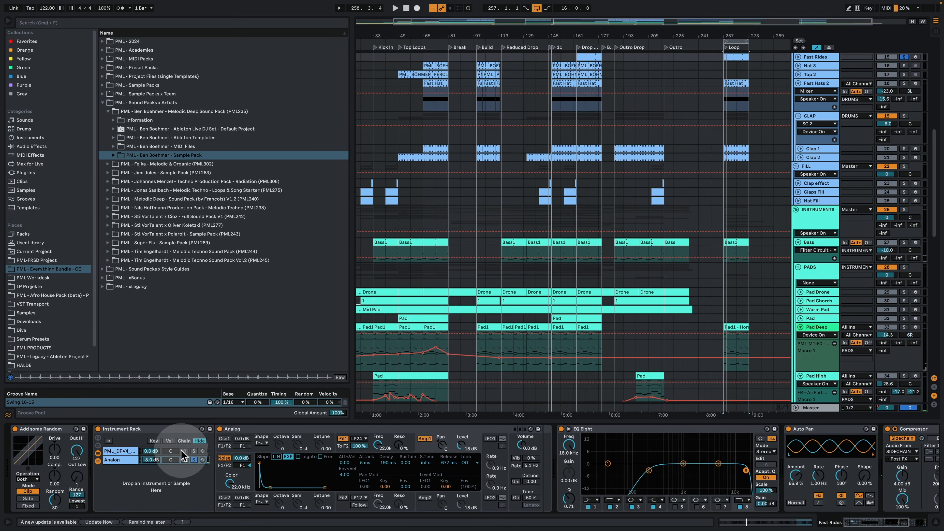
Unsolo the Analog chain, reactivate the ride sample chain, and play the full loop with the Fast Rides track unsoloed.
click(194, 452)
click(194, 460)
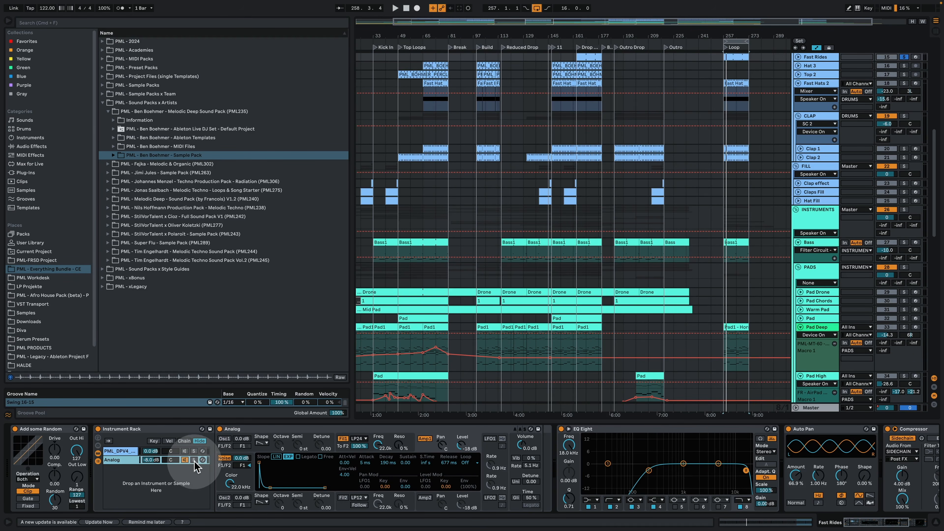
click(185, 451)
key(space)
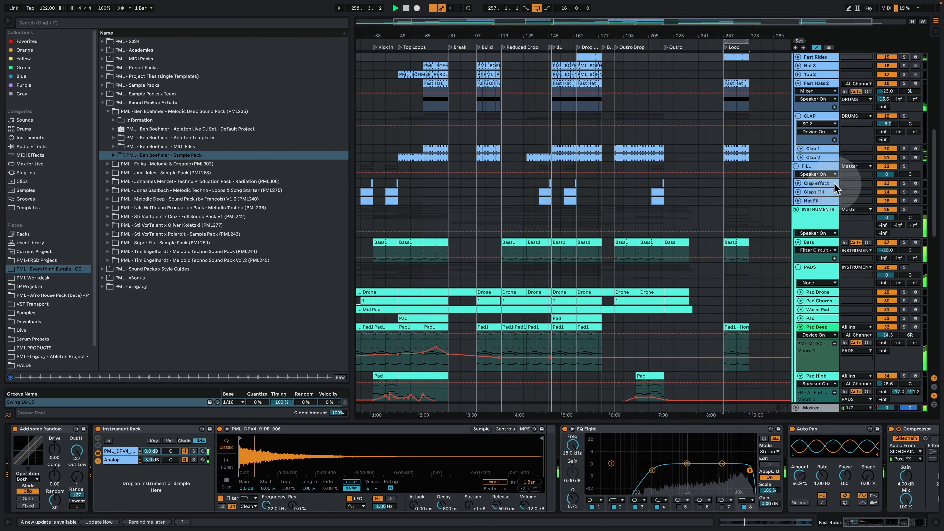
scroll(832, 198, up, 2)
scroll(832, 201, up, 4)
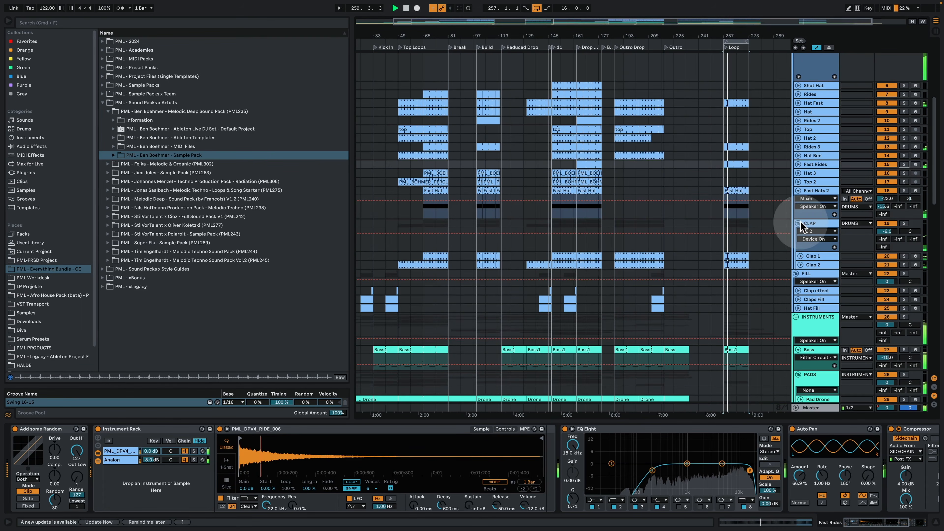
scroll(794, 234, down, 1)
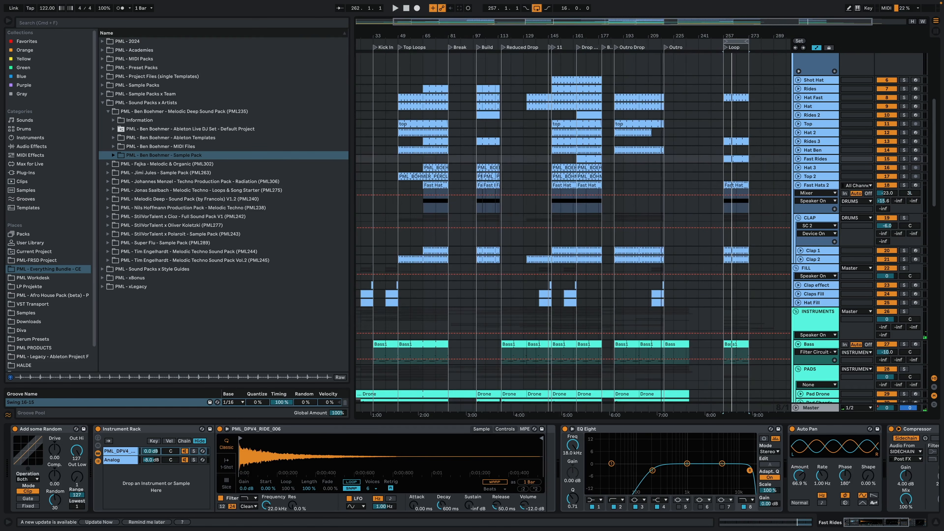
Copy the Clap effect, Claps Fill and Hat Fill clips from the end of the Outro Drop to bar 255, just before the Loop section.
drag(662, 36, 569, 77)
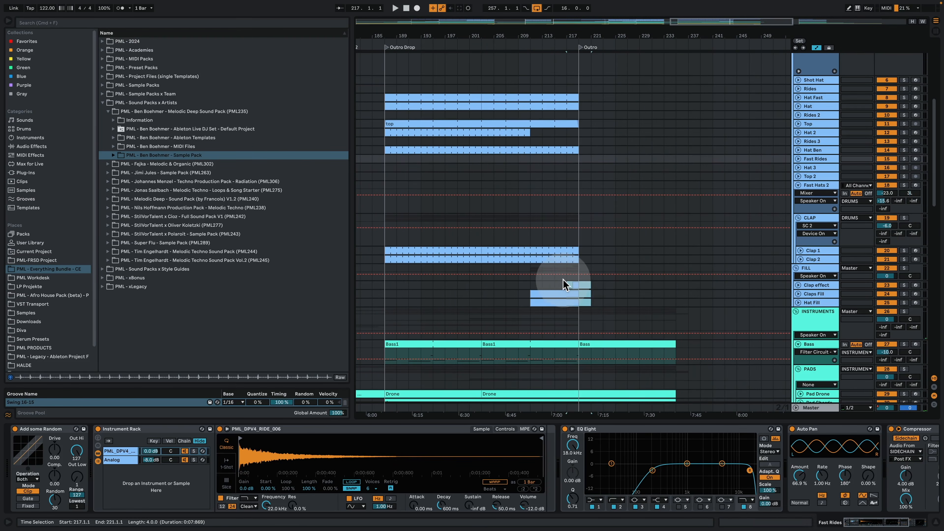
click(576, 285)
drag(580, 286, 789, 279)
drag(775, 33, 579, 36)
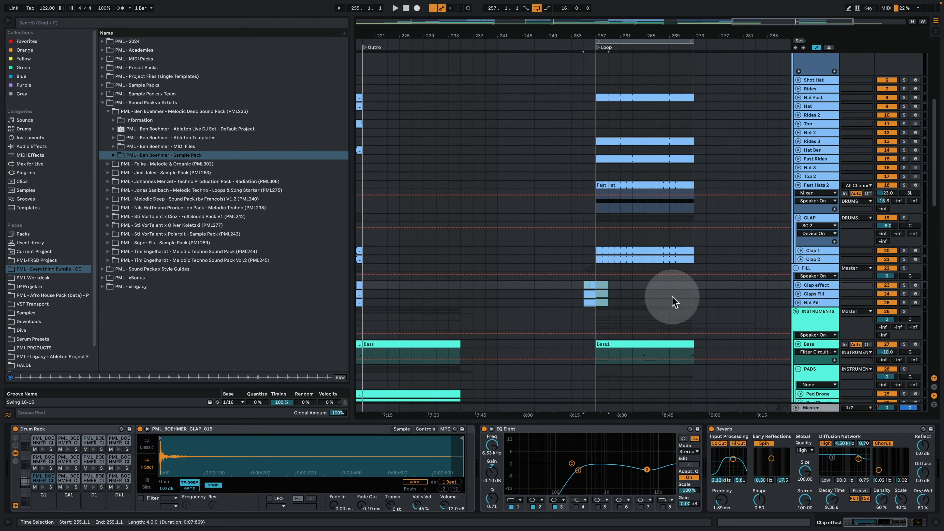
Unfold the Clap effect and Claps Fill tracks in the FILL group.
click(797, 285)
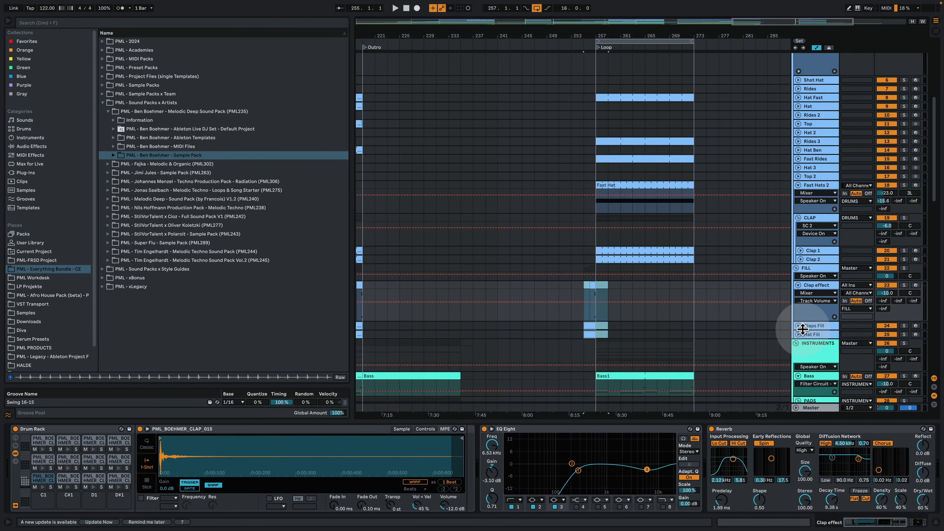
click(798, 327)
scroll(645, 312, down, 3)
Solo the Claps Fill track, audition its fill just before bar 257 and view the clip's notes.
click(601, 264)
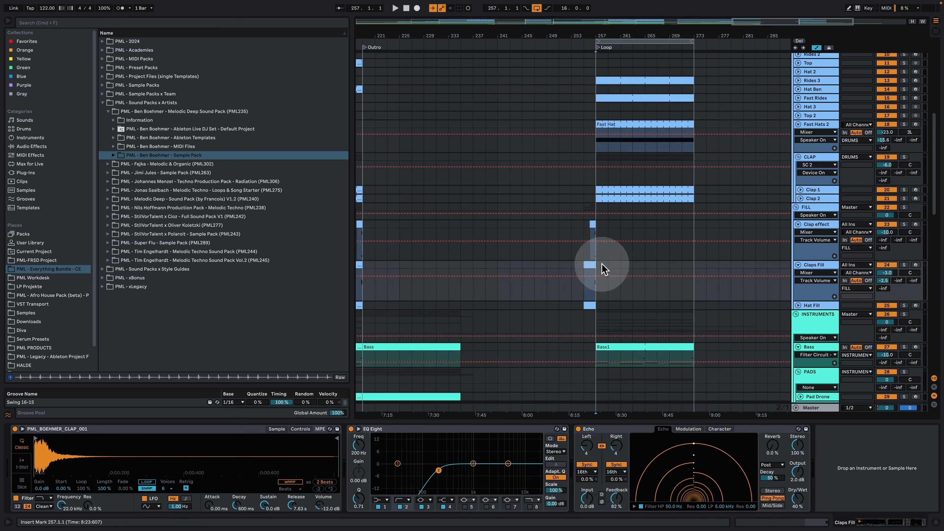
drag(591, 36, 600, 289)
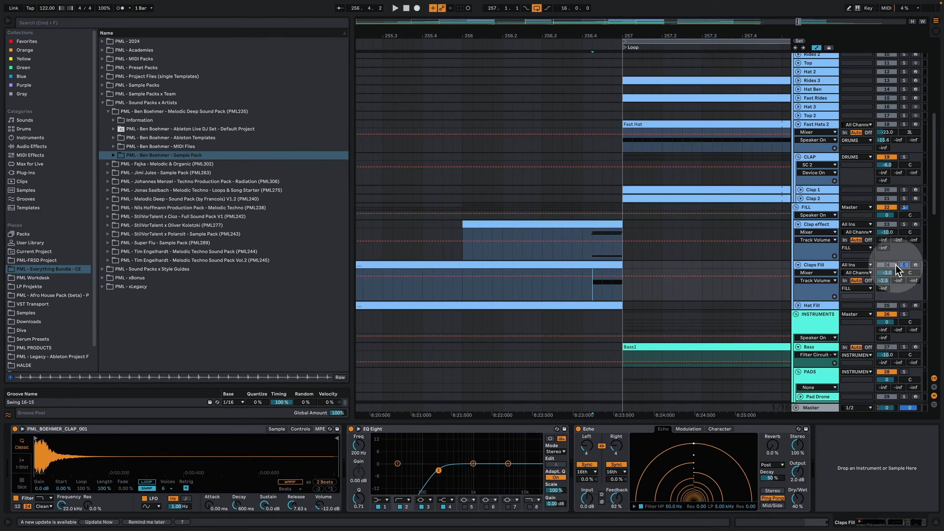
click(904, 265)
key(space)
click(602, 265)
double_click(602, 265)
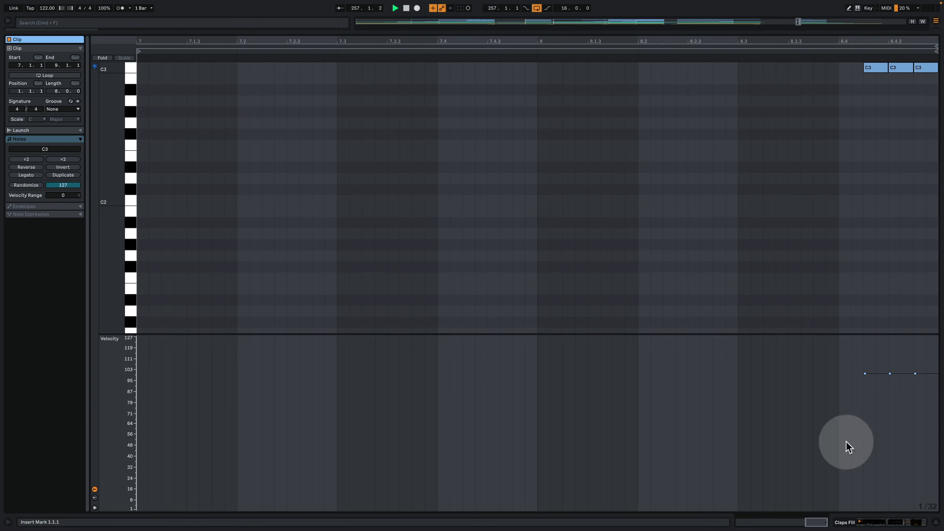
click(874, 521)
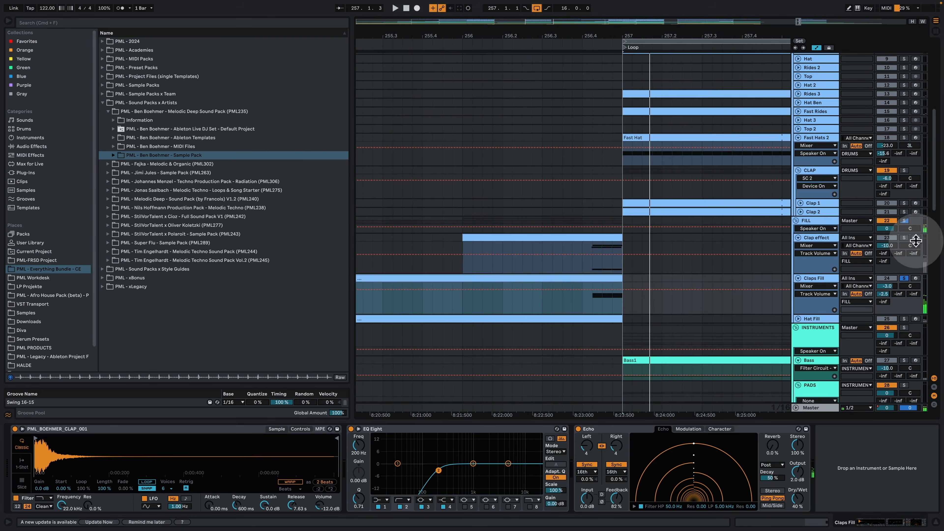
Solo the Clap effect and Hat Fill tracks too, unfold Hat Fill, and play the fills from 256.4.2.
click(599, 265)
key(space)
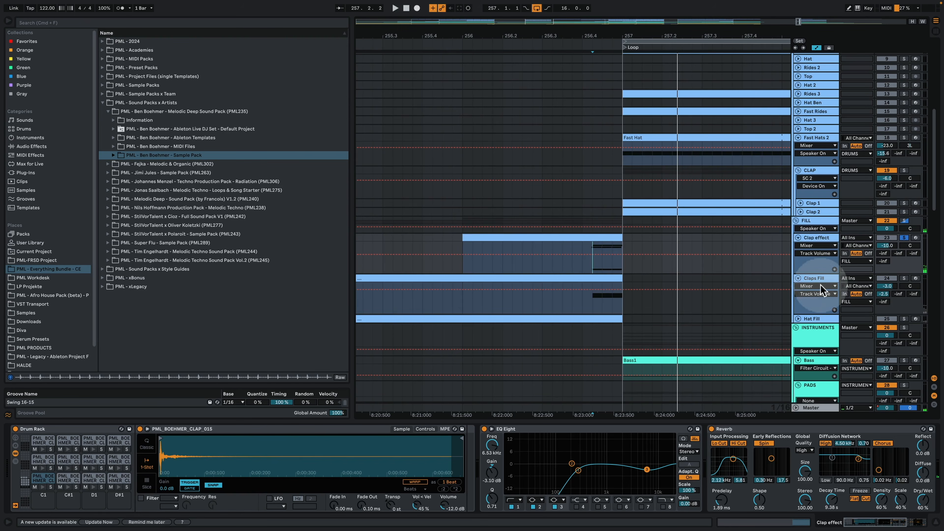
click(798, 319)
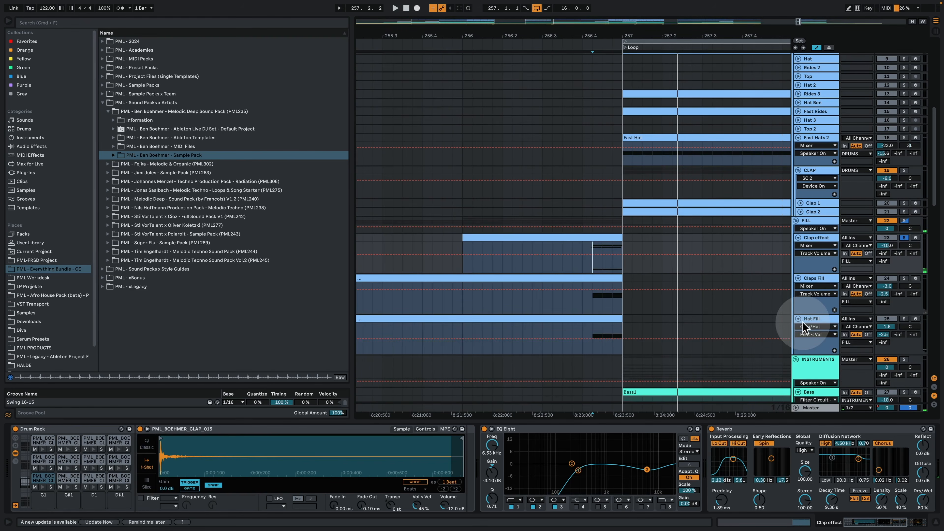
click(905, 319)
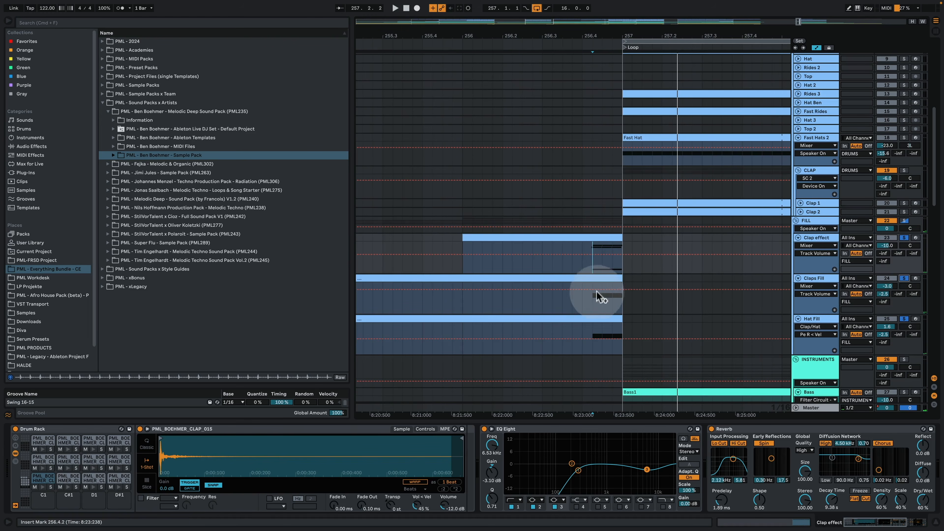
click(593, 308)
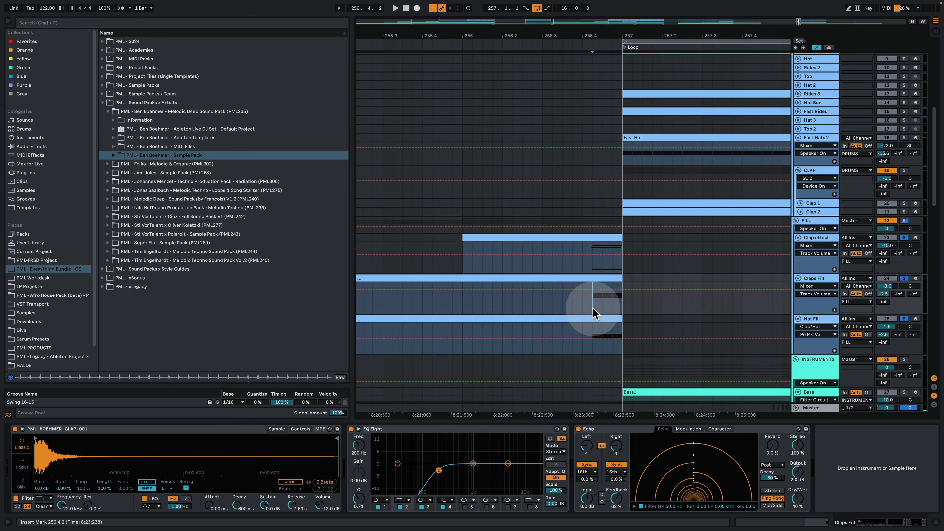
click(592, 331)
key(space)
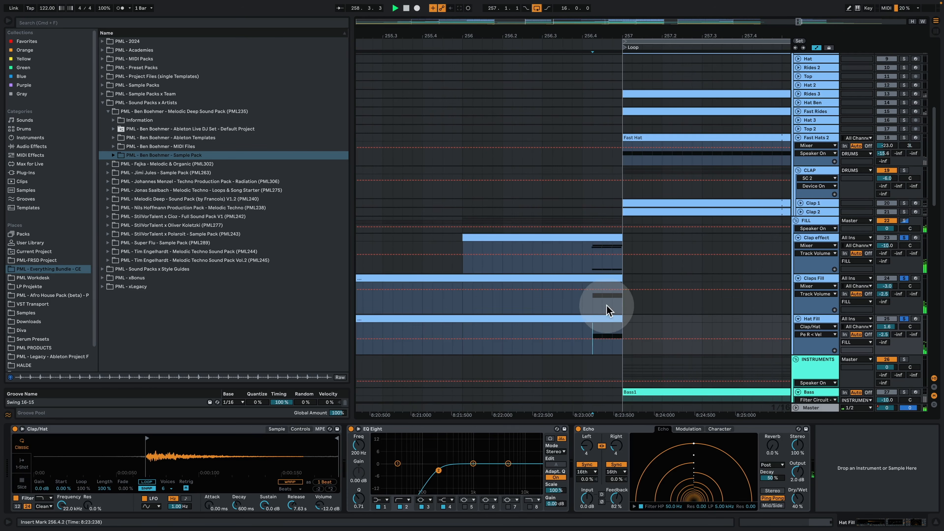
Look over the Loop section's bass, pad and pluck tracks, including the Pad Drone track's device chain.
drag(596, 35, 597, 3)
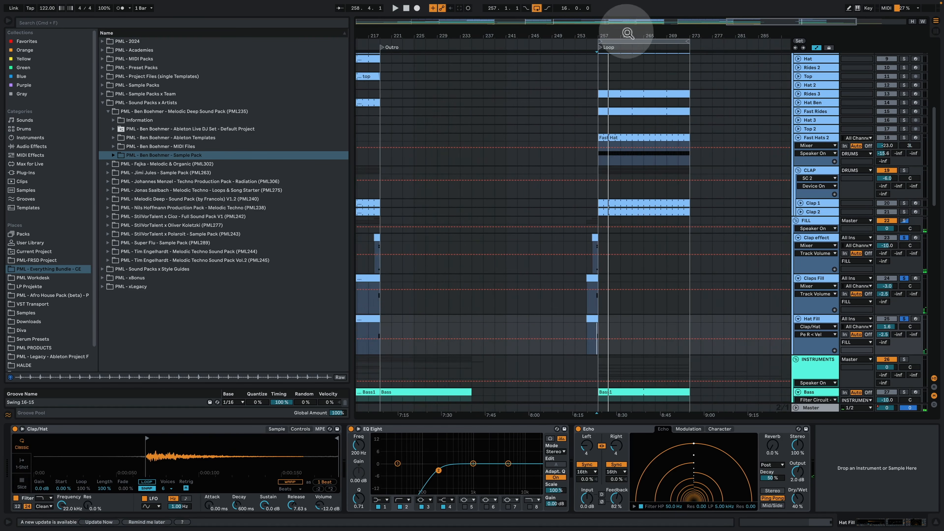
drag(626, 32, 651, 25)
scroll(674, 211, down, 5)
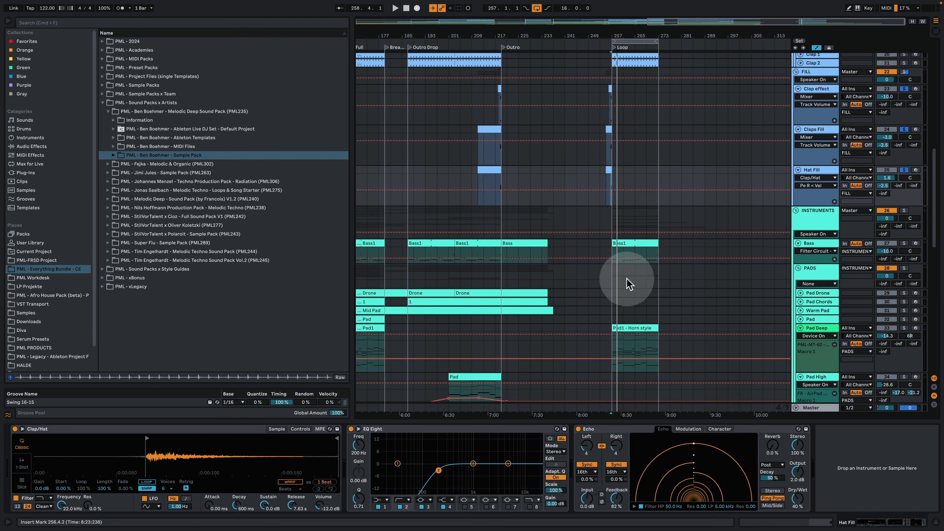
click(819, 294)
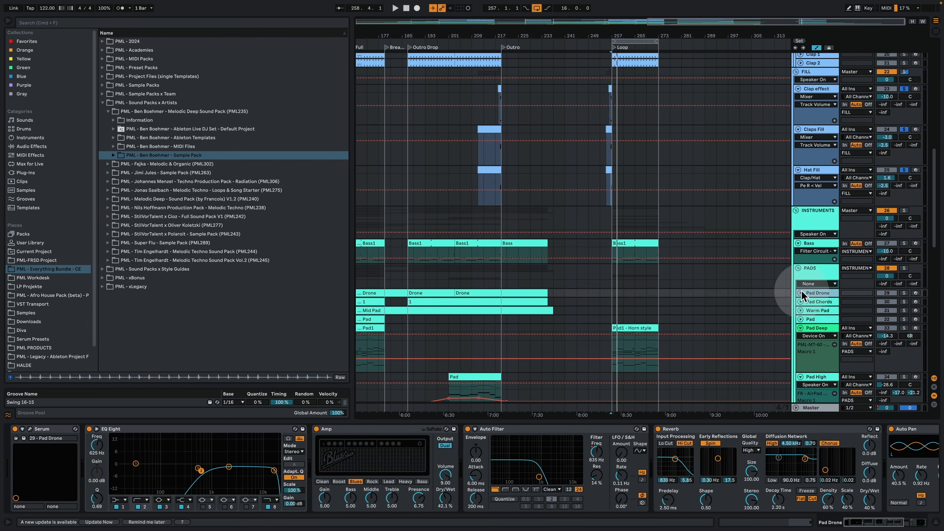
drag(617, 27, 616, 67)
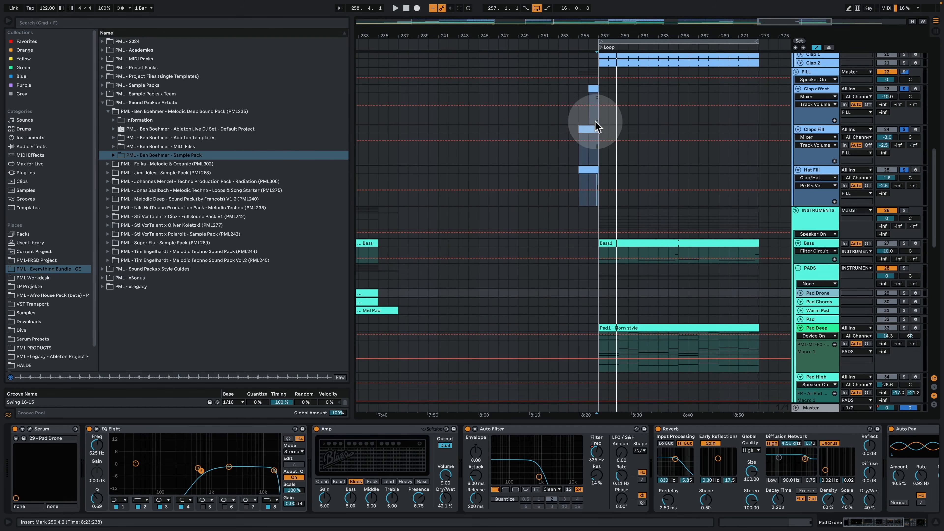
drag(621, 35, 614, 73)
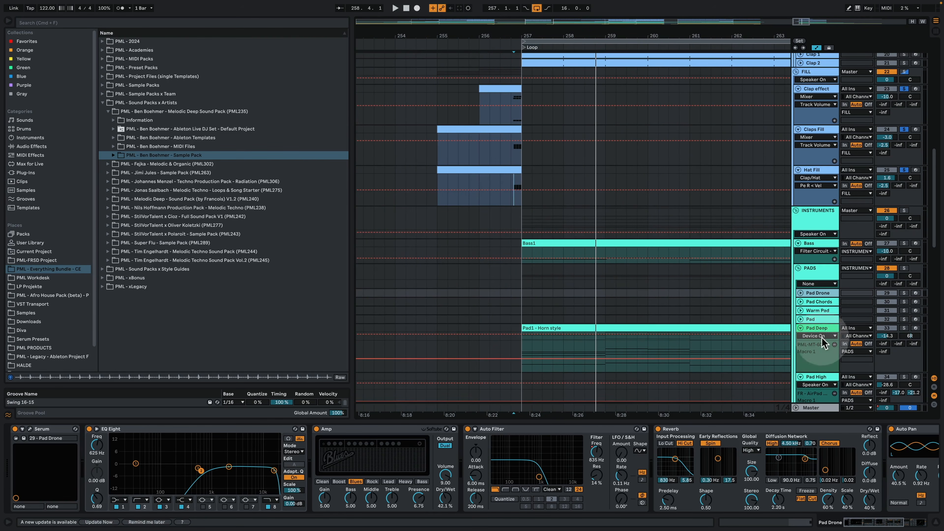
scroll(763, 316, down, 5)
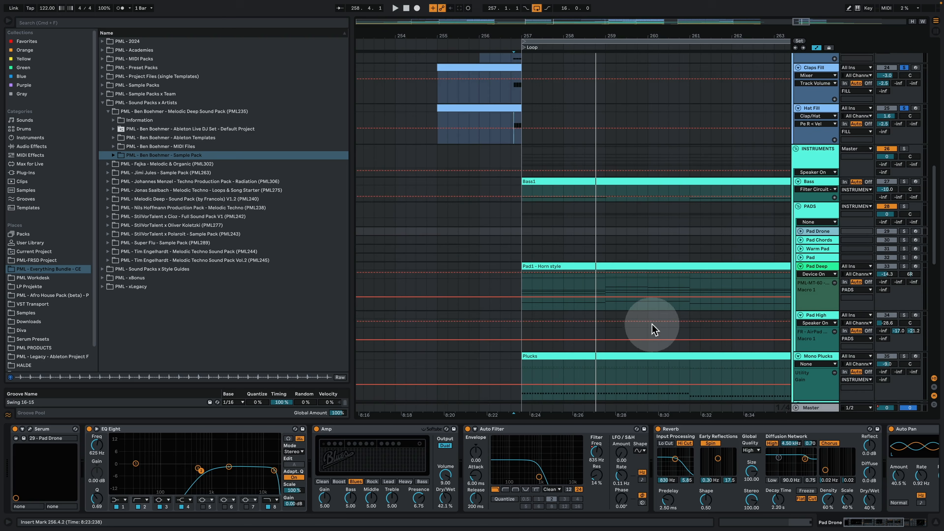
Open the Clap effect clip before bar 257 and audition its layered PML_BOEHMER_CLAP samples, including those on F2 and F1.
scroll(661, 325, up, 5)
scroll(654, 262, up, 3)
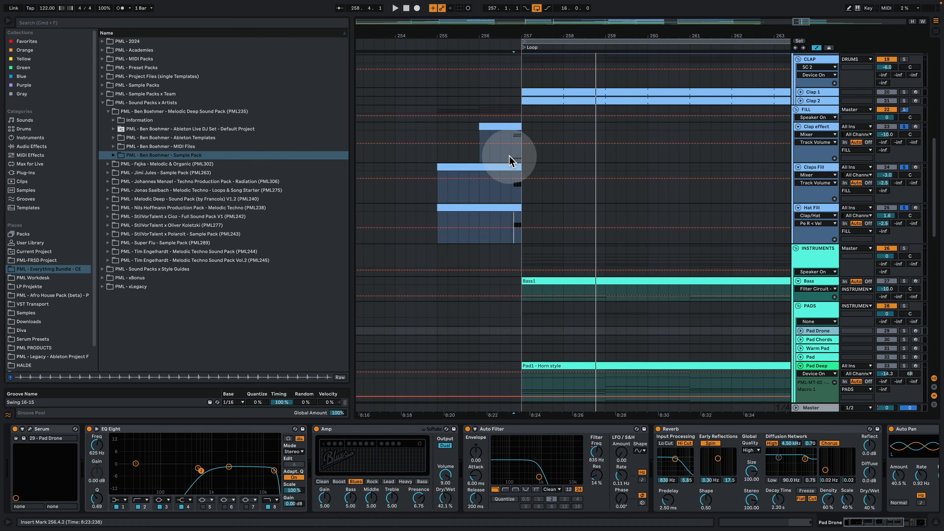
click(512, 159)
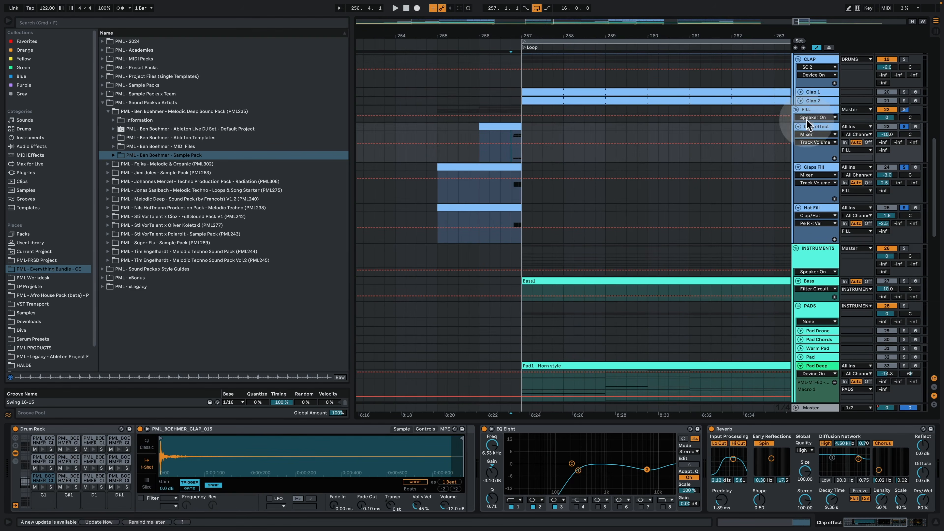
double_click(513, 126)
click(566, 256)
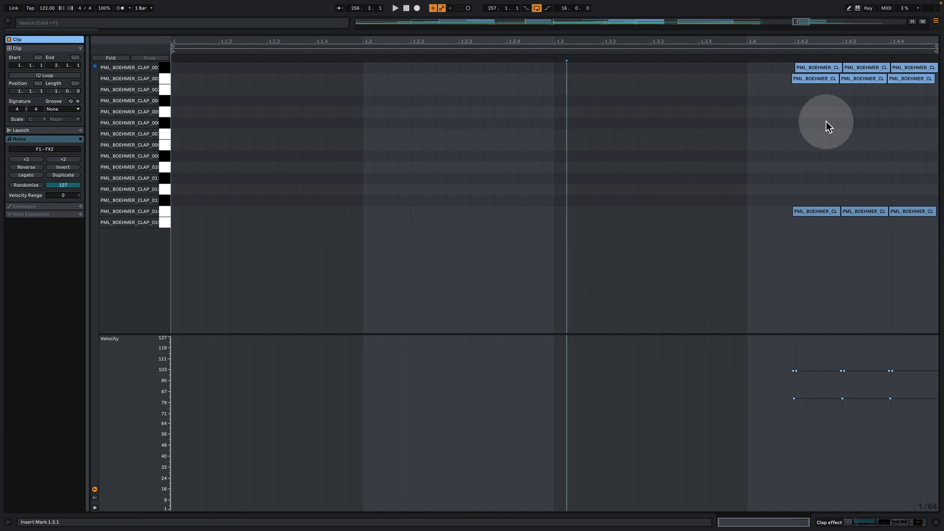
click(166, 70)
click(165, 76)
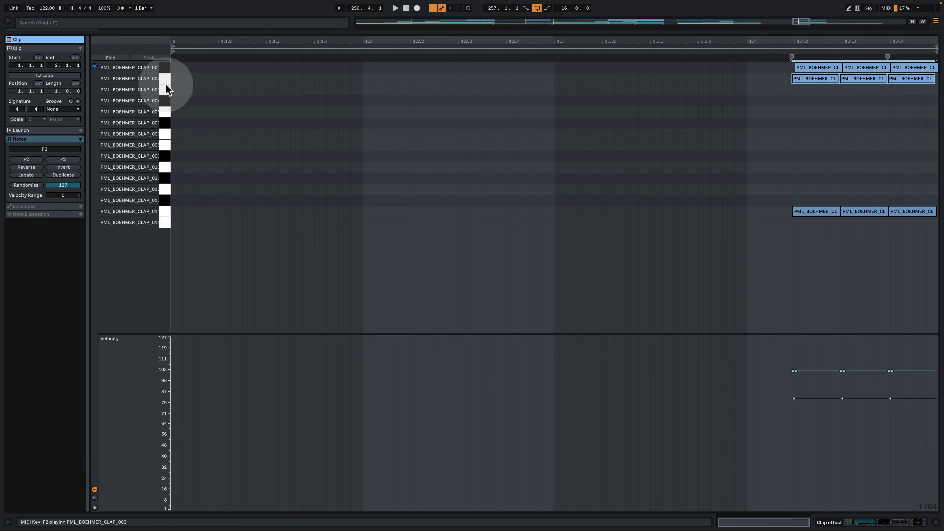
click(165, 211)
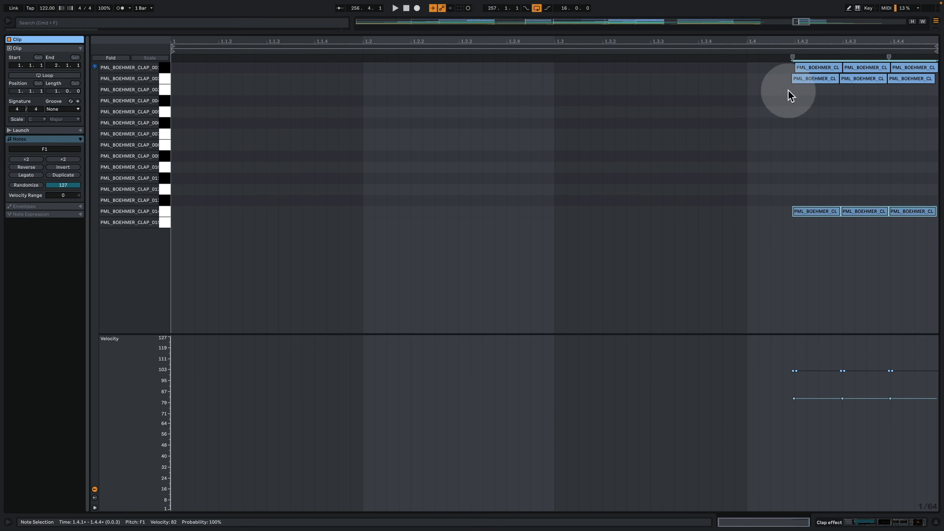
Examine the Clap effect track's device chain from the Drum Rack through EQ Eight and Reverb to Echo.
click(830, 522)
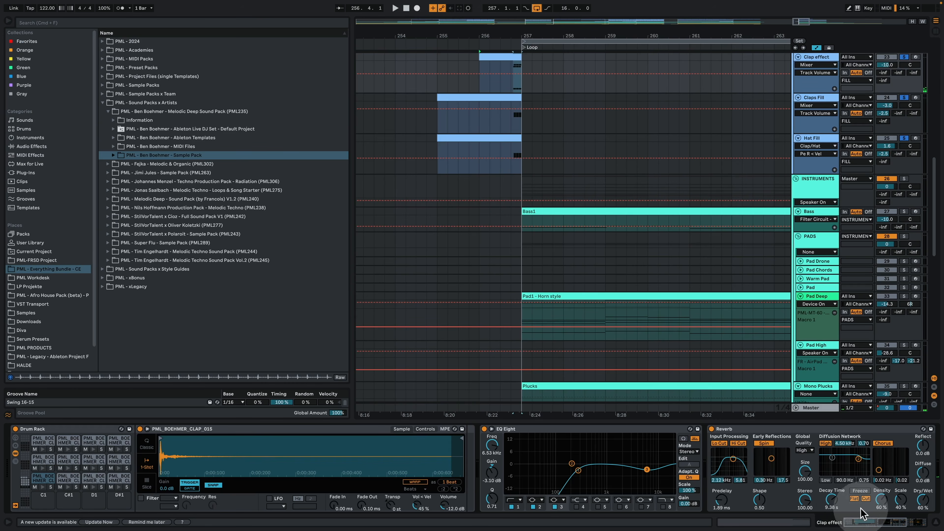
click(863, 527)
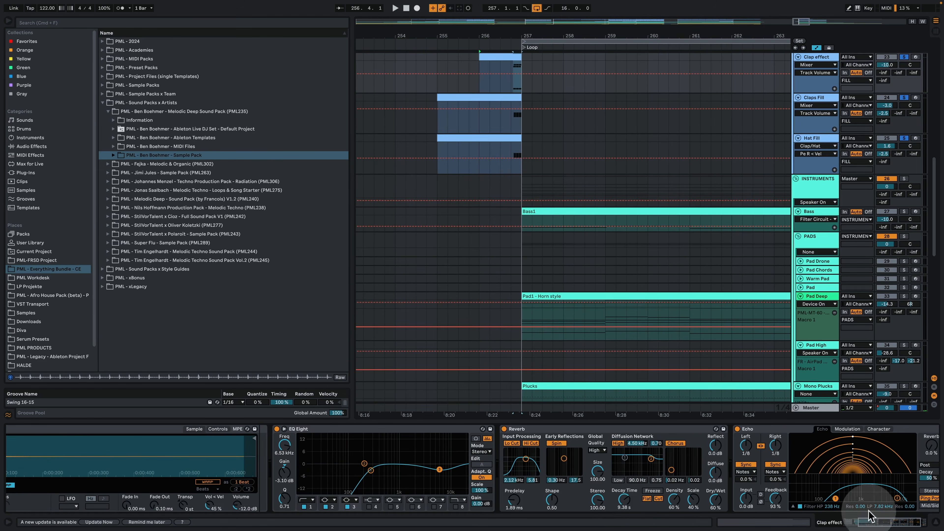
click(884, 522)
click(883, 523)
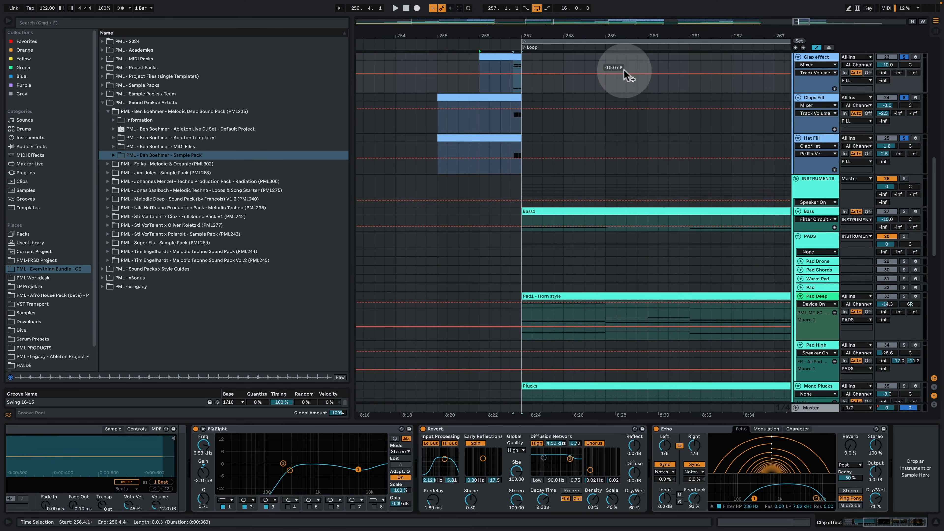
Play the fill from 256.4.1 and take the Clap effect track out of solo to hear the transition into the Loop section.
click(511, 86)
key(space)
click(904, 57)
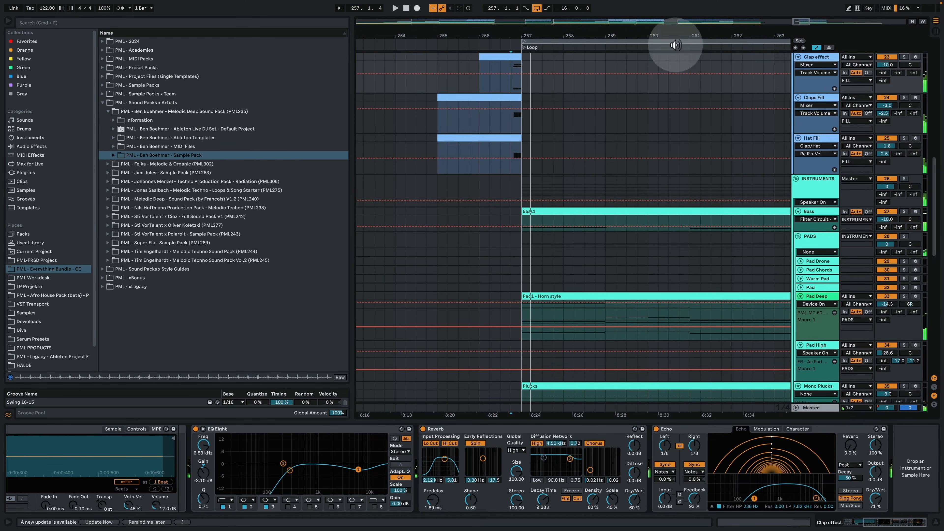
drag(610, 33, 613, 7)
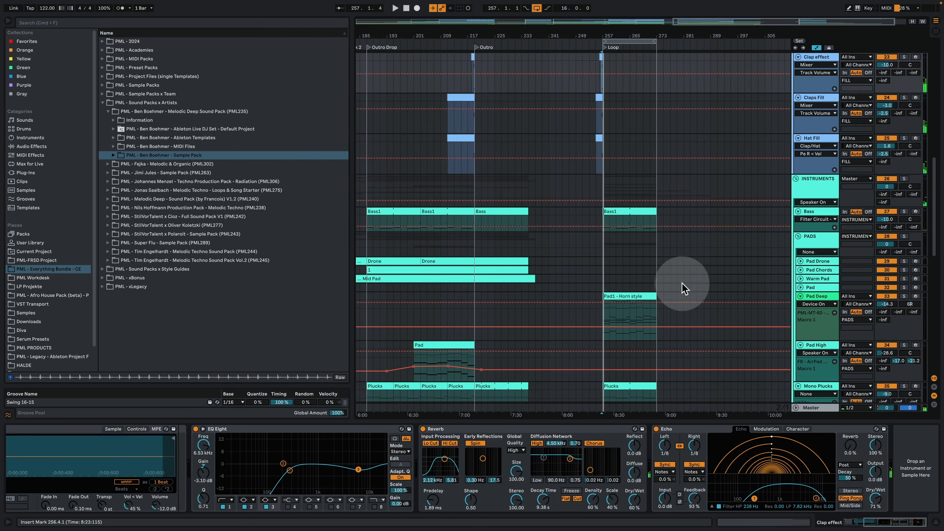
Look over the remaining Loop section tracks, then switch to Spotify and browse the Ben Böhmer - Influences playlist.
scroll(682, 283, down, 6)
scroll(676, 284, down, 2)
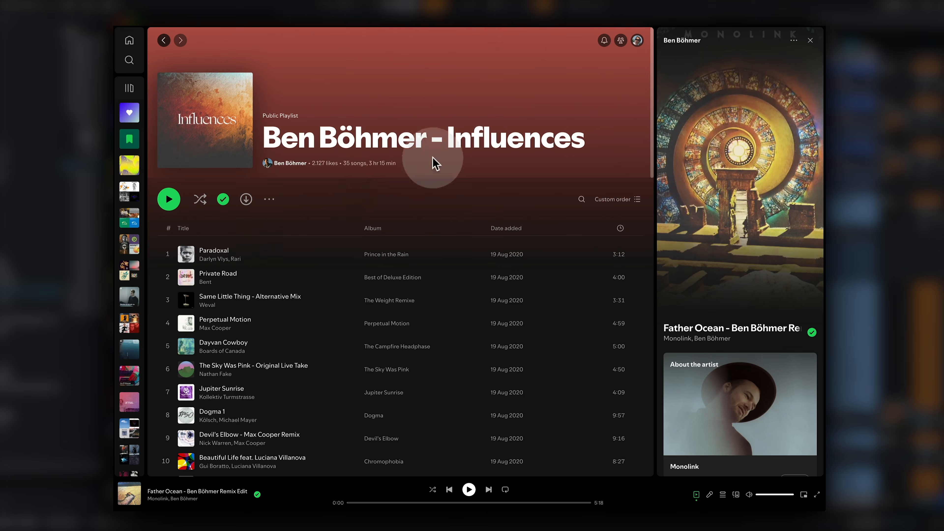
scroll(446, 186, down, 4)
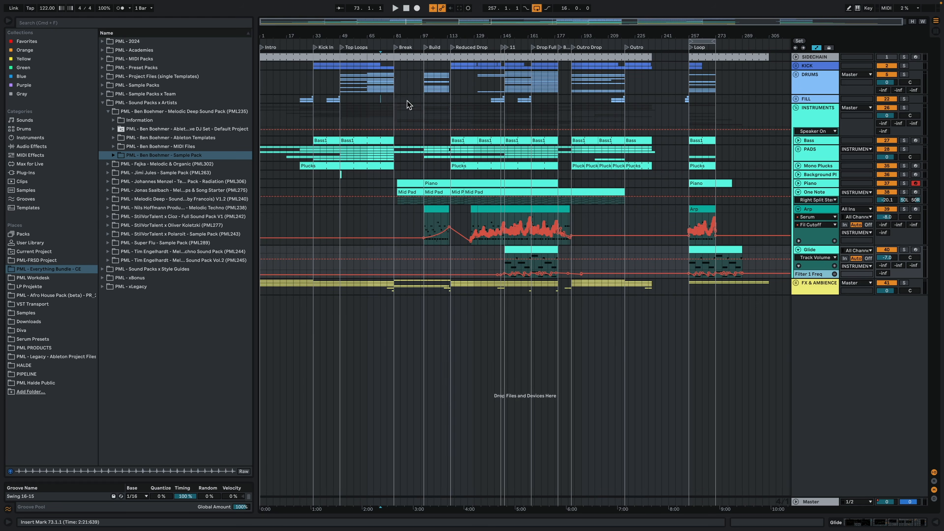
Play the transition into the Break section from bar 80.
click(386, 108)
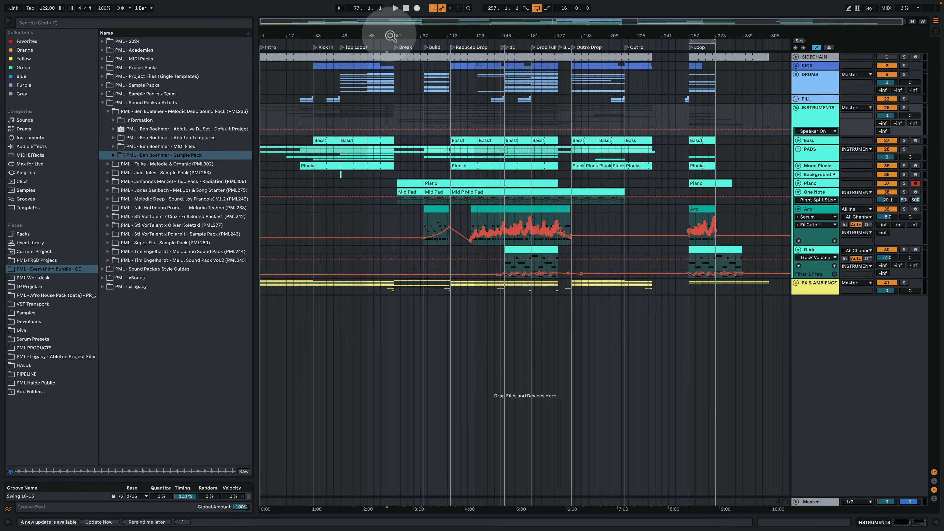
drag(390, 36, 404, 116)
click(403, 99)
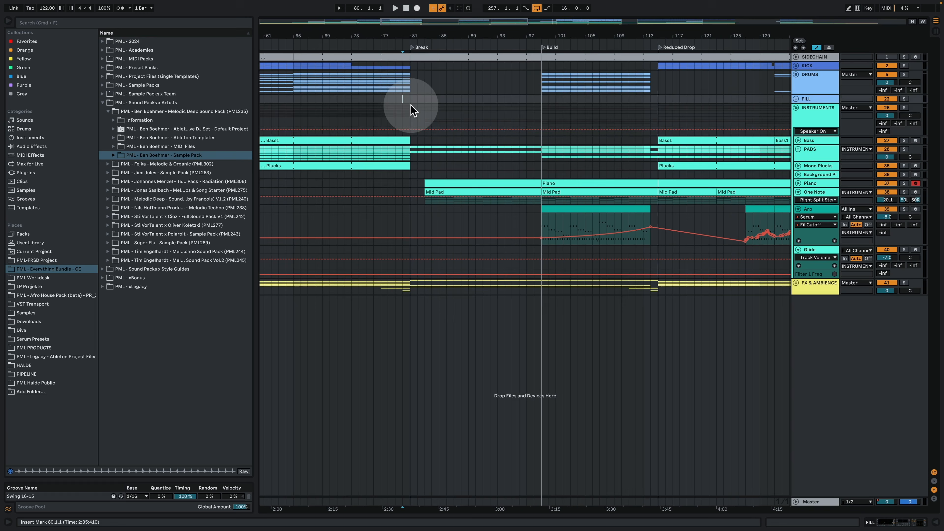
key(space)
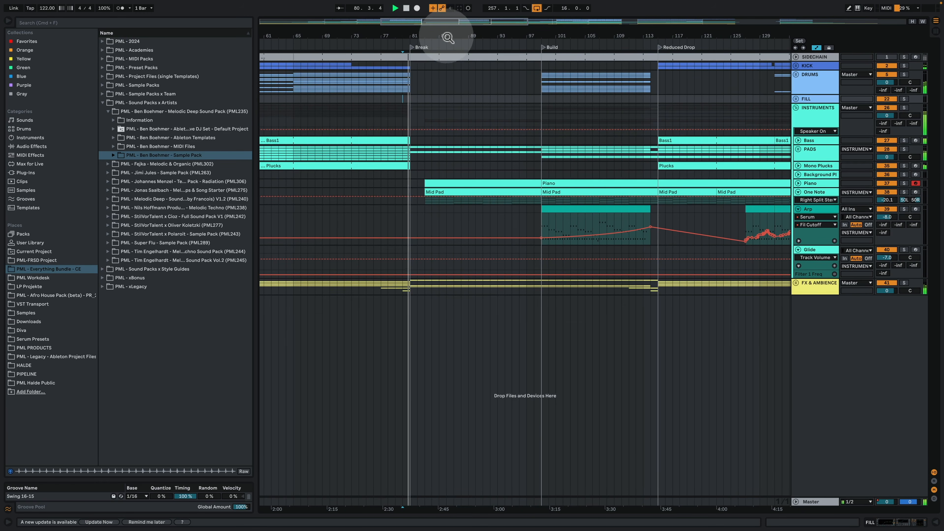
drag(447, 33, 491, 17)
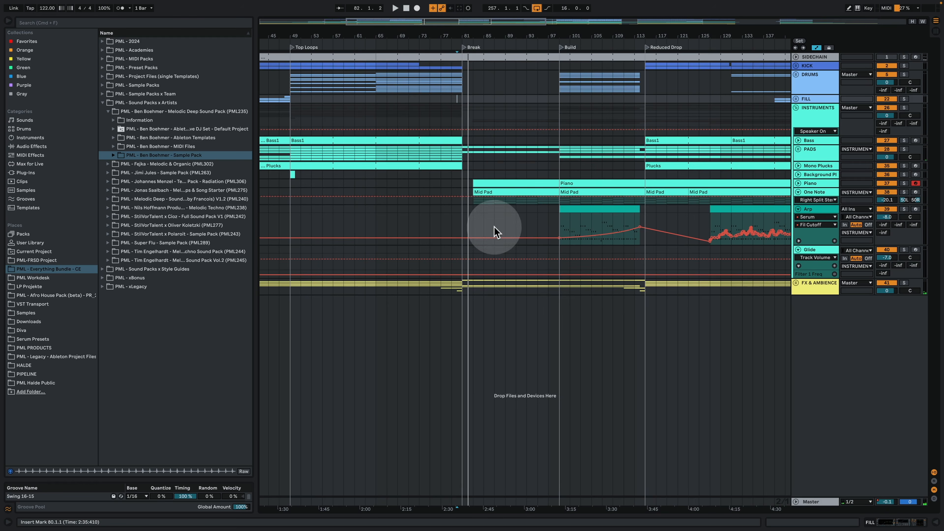
drag(476, 36, 495, 21)
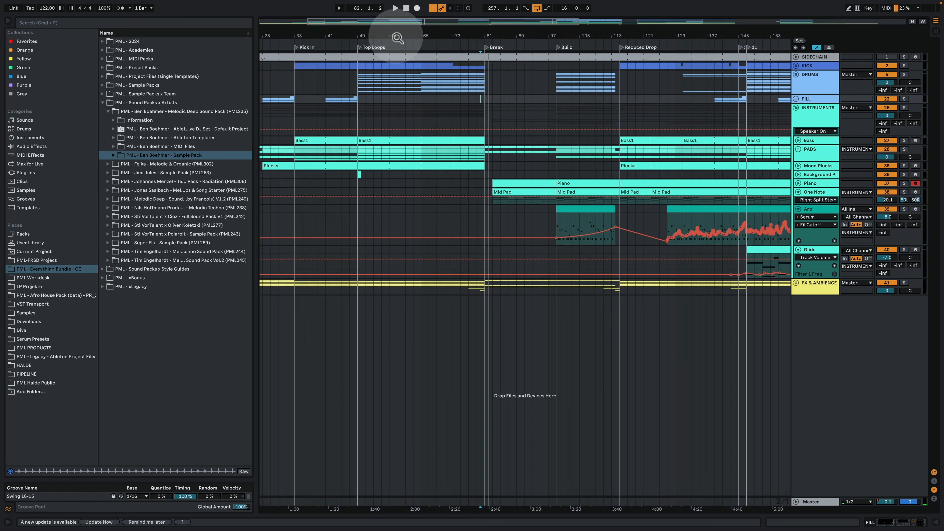
drag(397, 37, 437, 36)
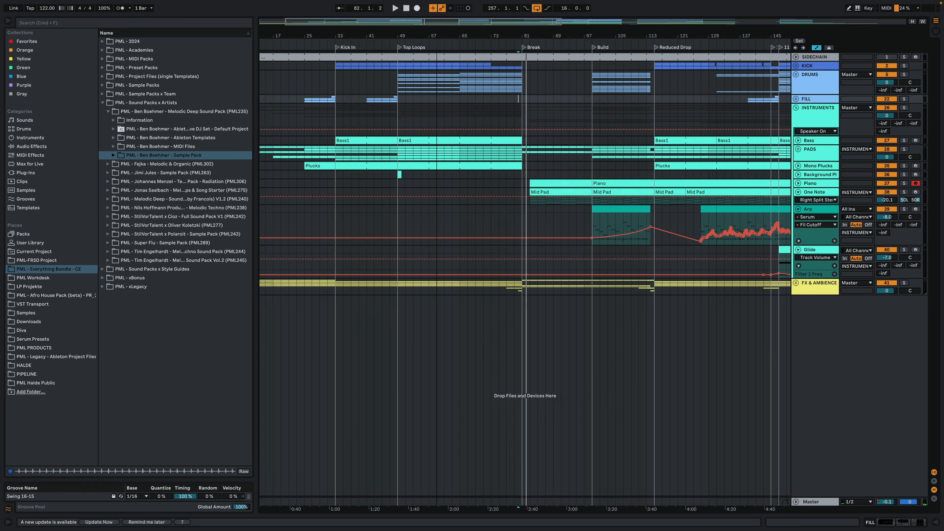
Play the Intro from bar 5, then from bars 13 and 17.
click(270, 113)
key(space)
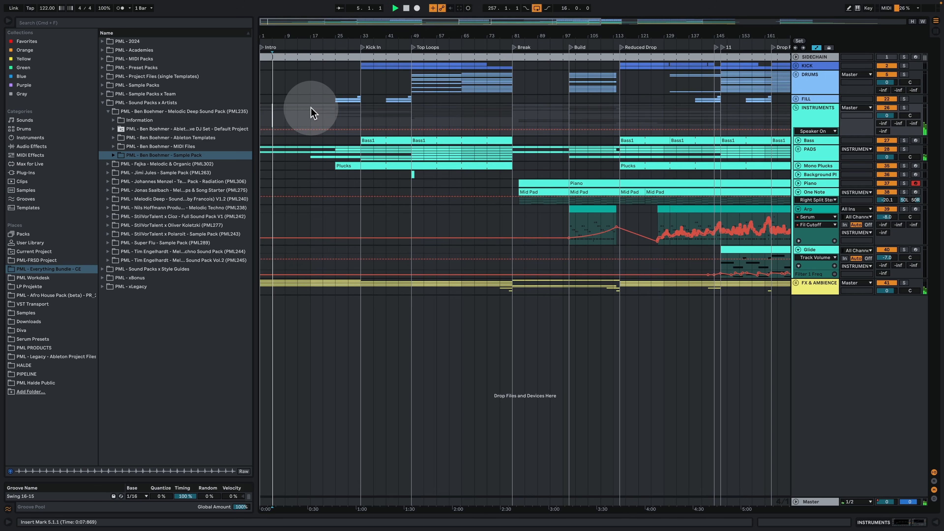
click(311, 109)
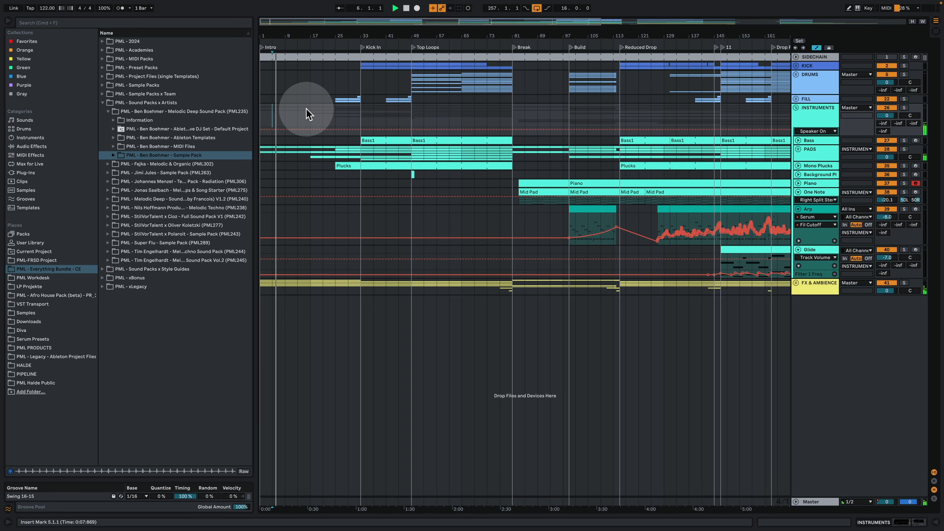
key(space)
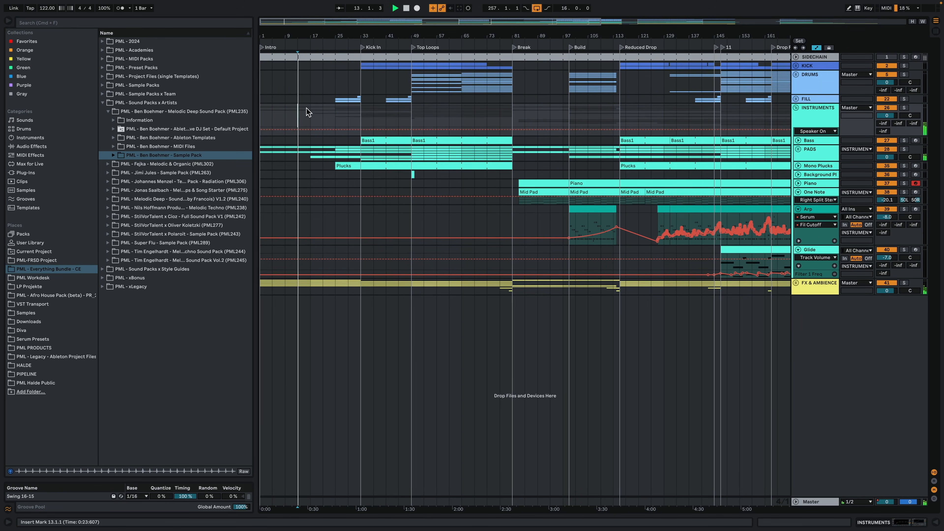
click(311, 109)
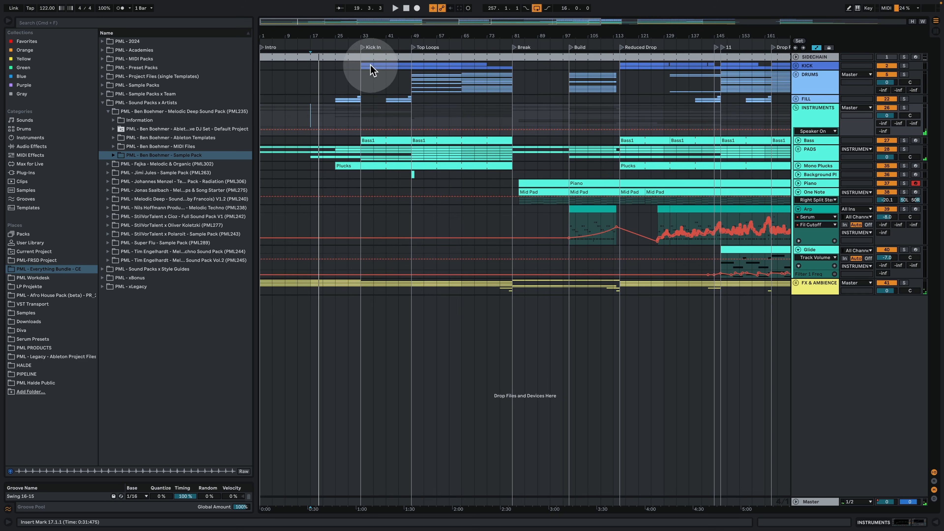
Play the Kick In section from bar 33 and the fuller drums of Top Loops from bar 65.
click(362, 74)
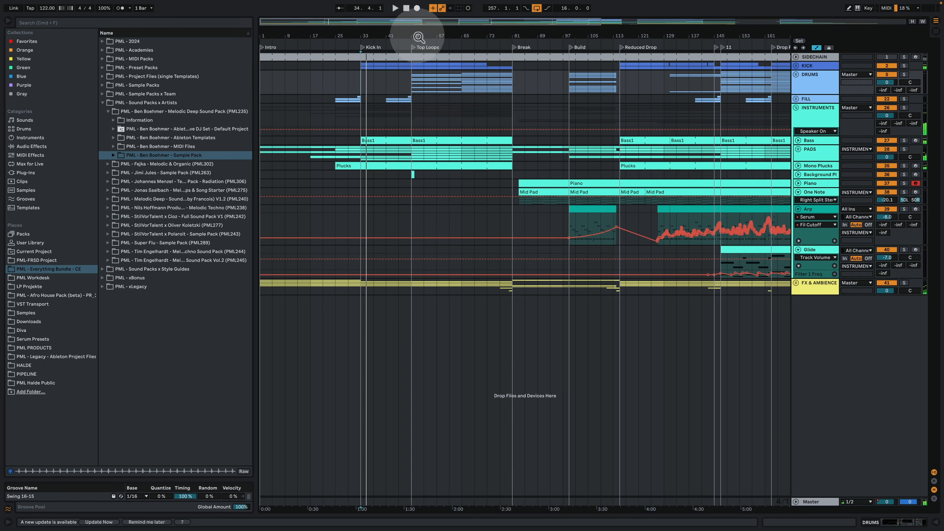
drag(418, 37, 398, 71)
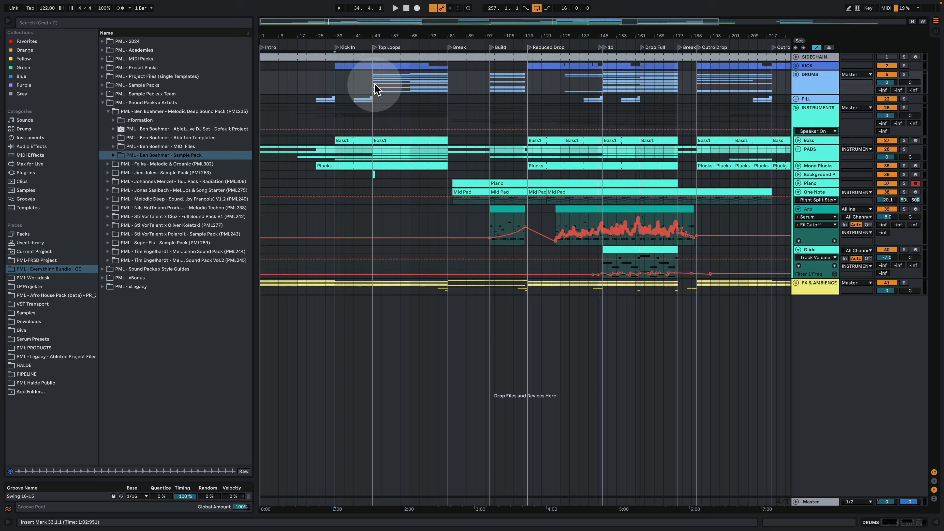
key(space)
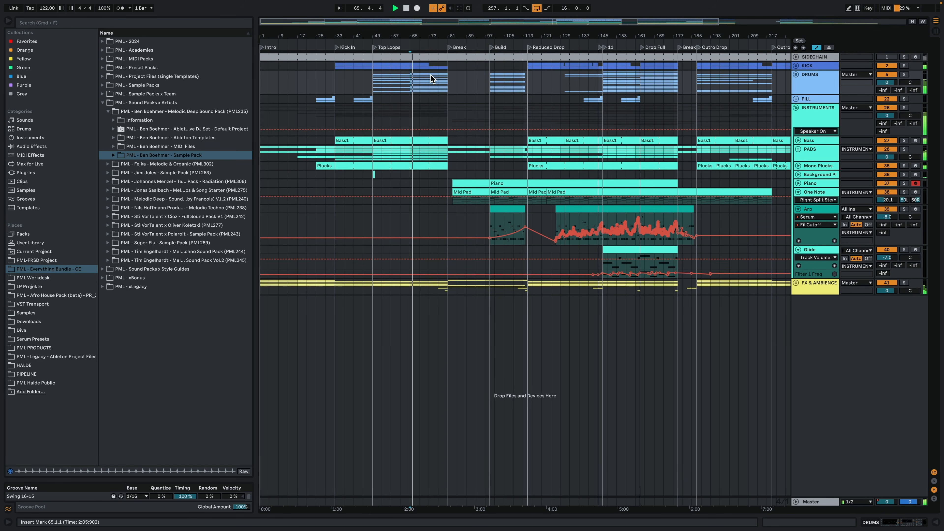
key(space)
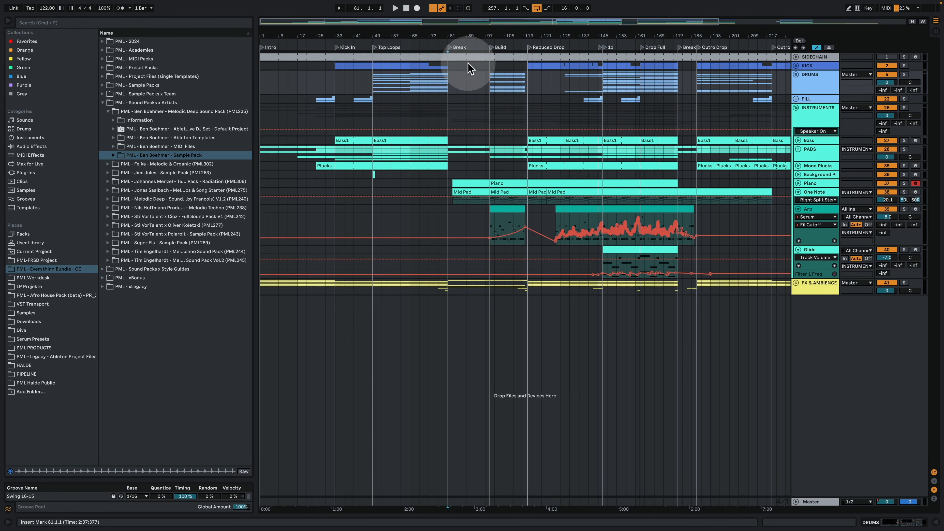
Play the Break section from bar 81 and place the insert marker at bar 109 in the Build.
key(space)
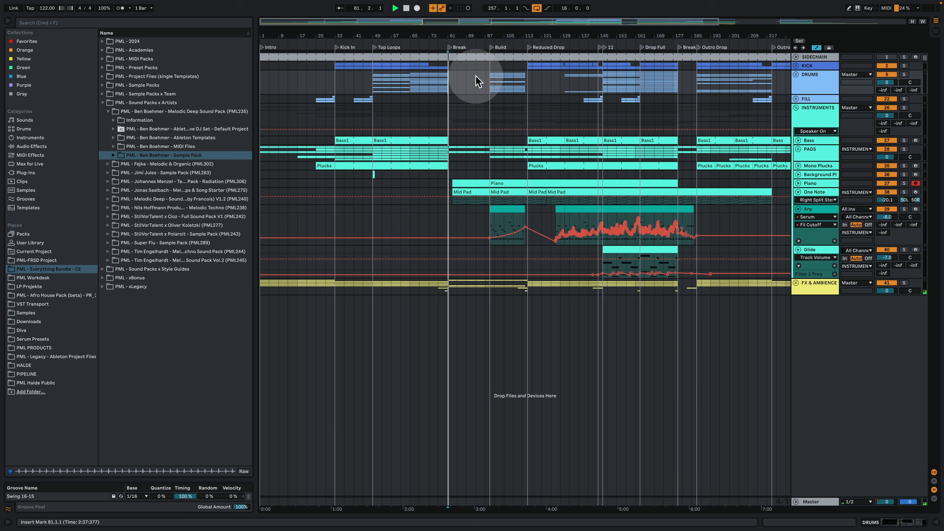
click(466, 72)
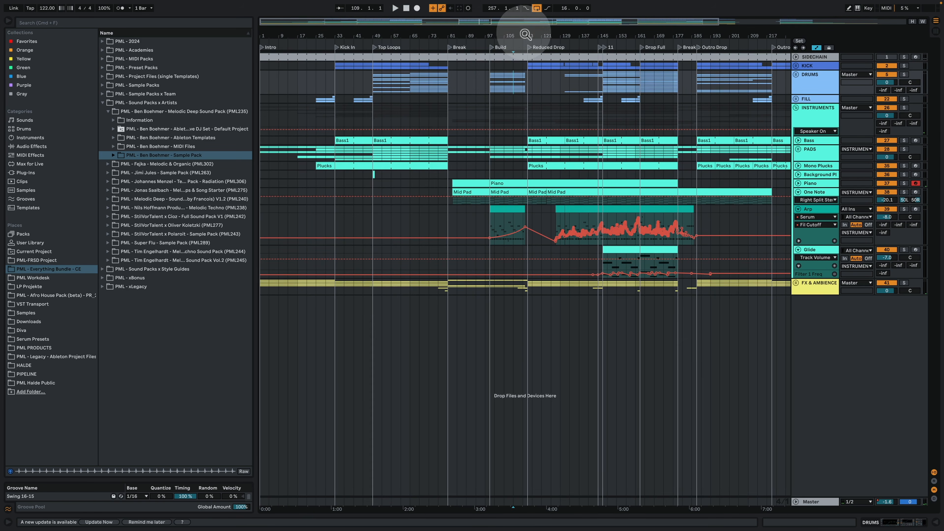
drag(519, 34, 518, 31)
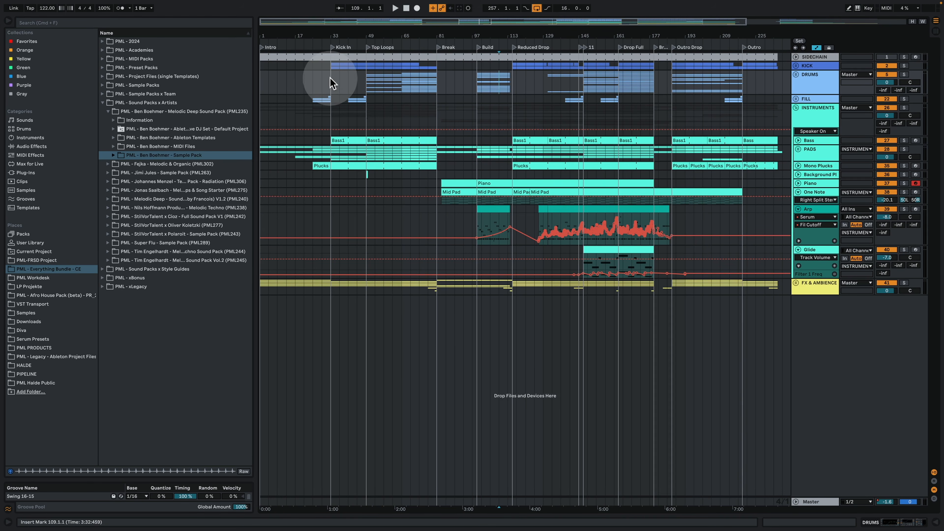
Select the DRUMS group from bar 33 to bar 213, then play from the start of the Kick In section.
drag(329, 80, 733, 80)
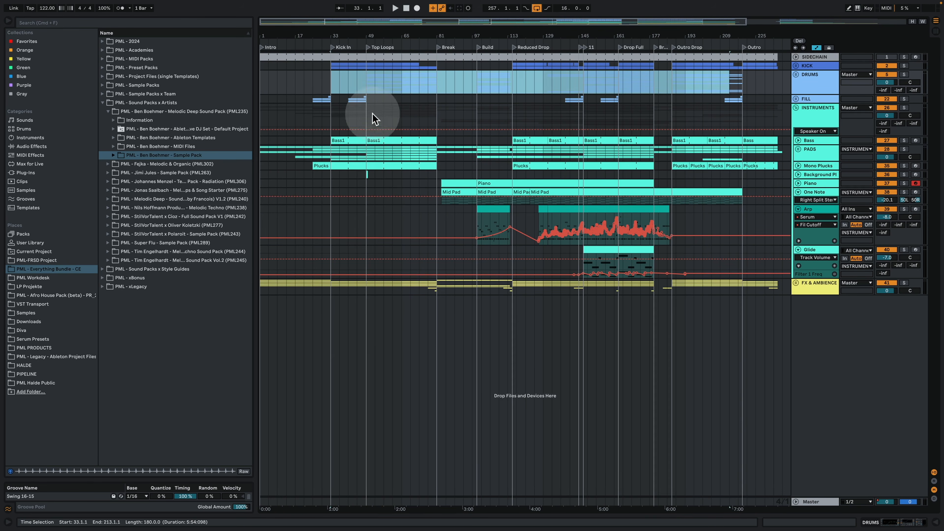
click(336, 84)
key(space)
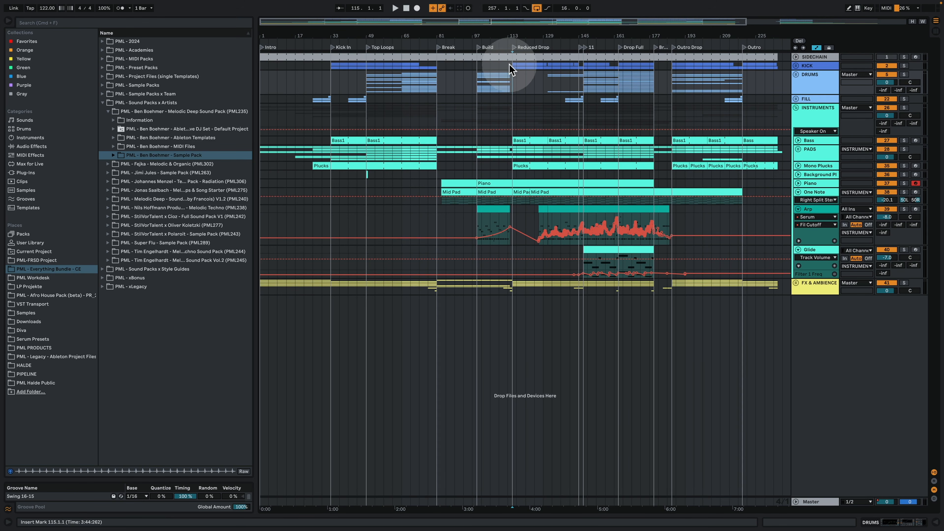
Play the Reduced Drop from bar 115 and the following drop from bar 145.
drag(512, 34, 506, 38)
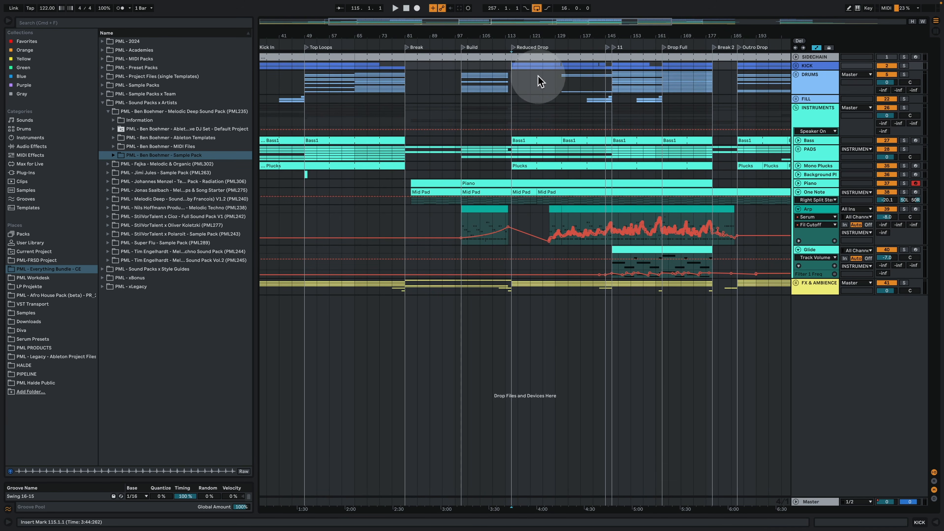
key(space)
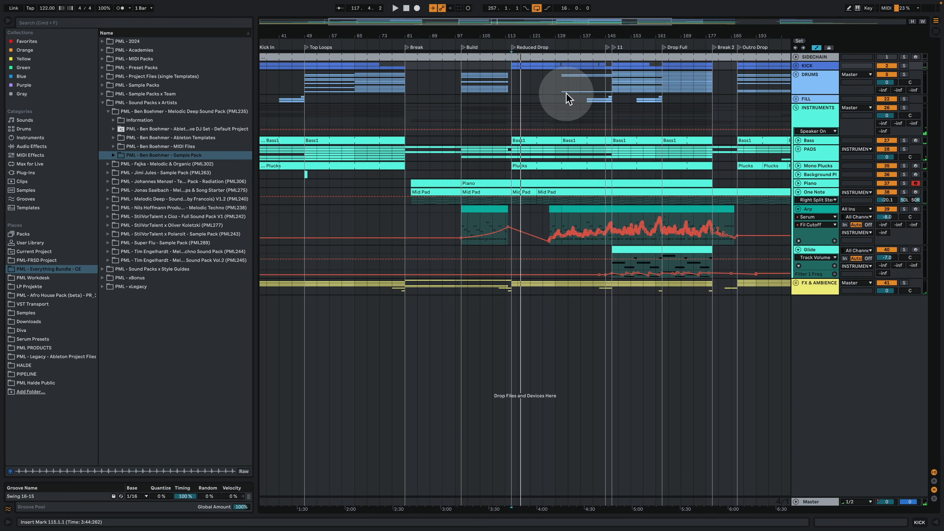
click(607, 112)
key(space)
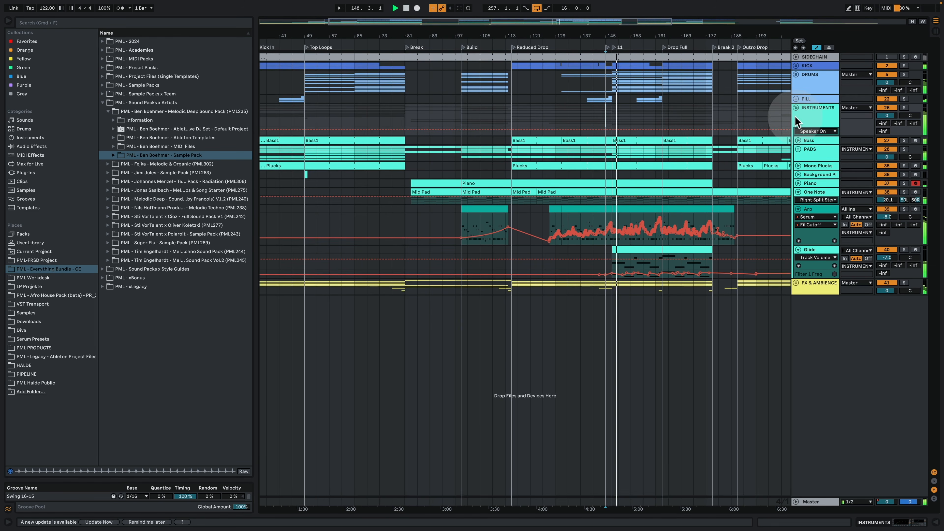
Unfold the Bass track, increase its height to show the notes, and frame the drop sections.
click(798, 140)
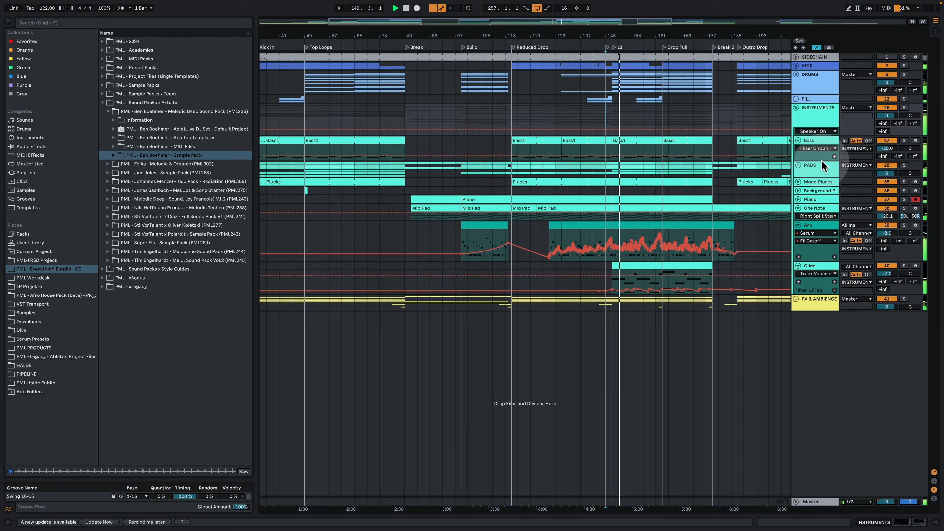
drag(822, 161, 821, 208)
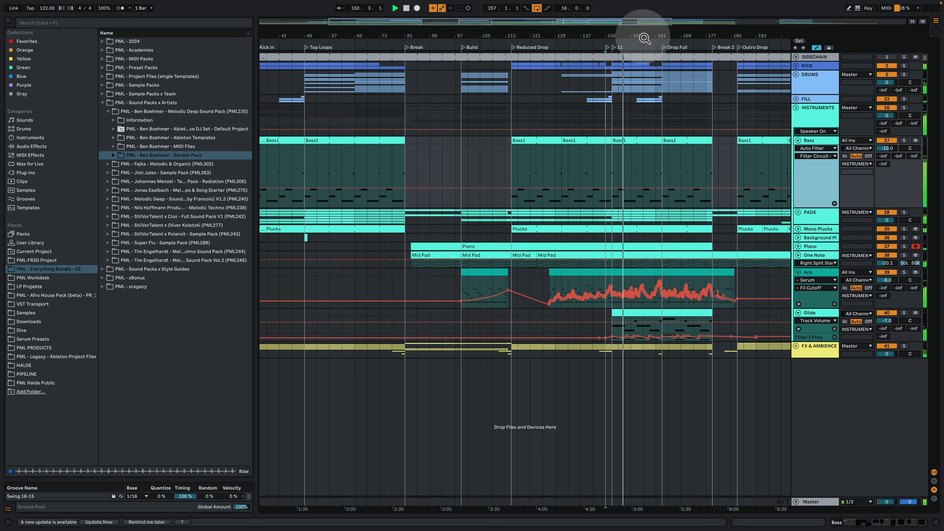
drag(645, 38, 617, 108)
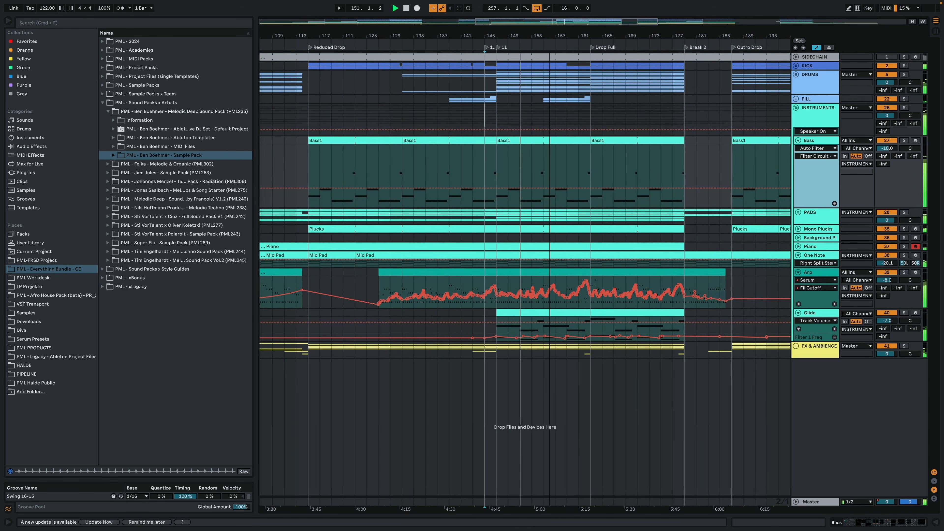
Solo the Bass track during playback of the drop, then take it out of solo.
click(592, 122)
click(904, 140)
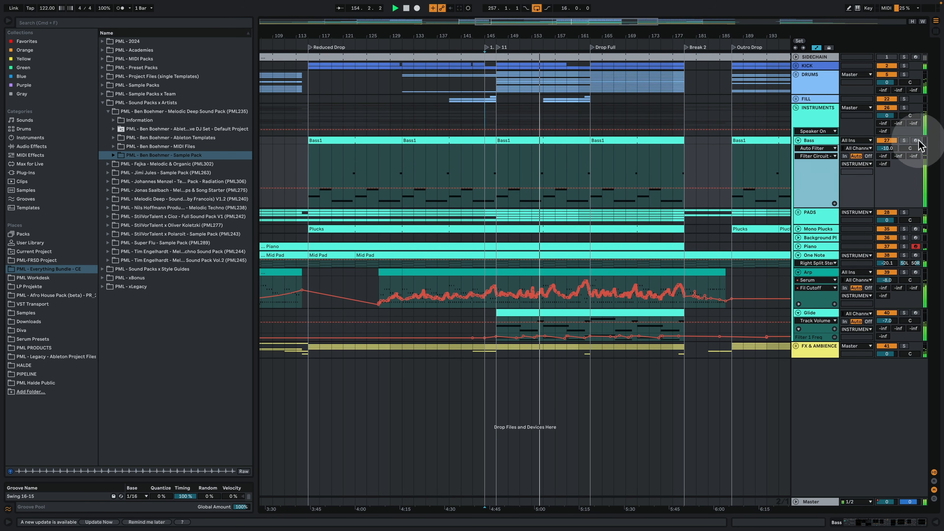
click(904, 140)
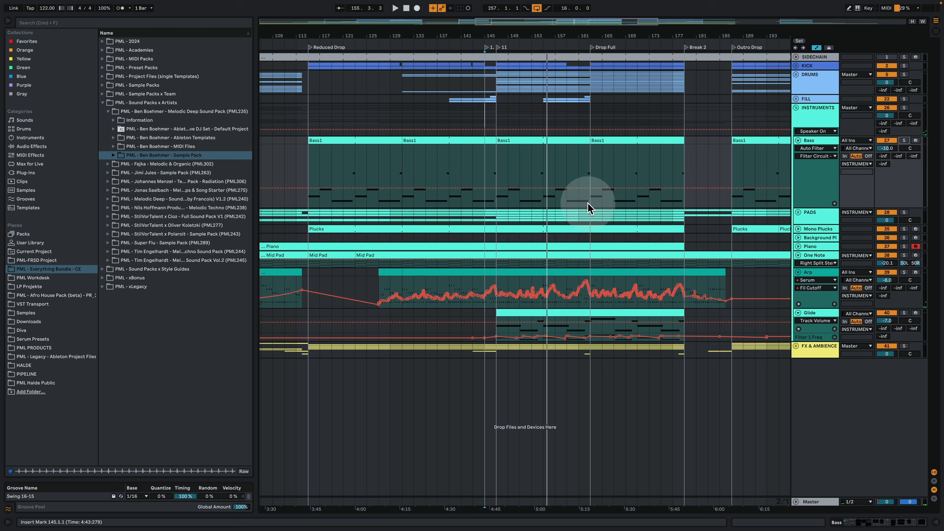
Play the transition into the Drop Full section from bar 161 with all tracks audible.
click(579, 166)
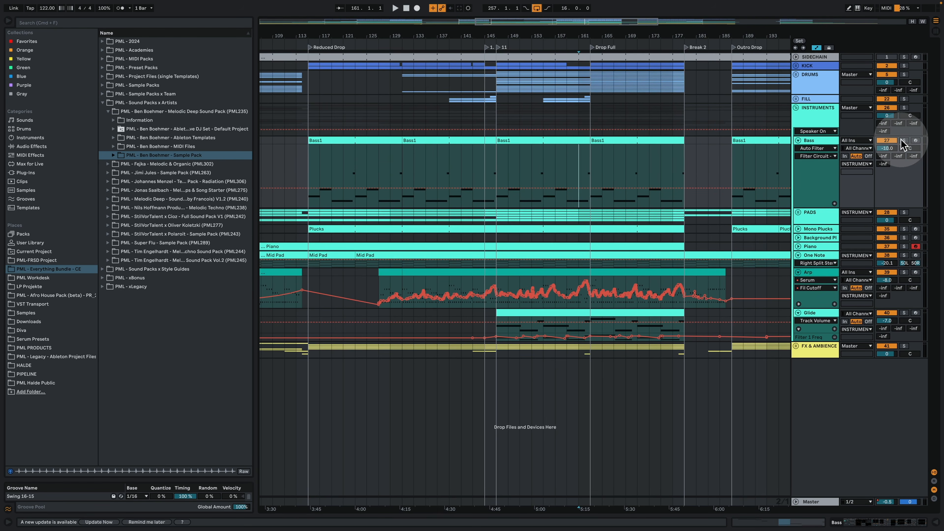
key(space)
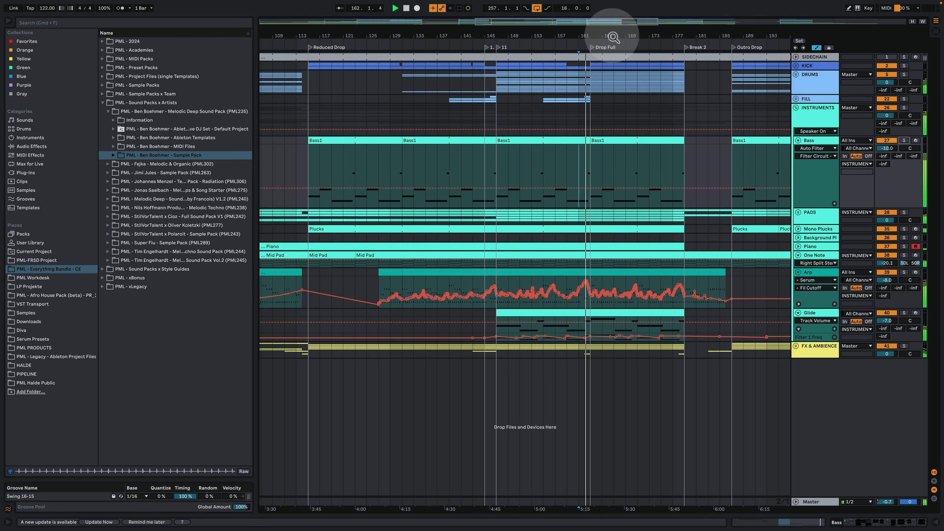
drag(611, 36, 558, 29)
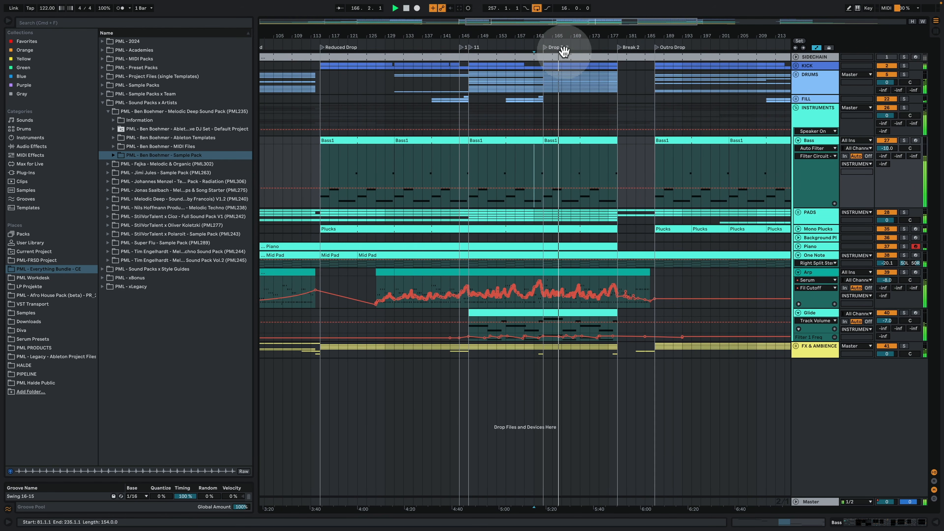
mouse_move(565, 52)
mouse_down()
mouse_move(443, 37)
mouse_move(593, 42)
mouse_move(526, 37)
mouse_move(558, 30)
mouse_move(553, 41)
mouse_up()
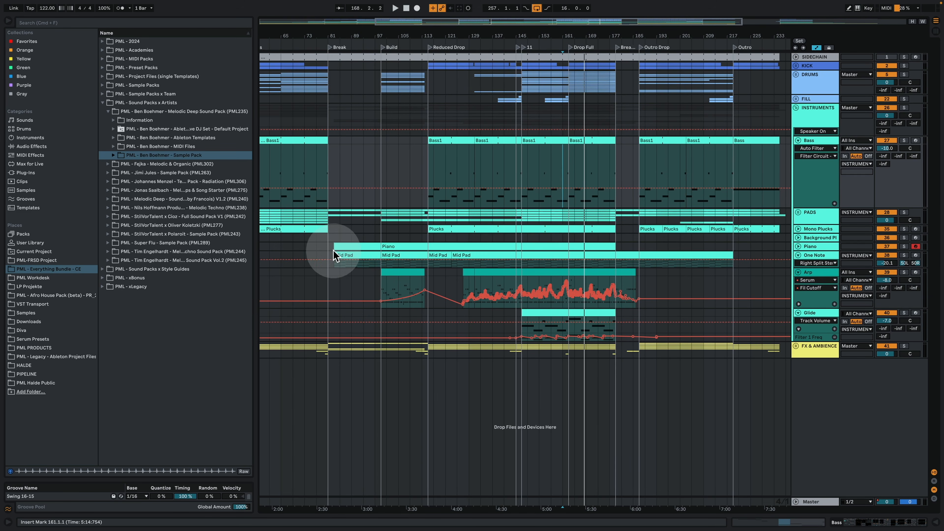
Play the start of the Break from bar 81 and again from bar 83, where the Piano and Mid Pad clips begin.
click(316, 99)
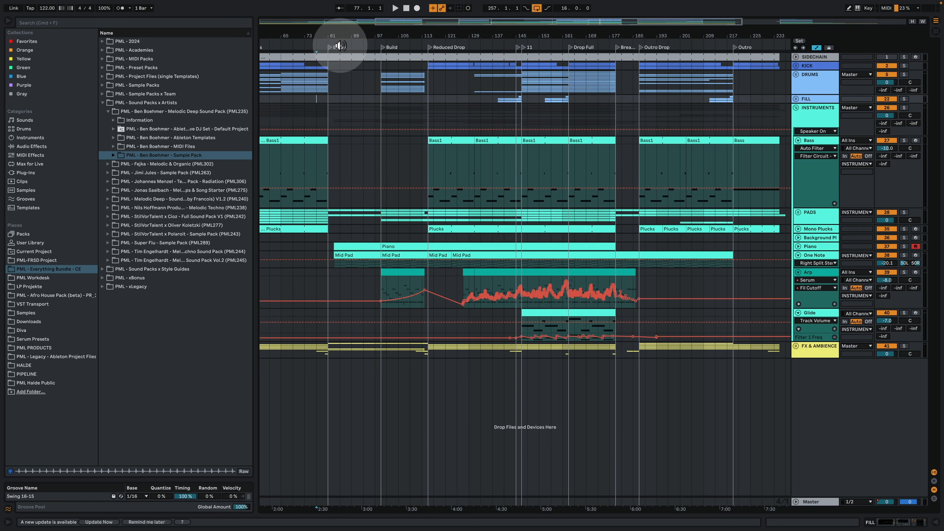
drag(331, 36, 340, 70)
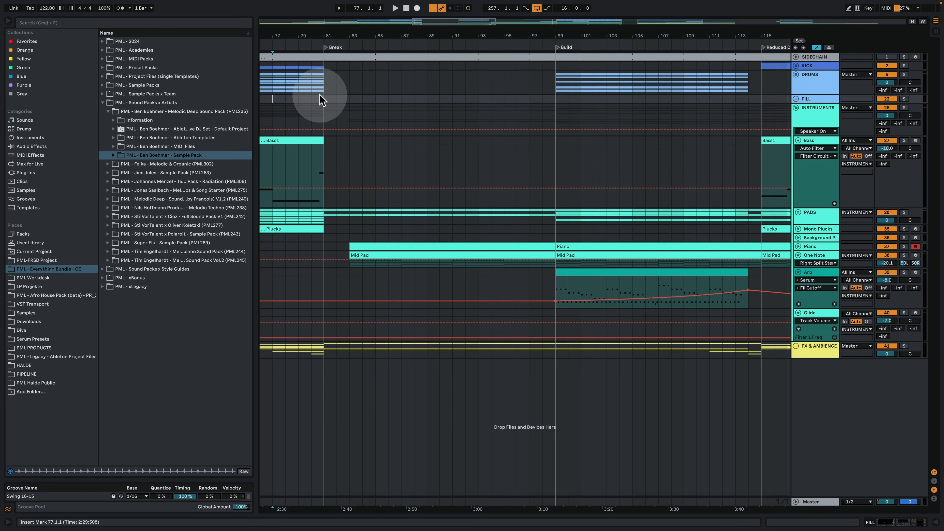
key(space)
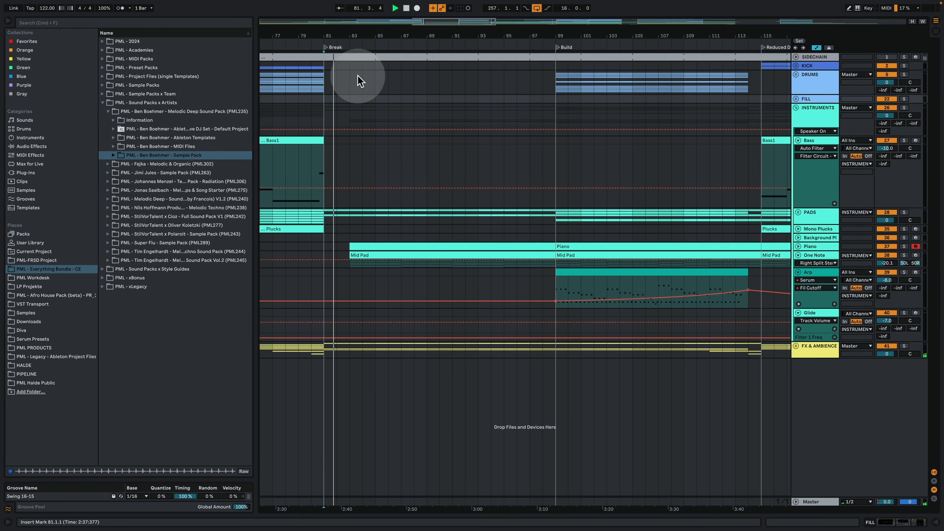
click(353, 152)
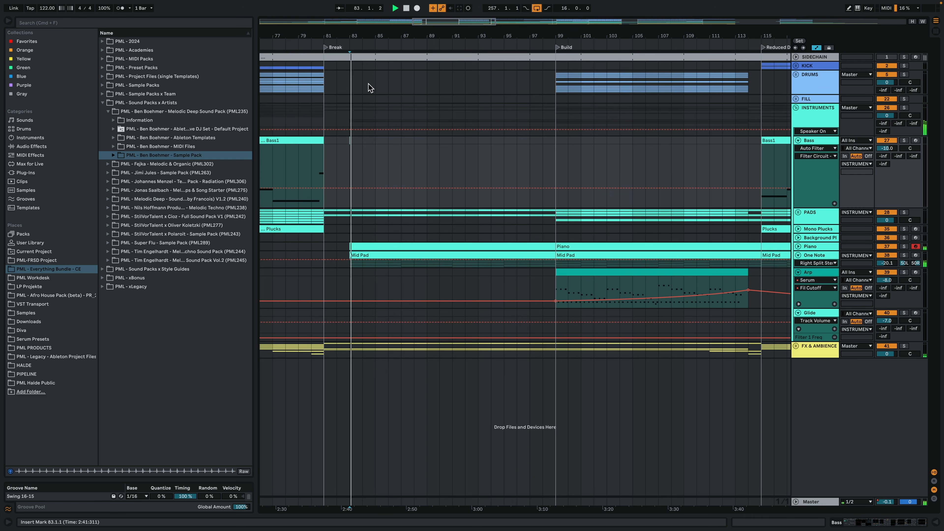
drag(372, 38, 374, 11)
key(space)
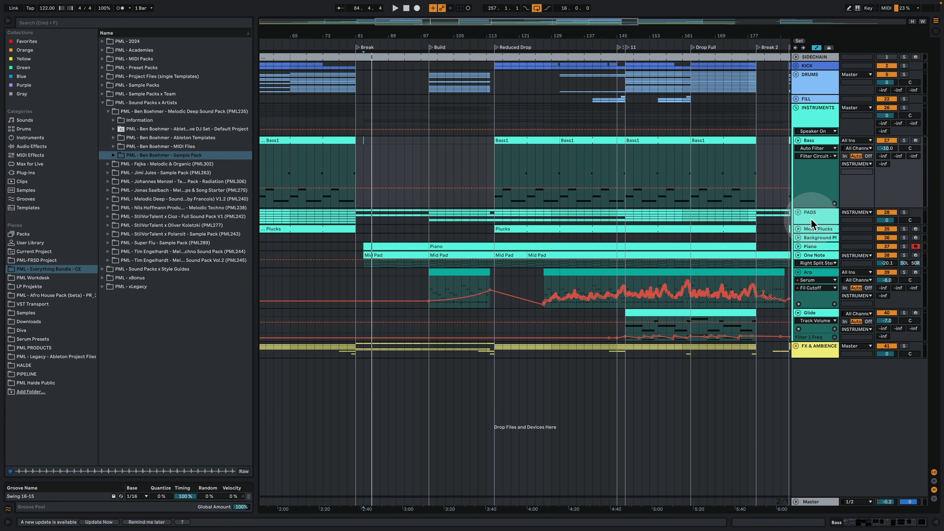
Unfold the PADS group and its Pad Drone track, solo Pad Drone, and play it from bars 83 and 101.
click(798, 212)
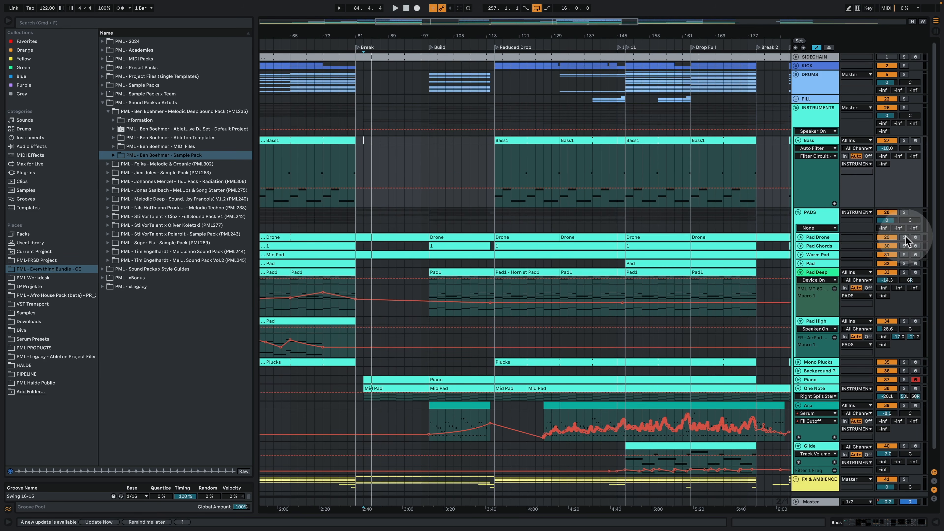
click(800, 237)
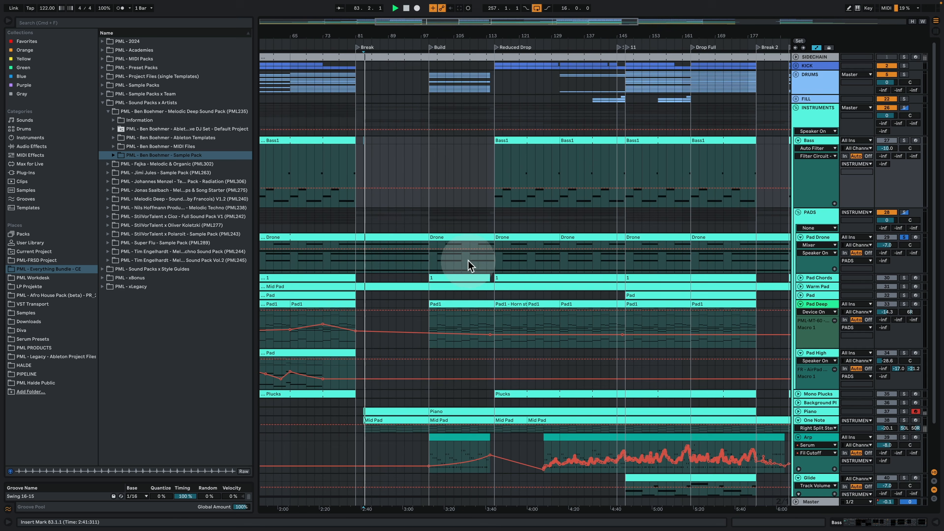
click(442, 265)
key(space)
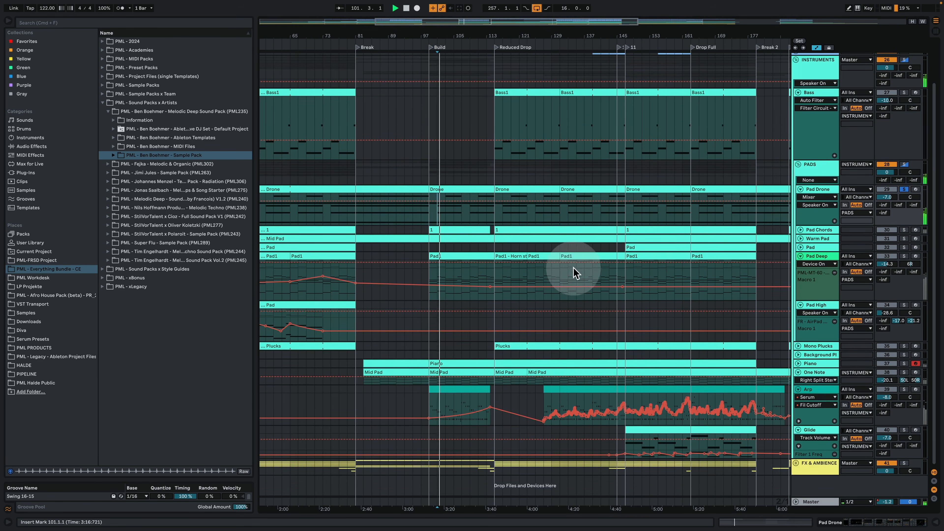
Unfold the FX & AMBIENCE group, solo Atmo Right, Ambience 2 and Ambience 3 with Pad Drone, and play the Build from bar 101.
scroll(574, 264, down, 3)
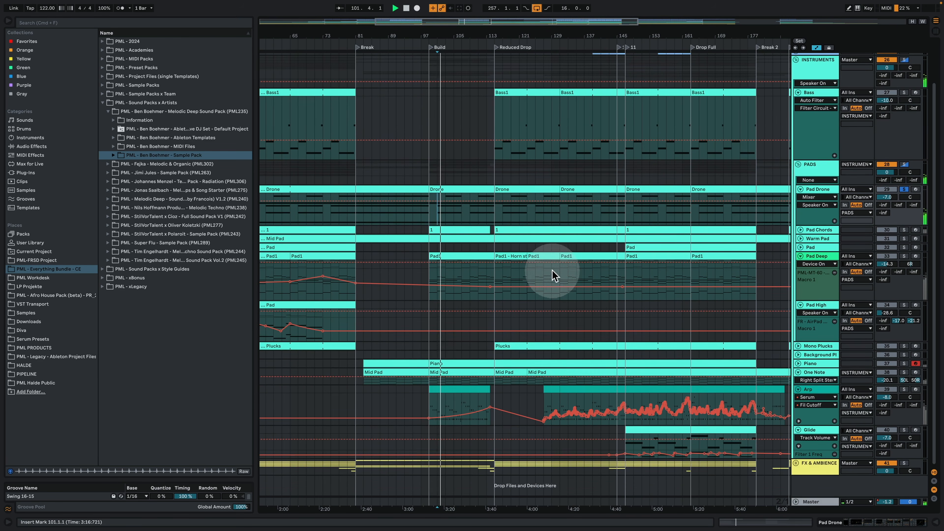
click(795, 464)
scroll(639, 291, down, 7)
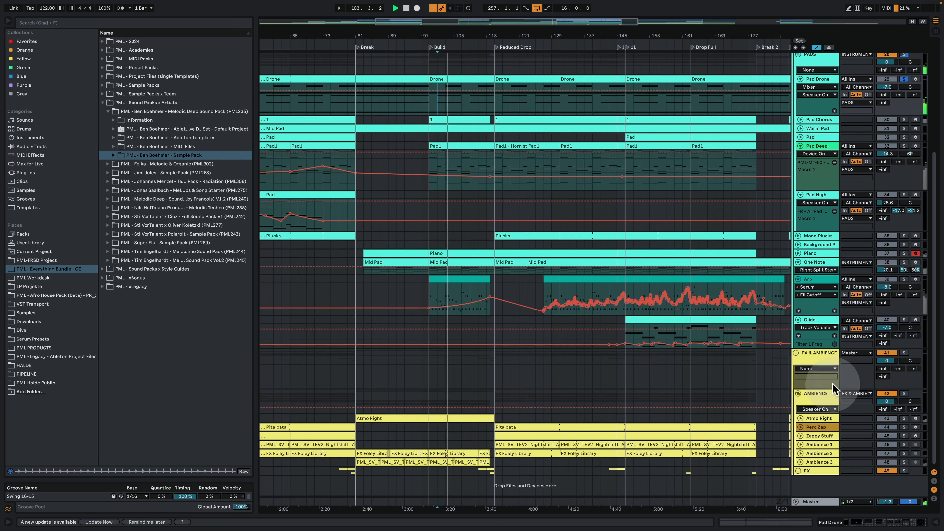
click(904, 418)
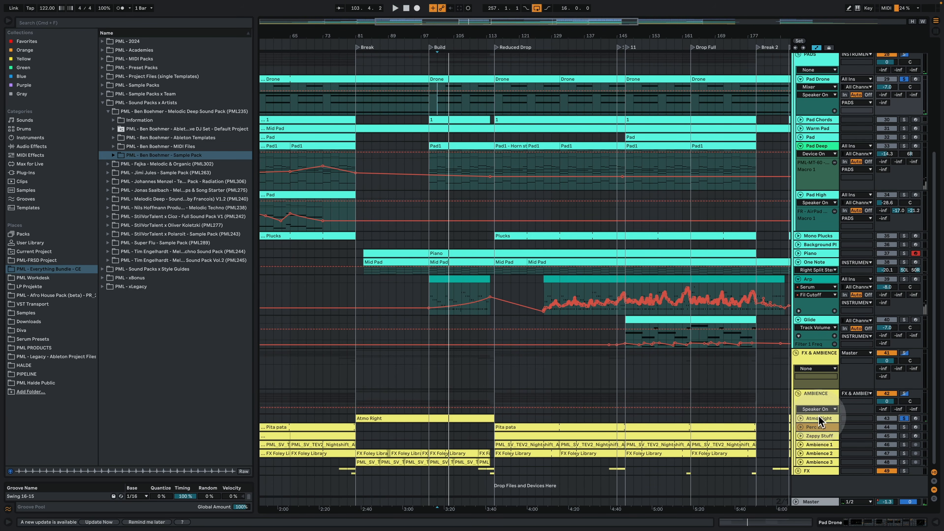
key(space)
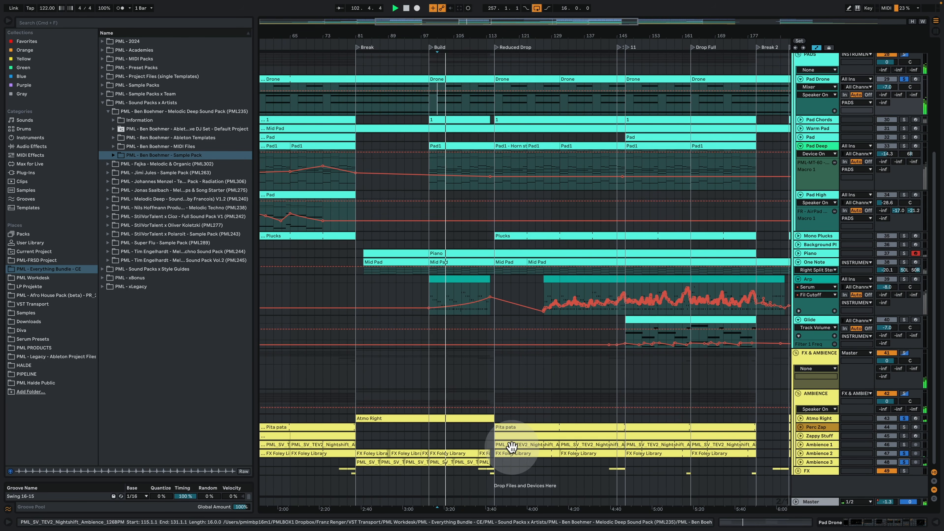
Solo the remaining ambience tracks including Ambience 1, unfold Ambience 1, and play the Reduced Drop from bar 115.
click(560, 445)
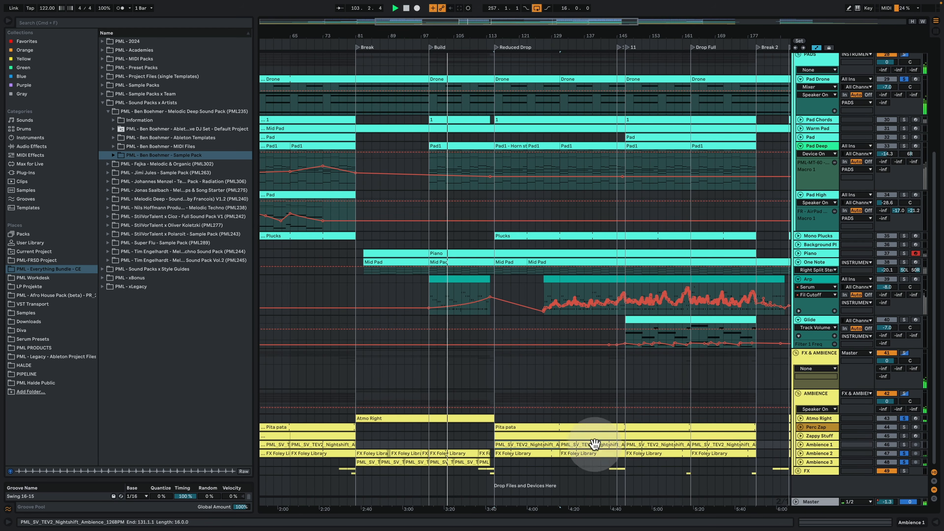
click(904, 445)
key(space)
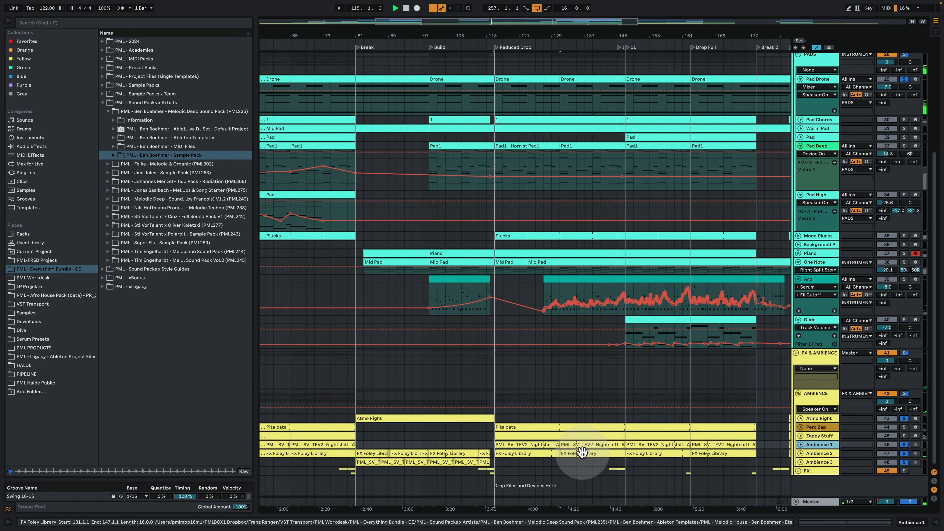
click(800, 445)
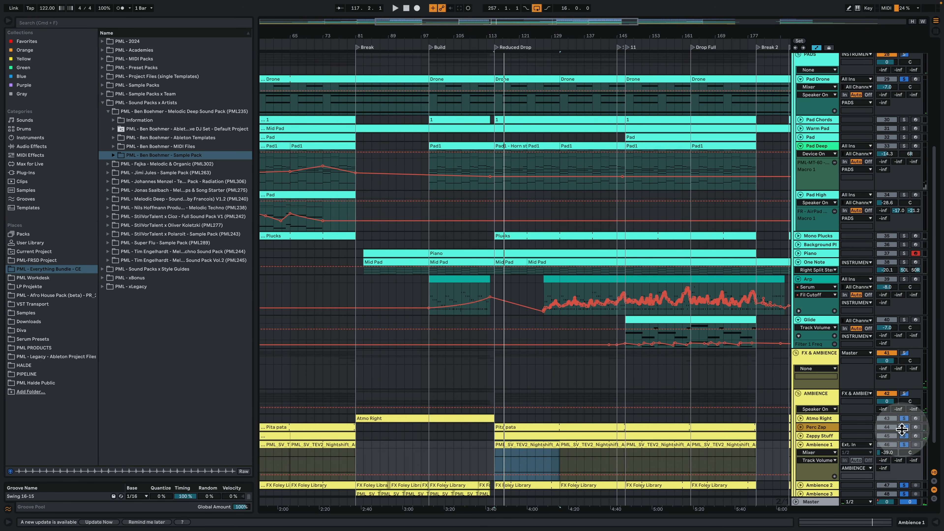
key(space)
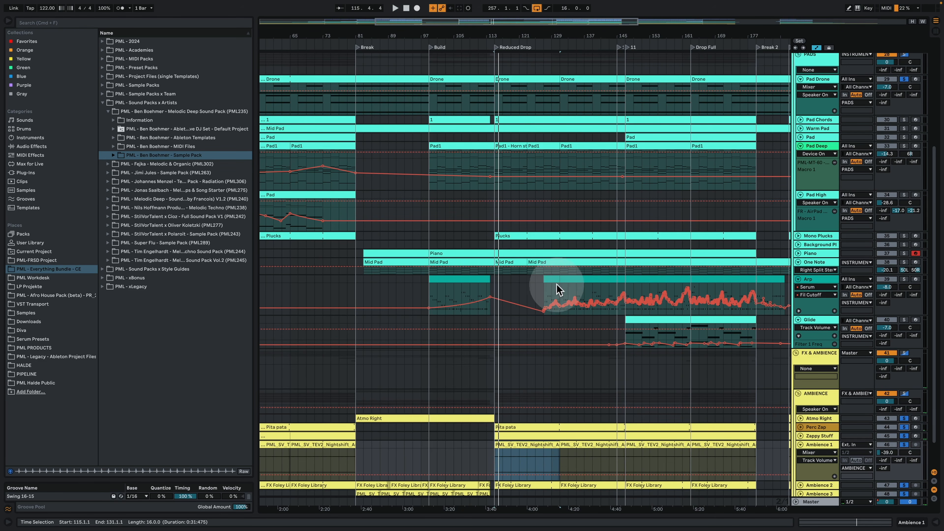
key(space)
drag(588, 36, 588, 7)
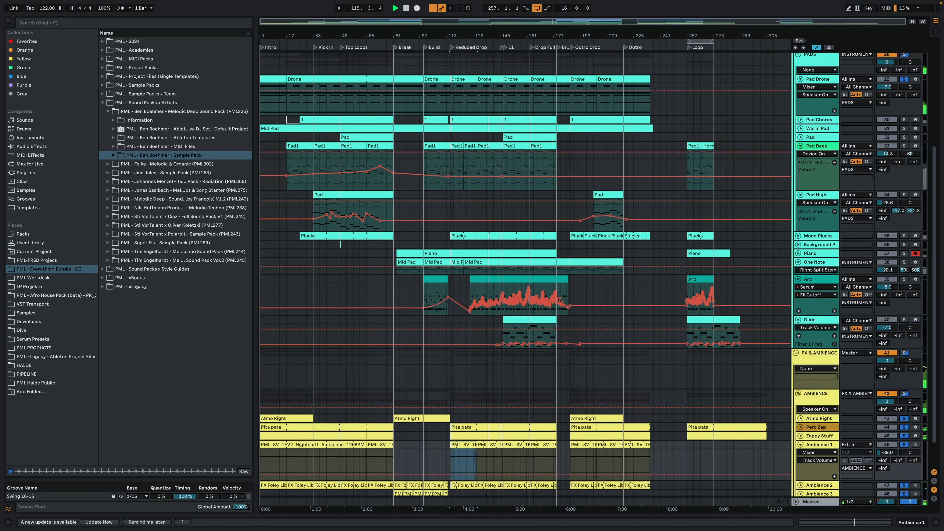
key(space)
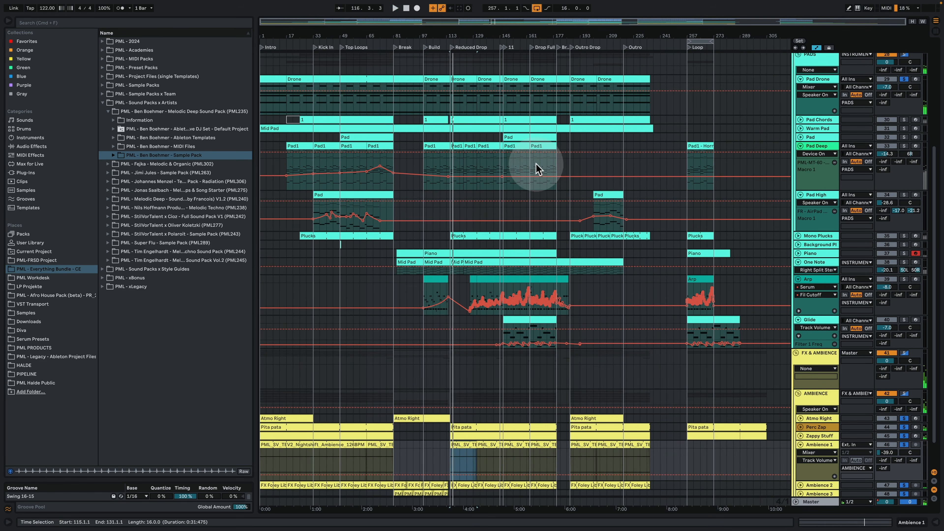
Play the transition into Break 2 from bar 177, first with the soloed tracks and again with all solos cleared.
click(533, 168)
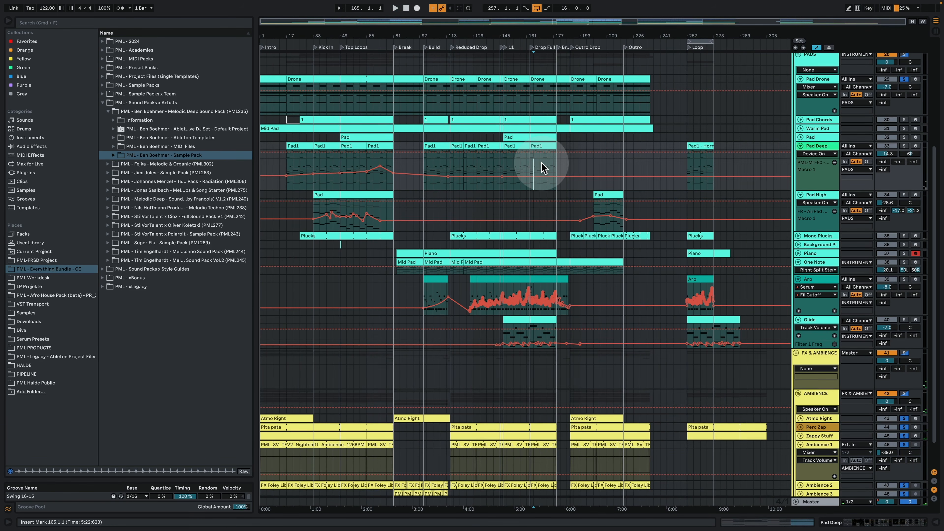
drag(565, 34, 574, 100)
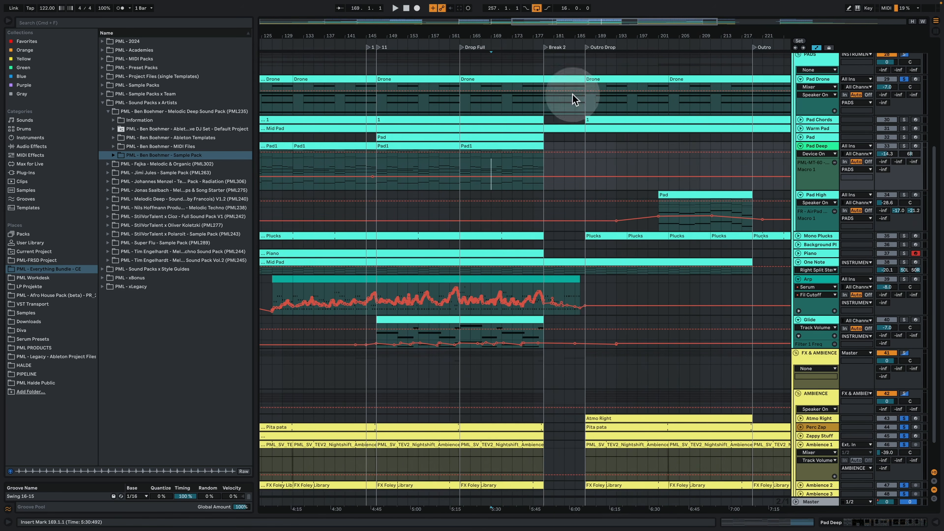
click(534, 169)
key(space)
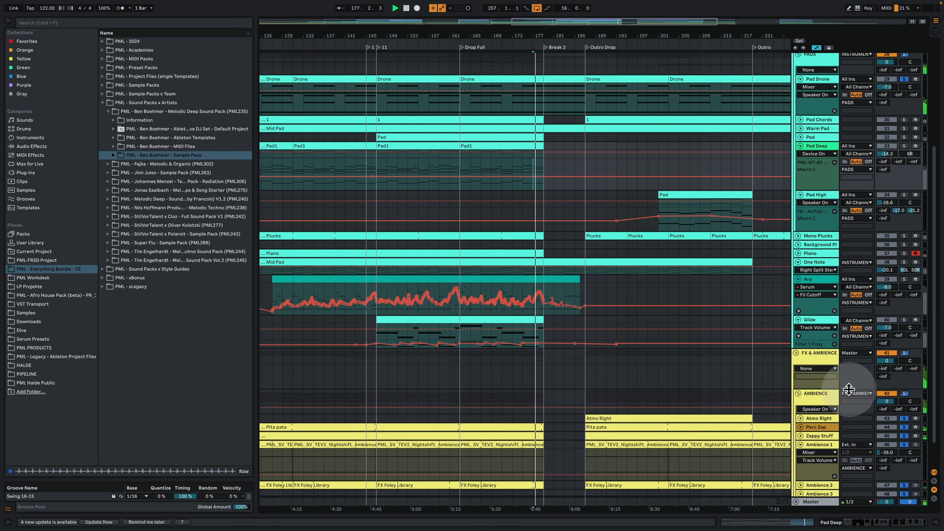
click(903, 417)
key(space)
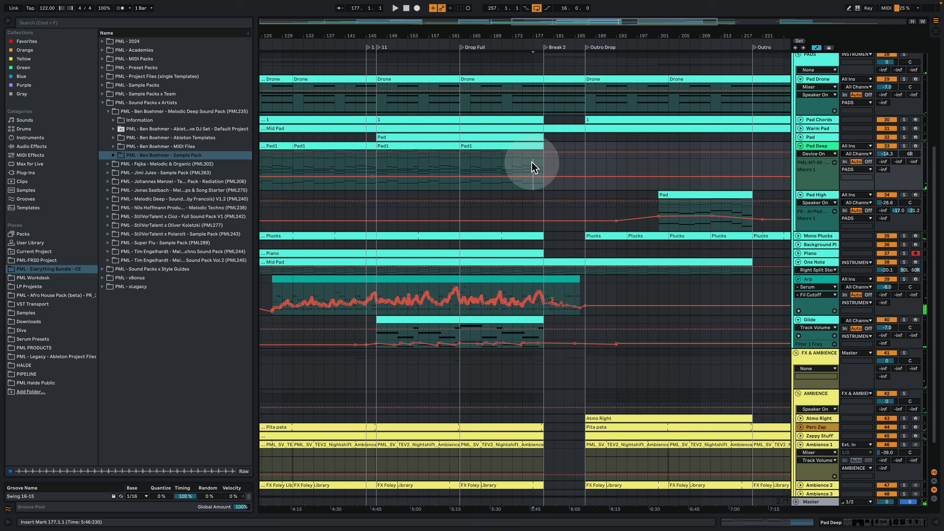
key(space)
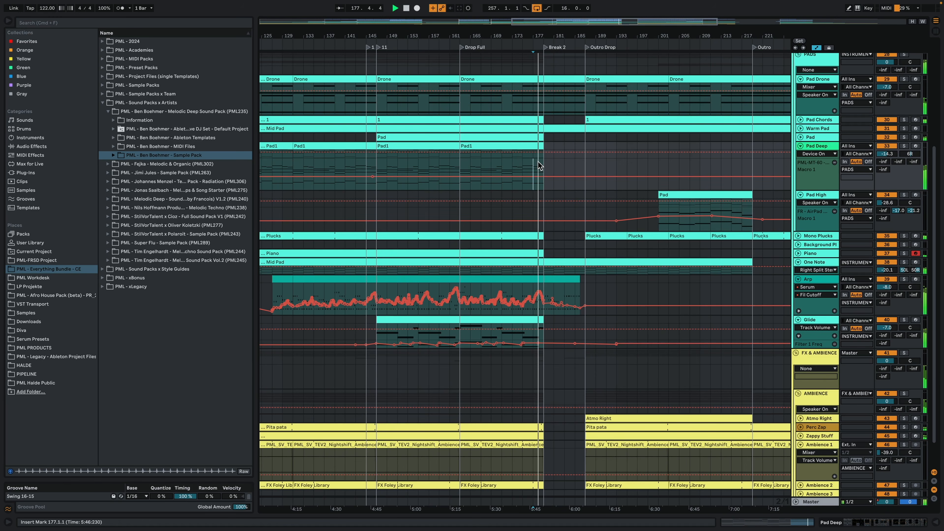
click(535, 152)
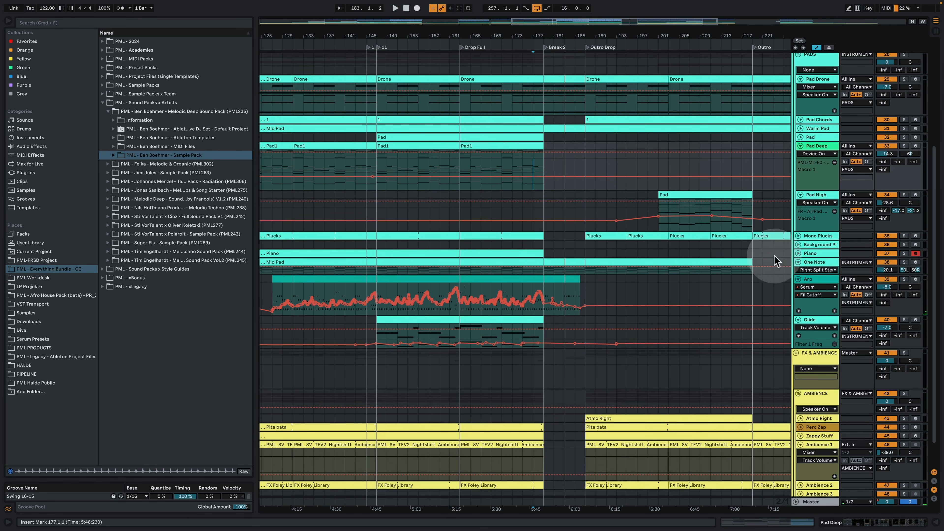
Increase the Glide track's height to show its Filter 1 Freq automation across the drops, and place the insert marker at bar 165.
drag(814, 354, 817, 402)
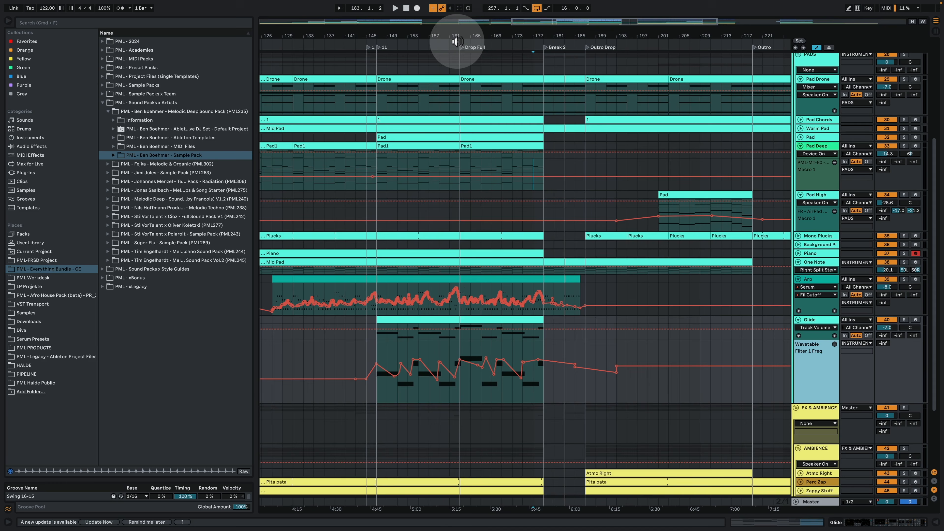
drag(470, 37, 516, 32)
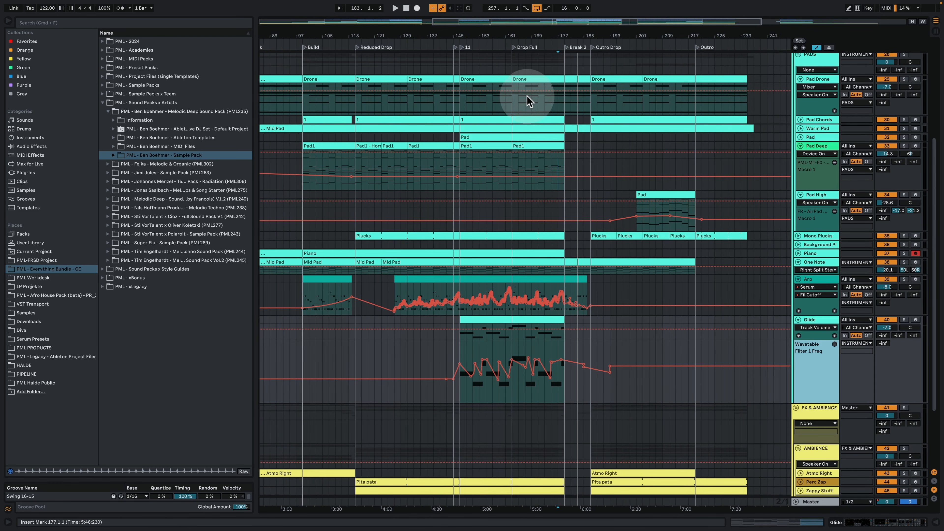
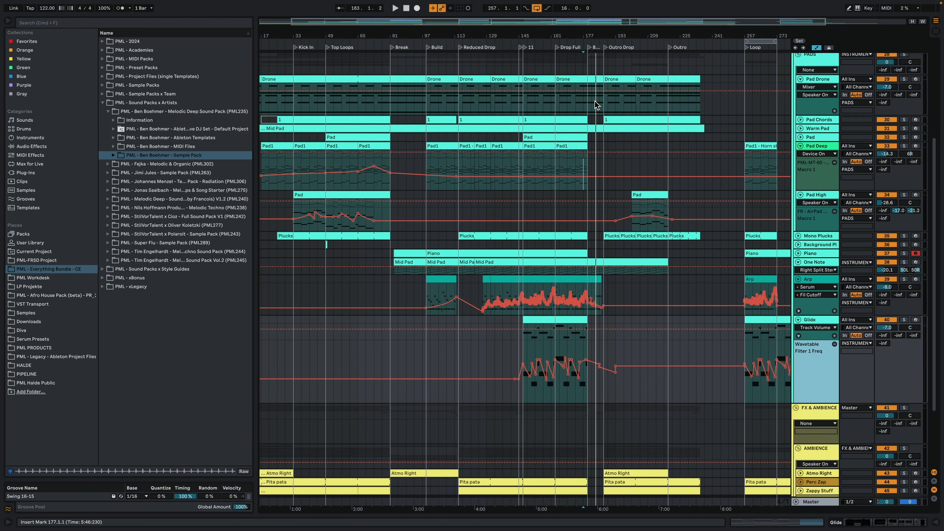
click(562, 174)
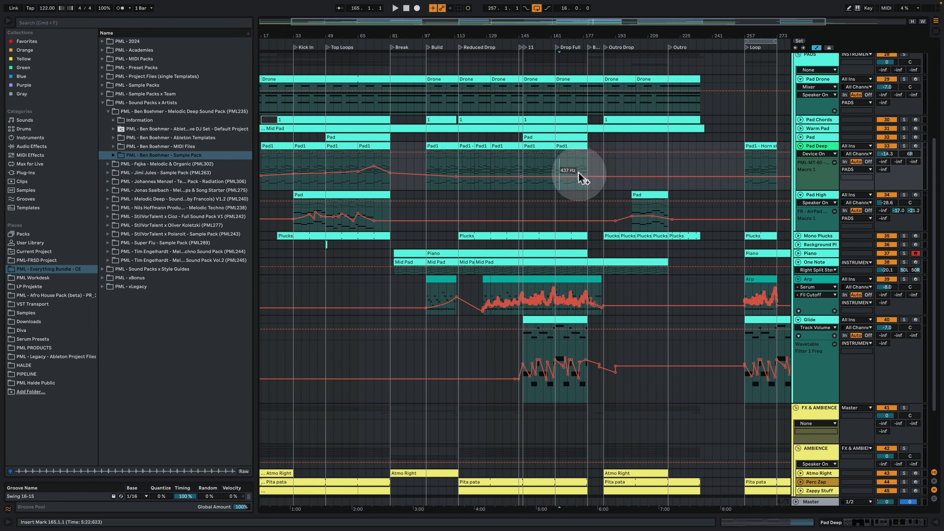
key(w)
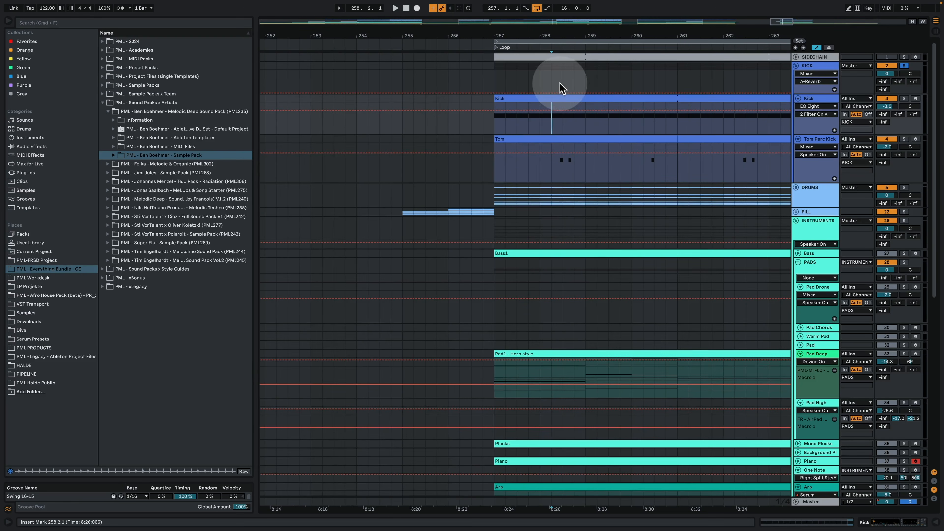
Play the soloed KICK group in the Loop section from bar 258, and unfold and solo the Bass track for playback from bar 257.
click(541, 128)
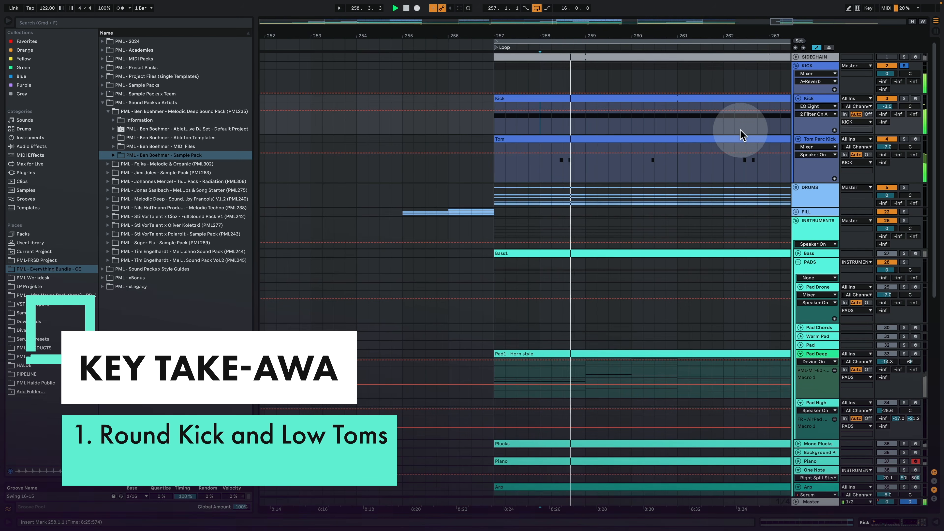
click(798, 253)
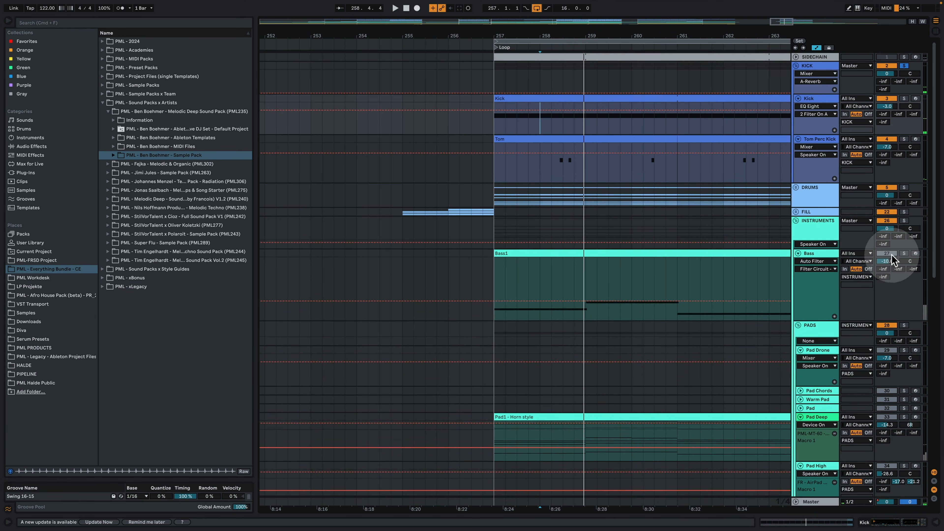
click(903, 253)
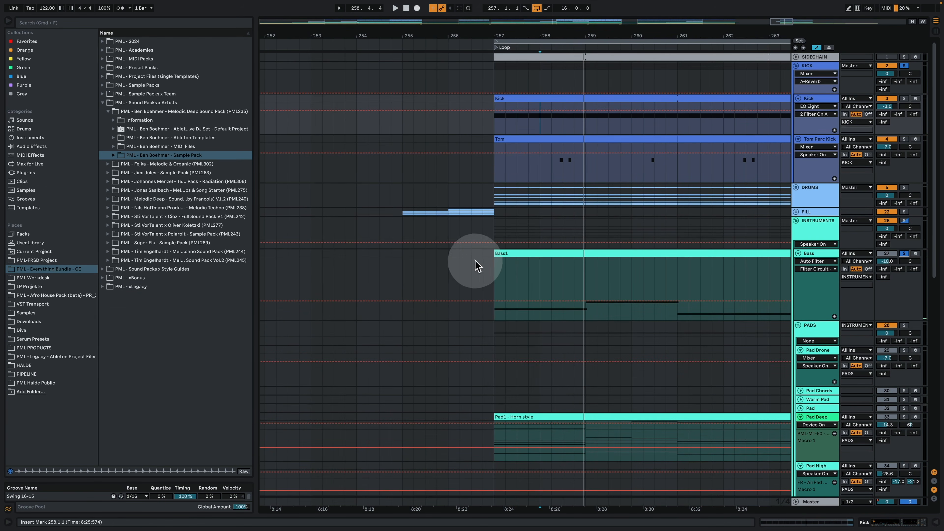
click(493, 266)
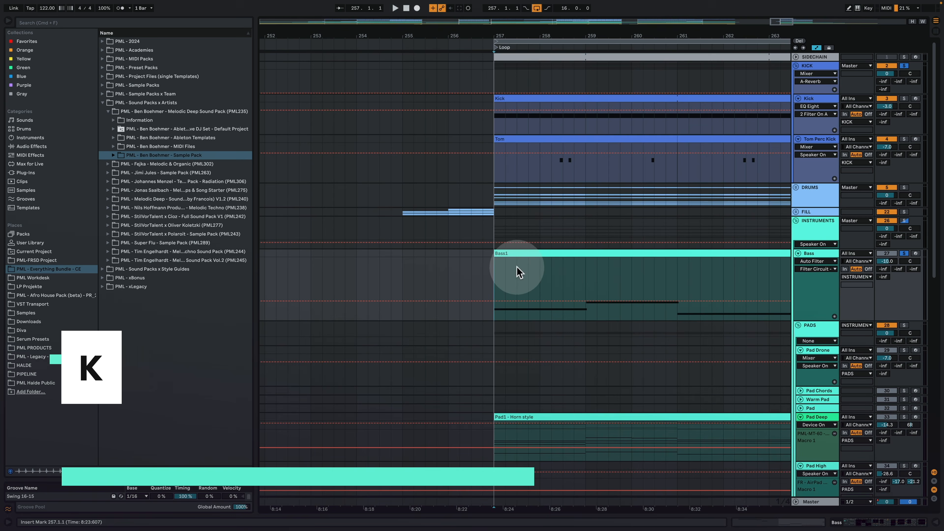
Show the Bass track's device chain during playback and bring its Deep LFO Bass rack and Wavetable synth into view.
double_click(822, 255)
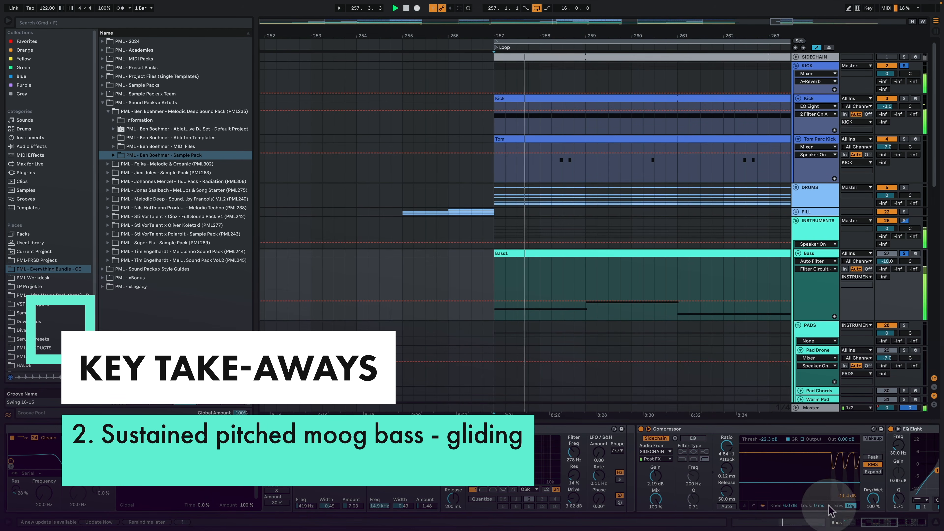
click(900, 522)
drag(900, 524, 851, 525)
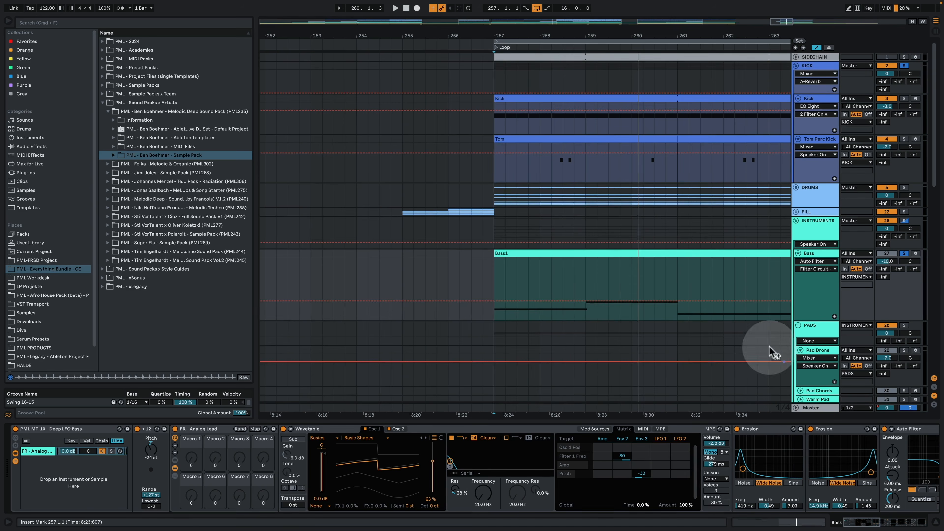
Play the Loop section from bar 257, and solo the Pad Deep track with its device chain shown.
key(space)
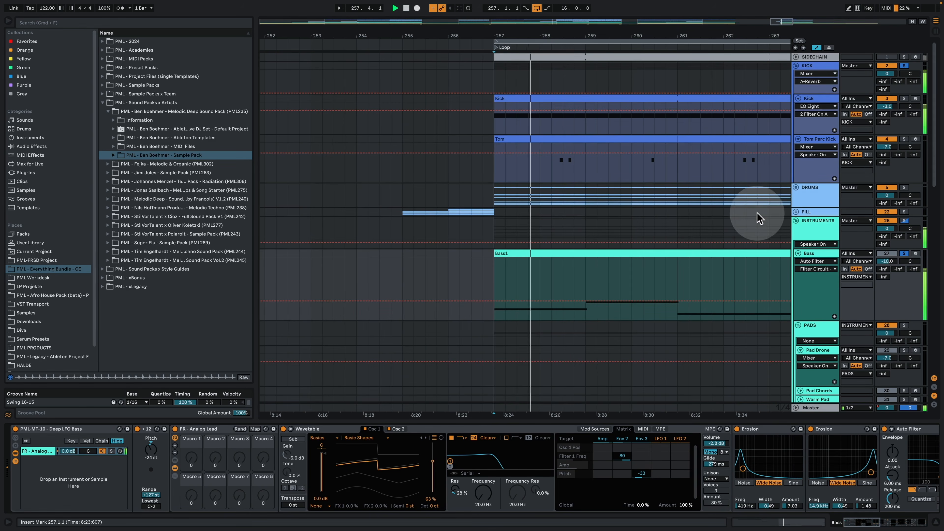
scroll(759, 224, down, 6)
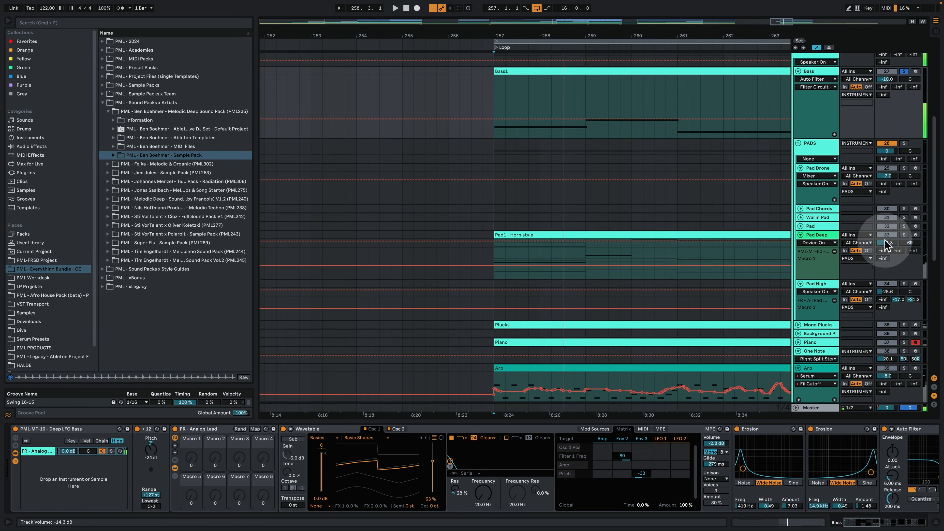
click(904, 235)
click(817, 235)
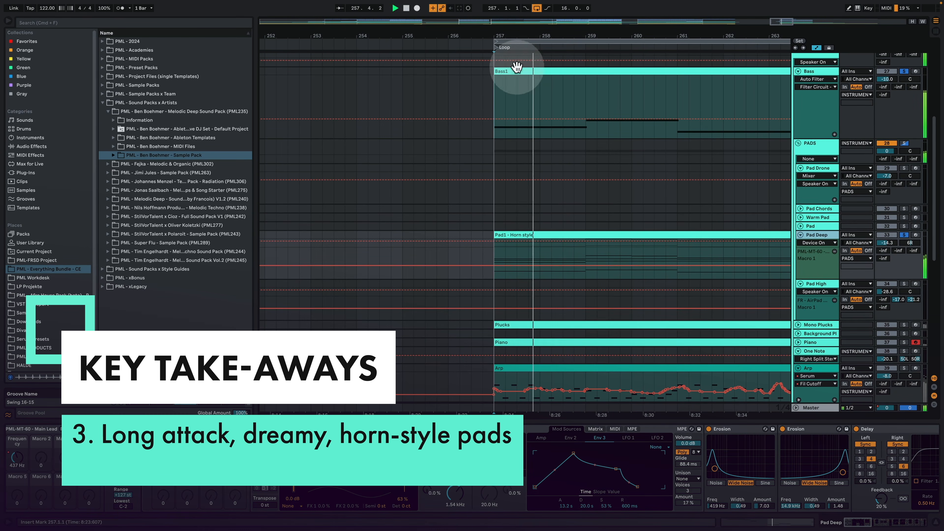
Bring the whole Loop section into view and open the Pad1 - Horn style clip to examine its chord notes.
drag(540, 33, 428, 37)
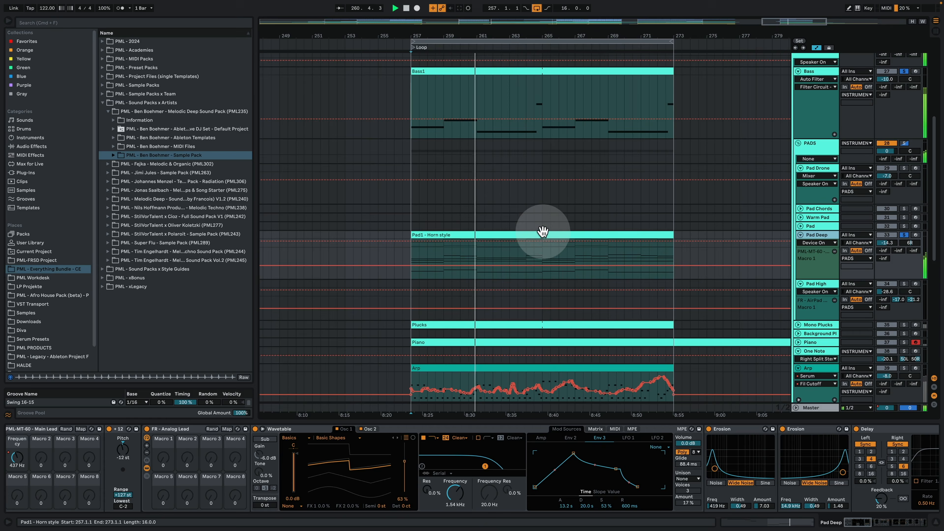
double_click(533, 233)
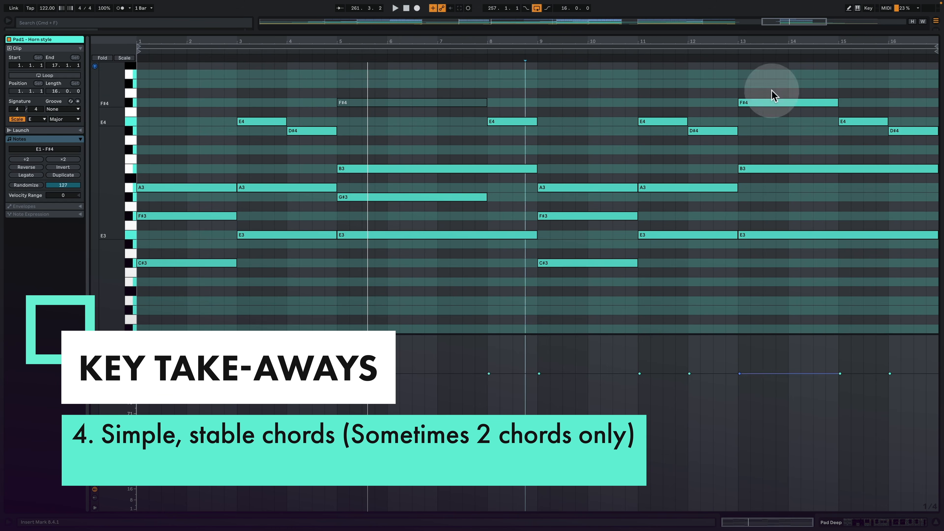
scroll(409, 159, up, 2)
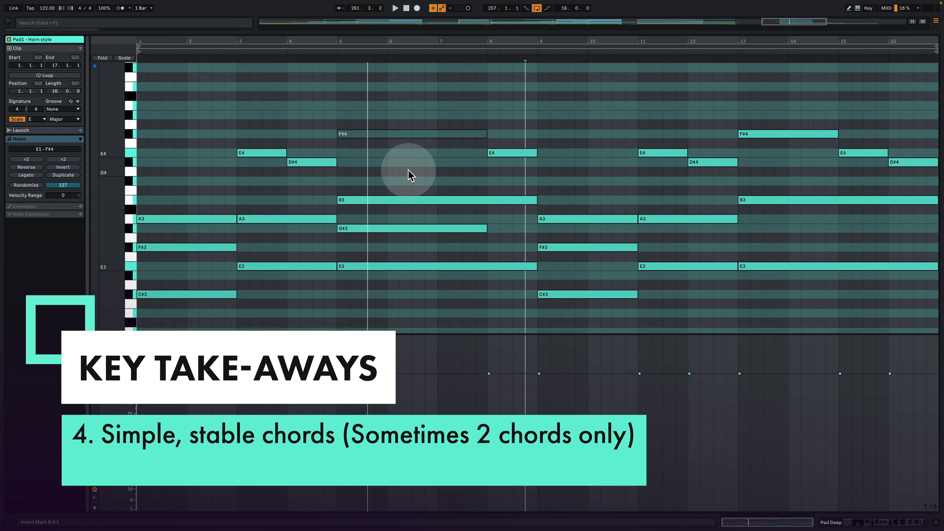
Unfold and solo the Mono Plucks track, inspect the notes of its Plucks clip, and return to its device chain.
scroll(441, 199, down, 4)
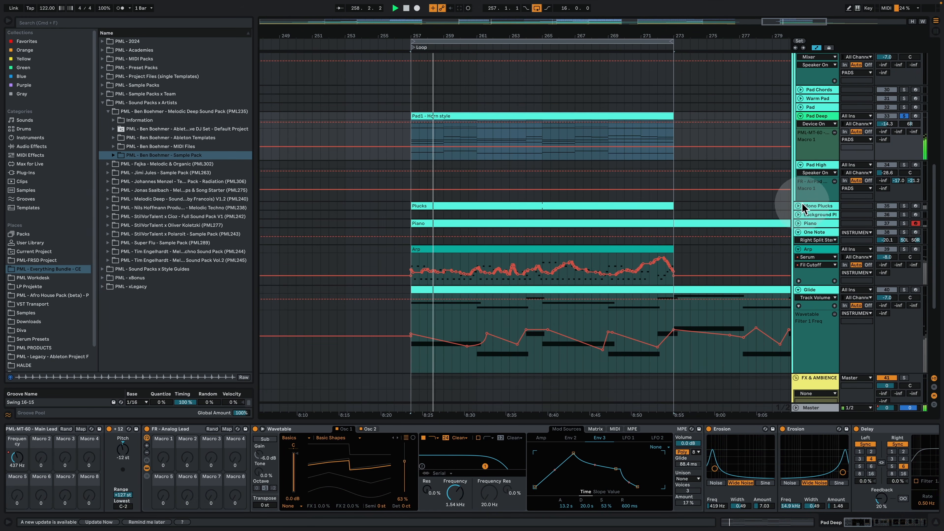
click(799, 206)
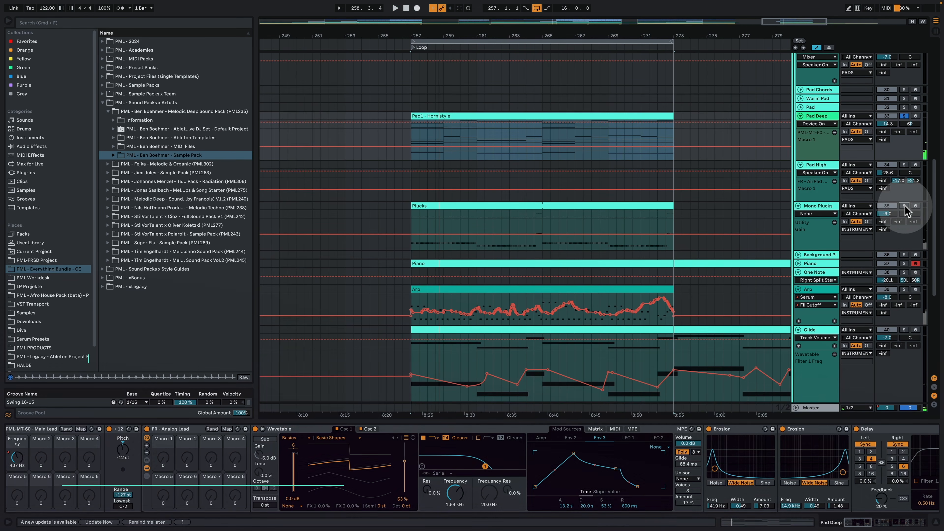
click(904, 206)
click(815, 206)
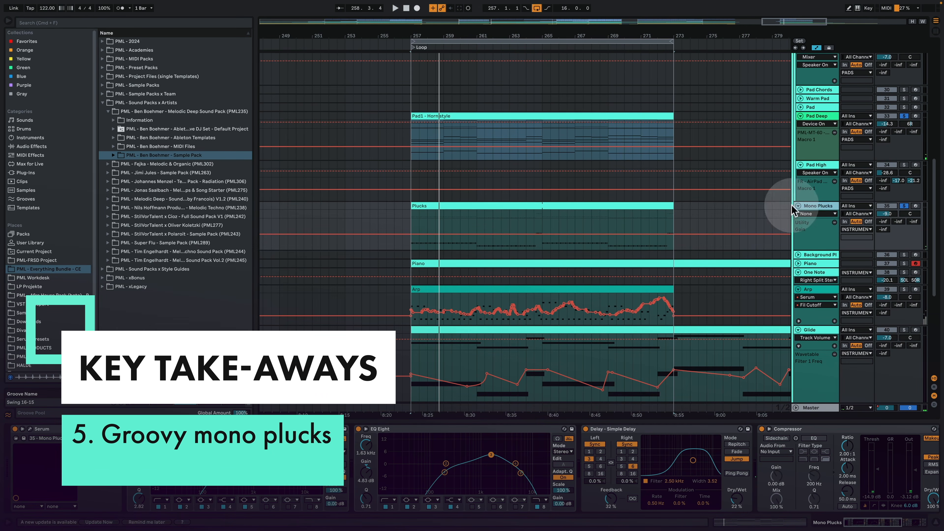
double_click(469, 203)
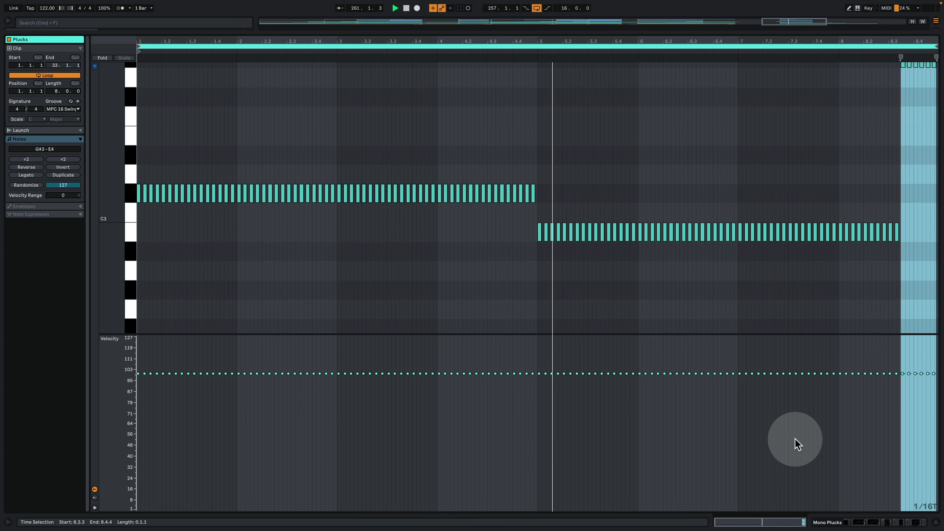
click(845, 521)
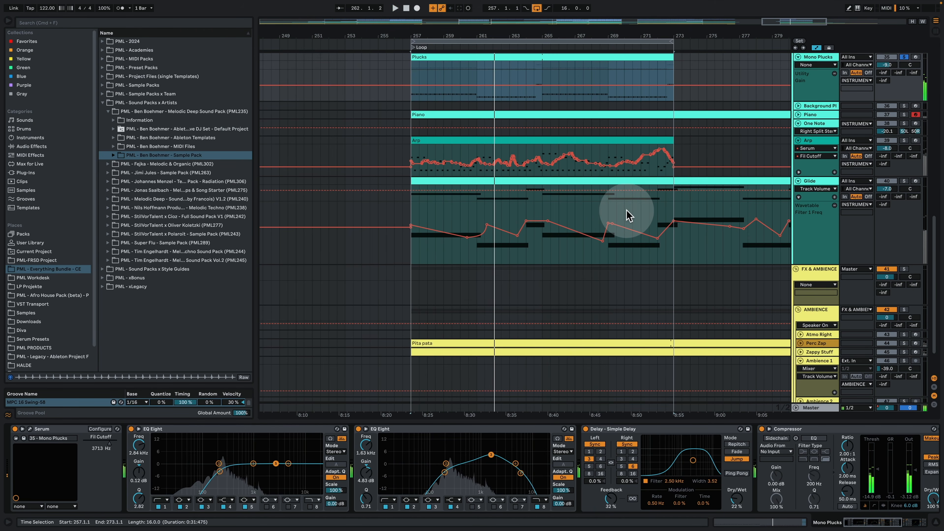
Unfold and solo the Piano track, show its device chain, and play the Loop section from bar 257.
click(798, 114)
click(905, 115)
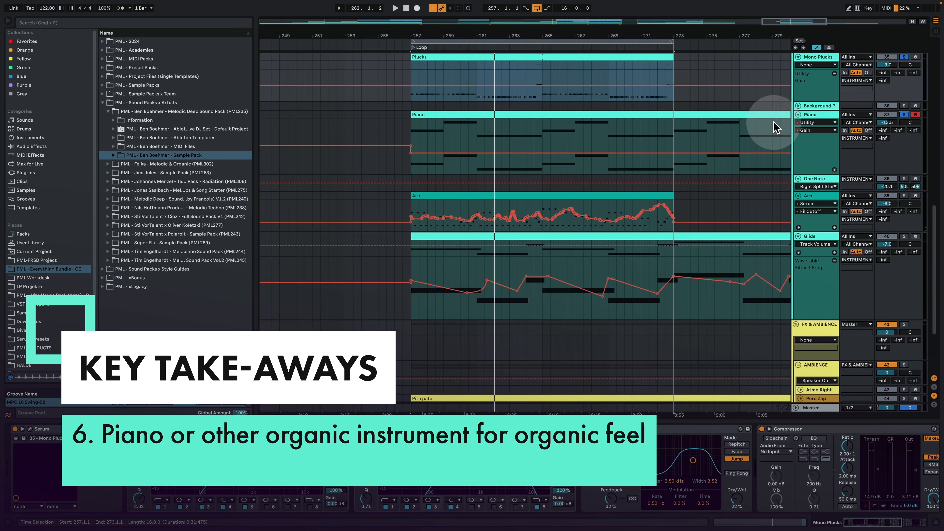
click(812, 118)
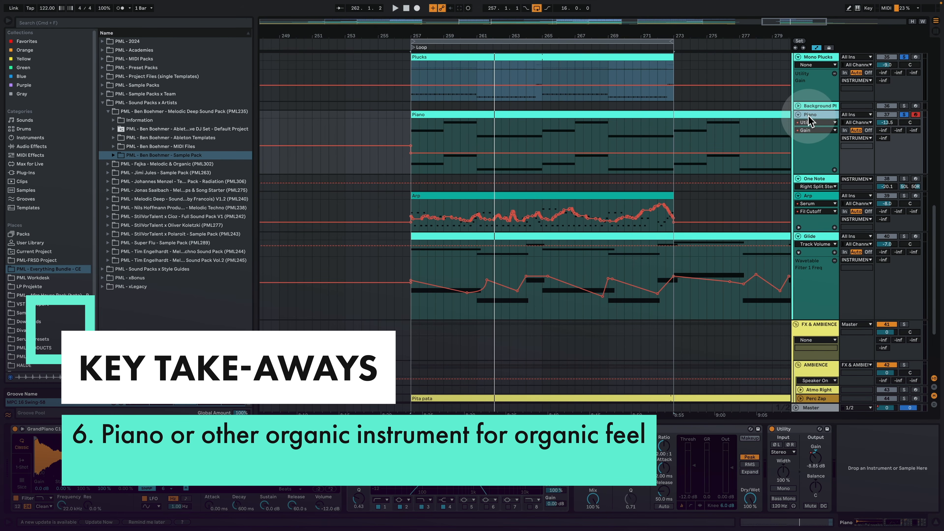
key(space)
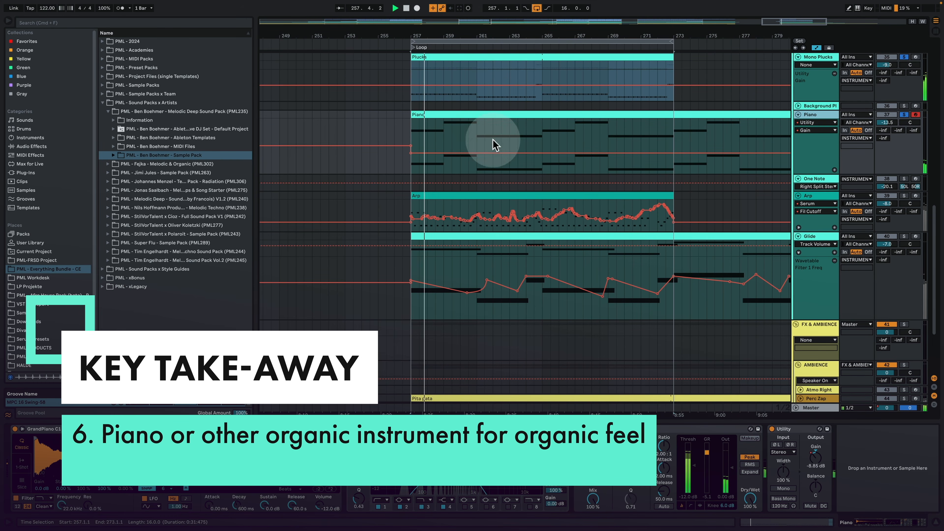
Audition the Piano track at a volume of -9.4 dB, and set it back to -13.5 dB.
click(884, 122)
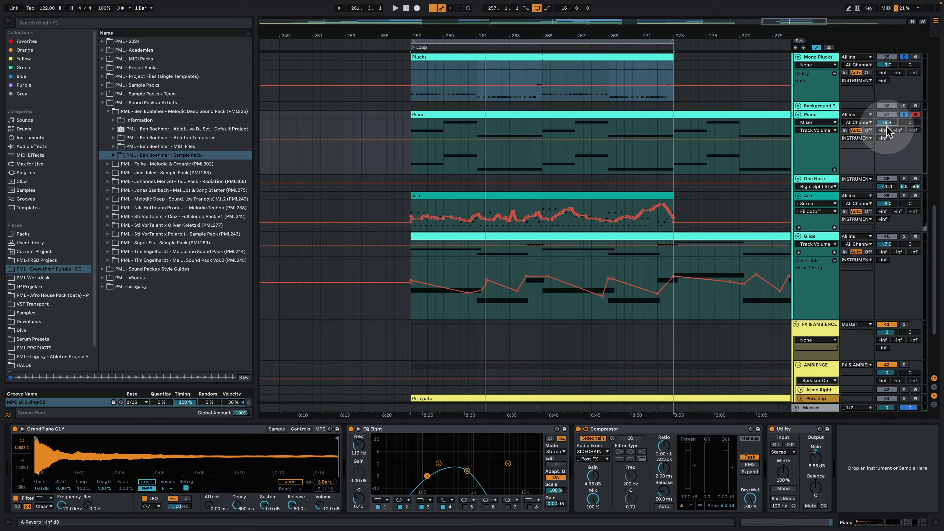
key(space)
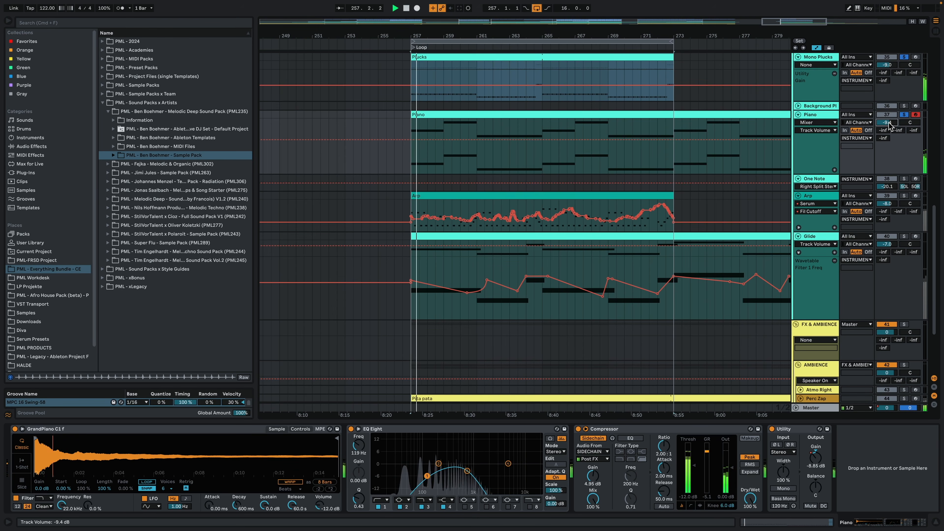
drag(889, 124, 891, 130)
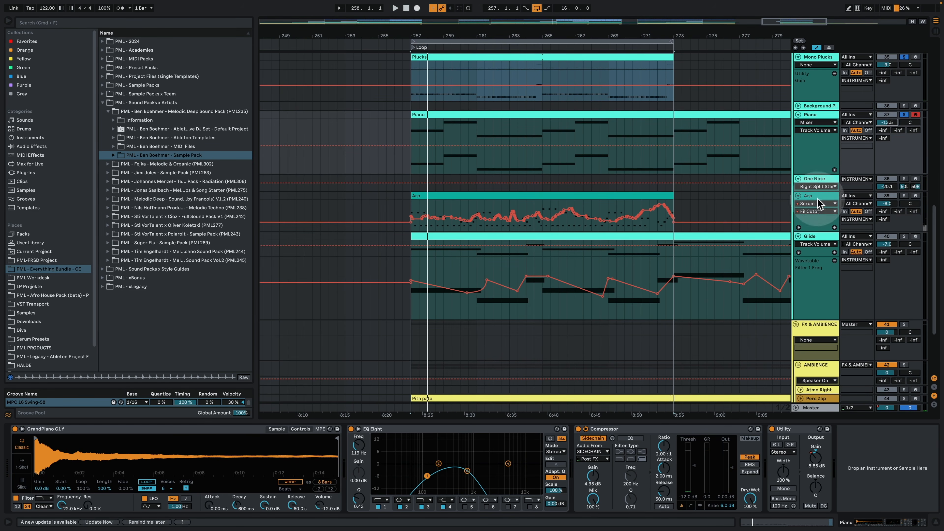
Solo the Glide track, show its device chain, and play the Loop section with it added.
scroll(748, 242, down, 2)
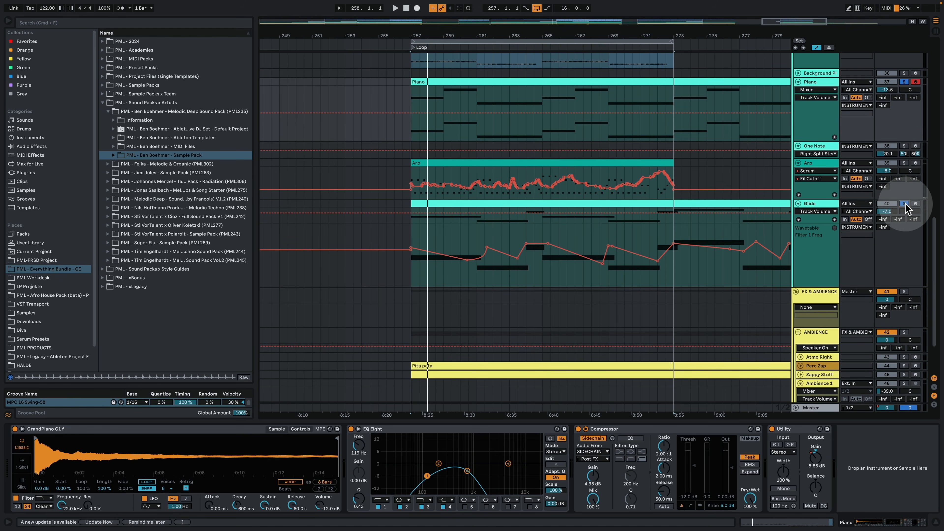
click(823, 203)
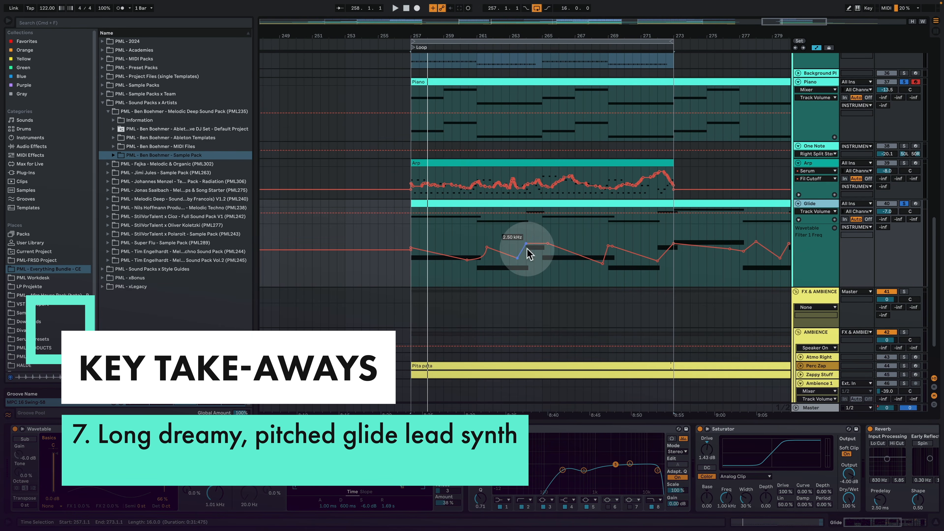
key(space)
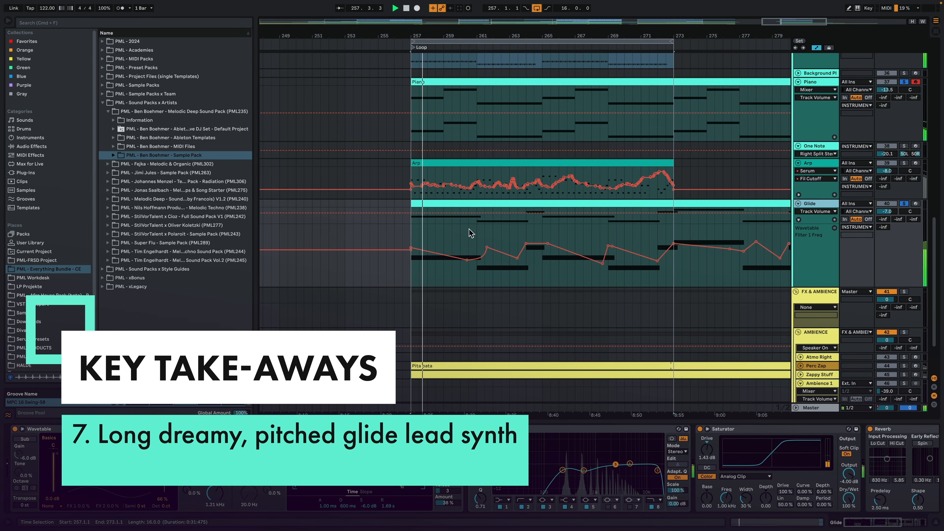
Switch the Glide track's main automation lane to Wavetable's Filter 1 Freq and play the Loop section to hear the filter movement.
click(469, 229)
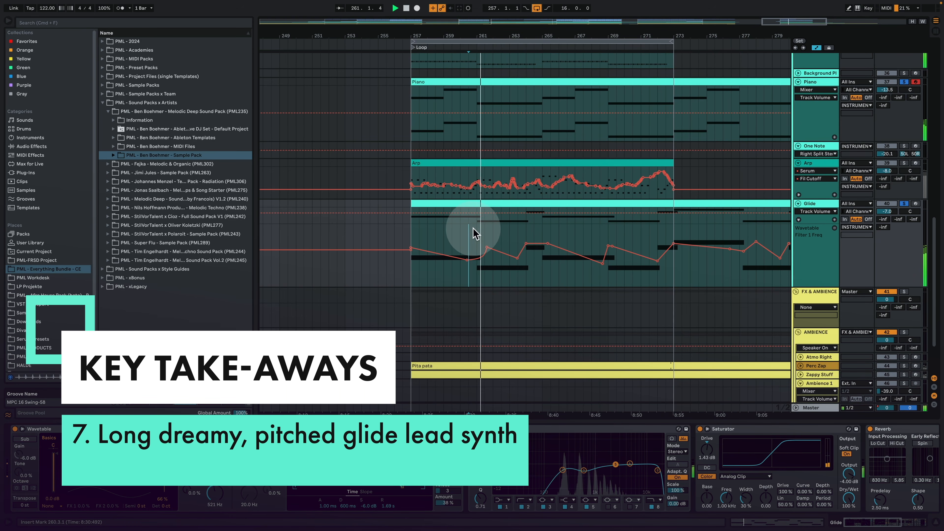
click(813, 211)
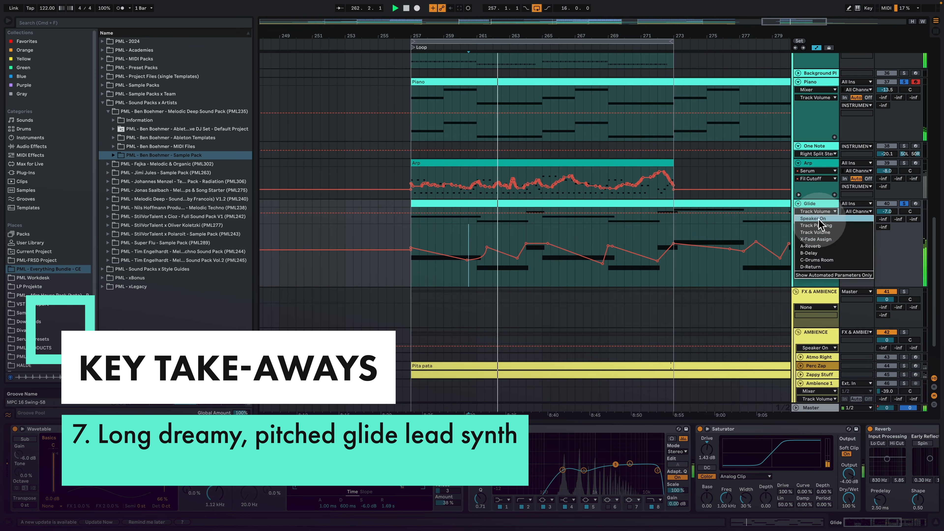
click(813, 200)
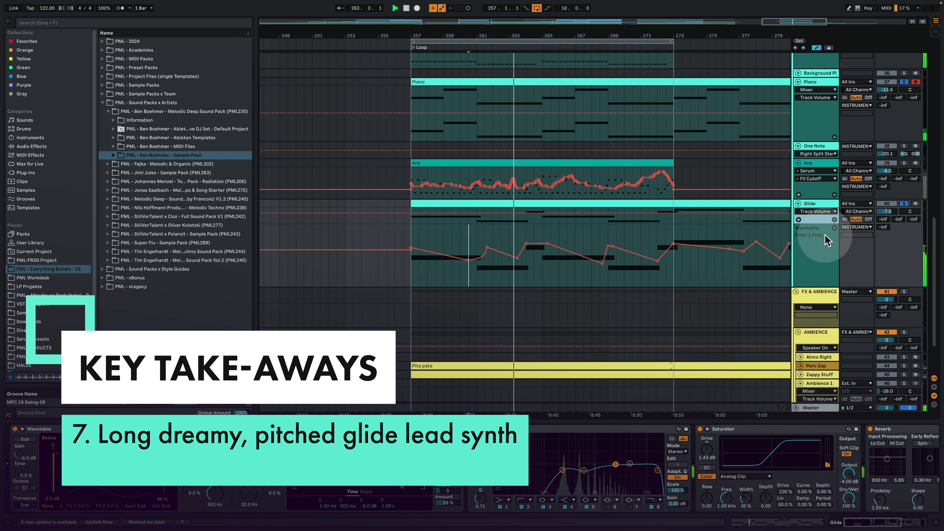
click(215, 492)
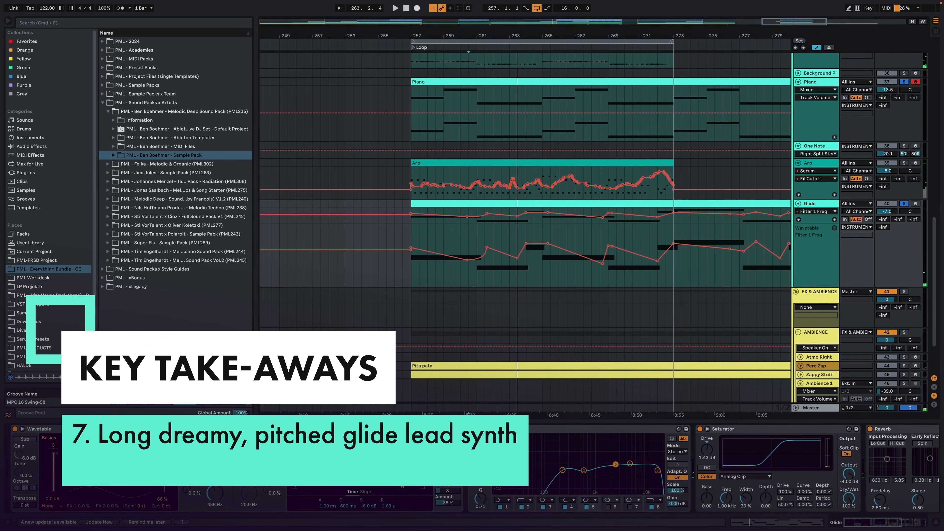
key(space)
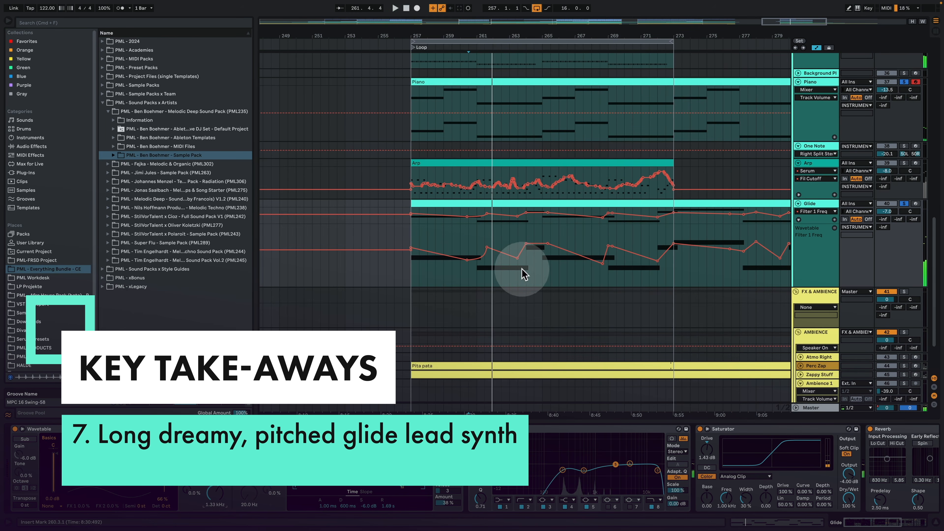
key(space)
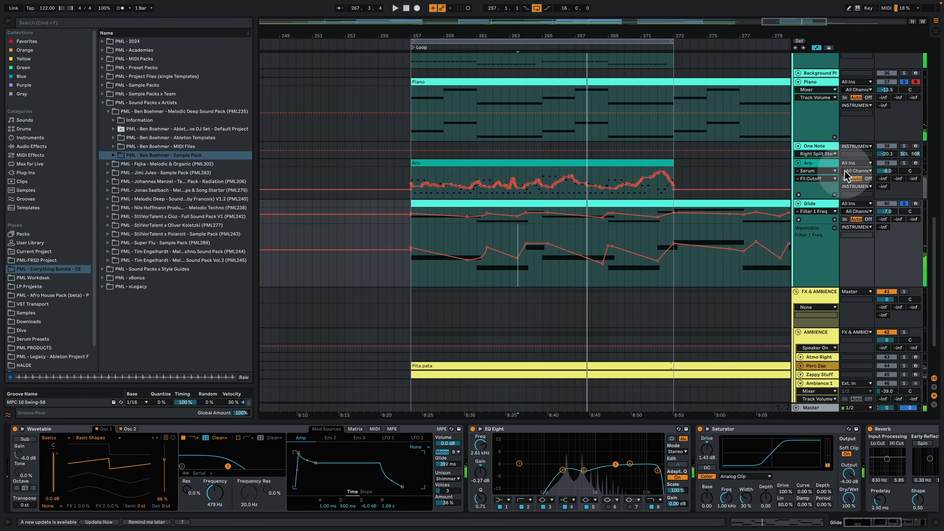
Solo the Arp track with its device chain shown, increase its height, and place the insert marker at bar 257.
click(825, 166)
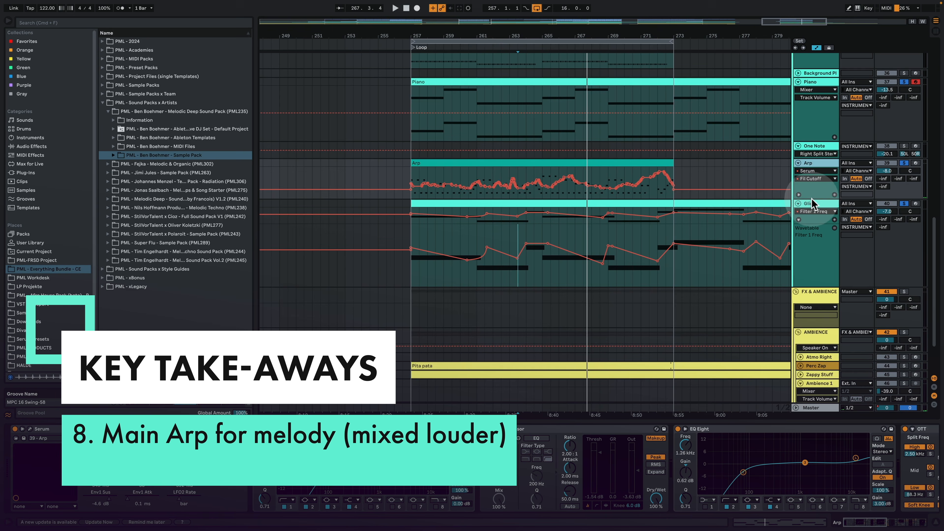
drag(810, 211, 810, 265)
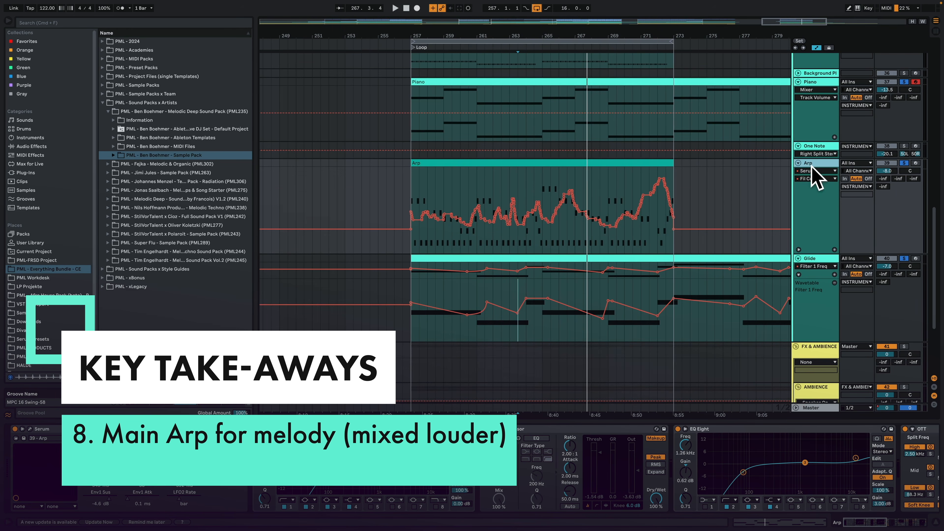
click(402, 150)
key(space)
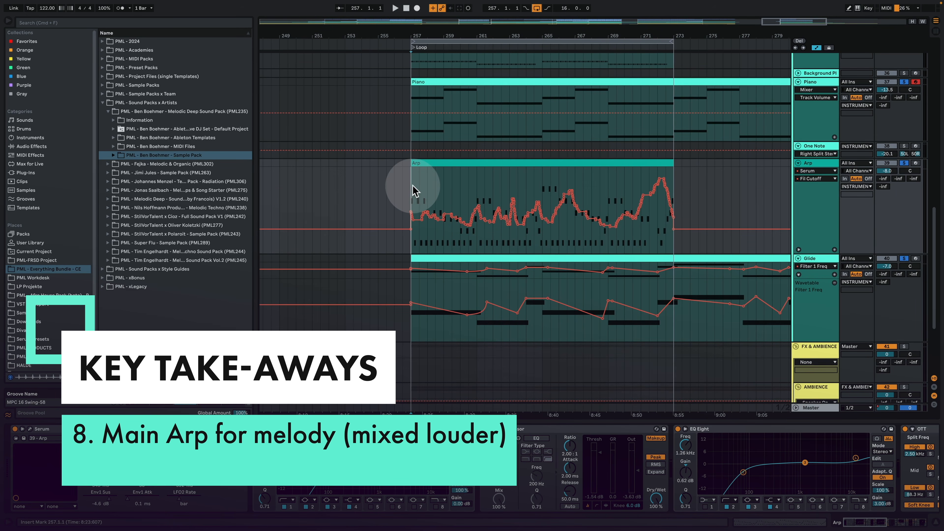
Inspect the Arp clip's melody notes, and open the track's Serum editor clear of the arrangement.
double_click(432, 164)
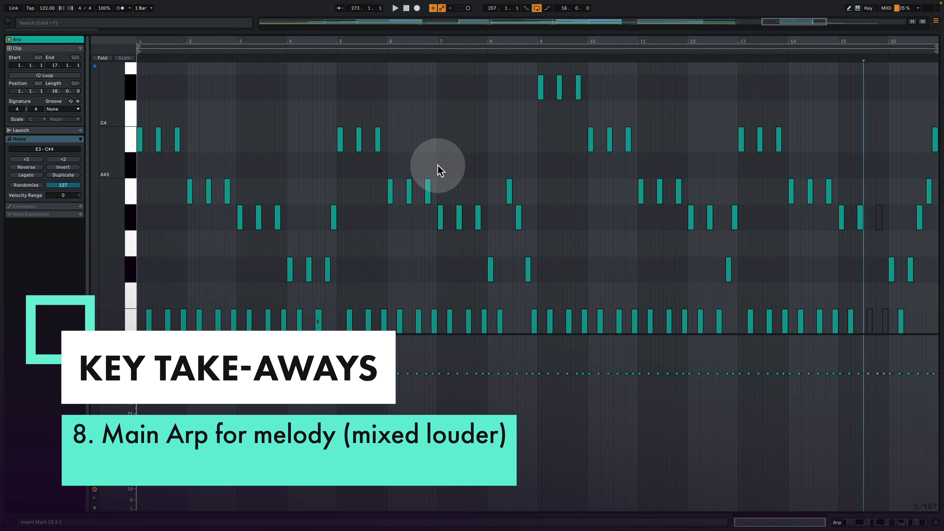
click(846, 522)
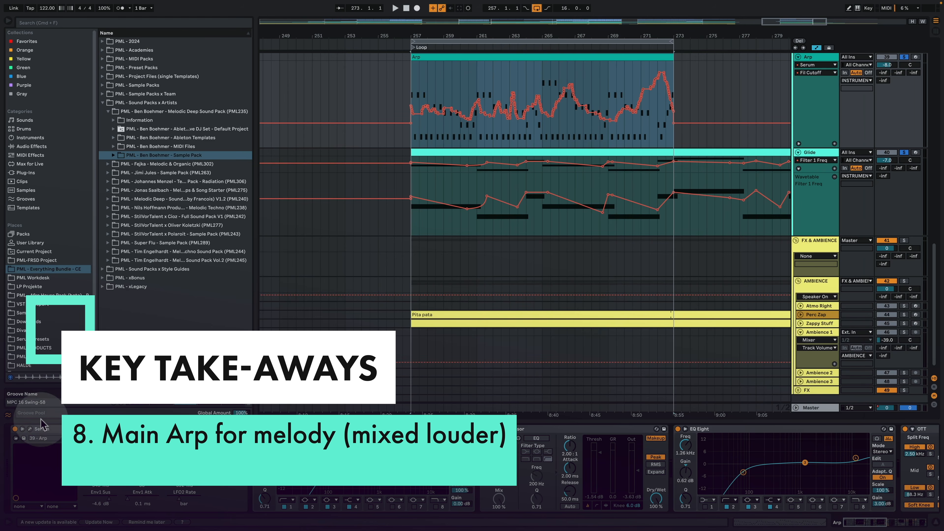
click(31, 429)
drag(367, 89, 222, 67)
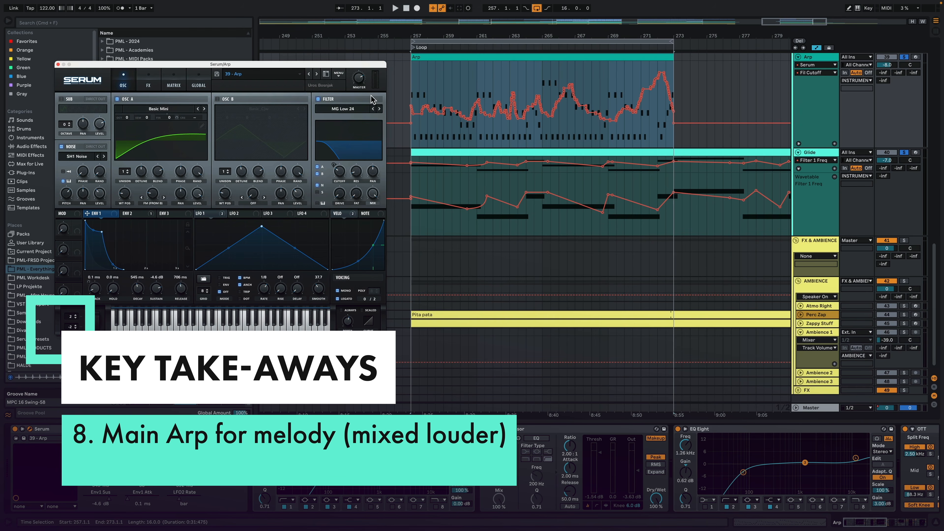
Play the soloed Arp from bar 257 with its Fil Cutoff automation and the Serum editor in view.
key(space)
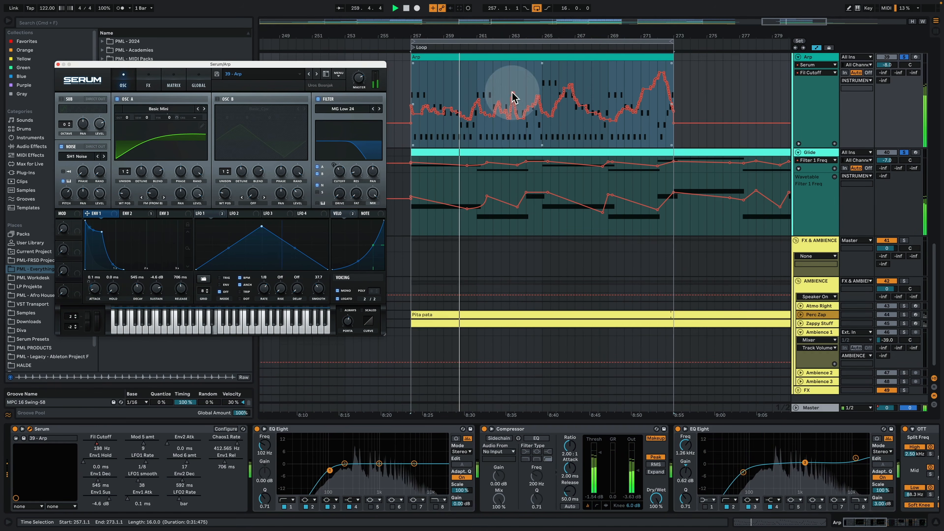
scroll(511, 148, up, 2)
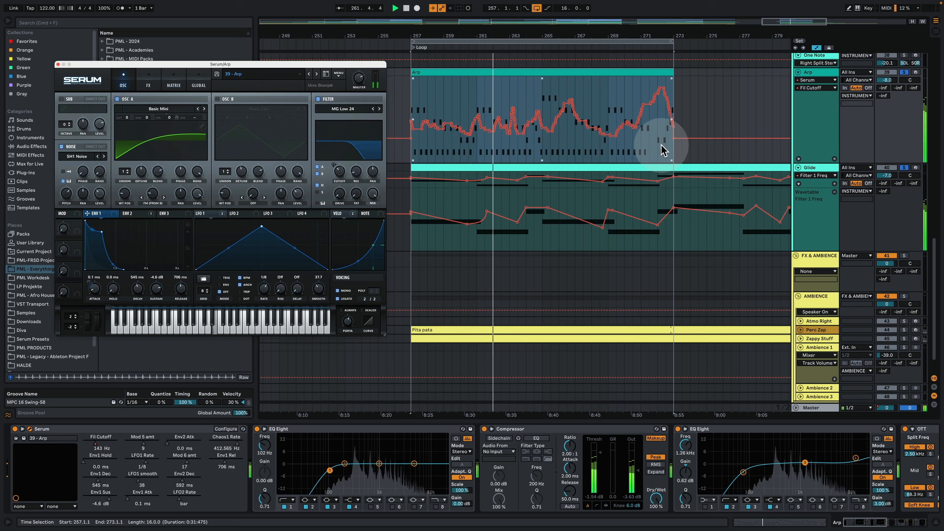
click(533, 71)
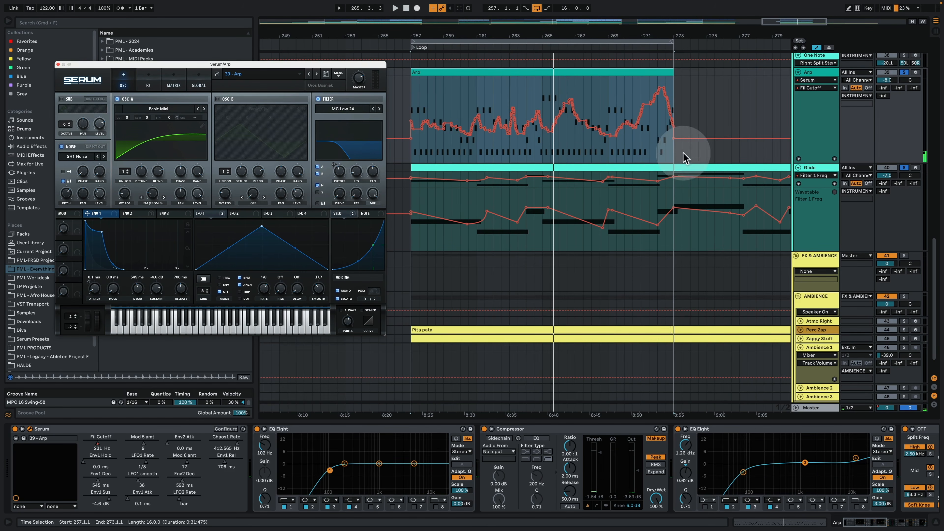
Close the Arp's Serum editor and unfold the DRUMS group to show its individual tracks.
click(658, 145)
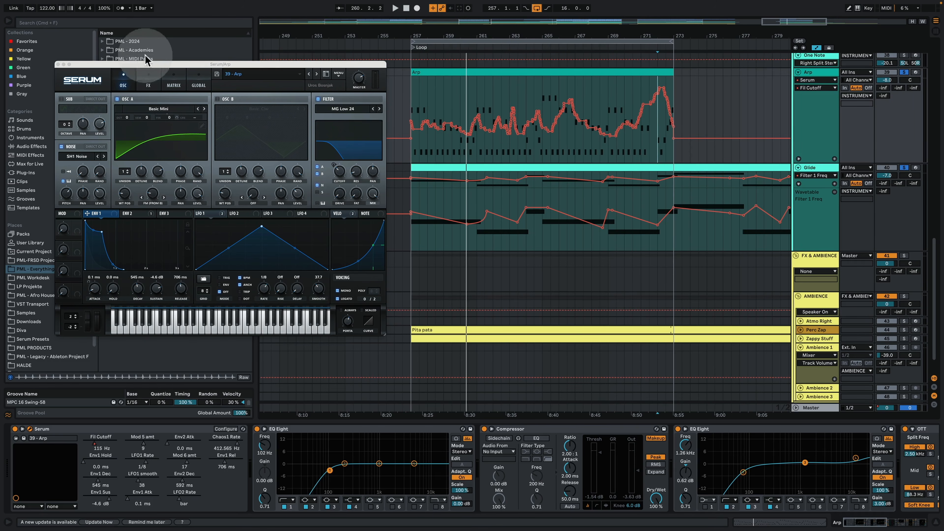
click(58, 65)
scroll(495, 161, up, 15)
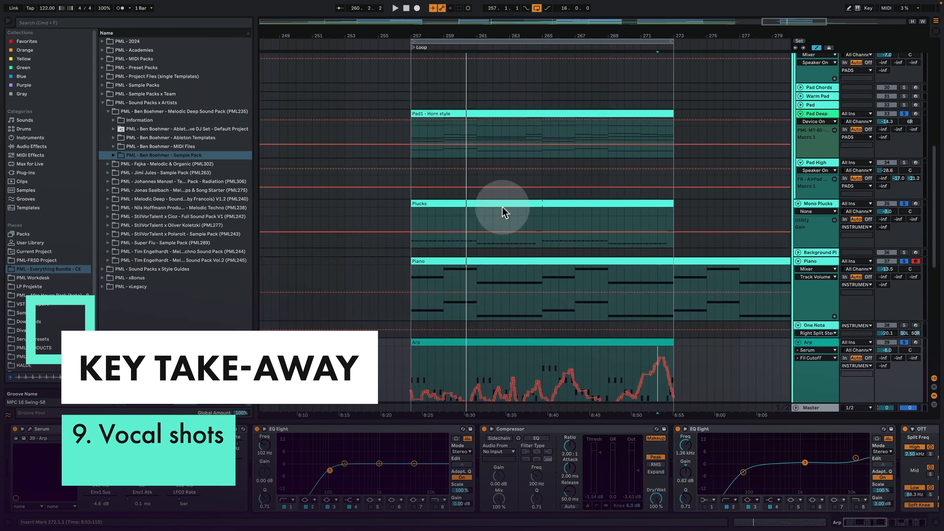
scroll(500, 208, up, 3)
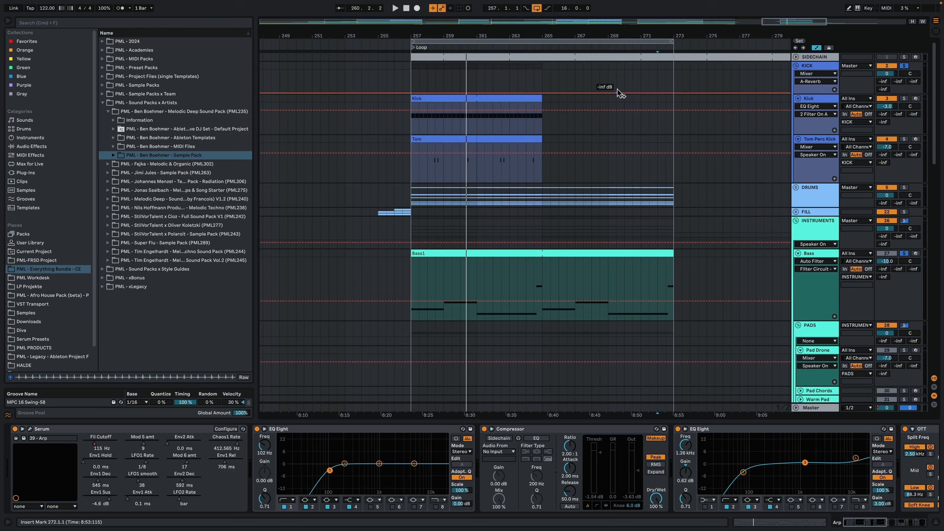
click(796, 187)
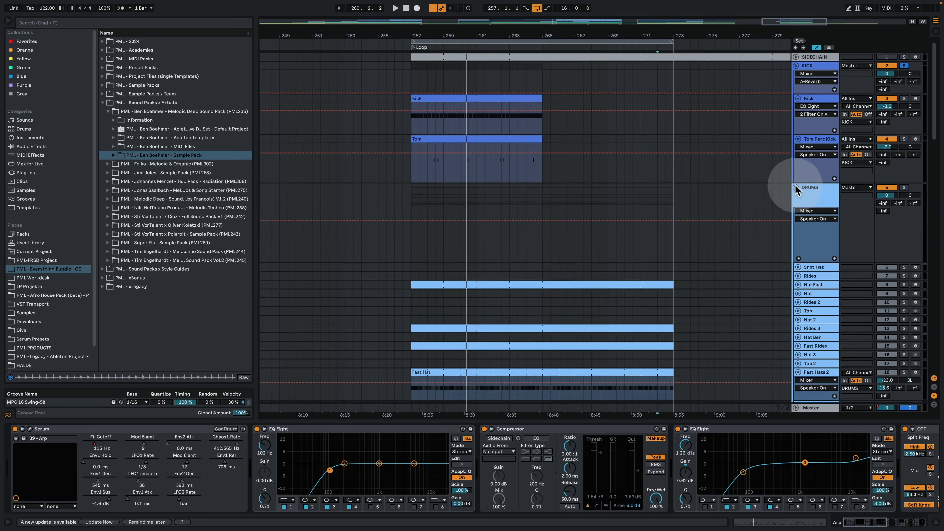
scroll(740, 238, down, 5)
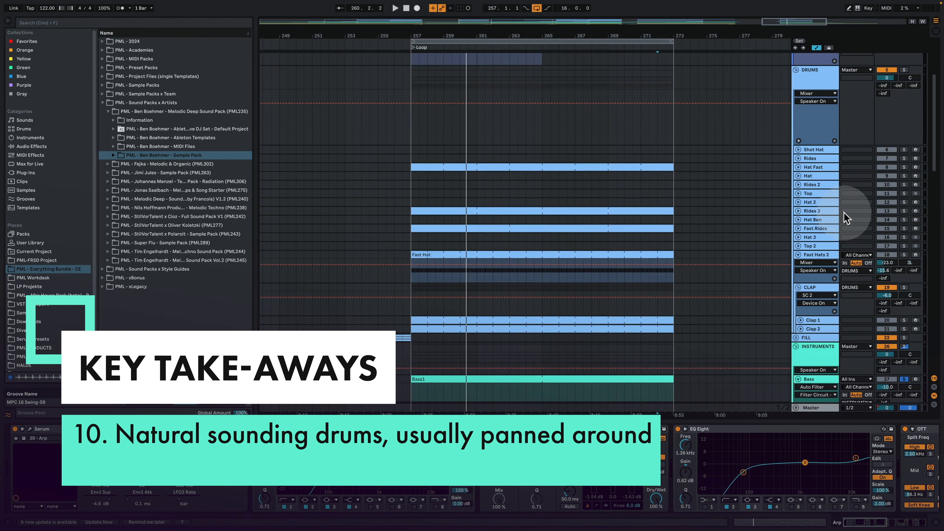
Solo the Rides 3 track in the DRUMS group, show its device chain with Auto Pan, and play the Loop section.
click(904, 211)
click(826, 211)
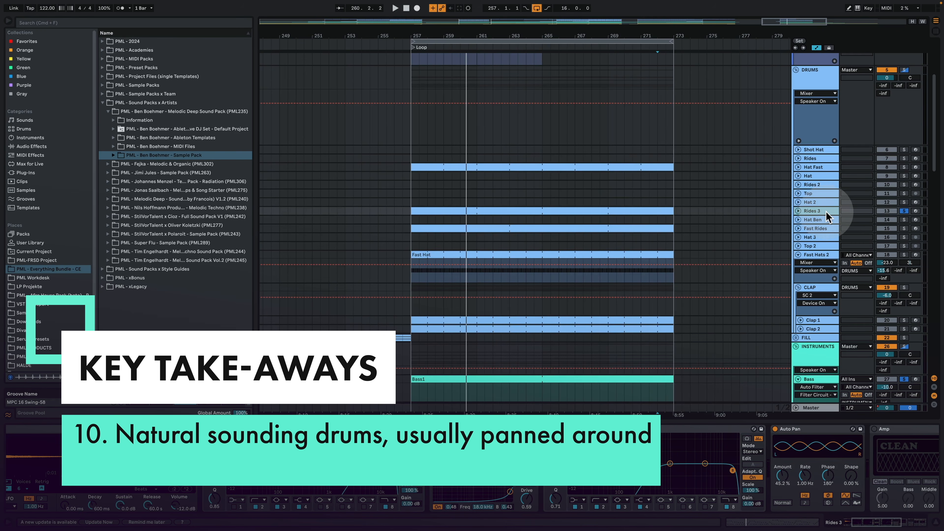
key(space)
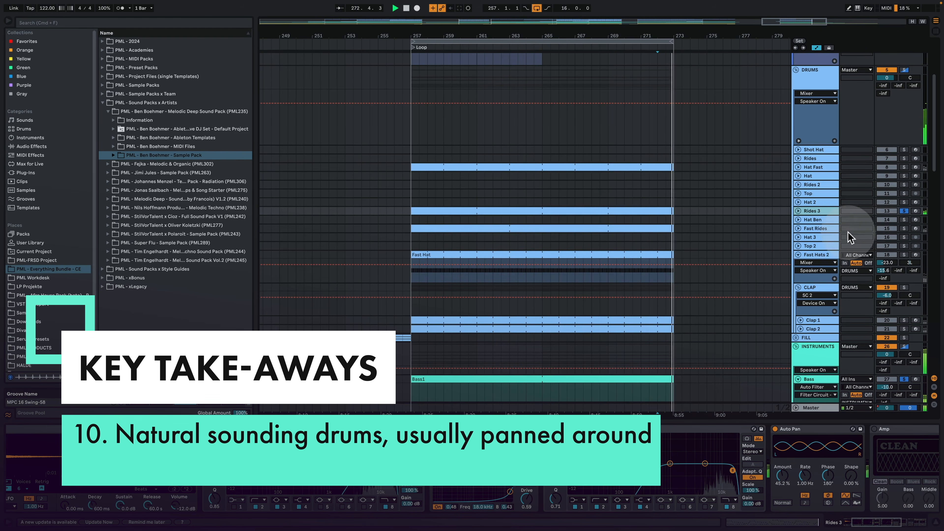
Add Fast Rides to the solo with its Auto Pan device in view, and play both ride tracks together.
click(903, 228)
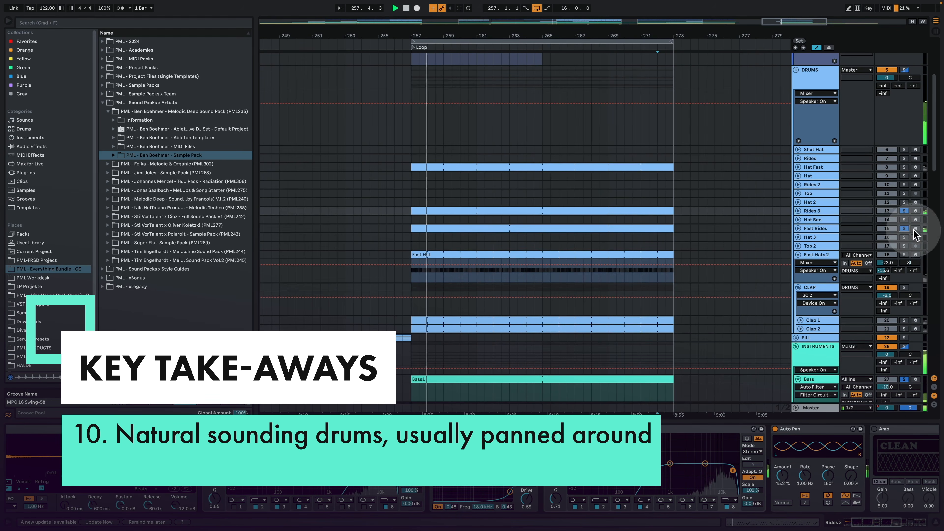
click(821, 226)
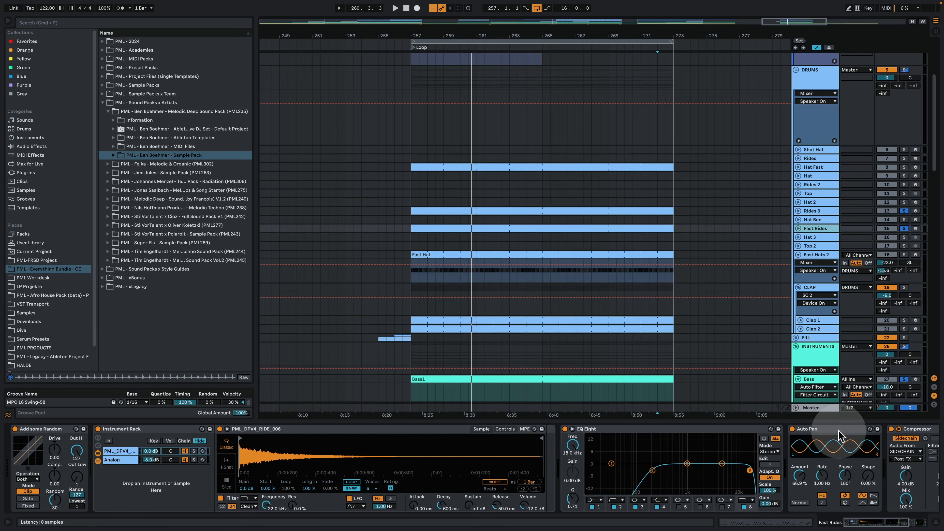
key(space)
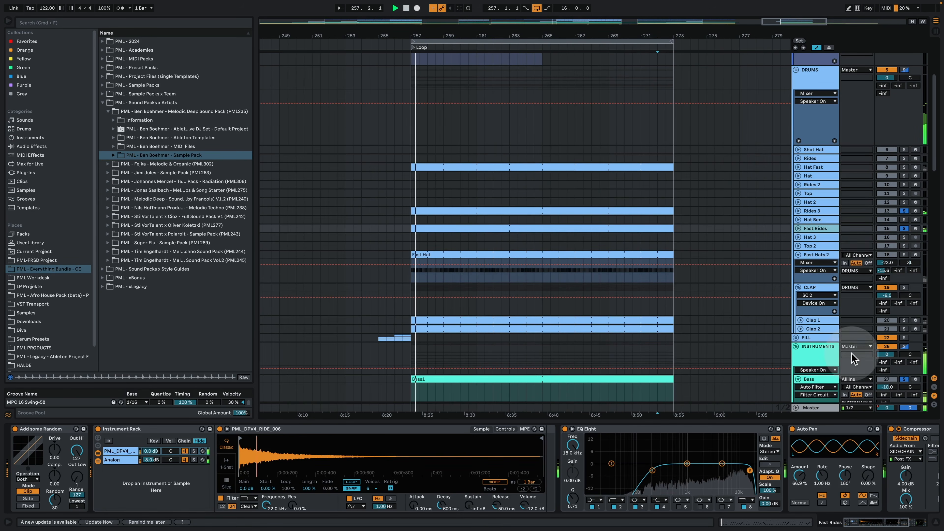
Unsolo Rides 3, insert the Auto Pan preset Dizziness ahead of the existing Auto Pan on Fast Rides, and play it.
click(904, 211)
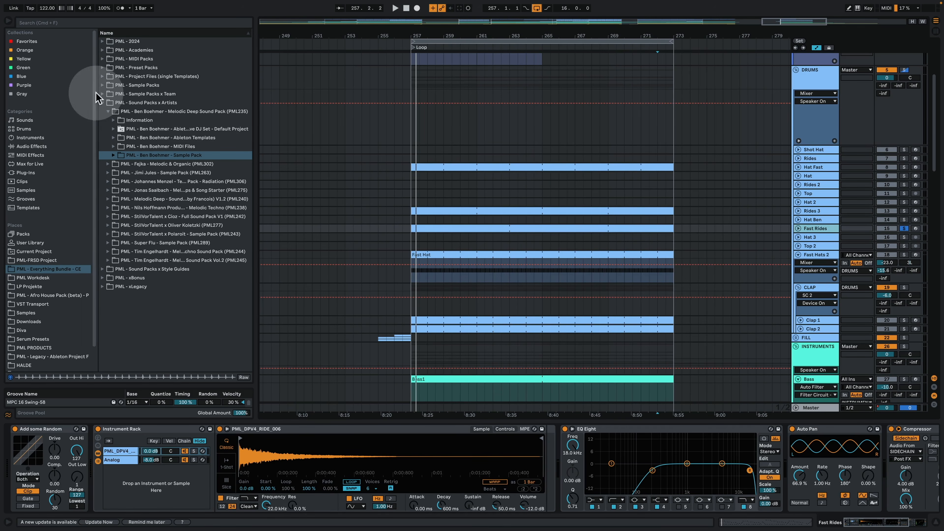
click(37, 146)
click(103, 76)
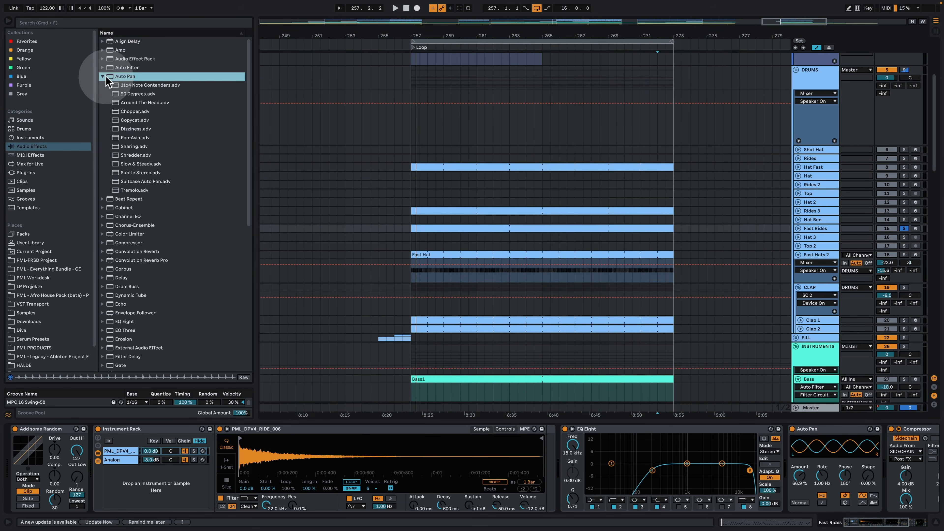
drag(135, 130, 843, 485)
key(space)
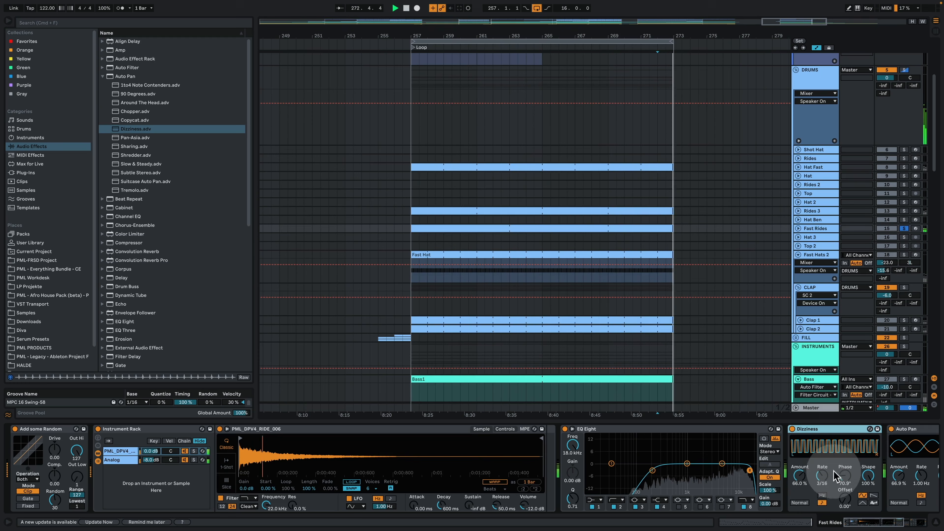
Try Dizziness with its Amount at 31.7 % and Rate at 1/12, then bypass and delete the device.
mouse_move(801, 476)
mouse_down()
mouse_move(801, 448)
mouse_move(800, 470)
mouse_move(819, 498)
mouse_move(801, 492)
mouse_up()
click(792, 429)
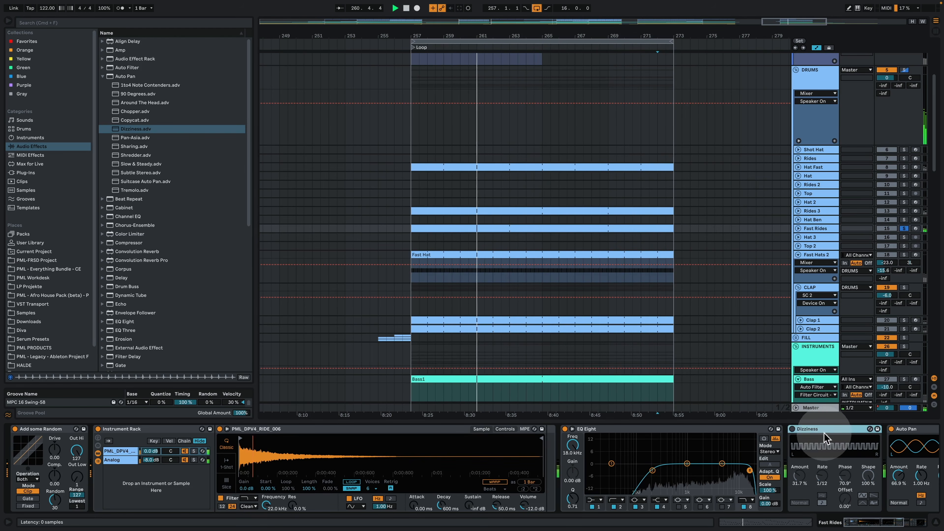
key(Delete)
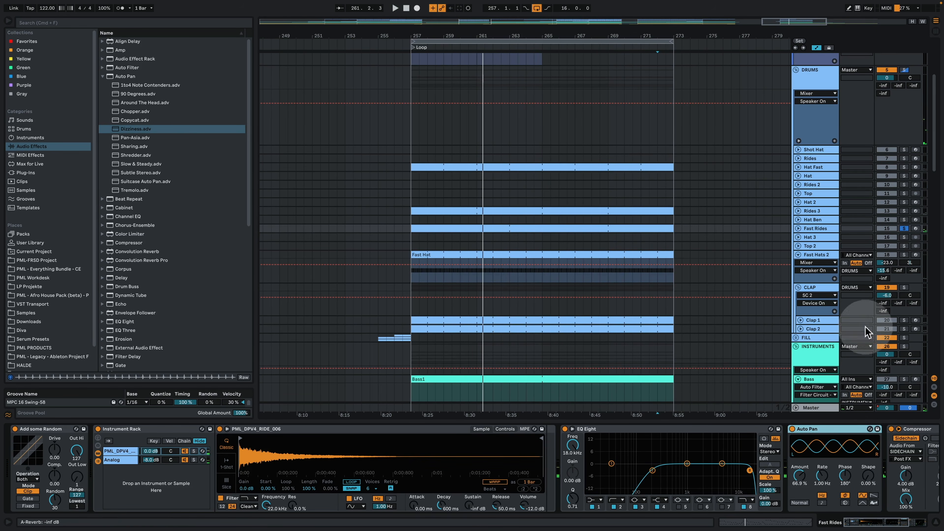
Replace the Fast Rides solo with Hat Fast and Fast Hats 2, and play the two hats together.
click(904, 228)
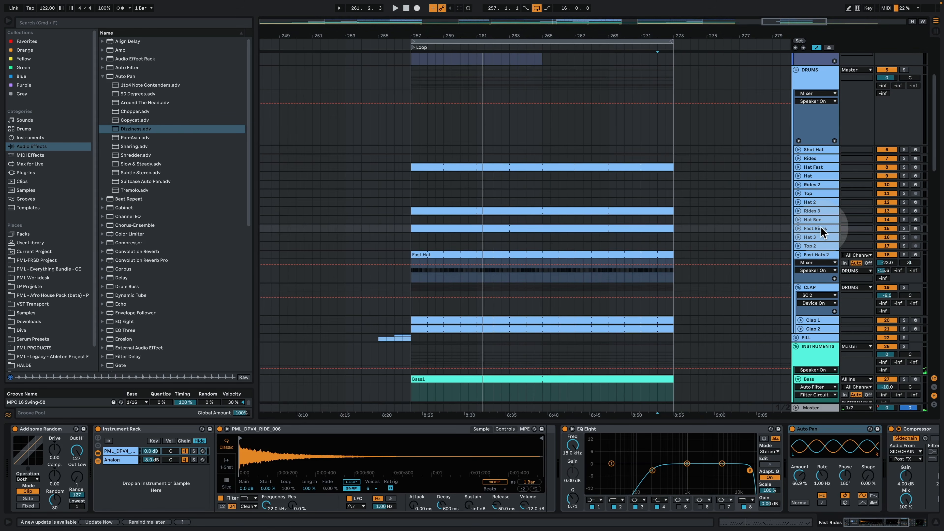
click(904, 255)
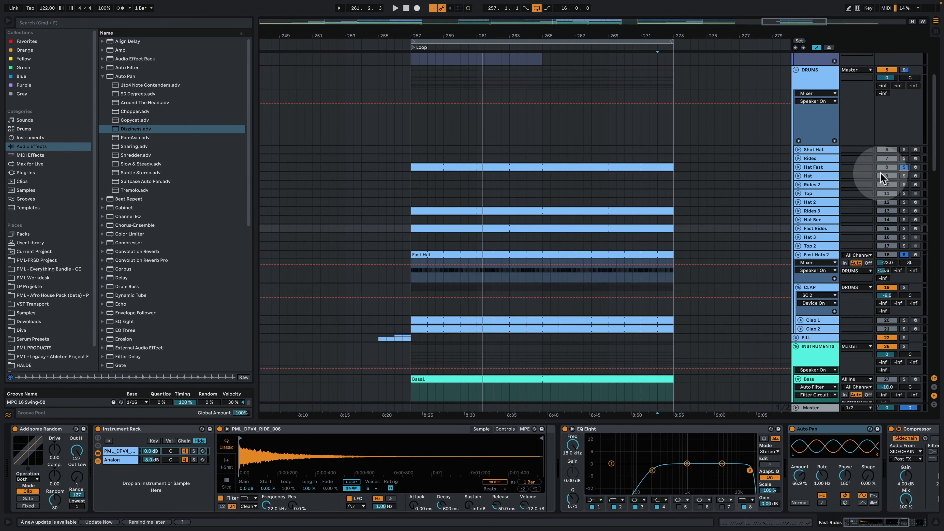
key(space)
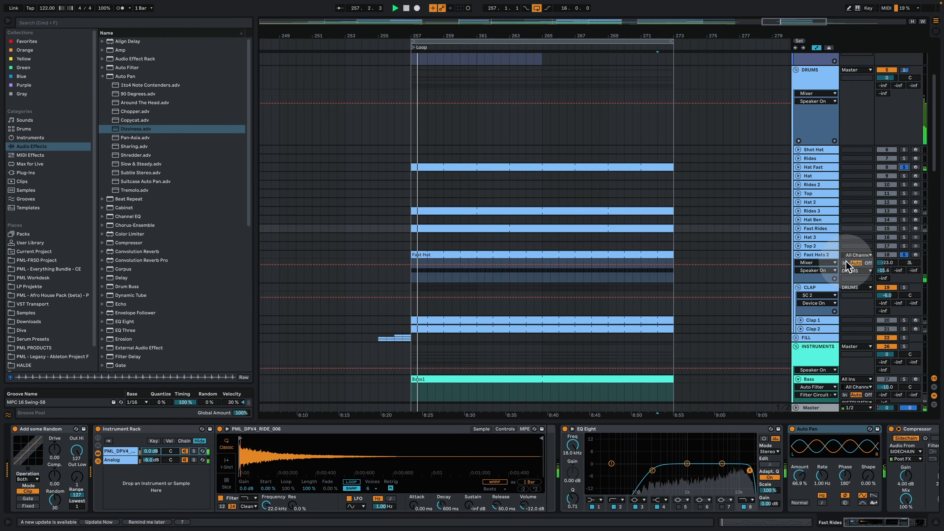
Solo the CLAP group with its device chain shown, play it, and clear the solo to hear the full loop.
click(904, 288)
click(829, 293)
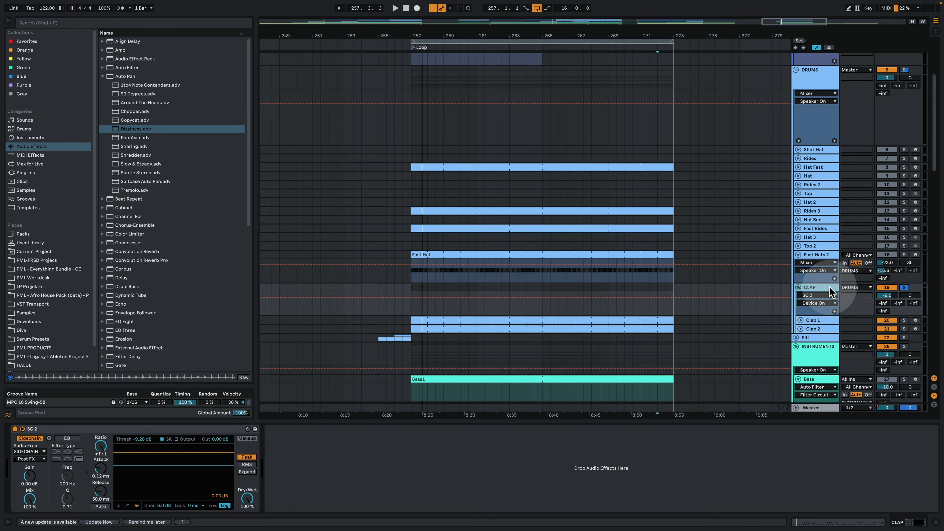
key(space)
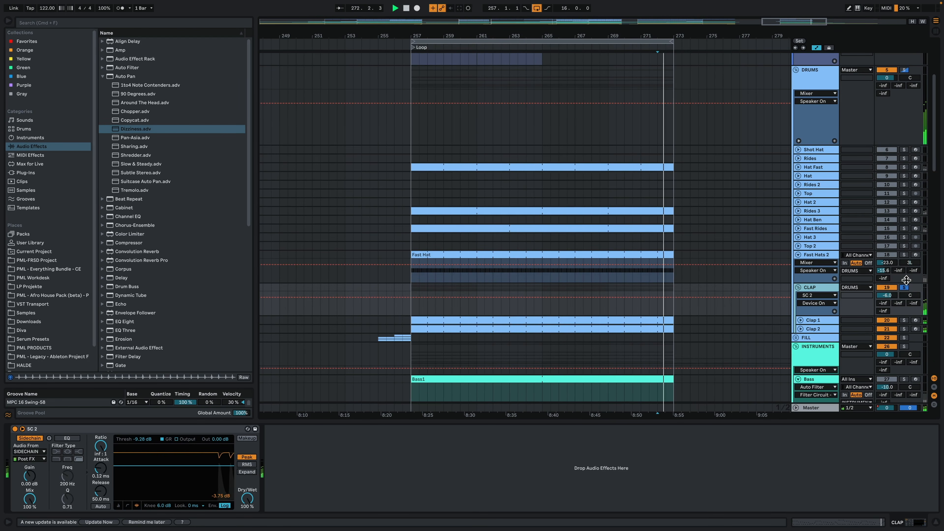
click(908, 286)
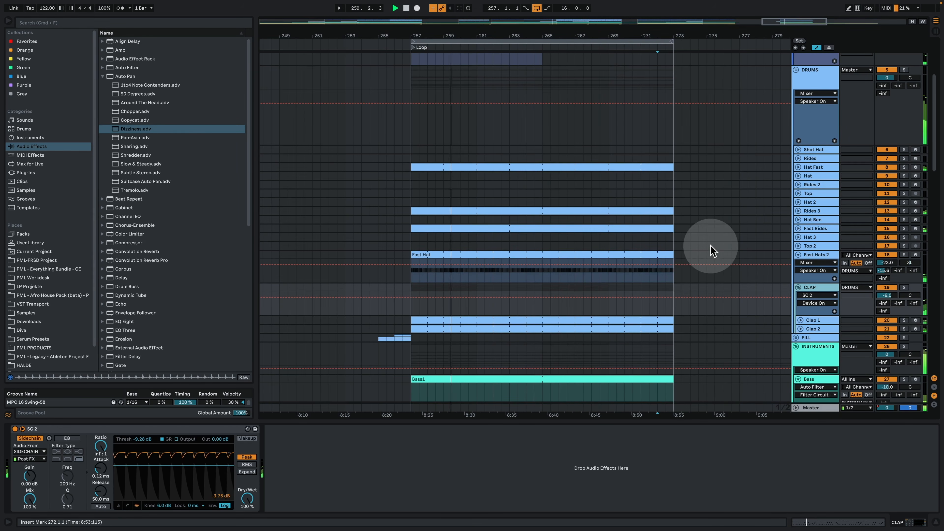
Solo Perc Zap and Zappy Stuff in the AMBIENCE group, then clear the solos and play the full loop.
scroll(606, 234, down, 4)
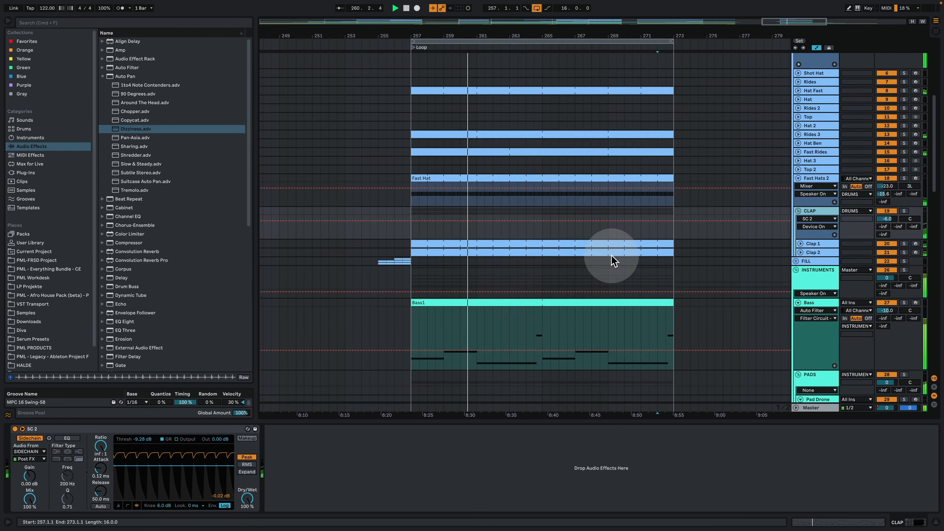
scroll(613, 262, down, 15)
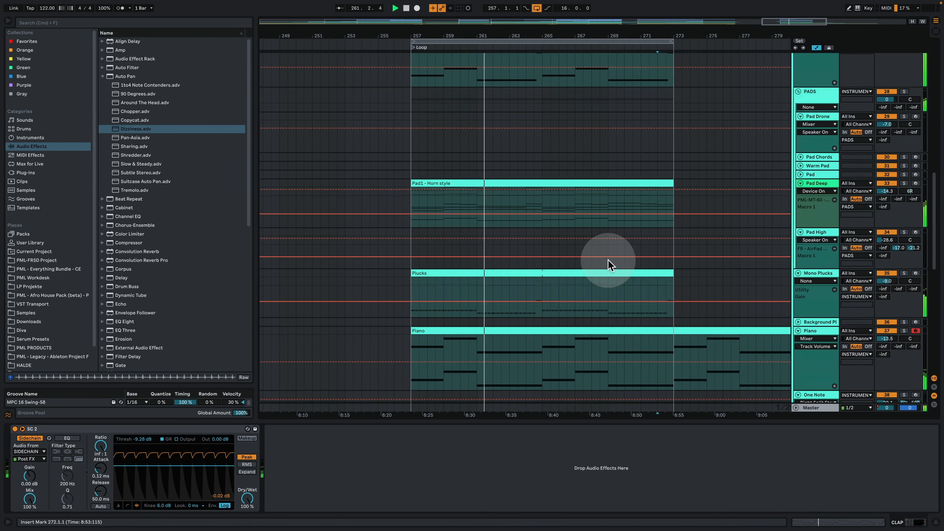
scroll(609, 264, down, 10)
scroll(617, 260, down, 5)
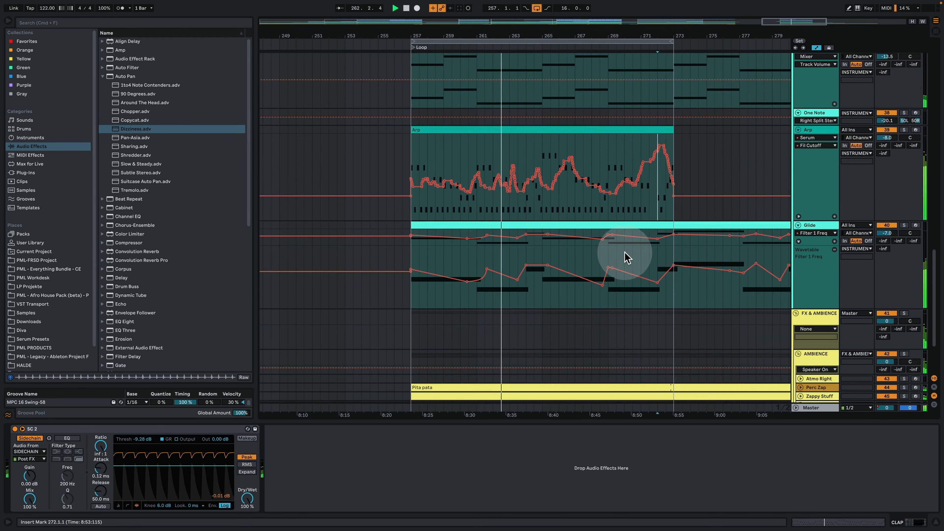
scroll(626, 256, down, 5)
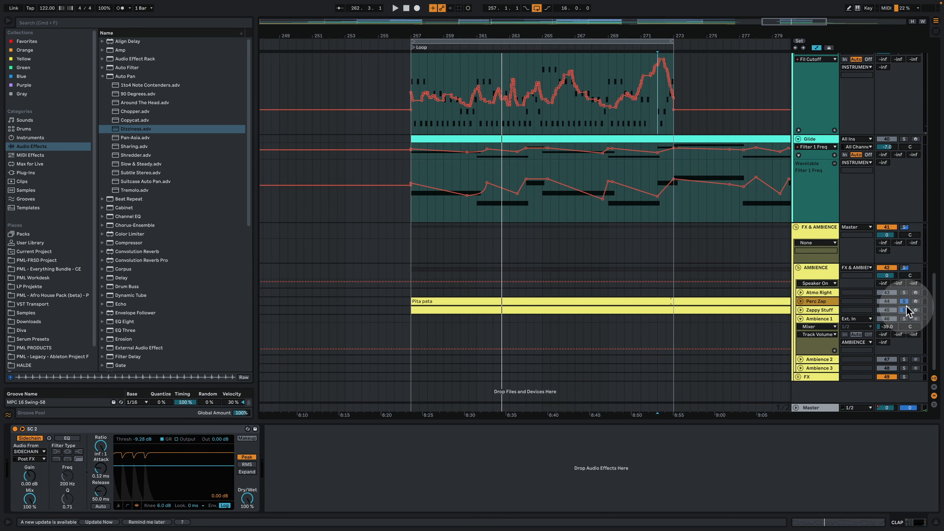
click(906, 309)
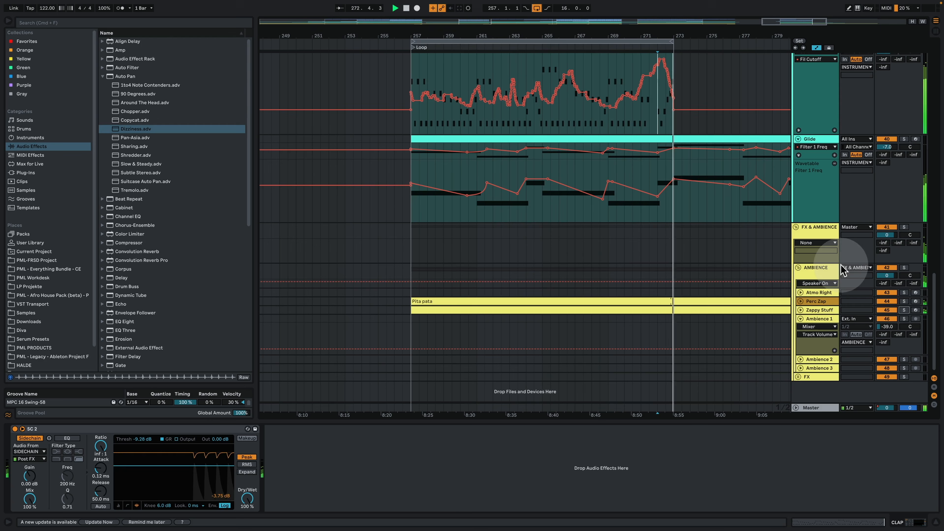
click(904, 267)
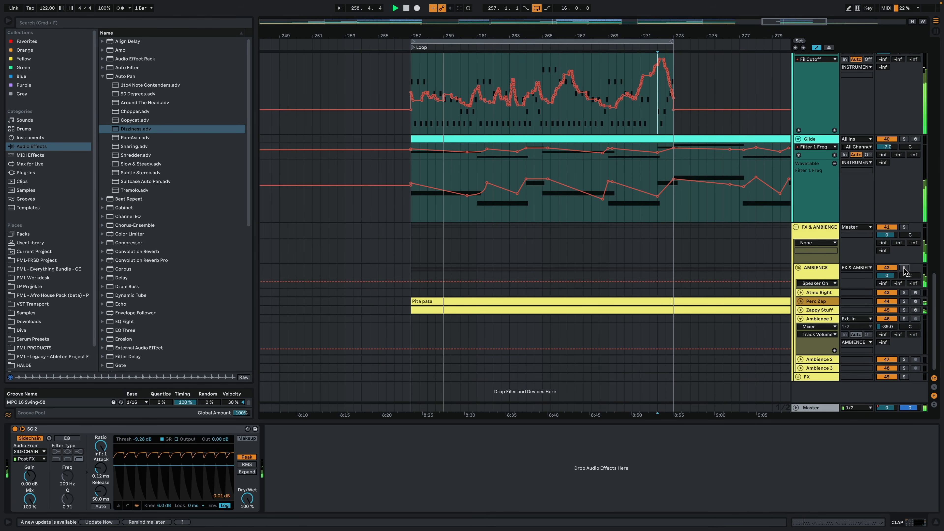
Zoom the timeline out to show the whole arrangement from Intro to Loop while the full mix plays.
scroll(796, 262, up, 3)
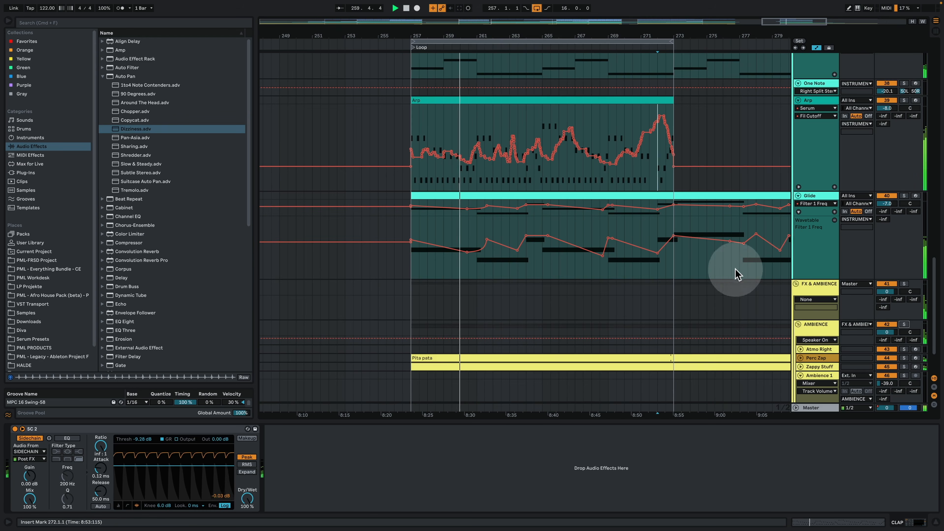
scroll(668, 290, up, 3)
drag(583, 37, 706, 39)
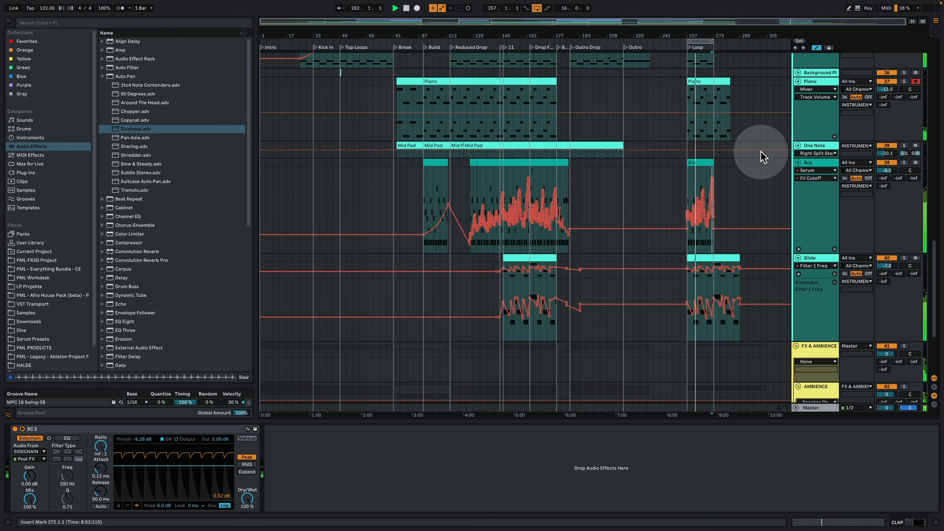
scroll(739, 260, up, 3)
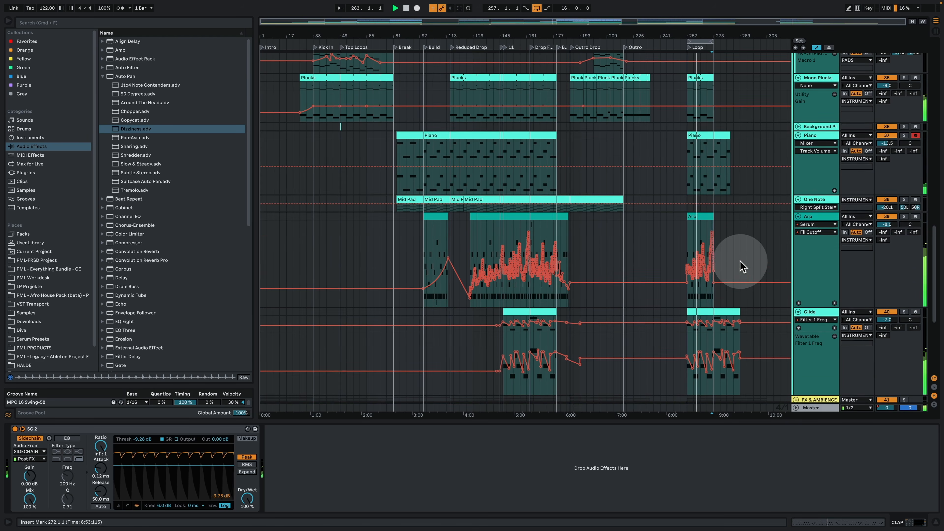
Stop playback and select the PML - Ben Boehmer - Melodic Deep Sound Pack (PML235) folder in the PML - Everything Bundle - CE place.
key(space)
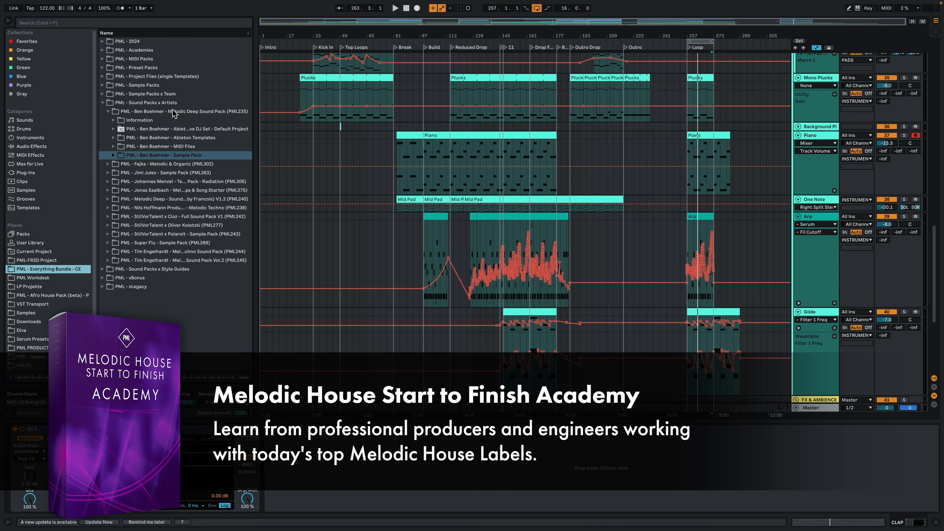
click(173, 112)
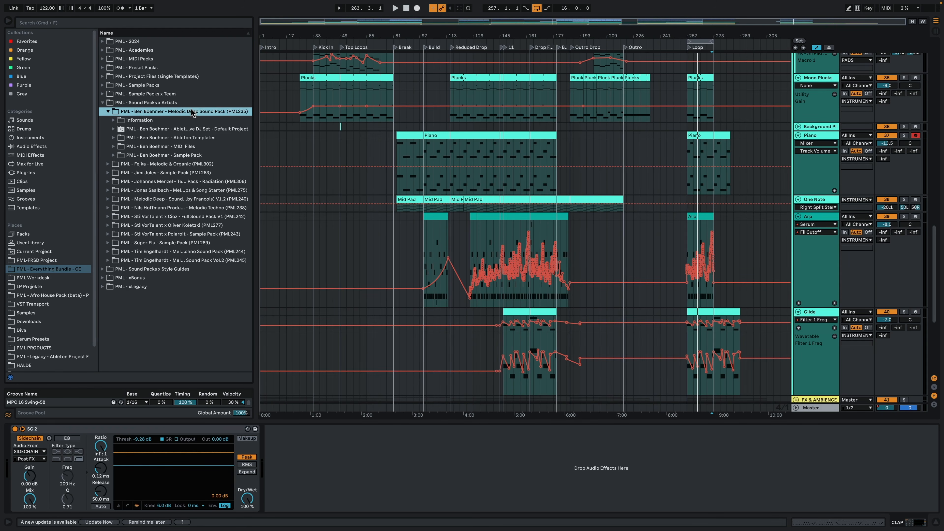
Play the arrangement from bar 1 and open the first Pad Drone clip in the note editor.
click(262, 83)
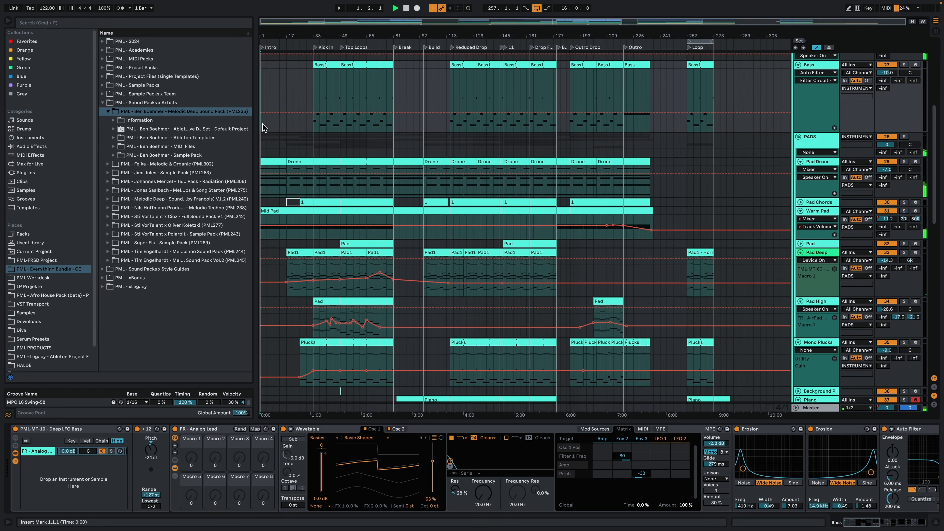
scroll(264, 128, up, 5)
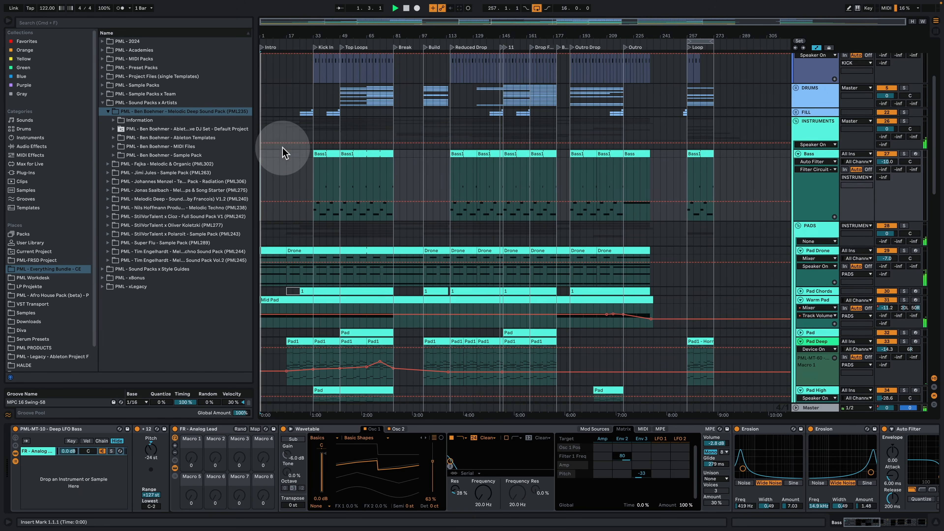
click(273, 251)
double_click(274, 250)
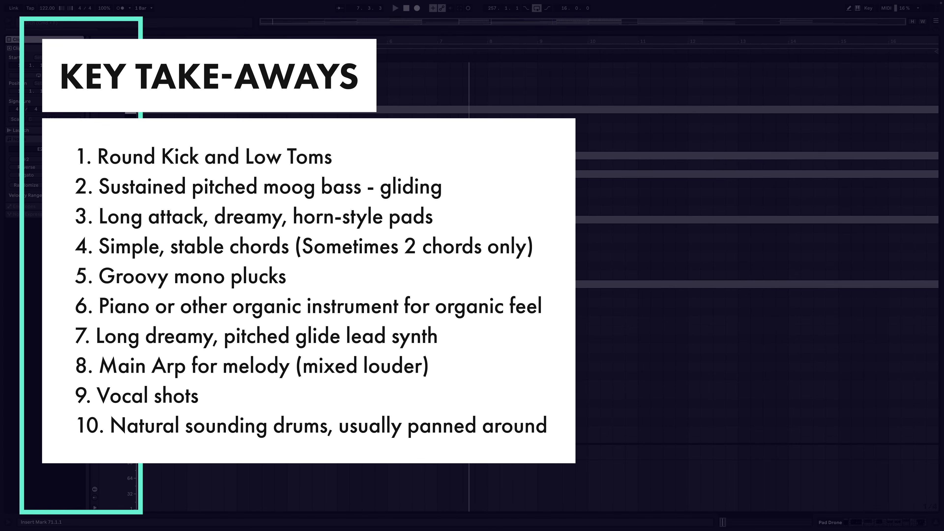
Close the Pad Drone clip, view the notes of the Mid Pad clip on the Warm Pad track, and return to the arrangement.
click(865, 520)
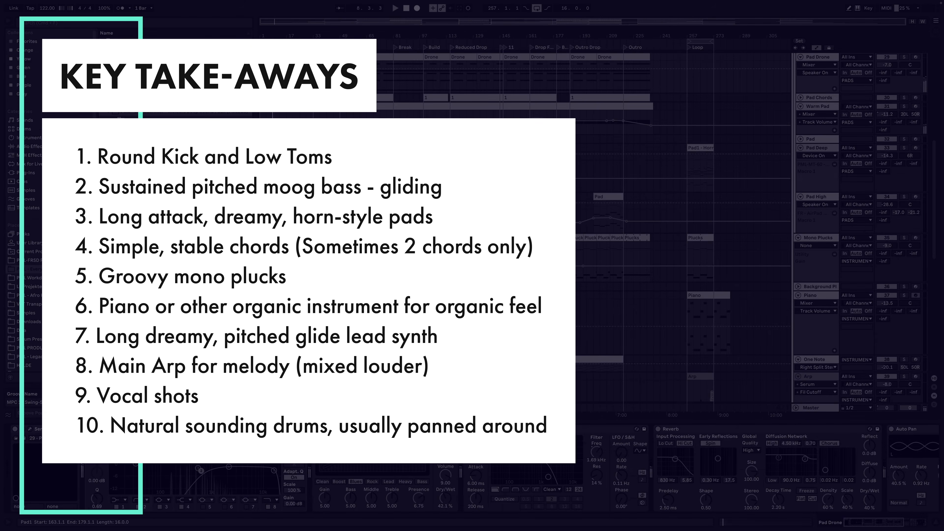
scroll(539, 227, up, 4)
scroll(706, 261, down, 5)
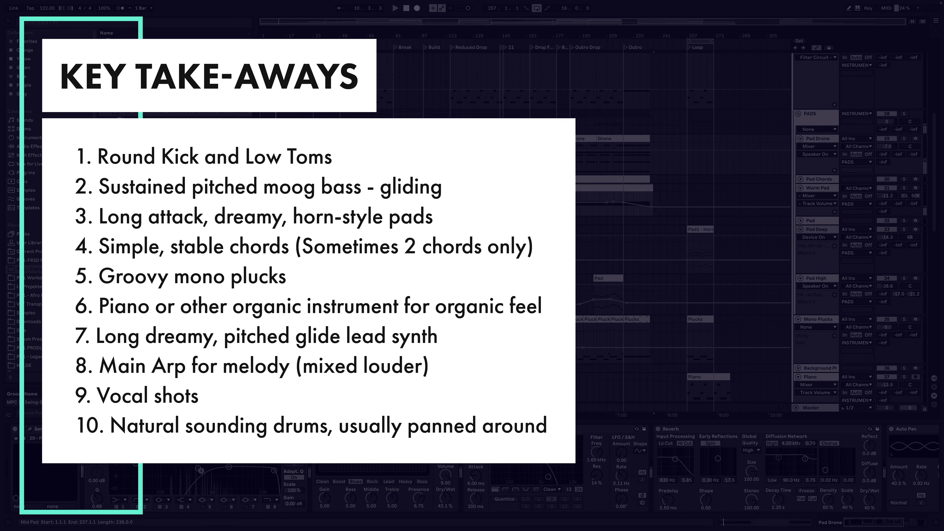
double_click(613, 188)
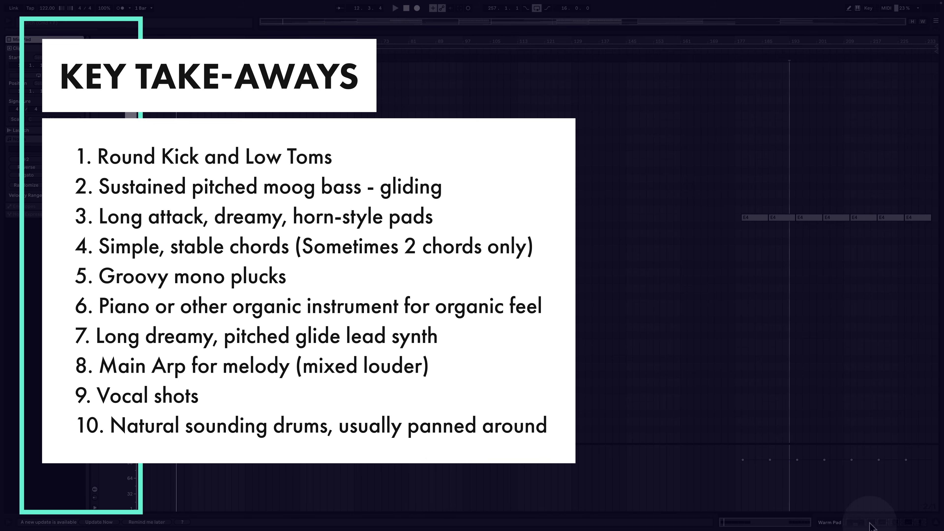
click(869, 523)
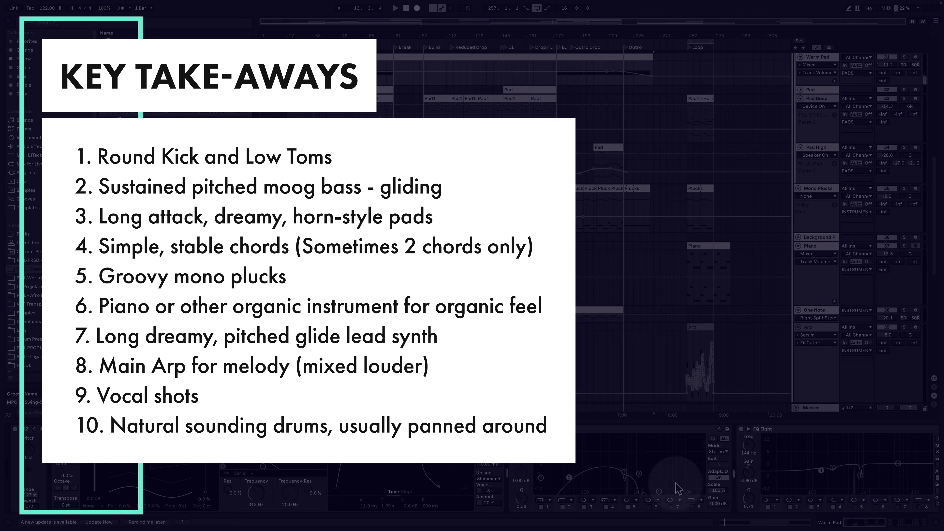
Reduce the height of the Arp track and hide the Glide track's extra Filter 1 Freq automation lane.
scroll(579, 423, down, 3)
scroll(818, 168, down, 5)
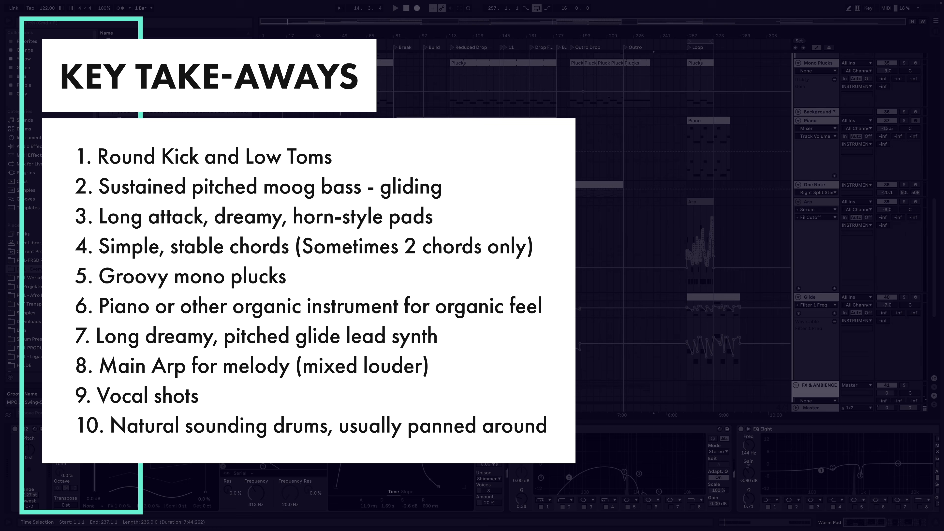
click(823, 259)
drag(823, 259, 828, 229)
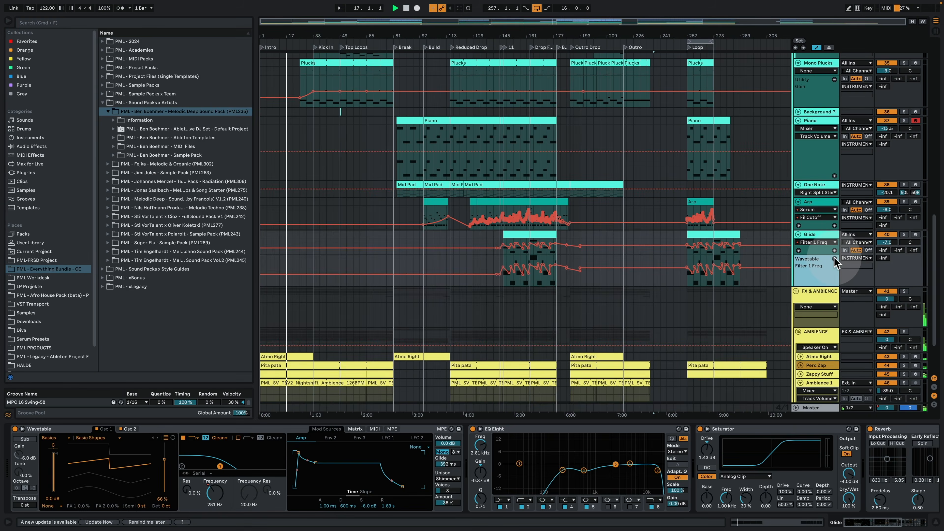
drag(822, 316, 825, 259)
click(725, 281)
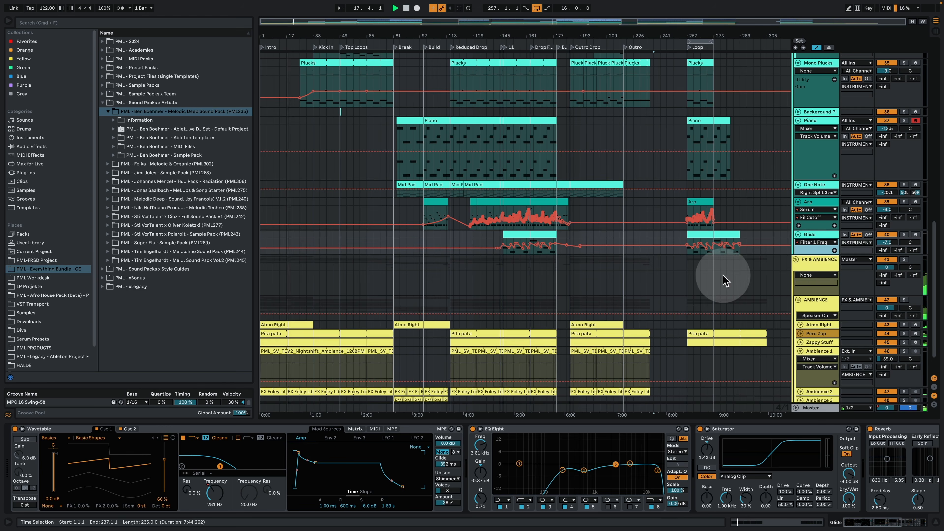
Unfold the Perc Zap track in the AMBIENCE group and examine its Transpose automation and device chain.
scroll(708, 289, down, 3)
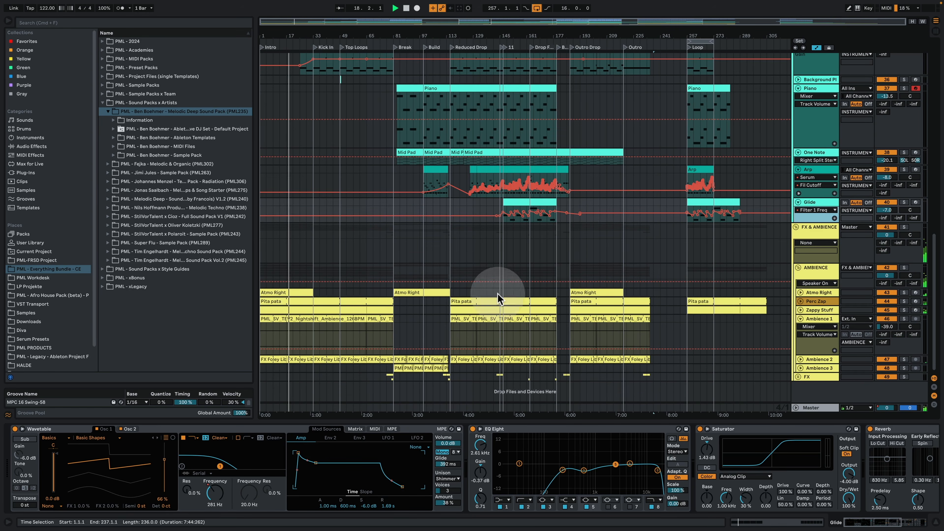
click(800, 309)
click(801, 302)
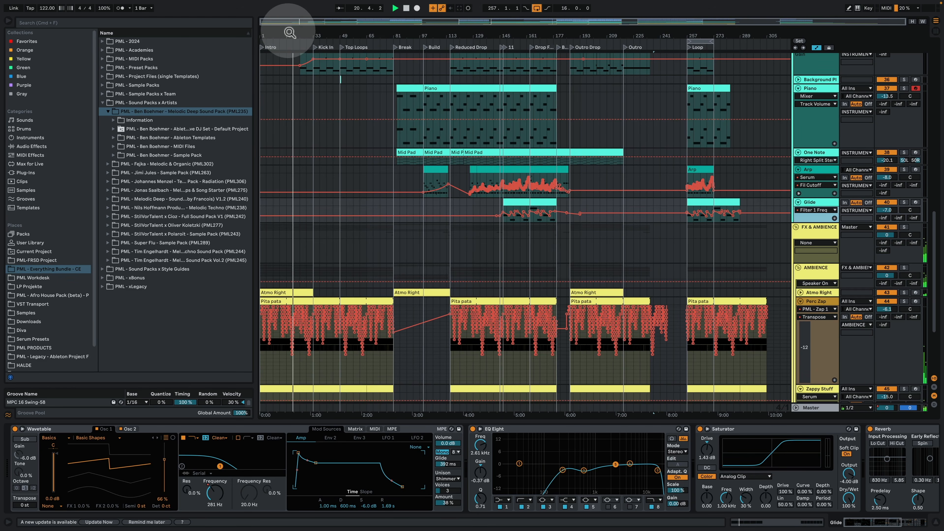
drag(289, 32, 291, 90)
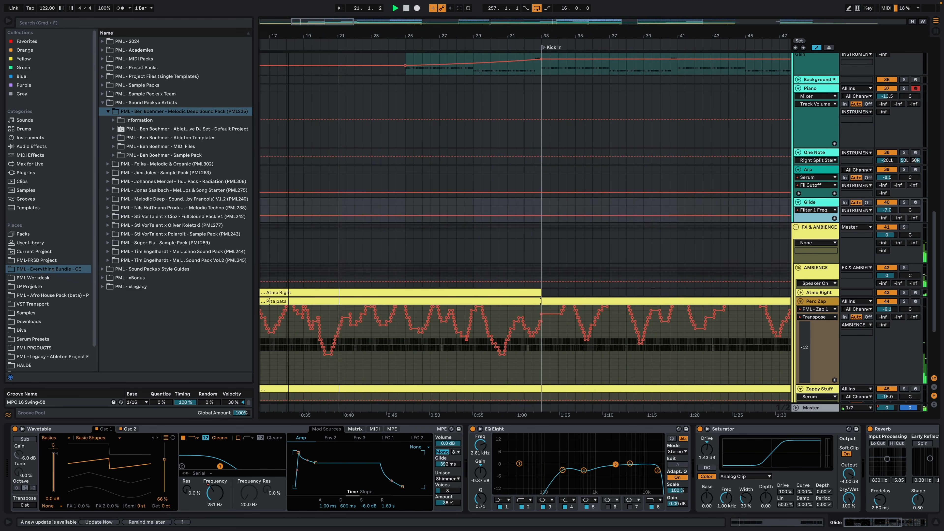
click(822, 301)
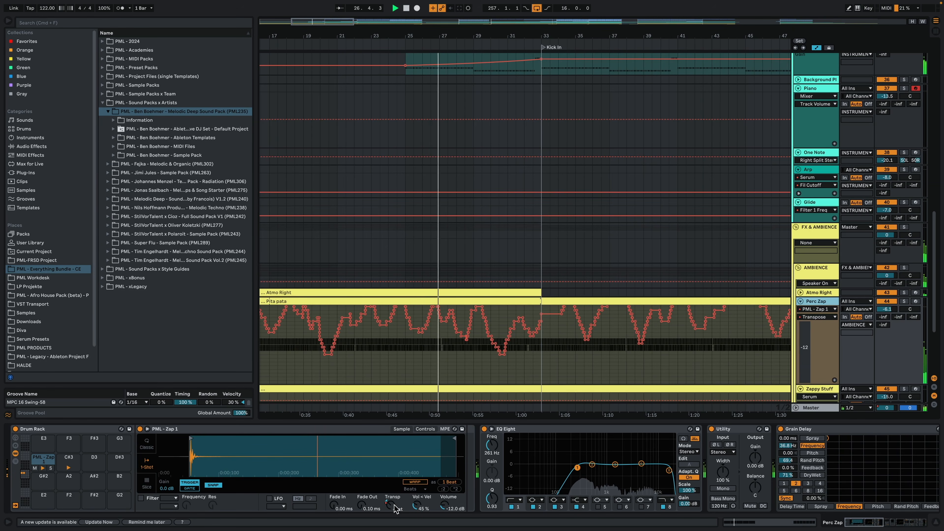
drag(471, 34, 440, 33)
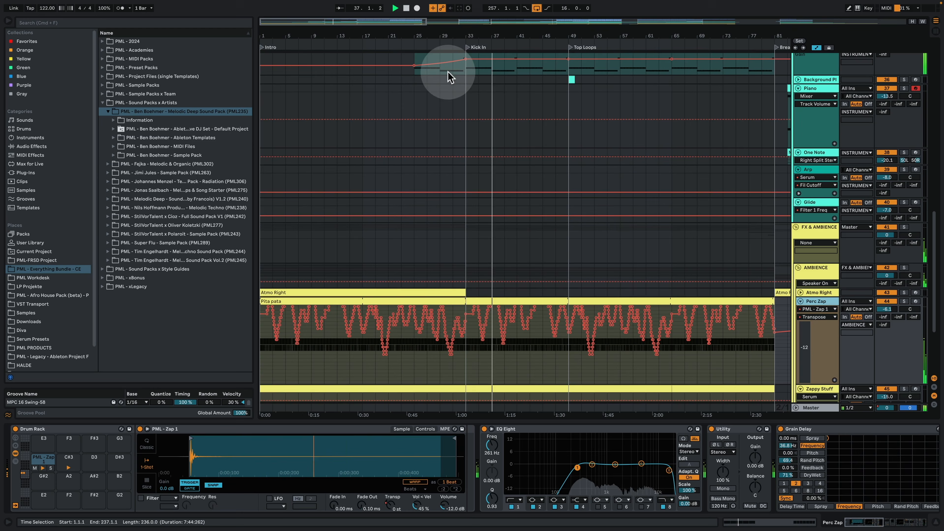
drag(457, 29, 457, 0)
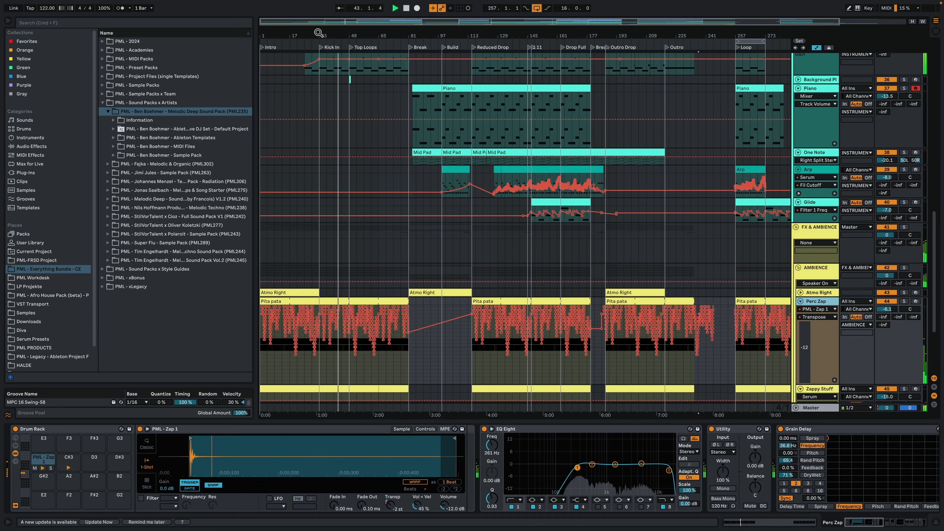
Examine the chord notes of the Pad1 clip starting at bar 49 on the Pad Deep track, and return to the arrangement.
scroll(428, 193, up, 8)
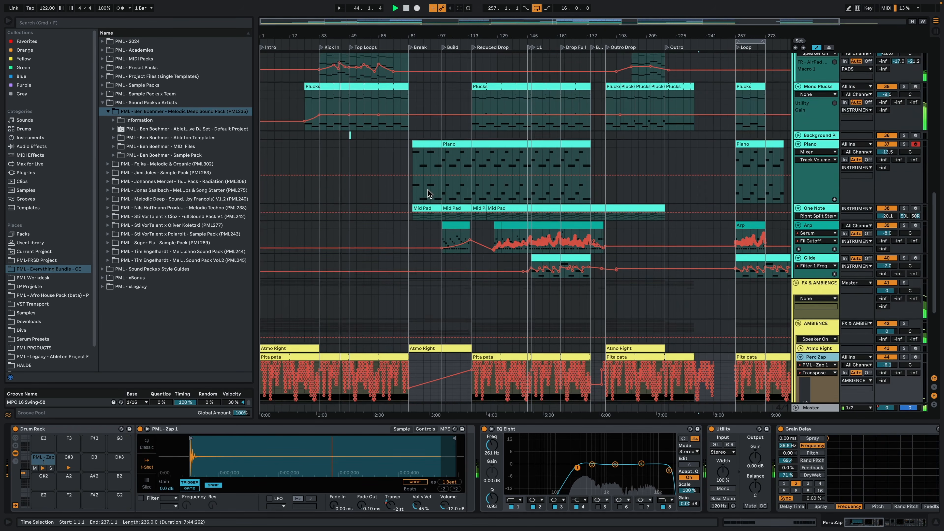
scroll(428, 192, up, 2)
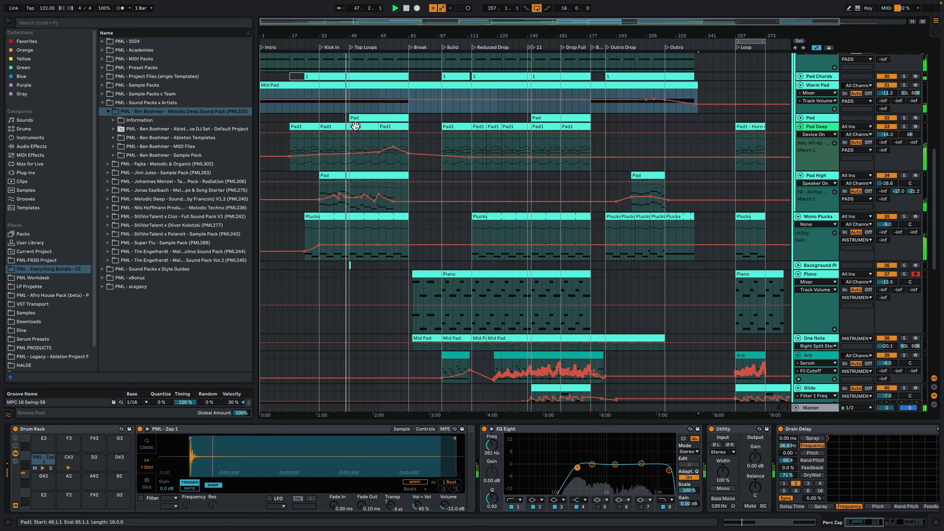
double_click(355, 126)
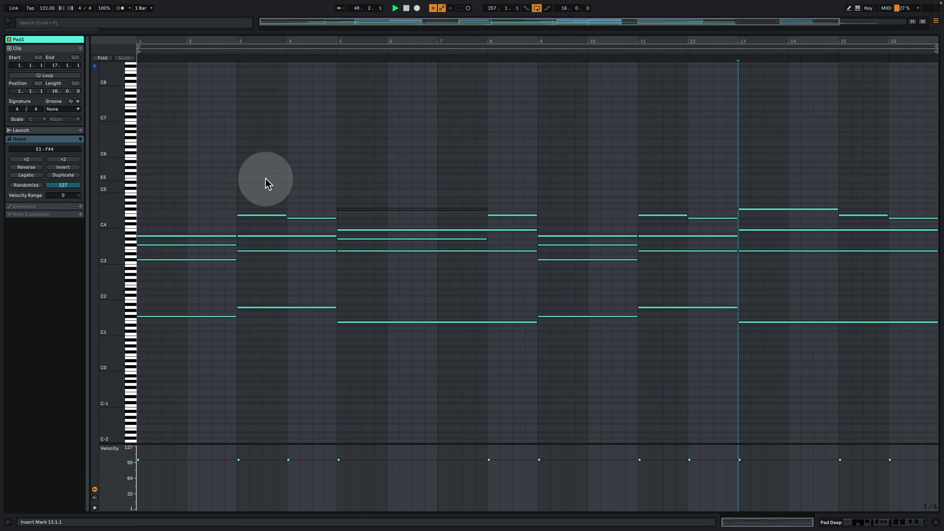
drag(105, 253, 143, 228)
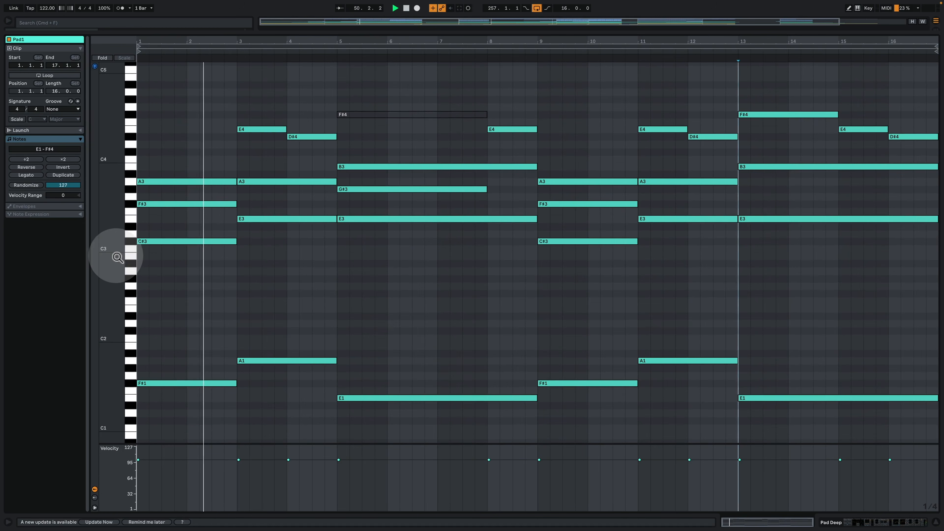
click(208, 233)
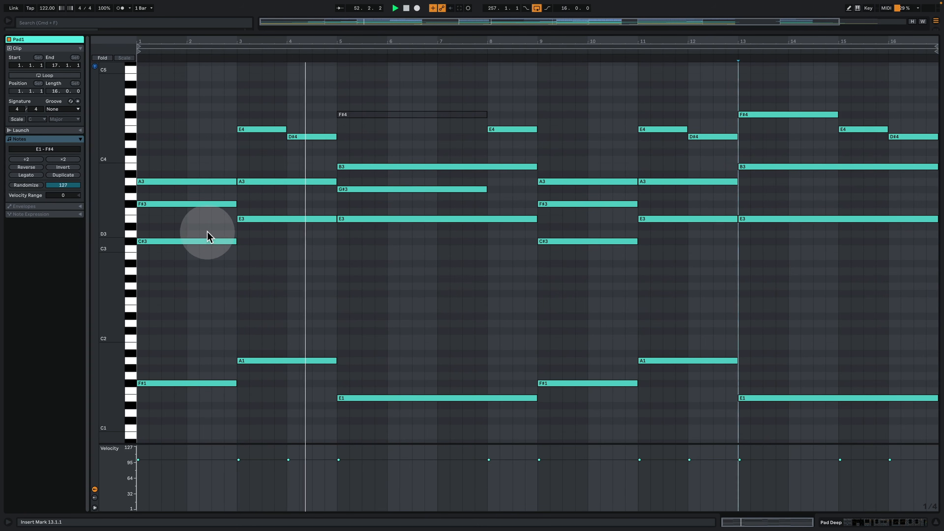
click(439, 230)
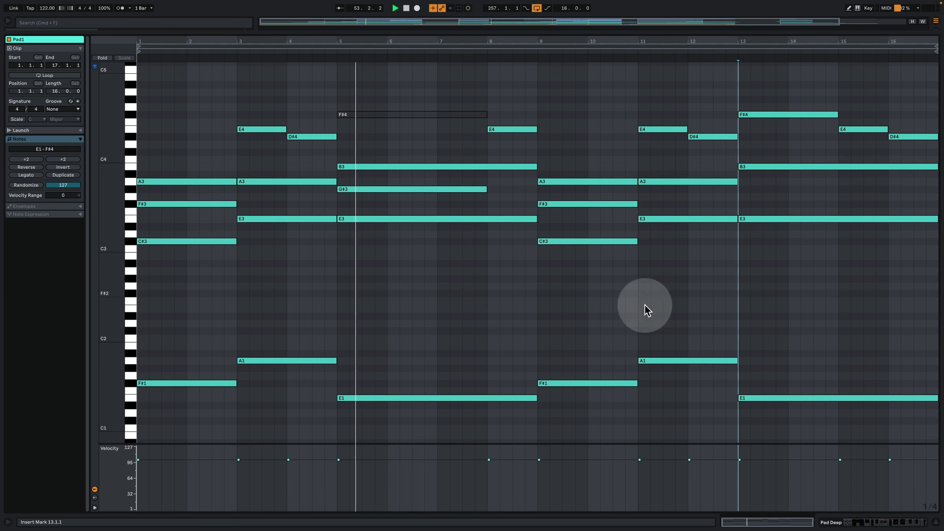
click(877, 521)
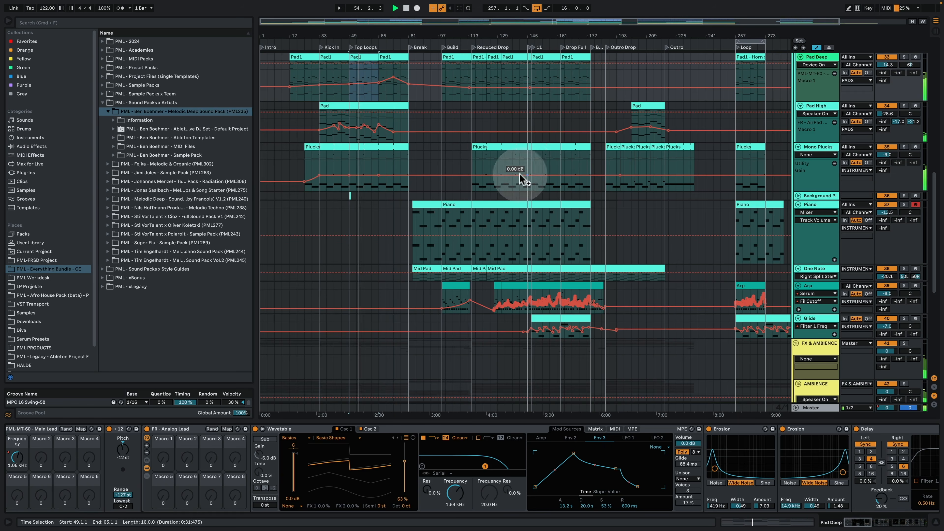
Examine the notes of the first Pad clip on the Pad High track, and return to the arrangement.
click(372, 105)
double_click(372, 104)
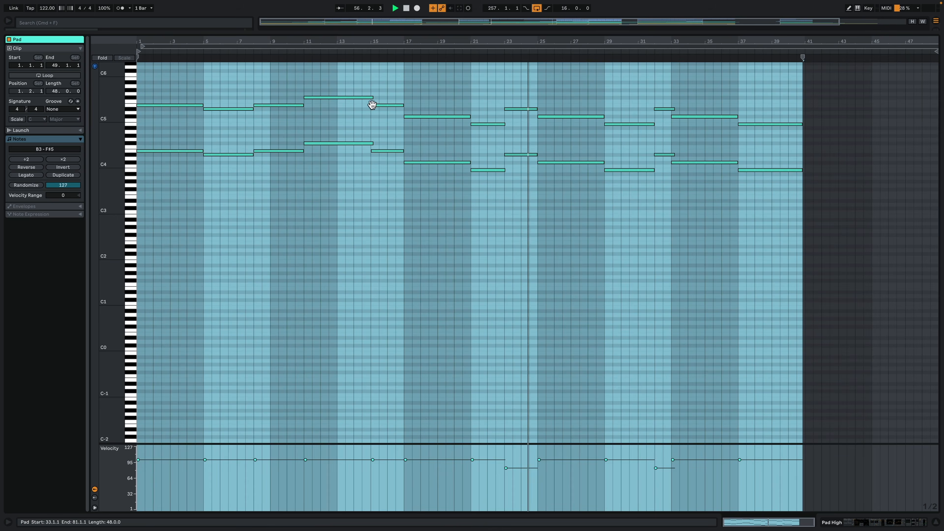
click(479, 270)
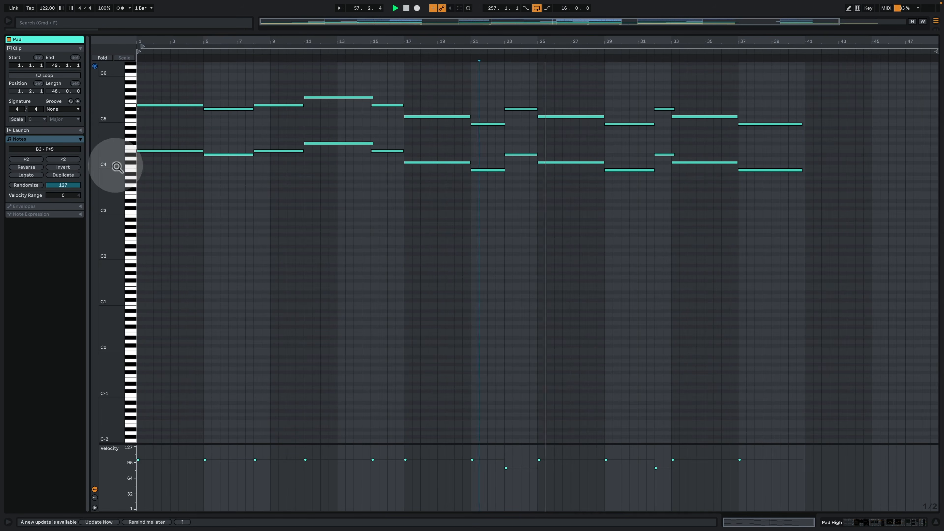
drag(115, 165, 145, 257)
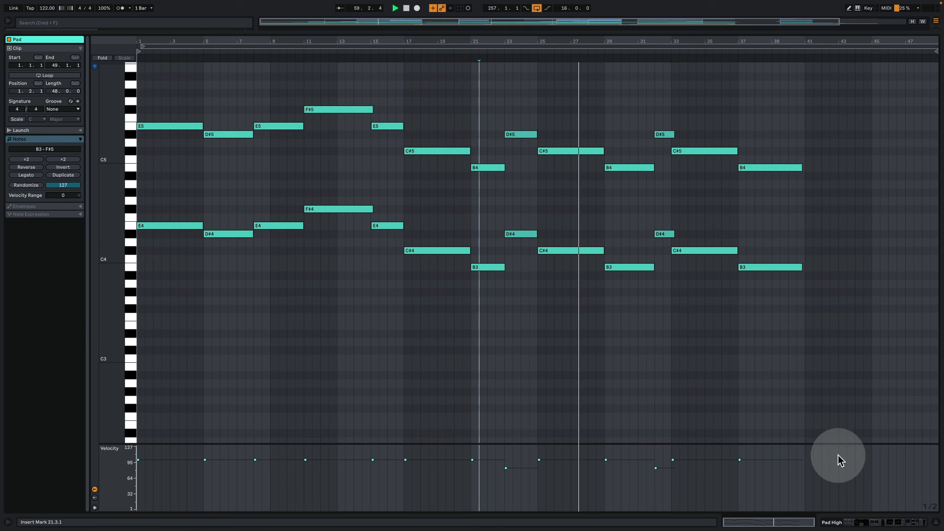
click(879, 521)
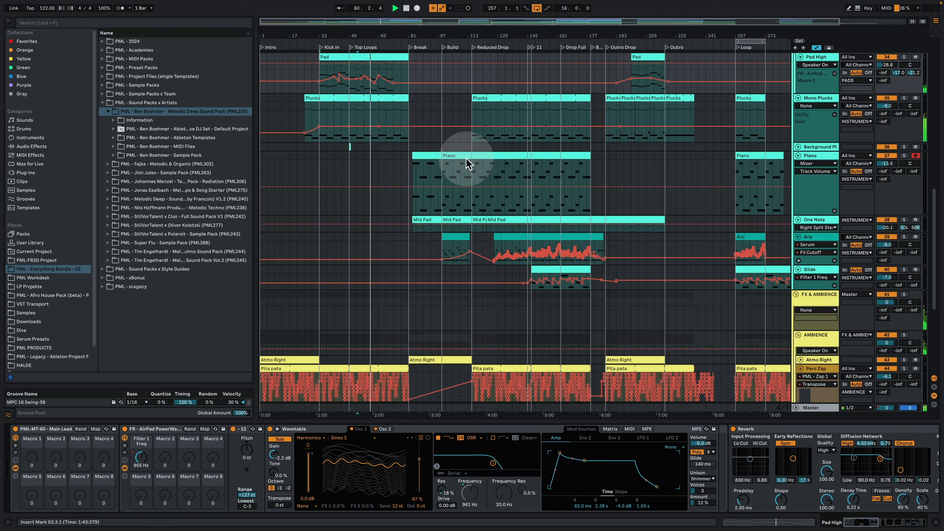
Unfold the Pad track in the PADS group to show its Serum Fil Cutoff automation.
scroll(419, 158, up, 2)
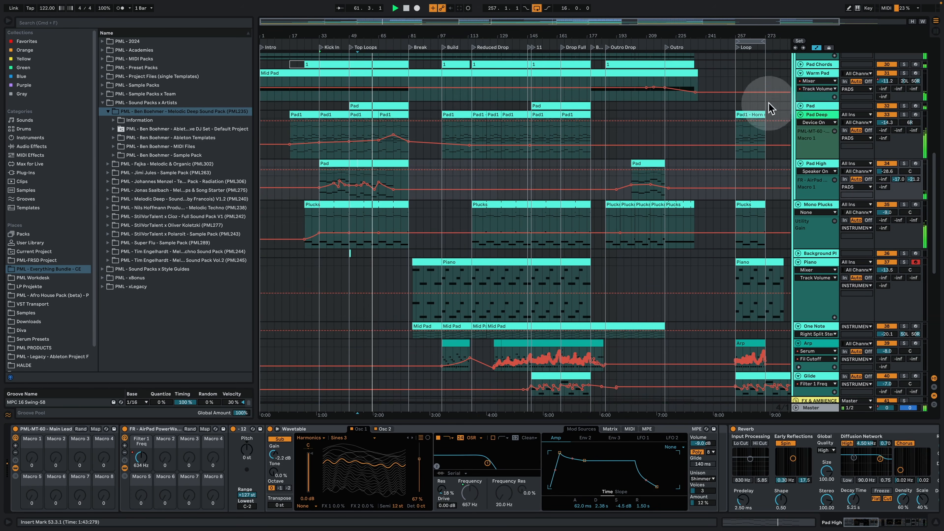
click(800, 106)
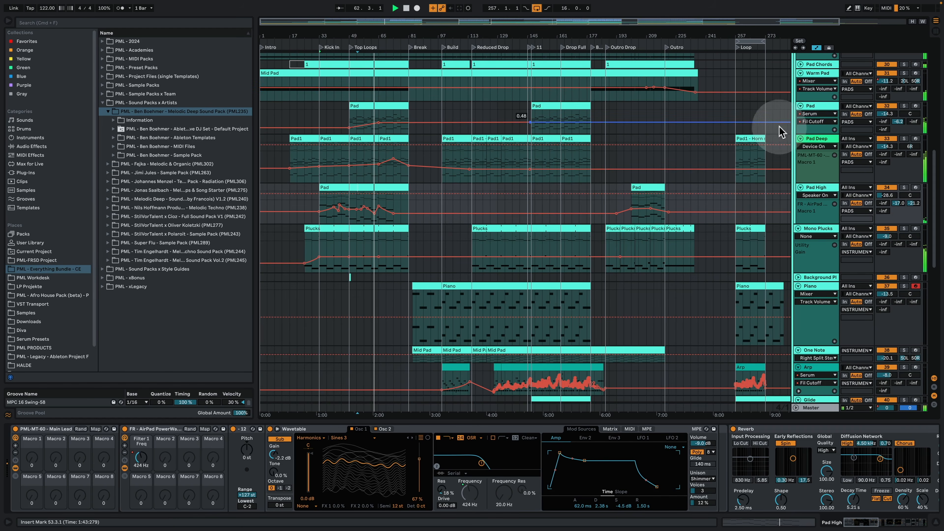
scroll(622, 164, up, 5)
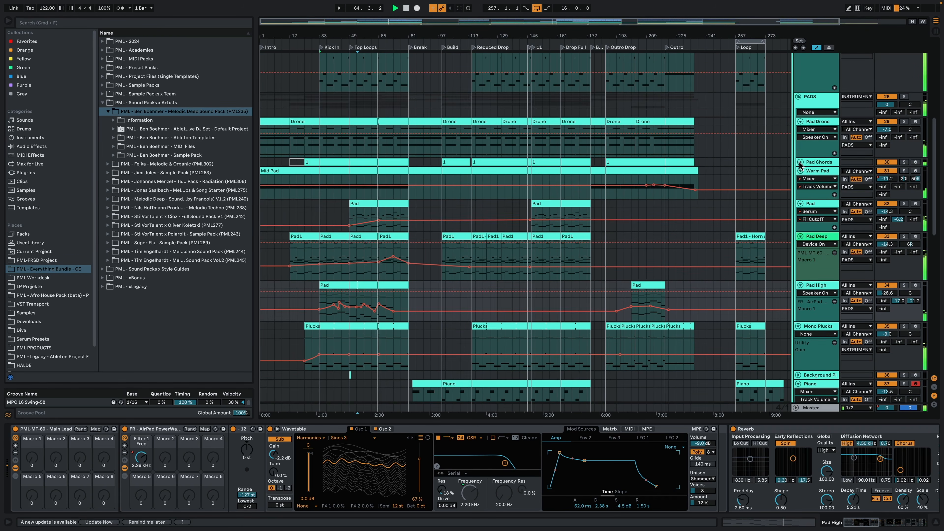
View the repeated notes of the Plucks clip in the Top Loops section on Mono Plucks, and return to the arrangement.
scroll(409, 270, down, 2)
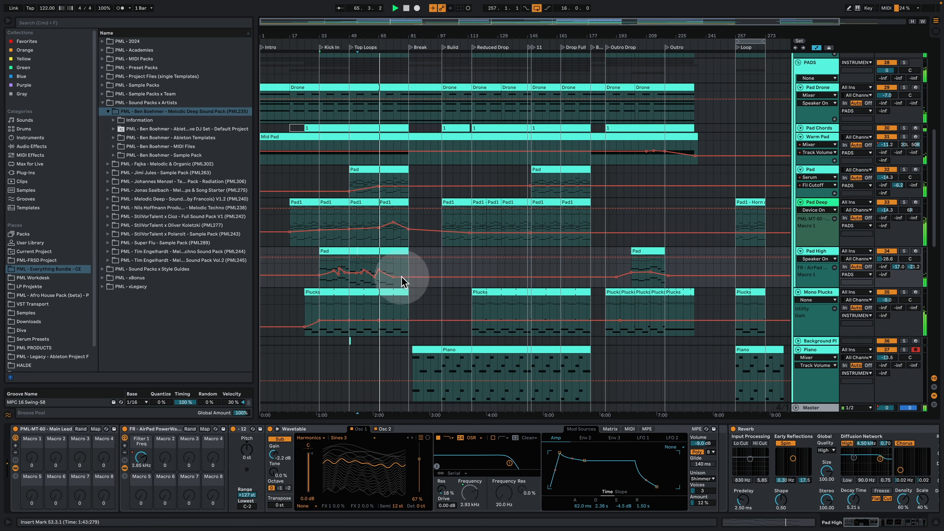
double_click(388, 293)
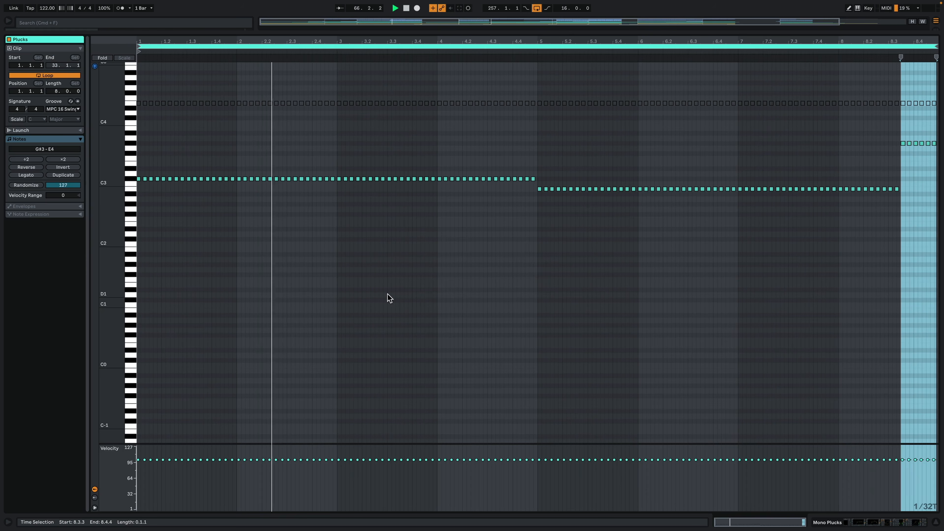
click(593, 238)
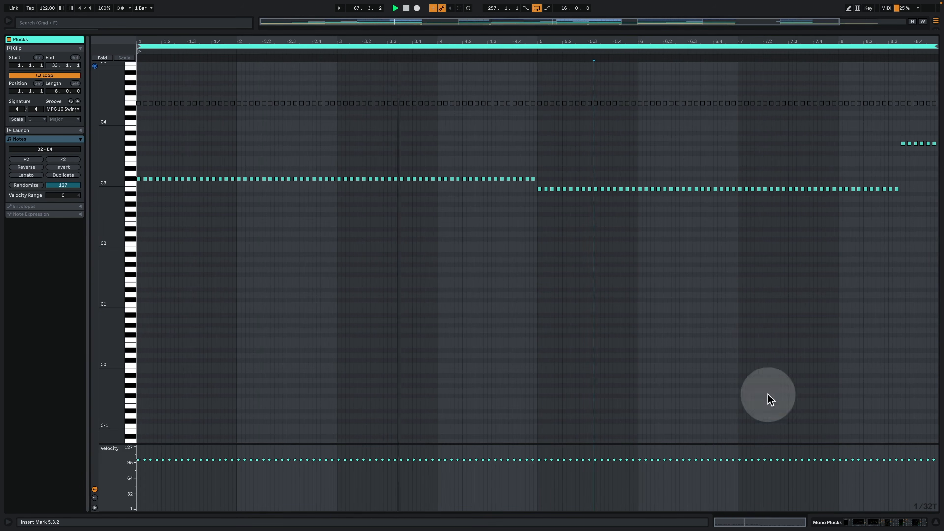
click(876, 520)
Unfold the Pad Chords track to show its chord clips and Serum Fil Cutoff automation.
scroll(515, 183, up, 10)
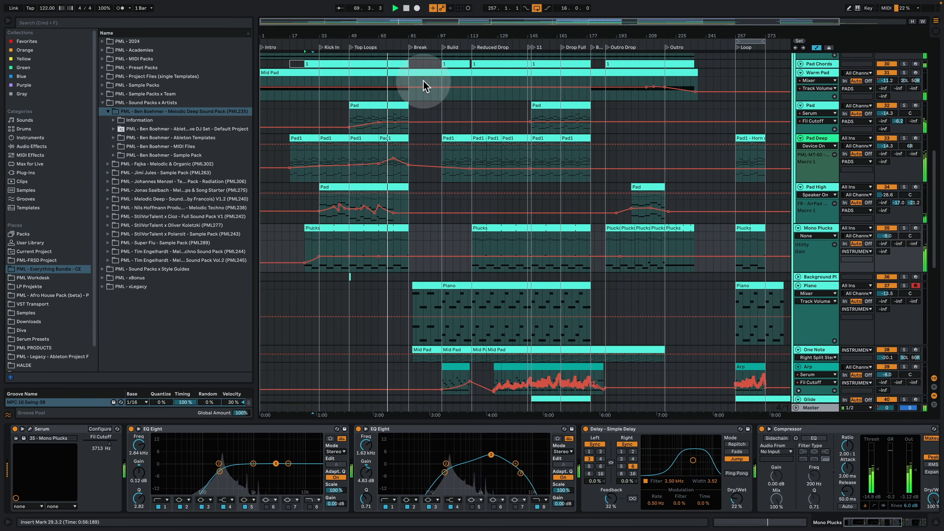
scroll(423, 87, up, 2)
click(800, 101)
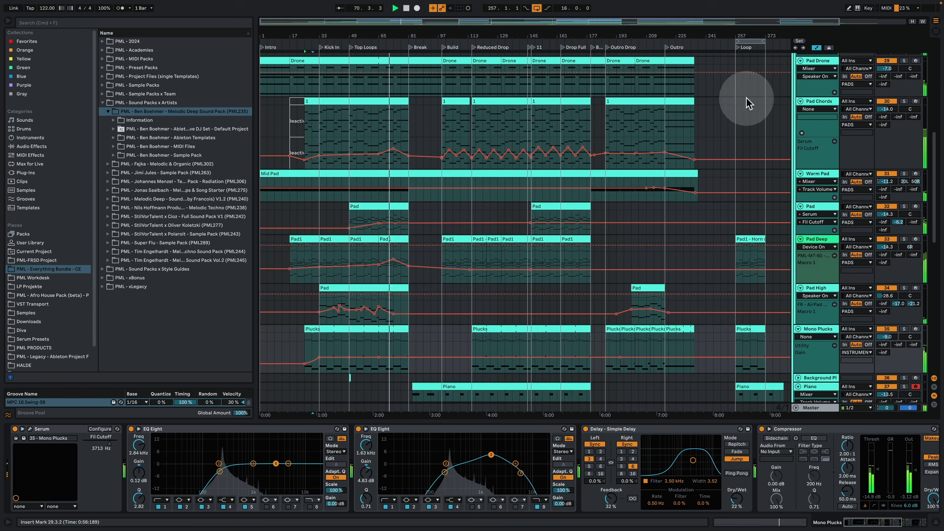
Unfold the DRUMS group to show its individual hat, ride, top loop and clap tracks.
scroll(498, 112, up, 8)
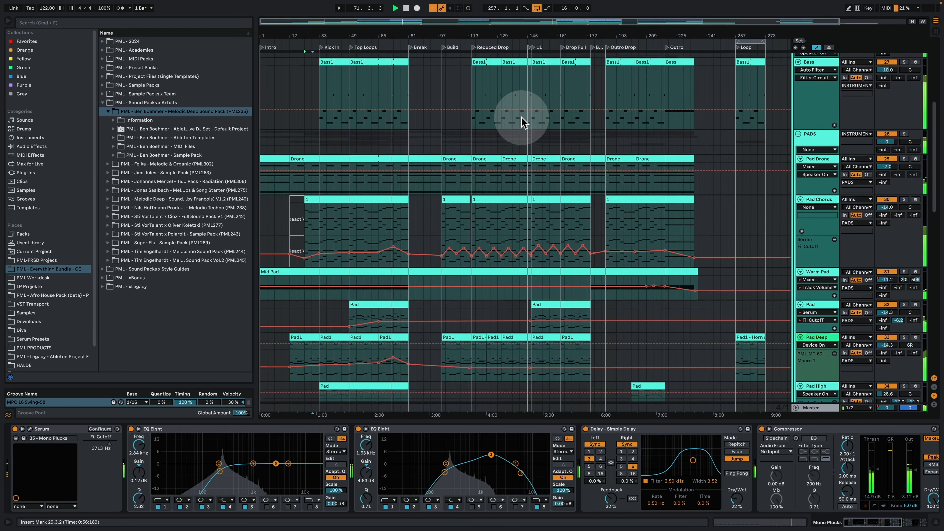
scroll(527, 119, up, 4)
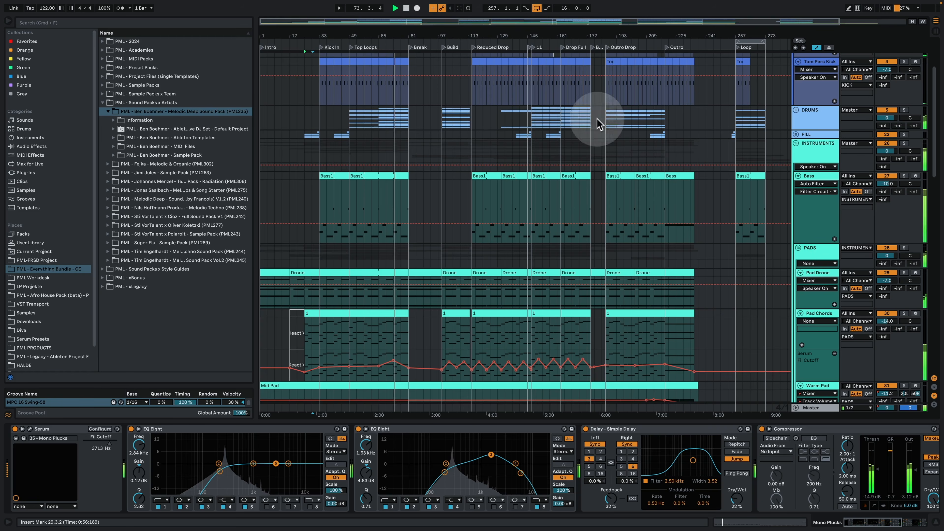
click(797, 110)
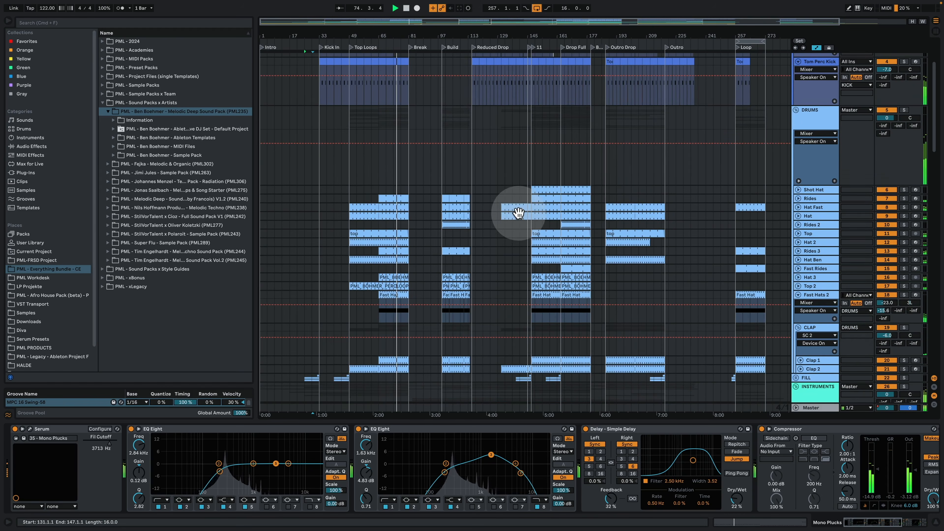
Fold the Fast Hats 2 track and the CLAP group among the drum tracks.
scroll(518, 217, down, 2)
scroll(519, 213, down, 2)
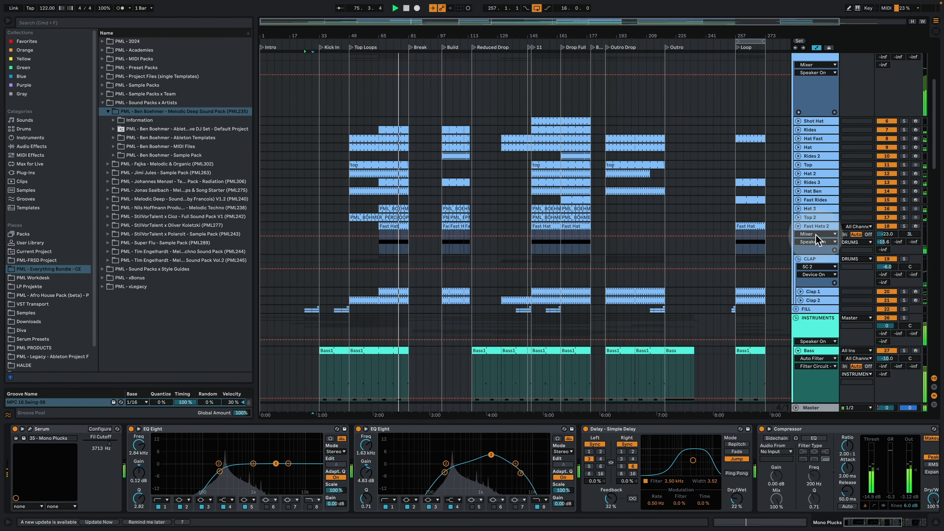
click(798, 226)
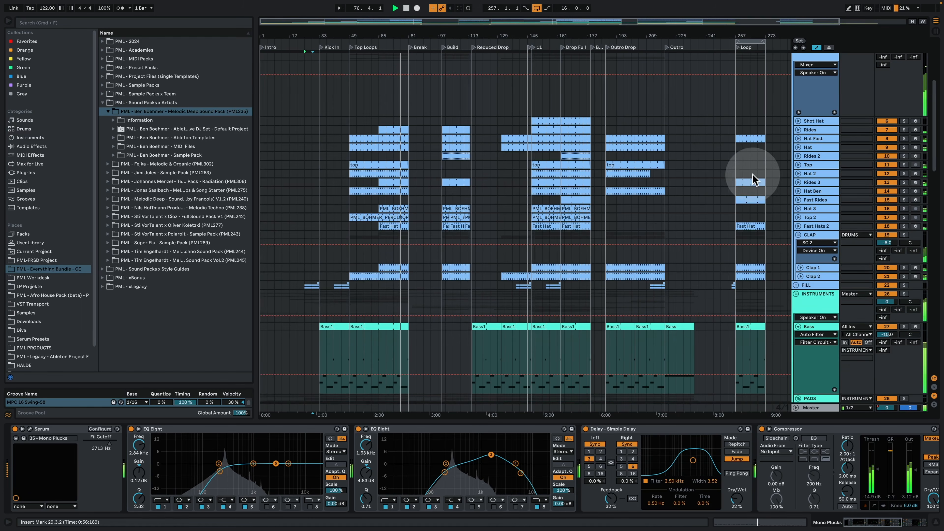
click(798, 235)
scroll(691, 203, up, 8)
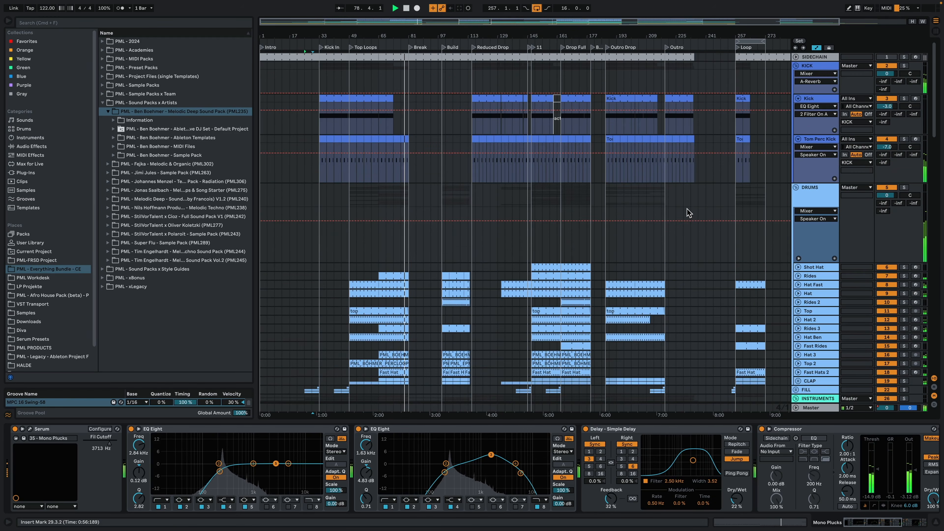
scroll(688, 213, down, 5)
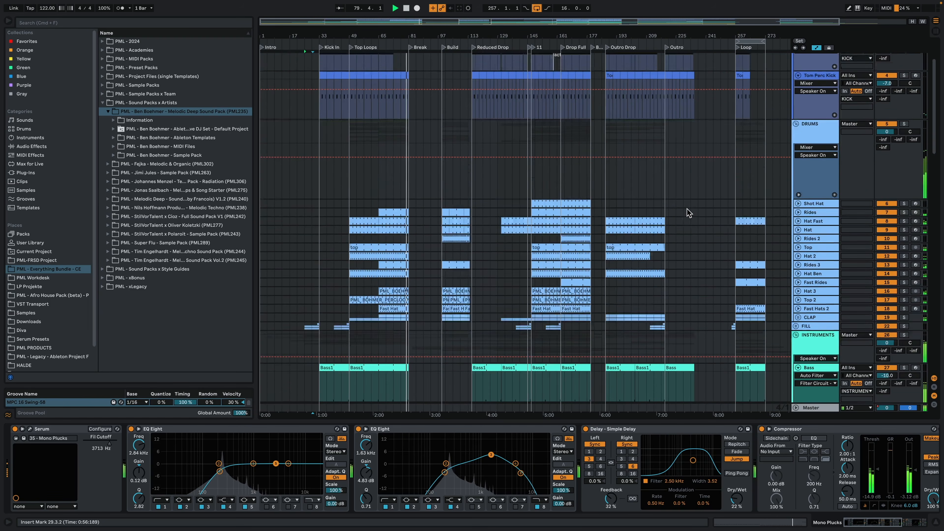
View the octave notes of the Piano clip at the start of the Break, and return to the arrangement.
scroll(689, 213, down, 15)
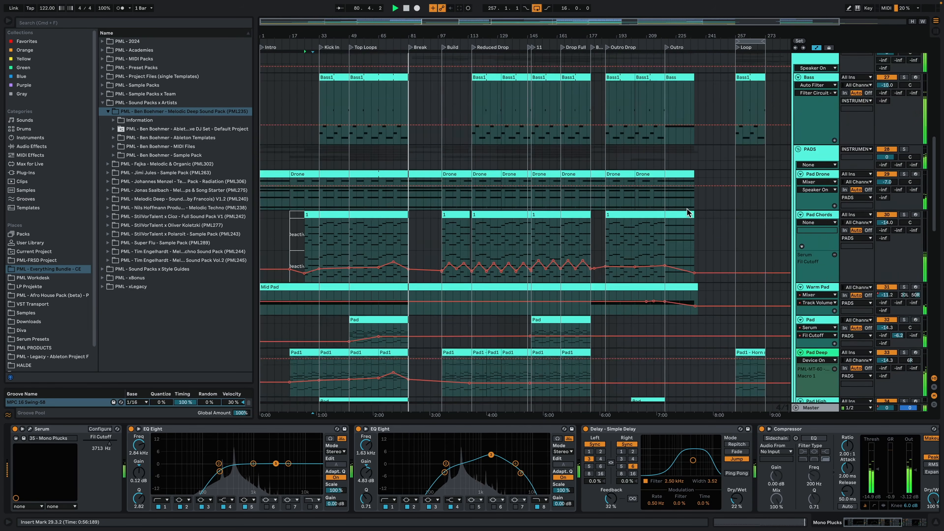
scroll(684, 214, down, 12)
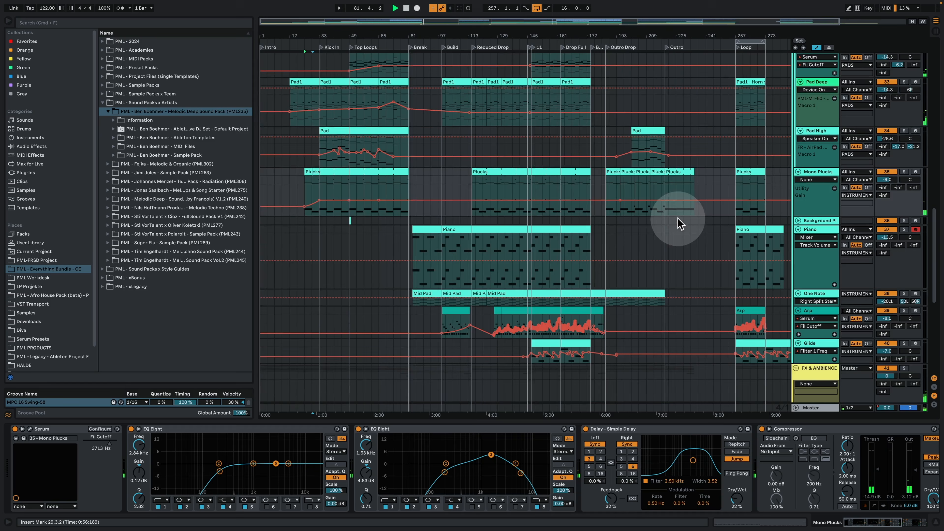
click(416, 229)
double_click(419, 228)
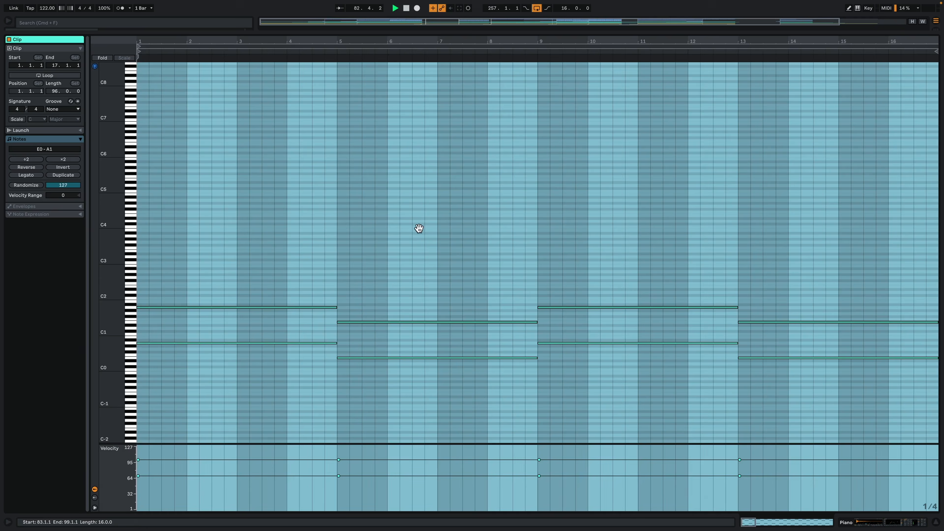
drag(105, 332, 147, 334)
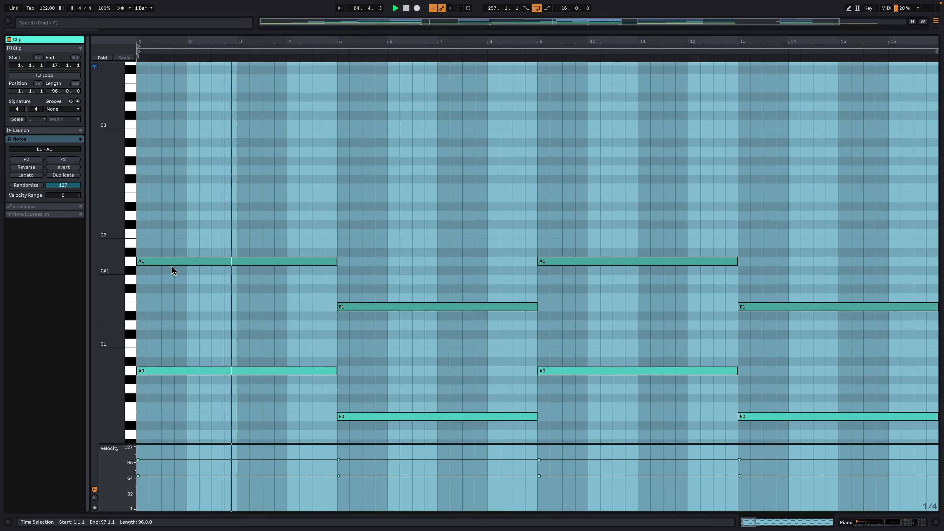
scroll(162, 281, down, 3)
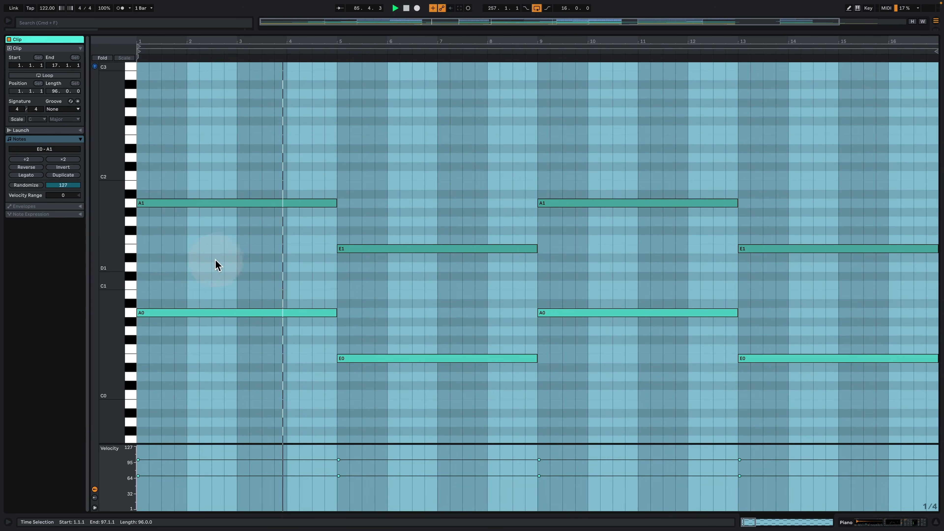
click(223, 262)
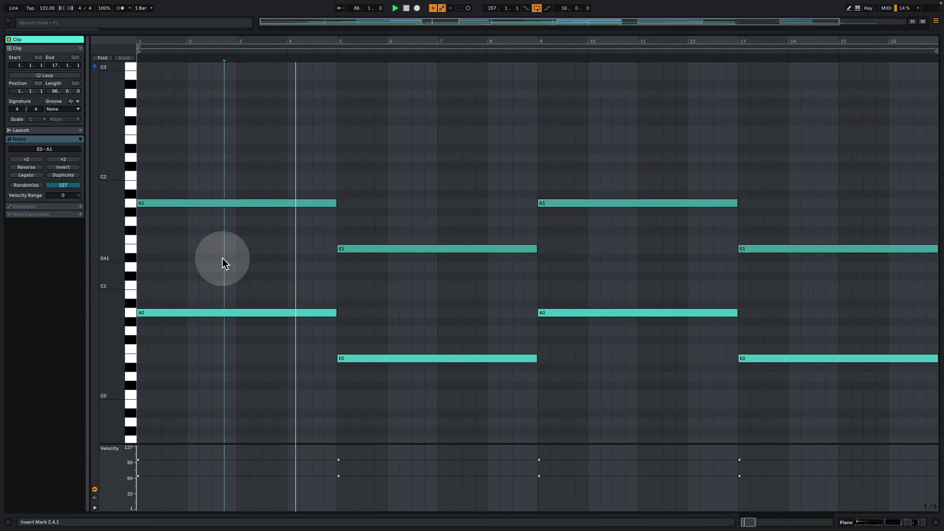
click(872, 525)
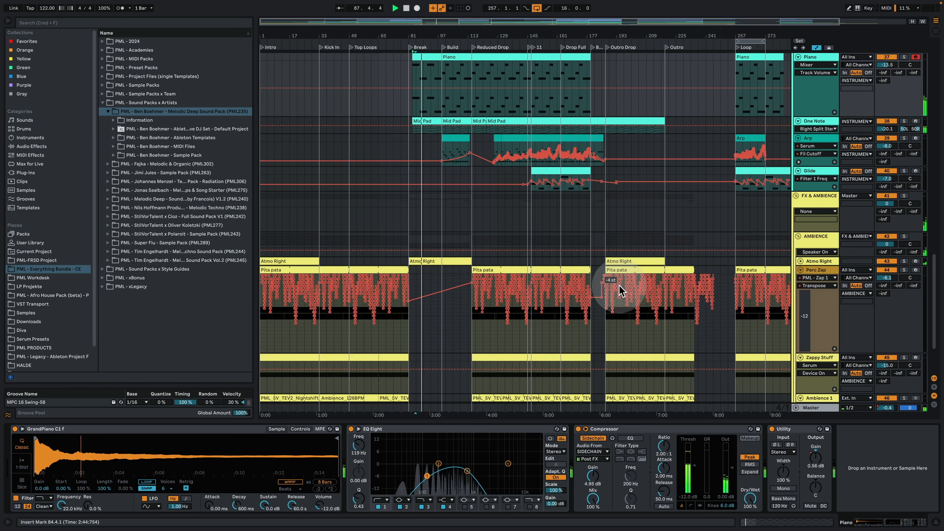
Unfold the Atmo Right track, view the sustained chord in its Break clip, and return to the arrangement.
click(800, 261)
click(821, 261)
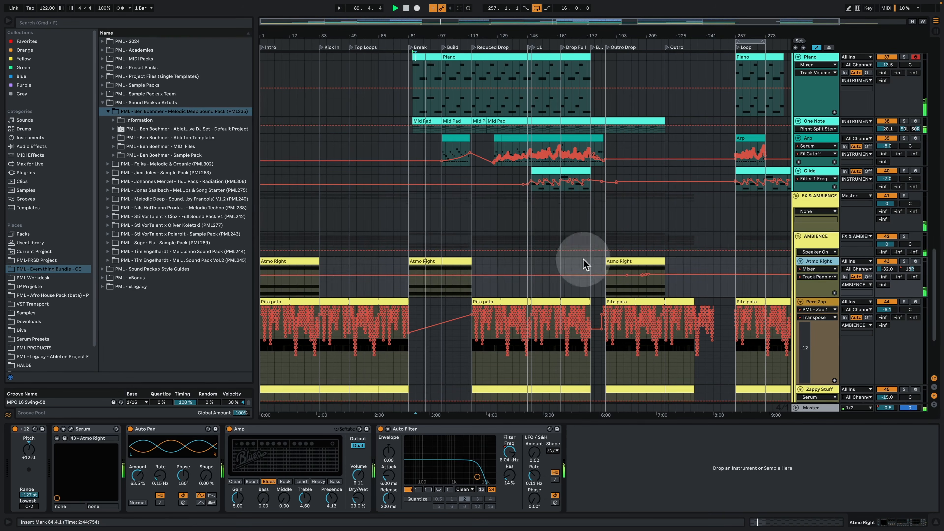
double_click(444, 261)
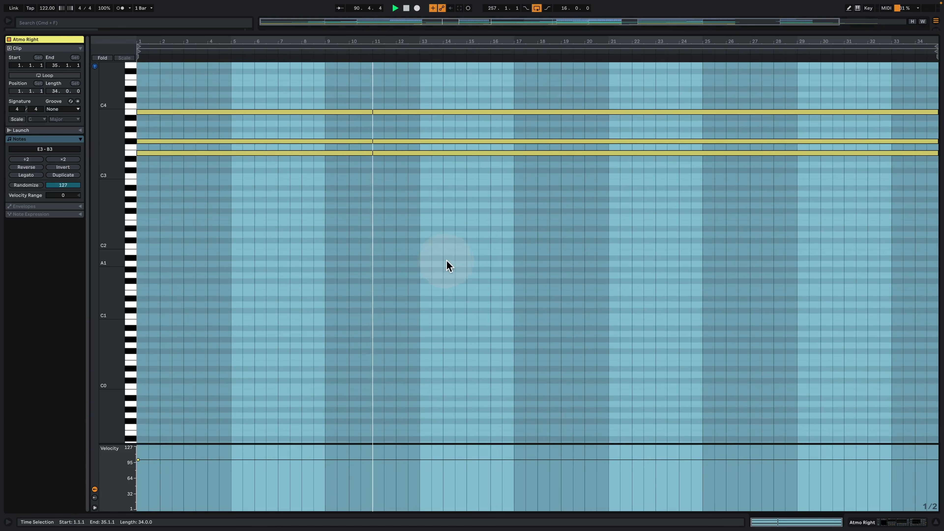
click(443, 261)
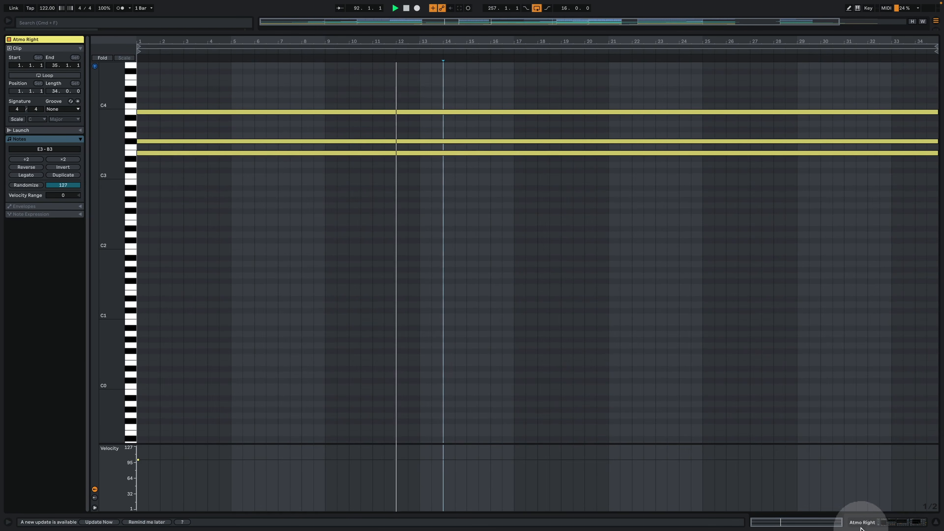
drag(109, 152, 116, 205)
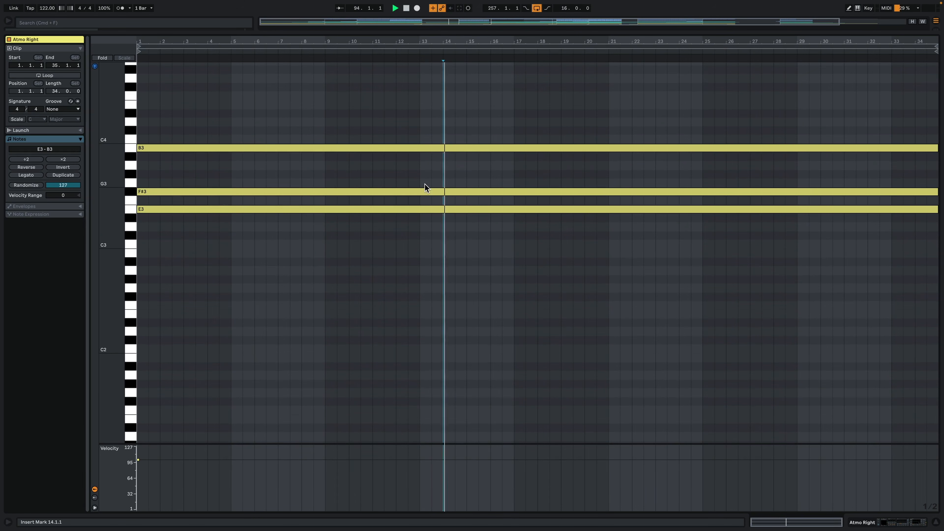
click(886, 522)
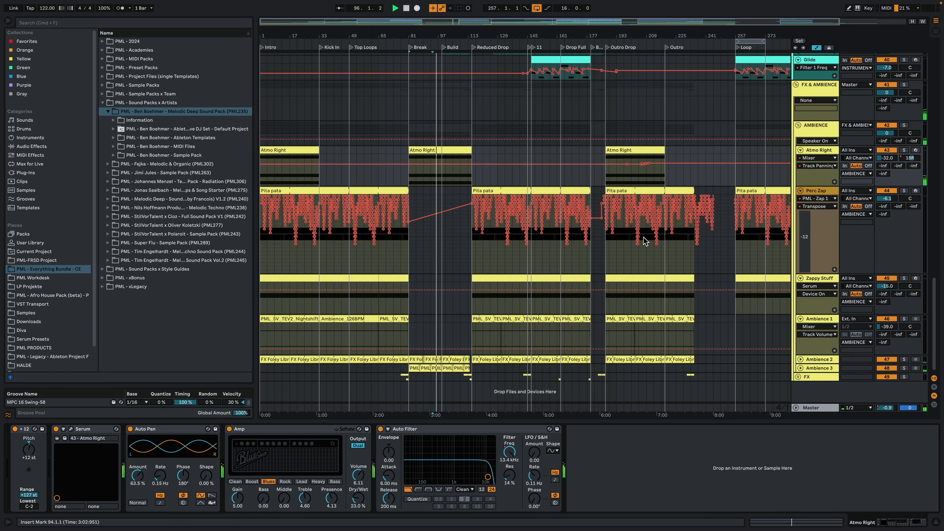
Unfold the Ambience 3 and Ambience 2 tracks in the AMBIENCE group to show their clips.
click(800, 368)
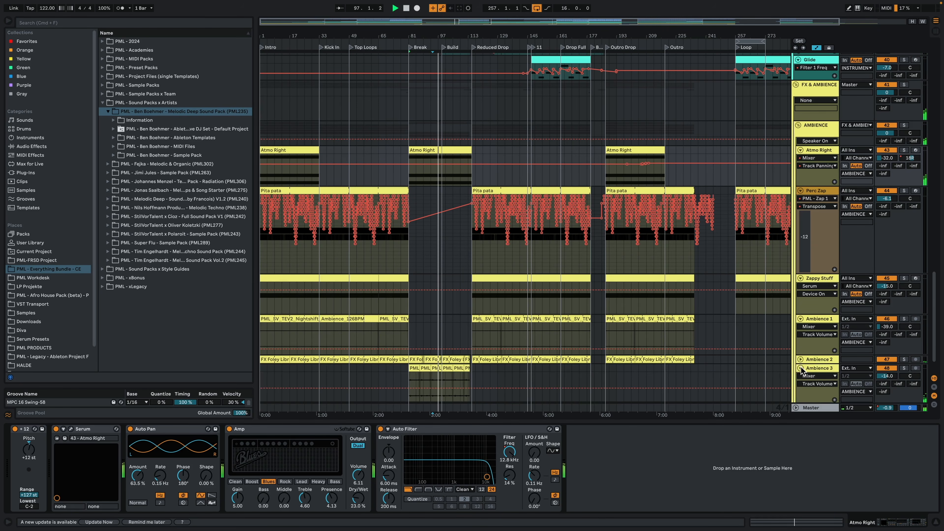
click(801, 359)
scroll(716, 313, down, 3)
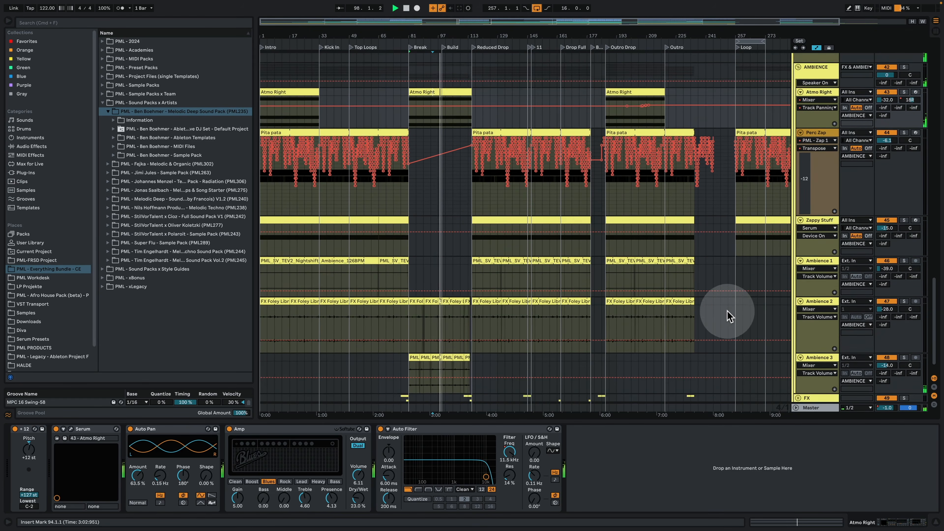
scroll(724, 315, down, 1)
scroll(687, 284, up, 6)
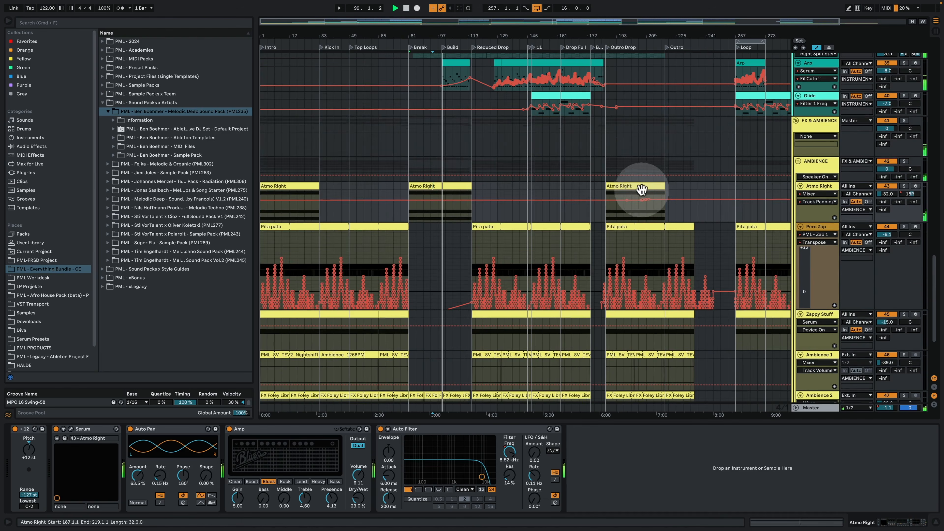
View the notes of the Arp clip in the Build section, and return to the arrangement.
scroll(451, 143, up, 4)
double_click(453, 144)
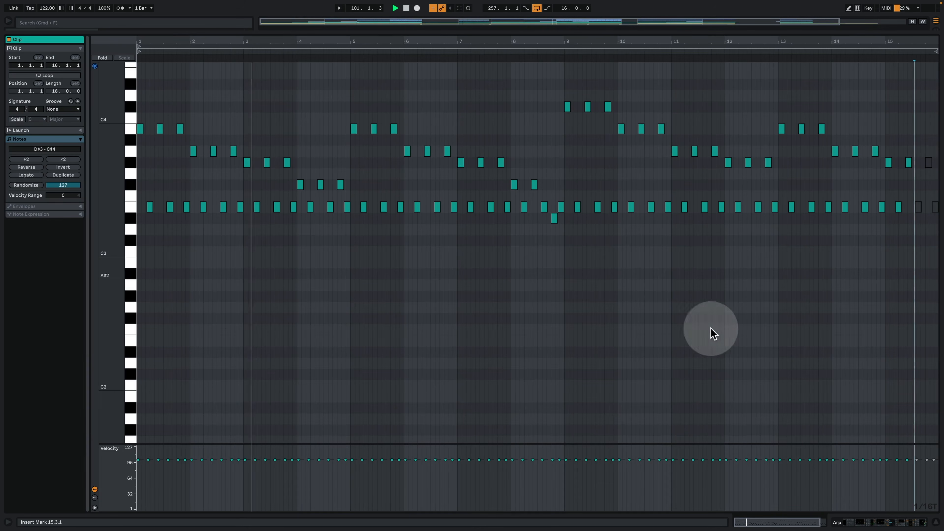
click(883, 522)
Show the Utility Gain automation on the Piano track.
scroll(592, 149, up, 5)
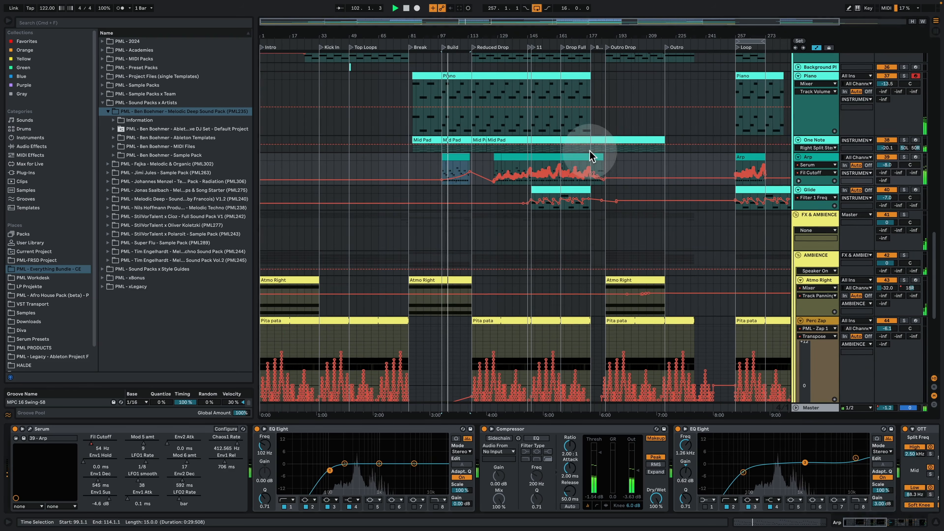
click(809, 84)
click(814, 118)
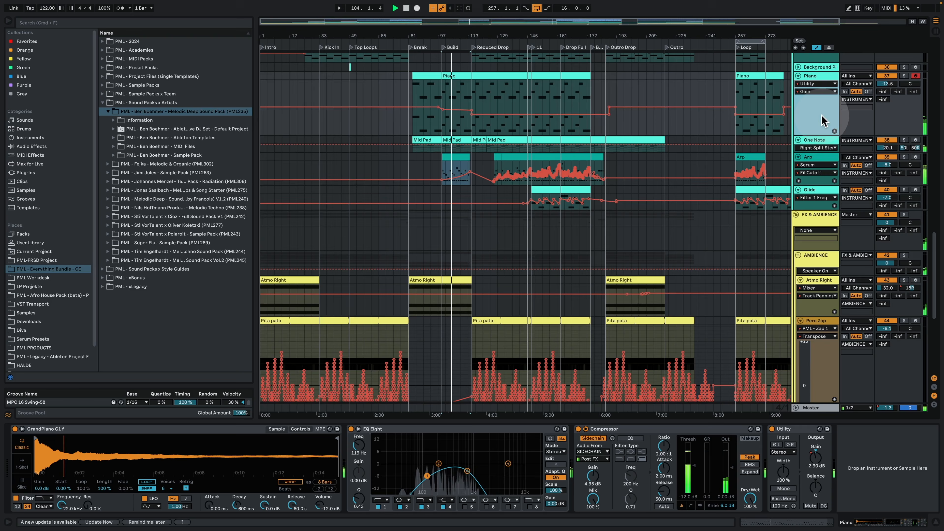
Show the Pad Deep track's devices and enlarge its Macro 1 automation lane.
scroll(821, 130, up, 8)
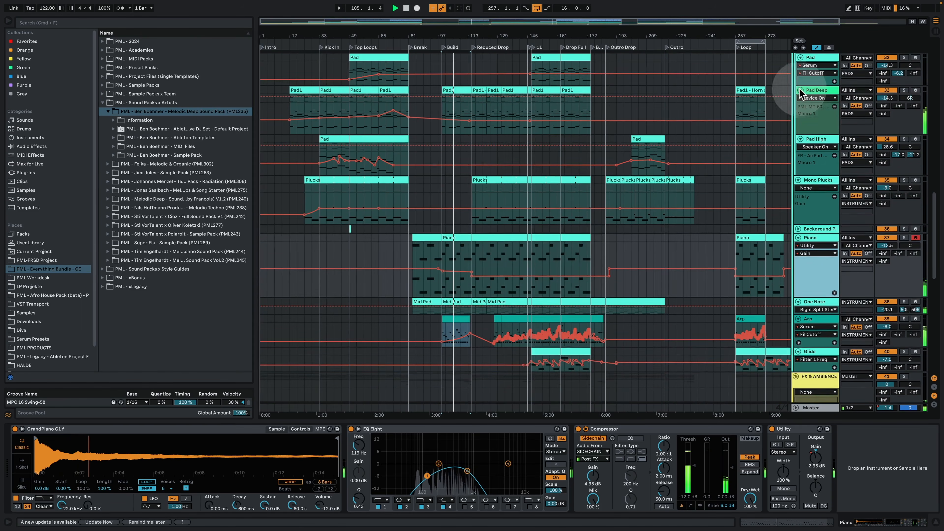
click(821, 99)
click(821, 99)
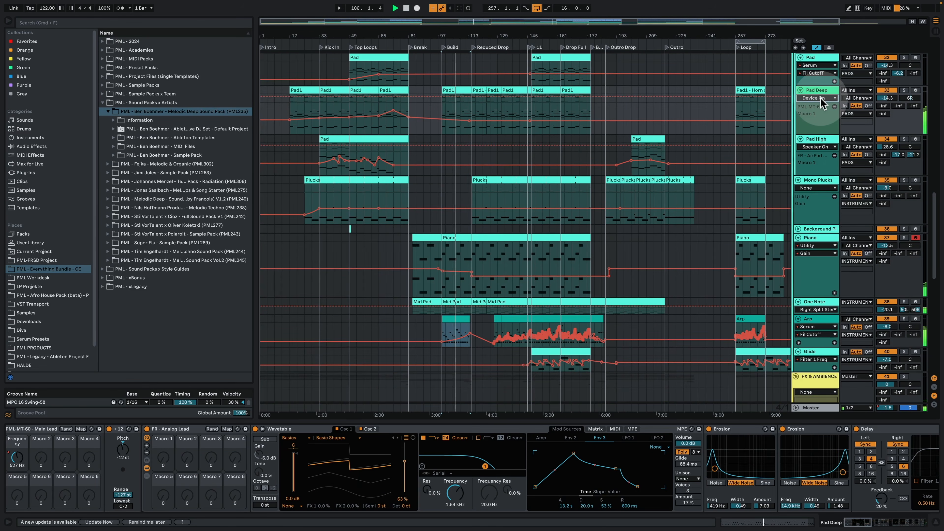
scroll(748, 143, up, 6)
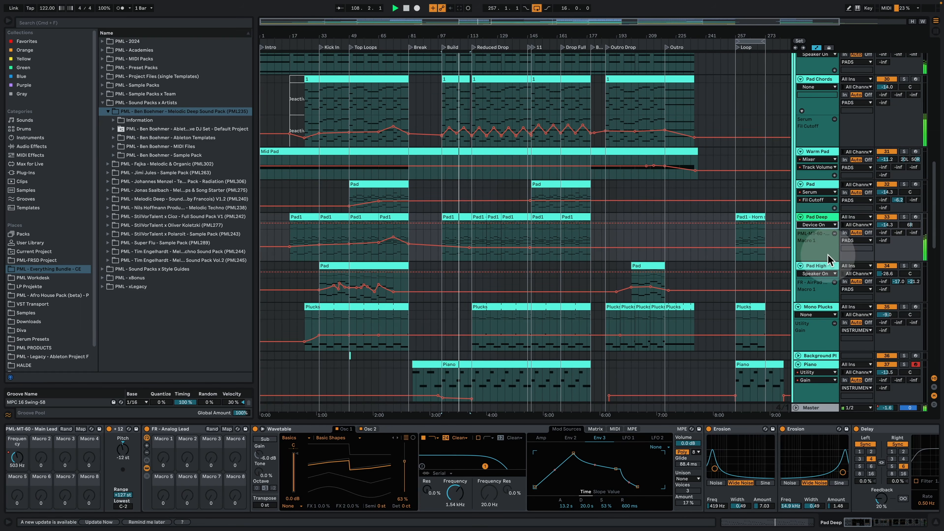
click(825, 226)
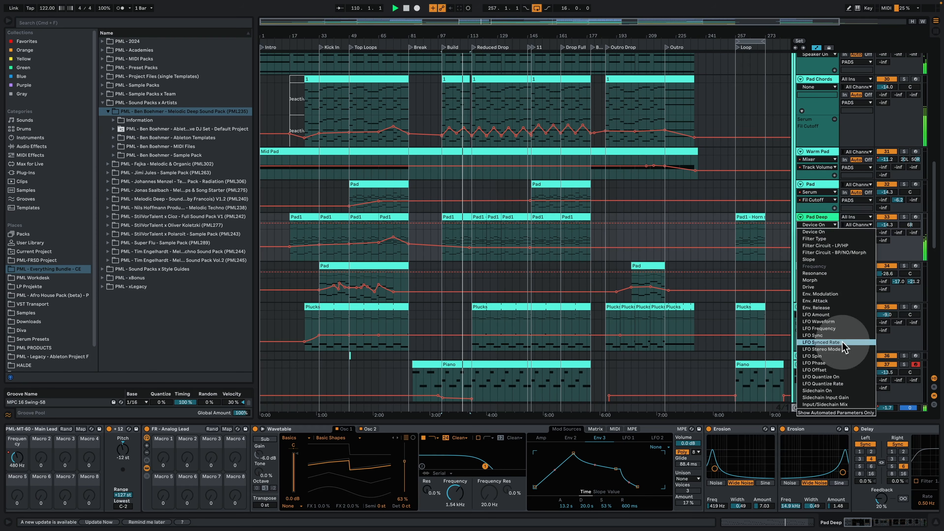
click(829, 225)
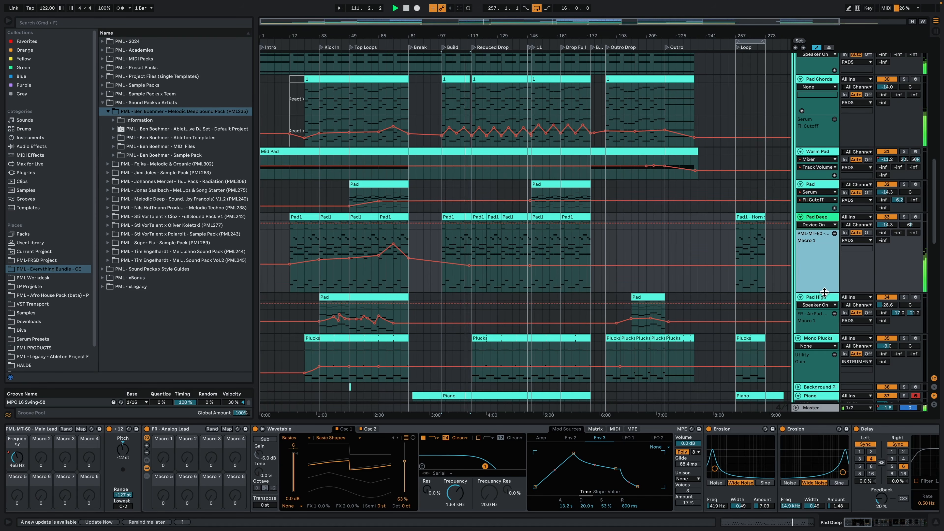
Examine the transition from the Build into the Reduced Drop across the tracks, unfolding the FX group to show its RideCrash and Fx 2 clips.
scroll(748, 186, up, 6)
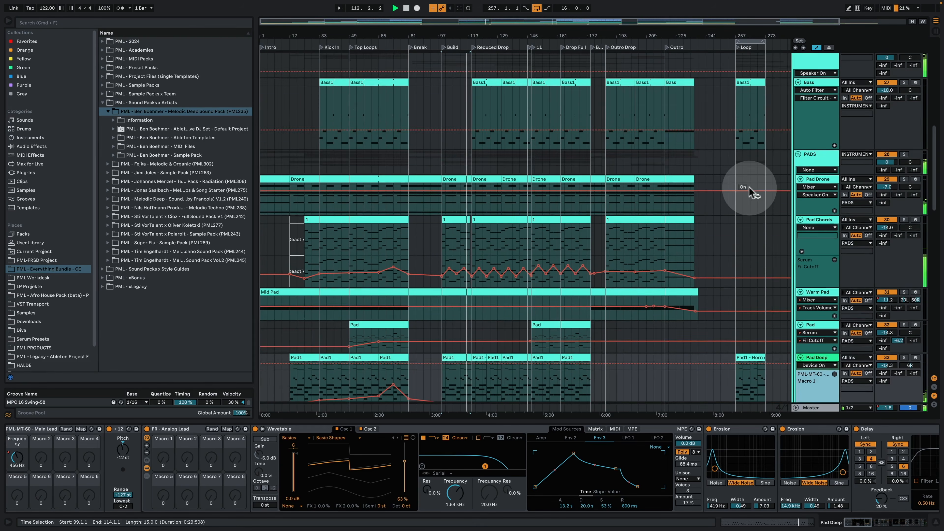
scroll(758, 190, up, 5)
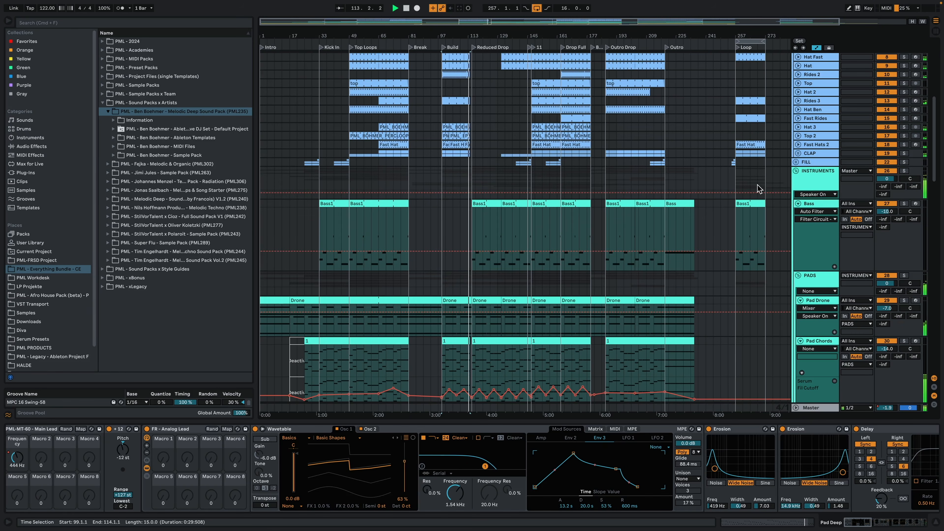
scroll(759, 189, down, 2)
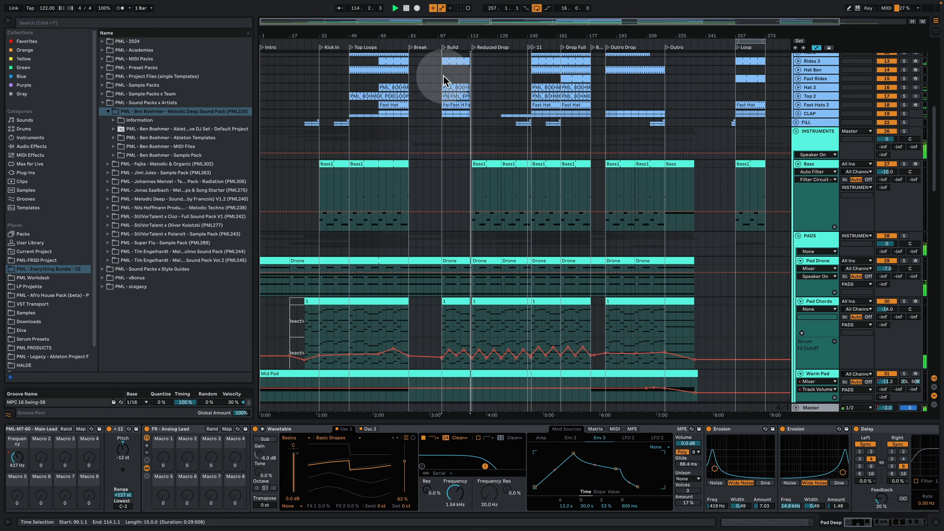
drag(470, 35, 471, 104)
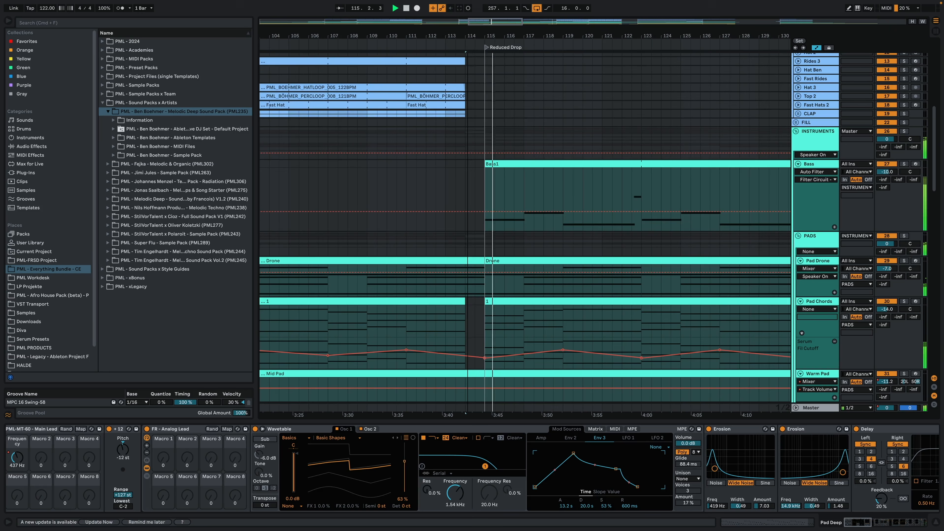
scroll(517, 160, down, 4)
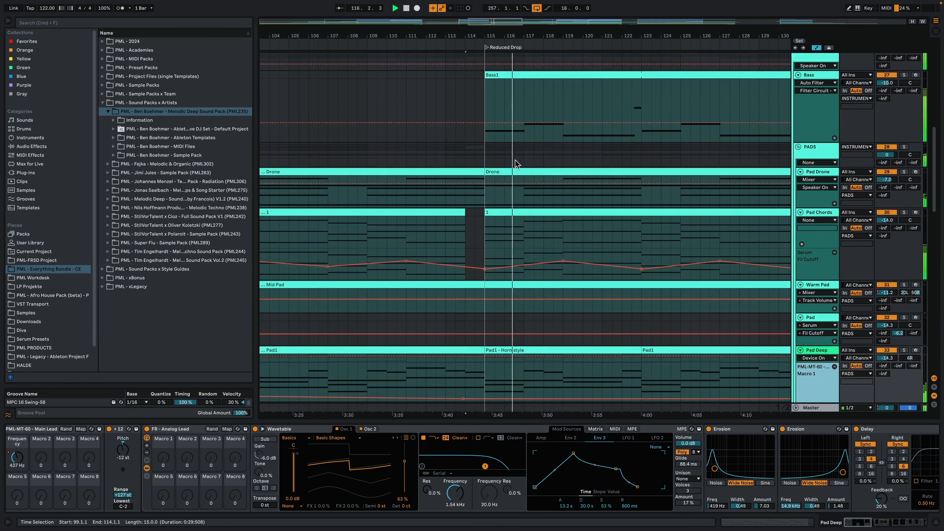
scroll(516, 164, down, 15)
scroll(516, 164, down, 6)
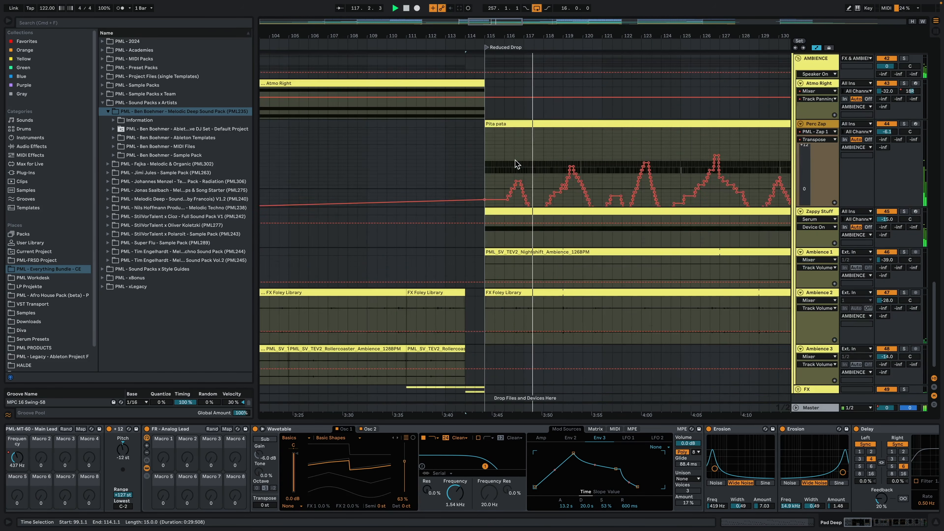
scroll(768, 362, down, 2)
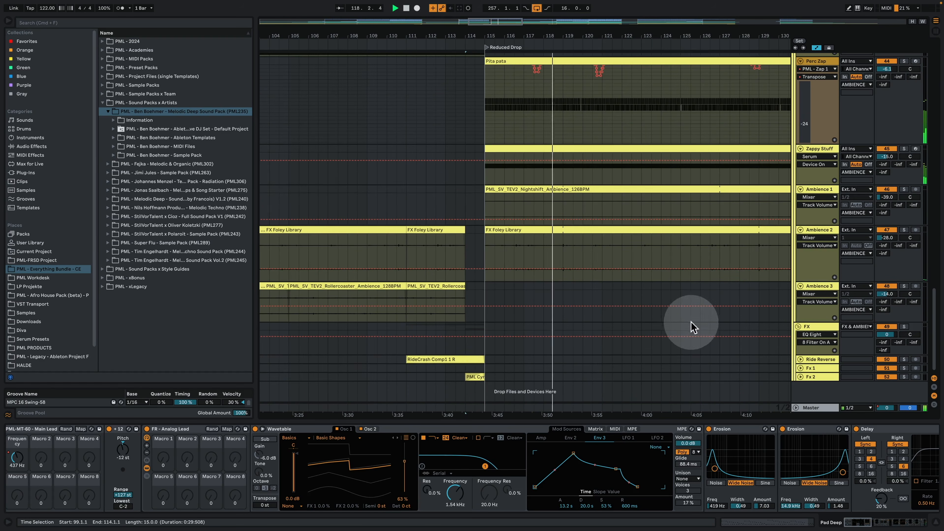
click(474, 377)
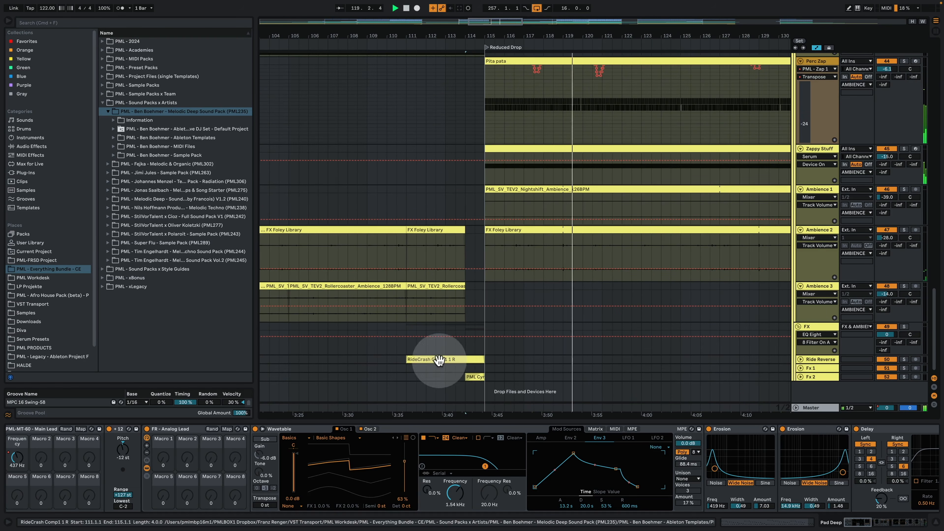
Unfold the Fx 2 and Ride Reverse tracks to show their transition clips leading into the Reduced Drop.
click(800, 376)
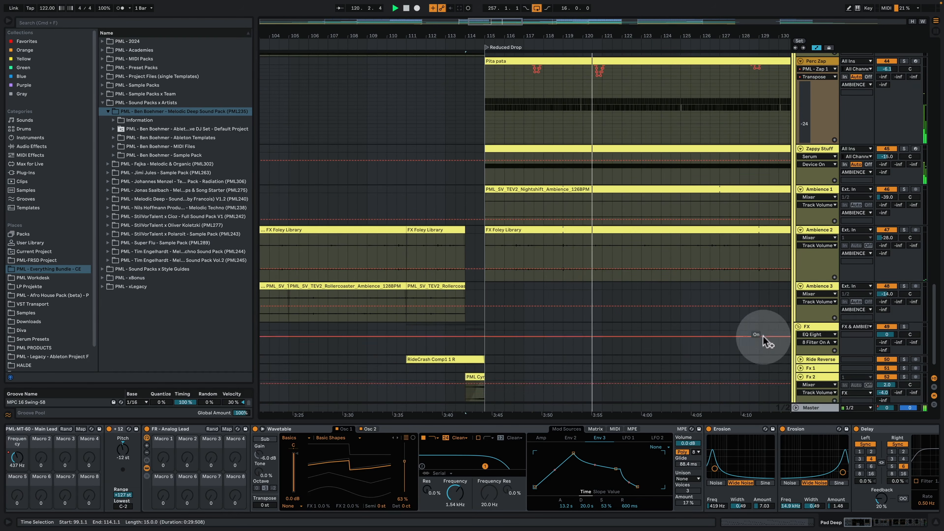
scroll(787, 338, down, 1)
click(801, 336)
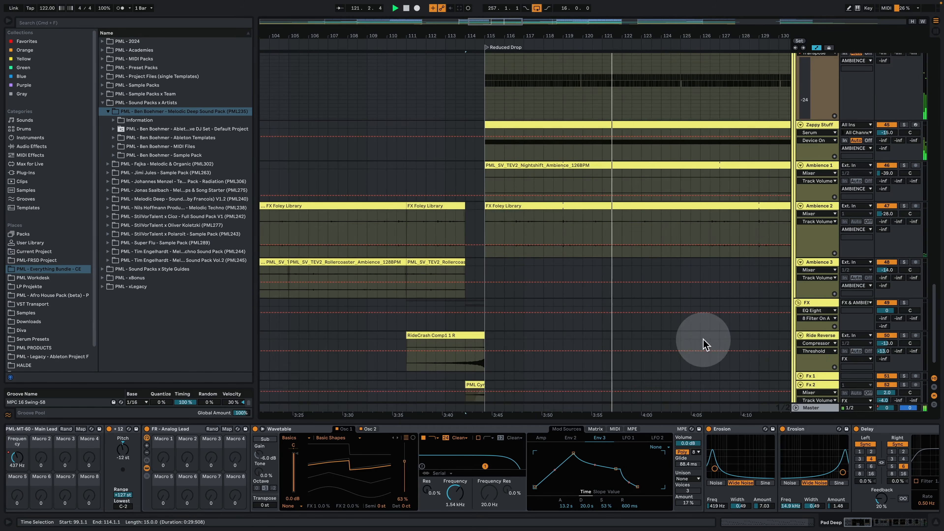
scroll(704, 344, down, 1)
click(619, 215)
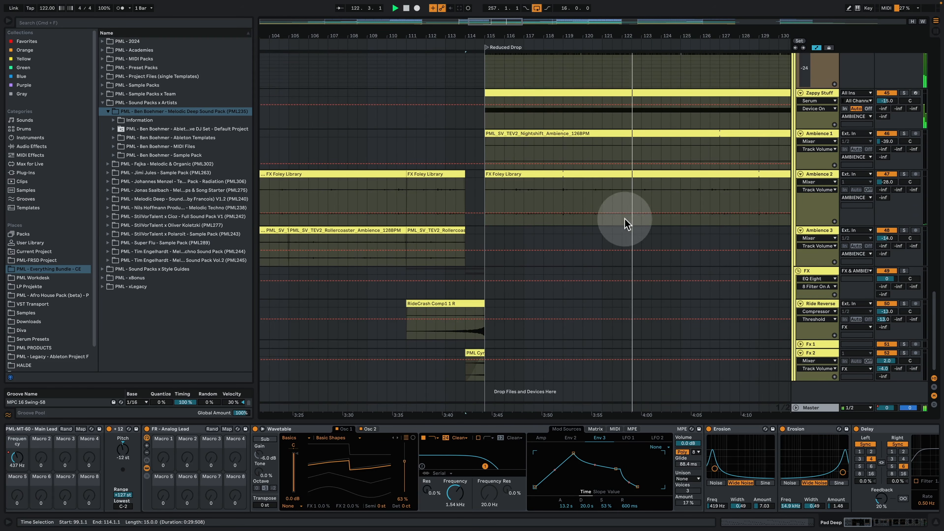
Examine the Reduced Drop's arrangement across the effects, ambience, arp, piano, pad and bass tracks.
drag(537, 35, 537, 8)
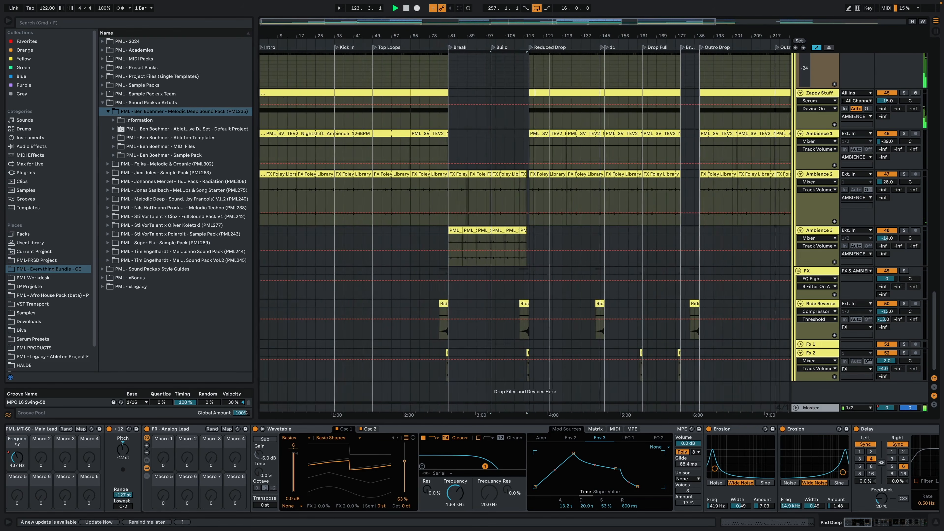
scroll(720, 268, up, 1)
scroll(721, 271, up, 8)
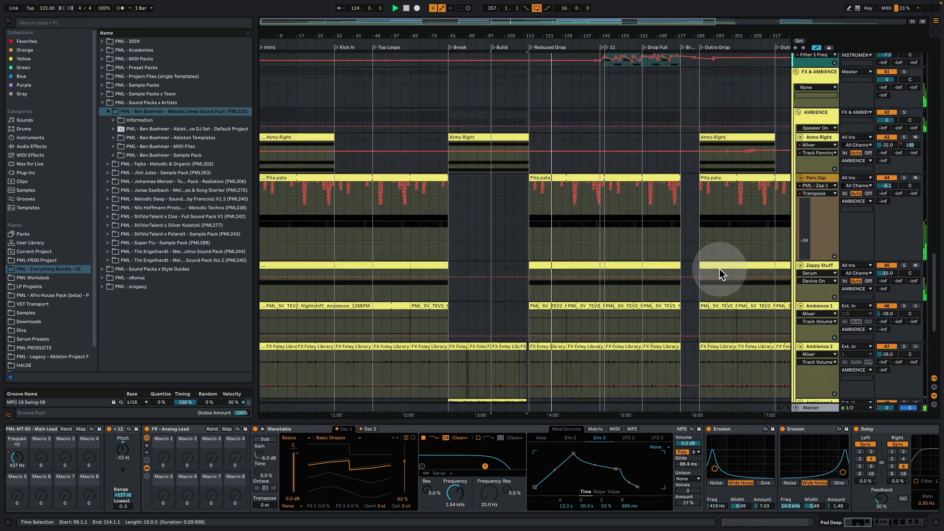
drag(668, 358, 655, 370)
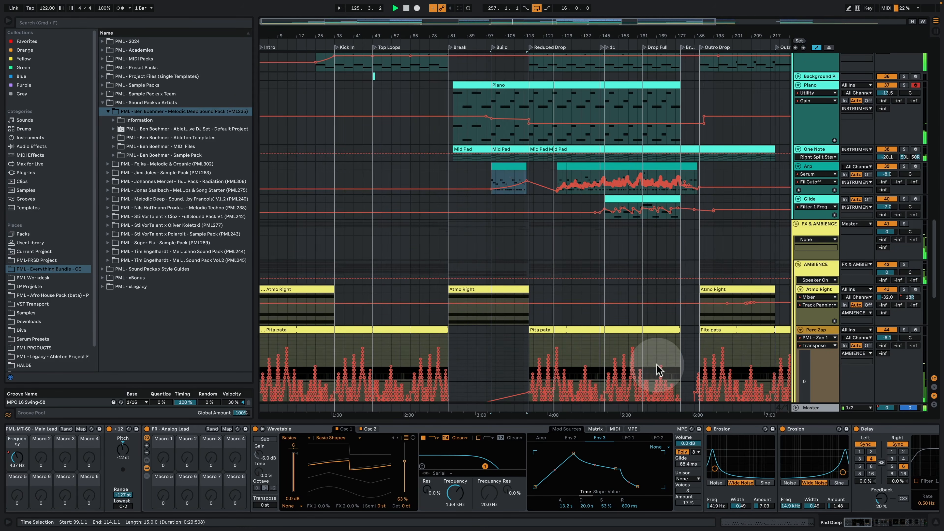
scroll(667, 232, up, 2)
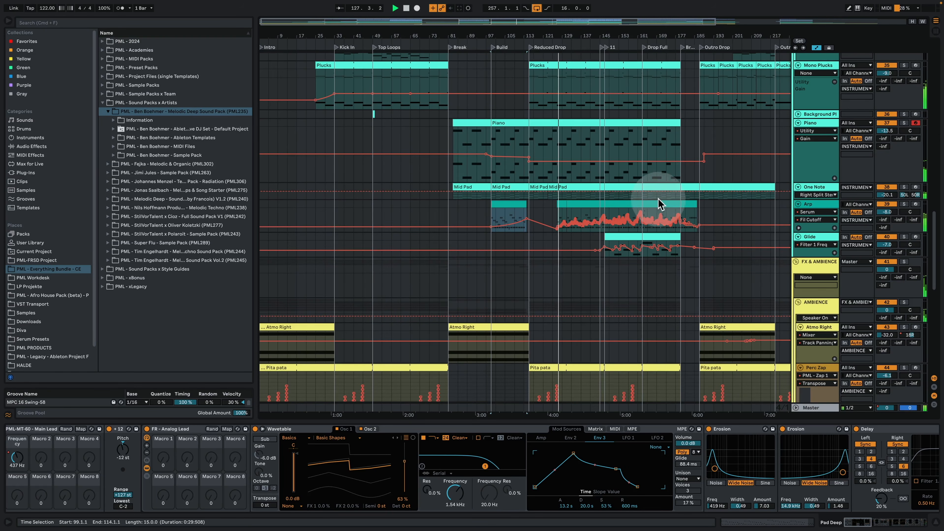
scroll(669, 197, up, 1)
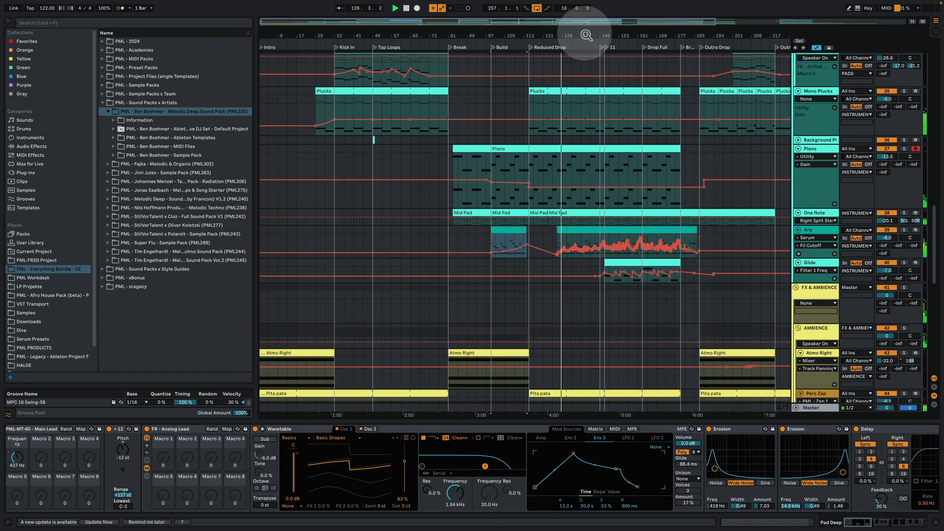
drag(583, 36, 583, 85)
click(598, 103)
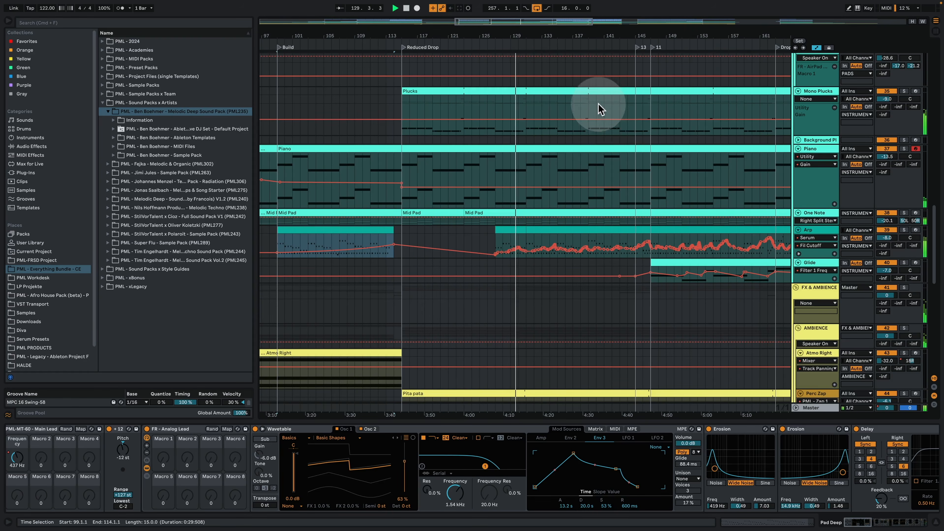
scroll(607, 119, up, 2)
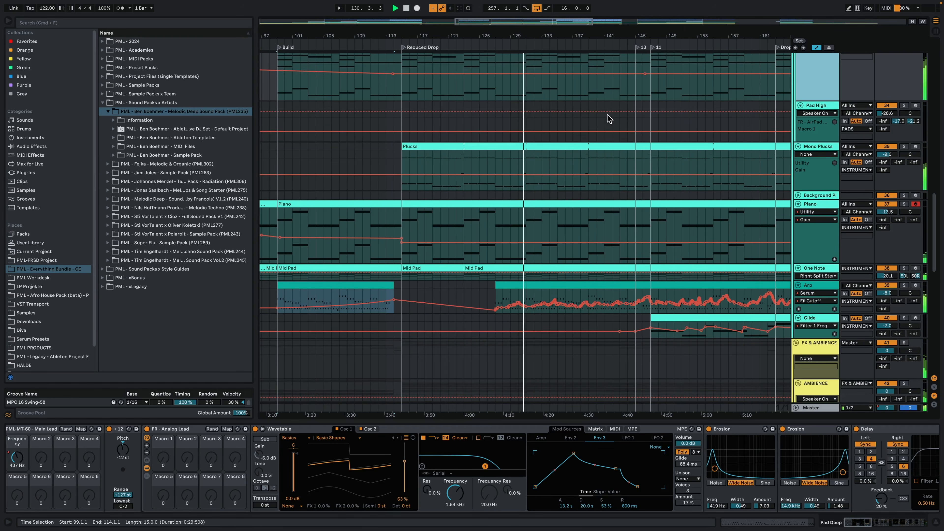
scroll(608, 119, up, 2)
scroll(610, 117, up, 8)
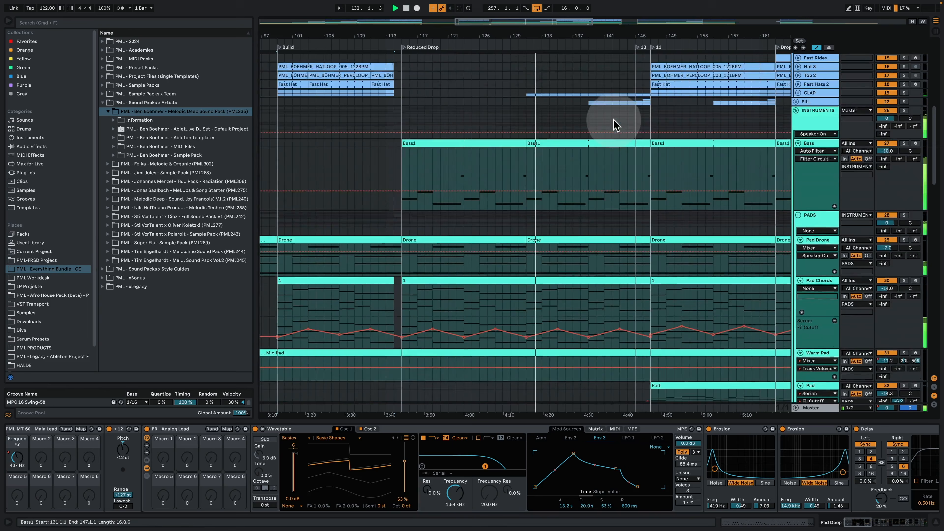
Unfold the CLAP and FILL groups to inspect their clips in the Reduced Drop, and fold FILL again.
click(747, 123)
click(814, 149)
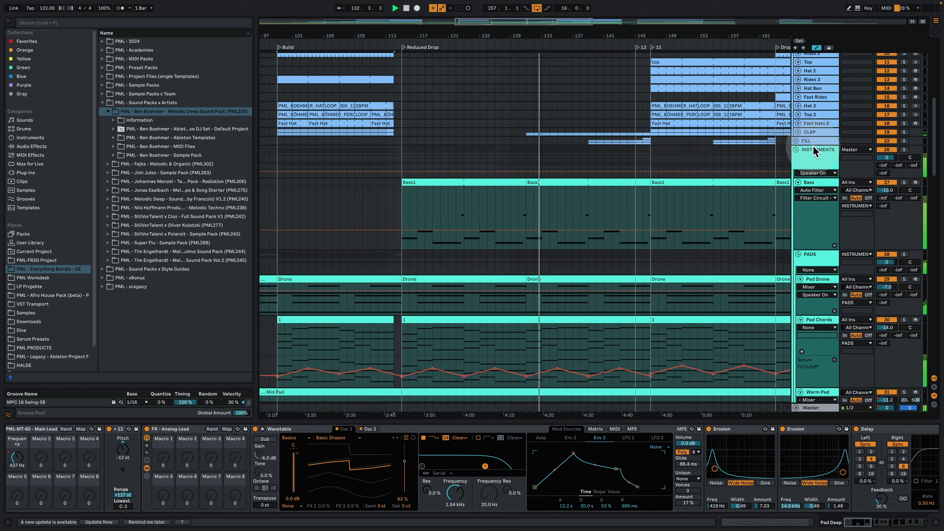
click(797, 141)
click(797, 133)
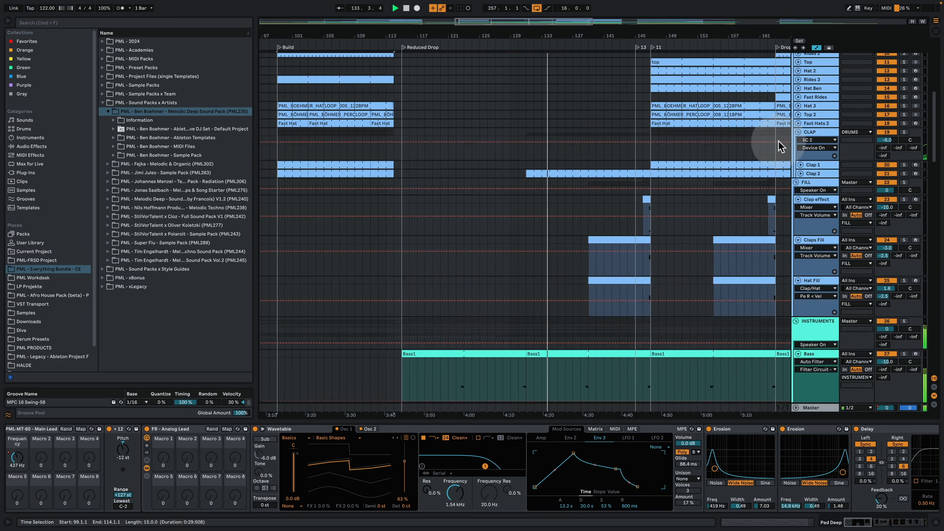
scroll(779, 156, up, 1)
click(797, 198)
scroll(779, 208, up, 4)
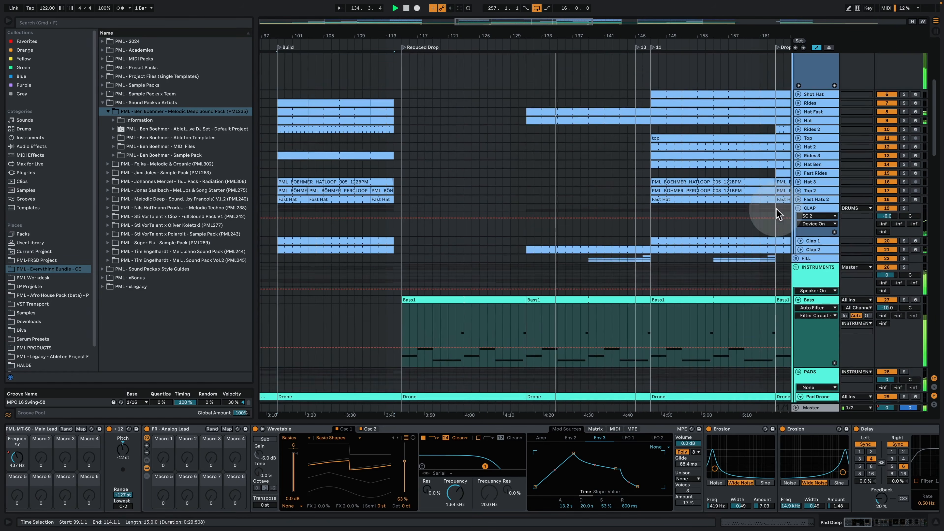
Unfold the Hat and Hat Fast tracks and show the Hat sampler's Ve Decay automation in the Reduced Drop.
click(798, 120)
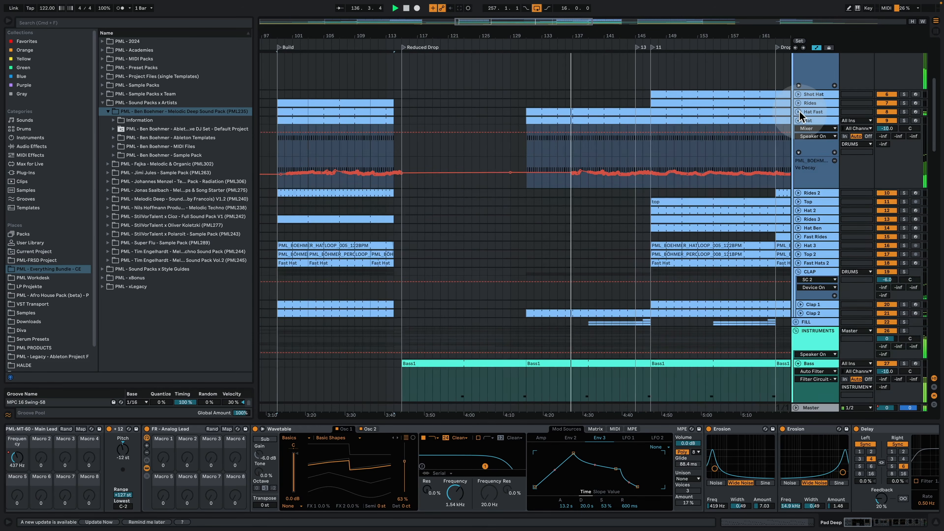
click(798, 113)
click(588, 175)
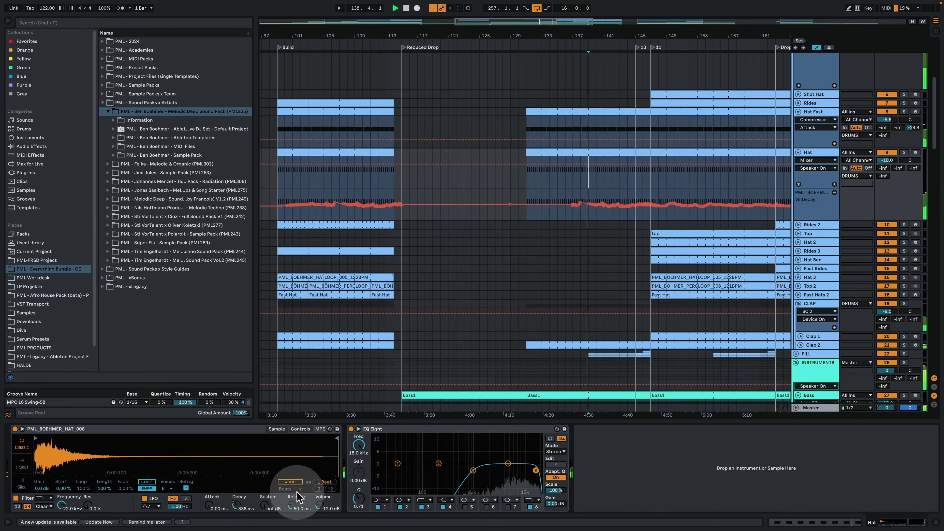
click(235, 504)
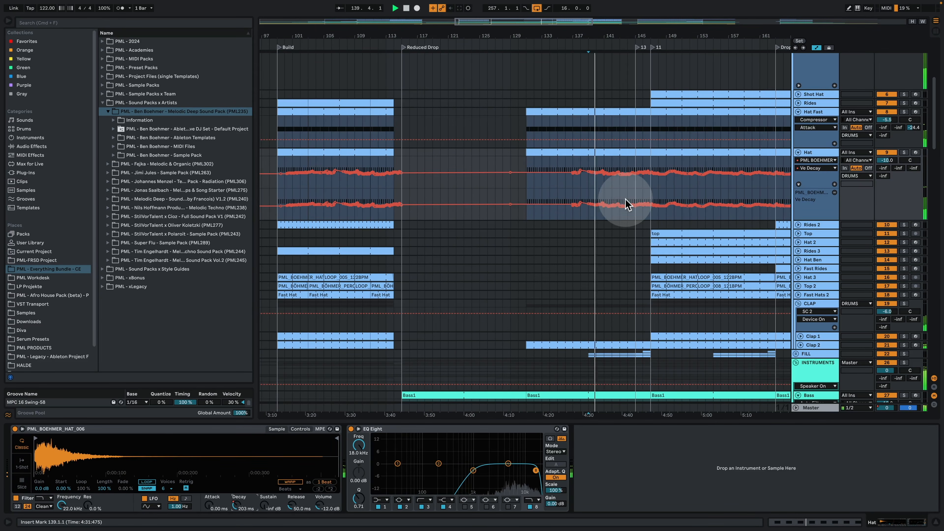
drag(628, 36, 726, 189)
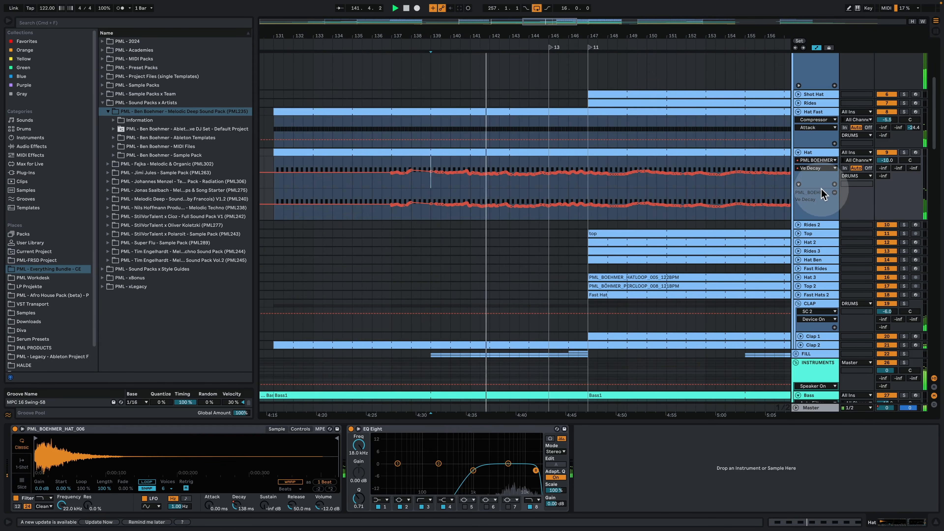
Enlarge the Glide track to show its notes and Wavetable Filter 1 Freq automation from bar 147 through Drop Full.
drag(491, 34, 413, 4)
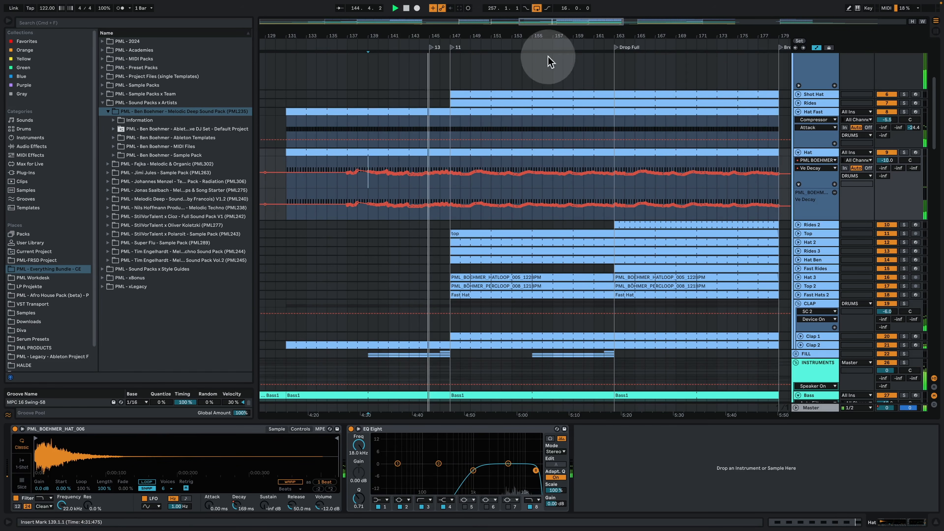
drag(548, 36, 548, 36)
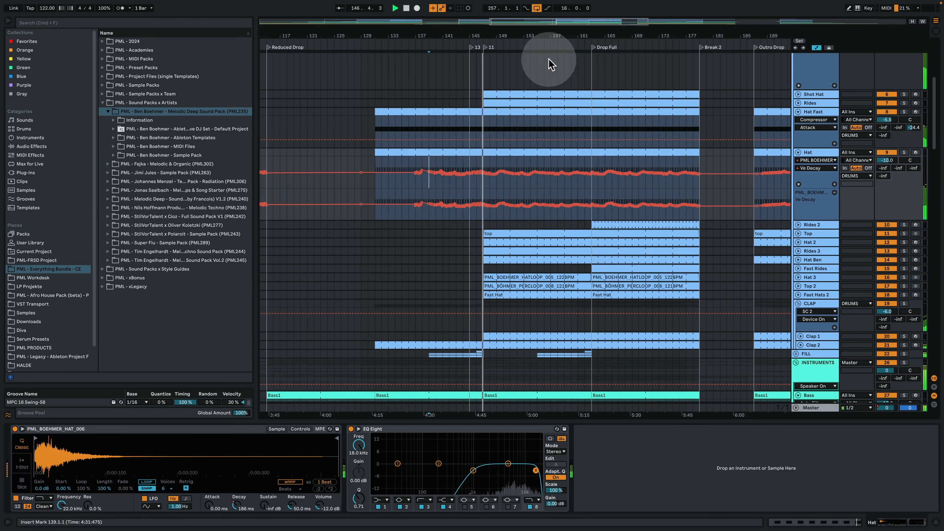
scroll(543, 223, down, 10)
scroll(544, 220, down, 3)
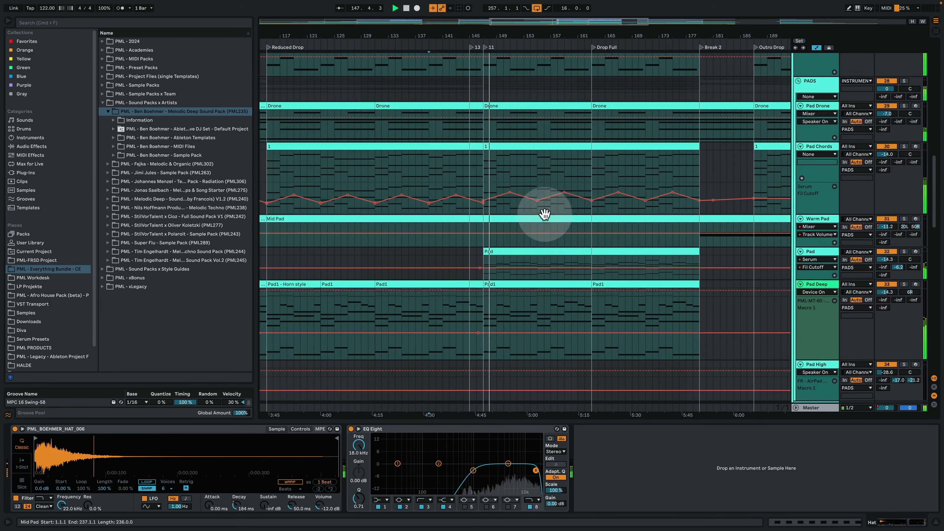
scroll(549, 238, down, 3)
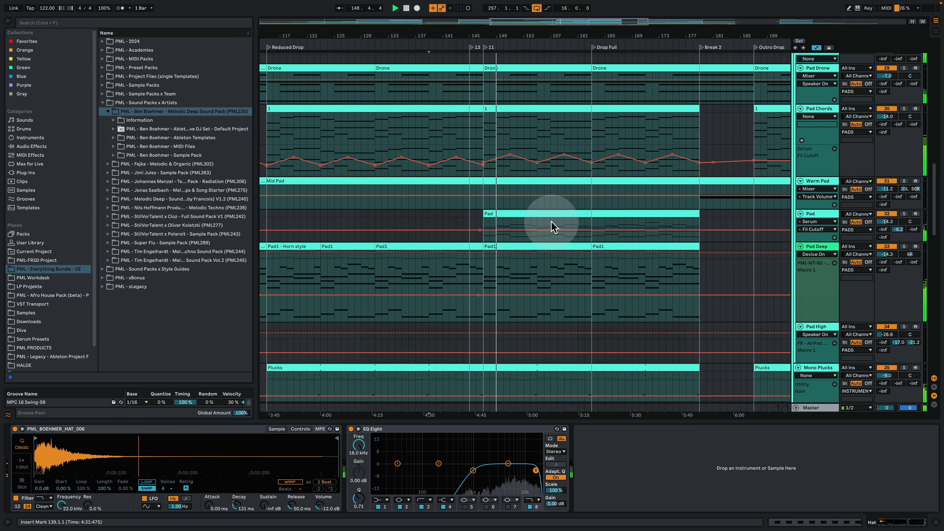
scroll(553, 226, down, 3)
scroll(552, 226, down, 12)
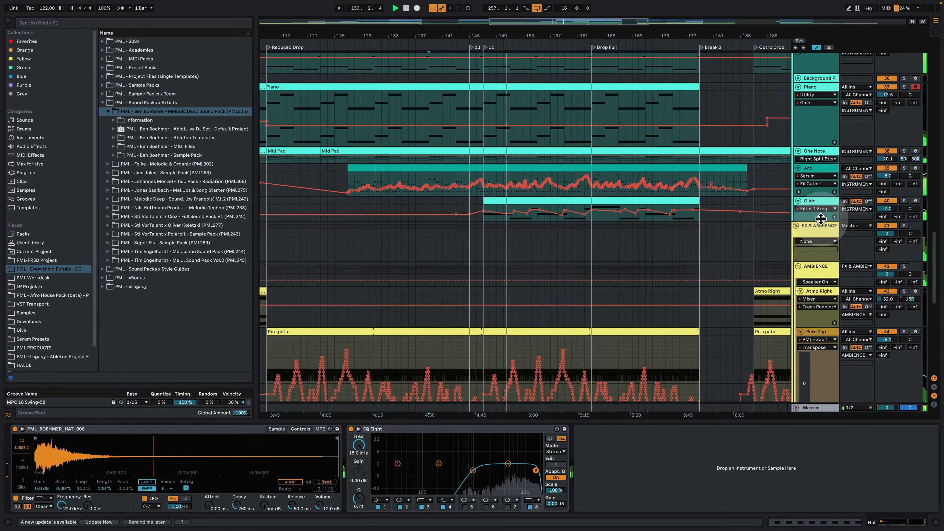
drag(820, 218, 821, 281)
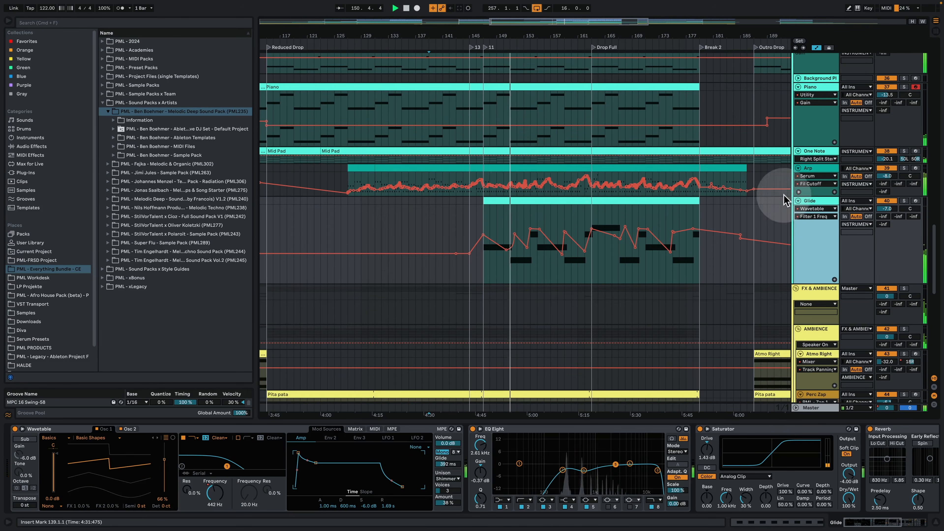
View the notes of the Arp clip starting at bar 147, focusing on its final bars, and return to the arrangement.
click(524, 166)
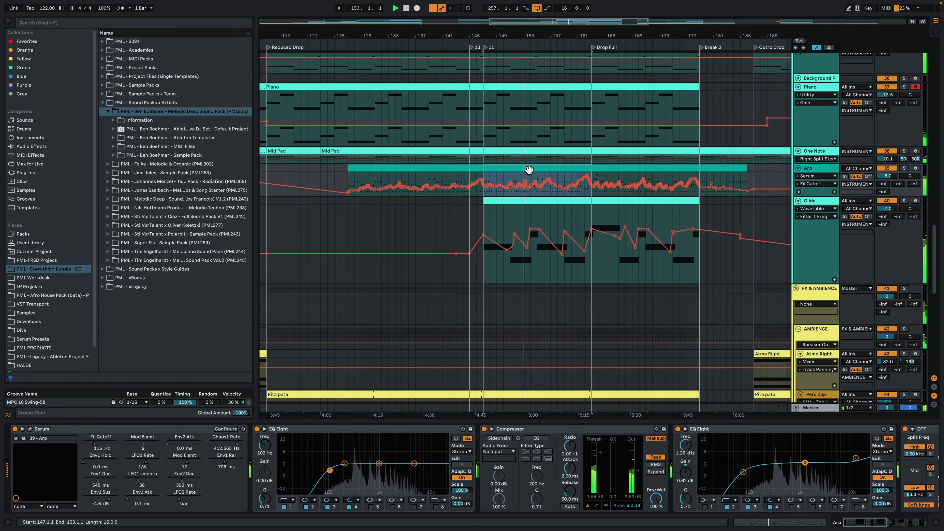
click(532, 168)
double_click(531, 168)
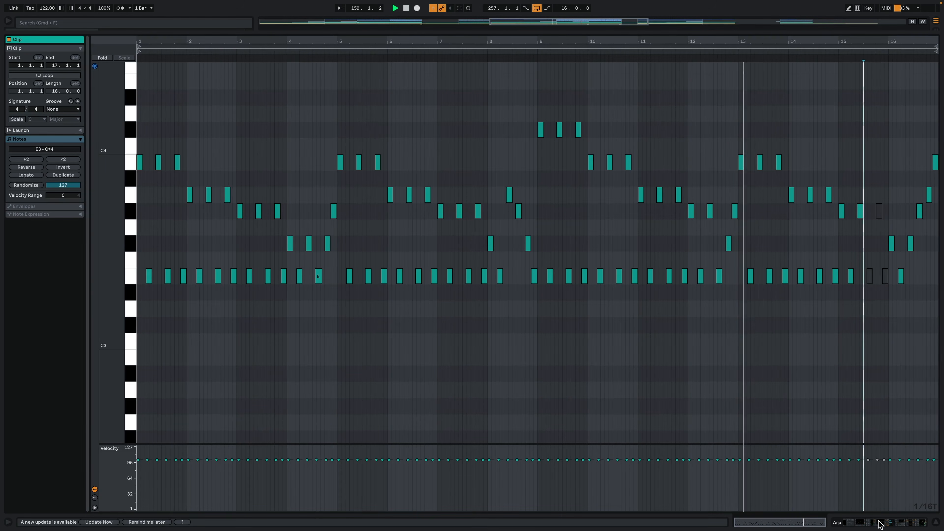
drag(831, 43, 454, 85)
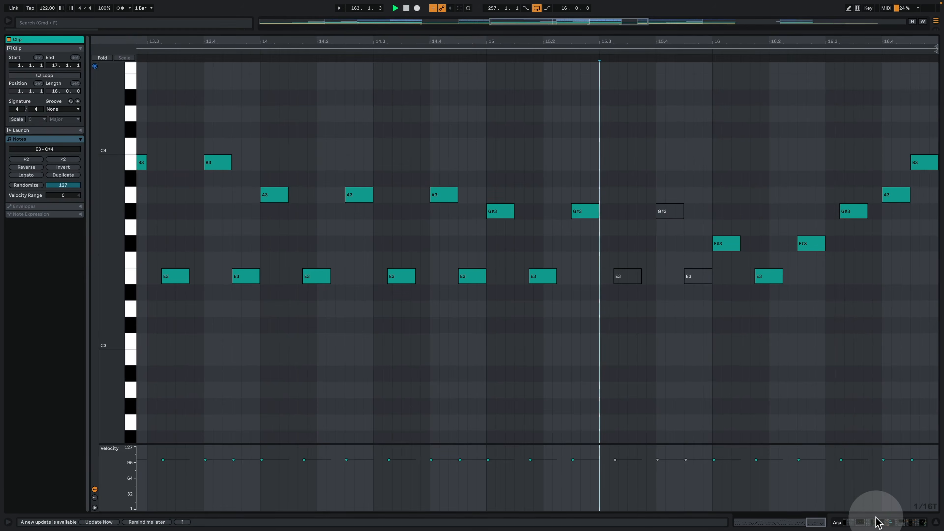
click(876, 519)
View the notes of the Arp clip in the Drop Full section, and return to the arrangement.
double_click(628, 58)
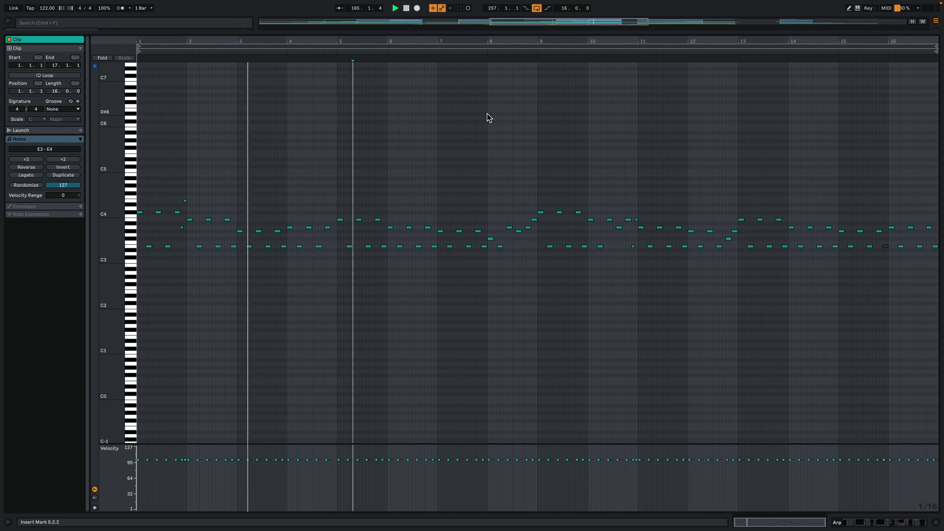
drag(119, 229, 188, 230)
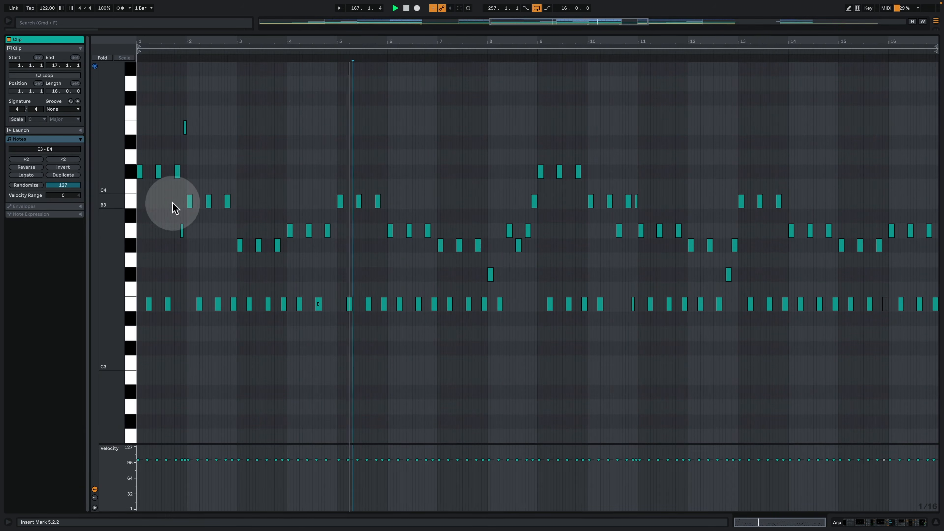
click(891, 520)
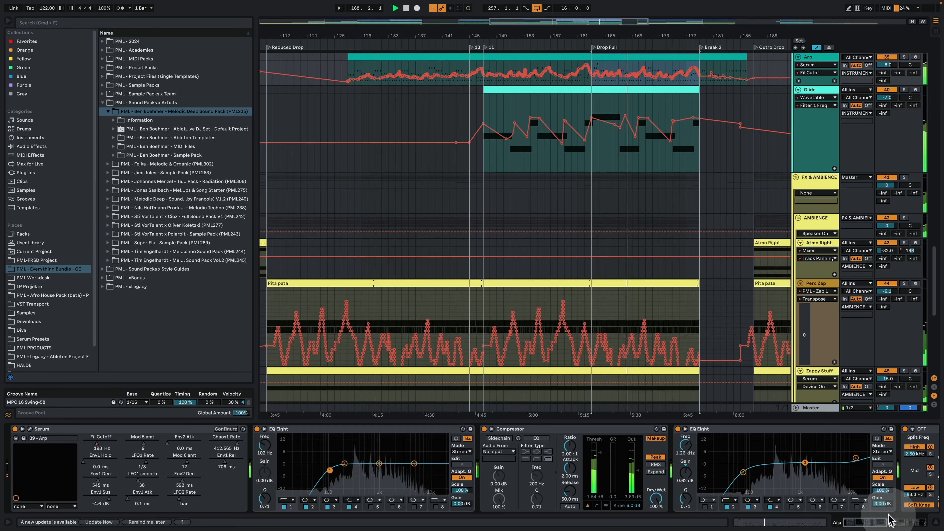
Reveal the return tracks and view the devices on Master, D Return, C Drums Room, B Delay and A Reverb.
click(821, 408)
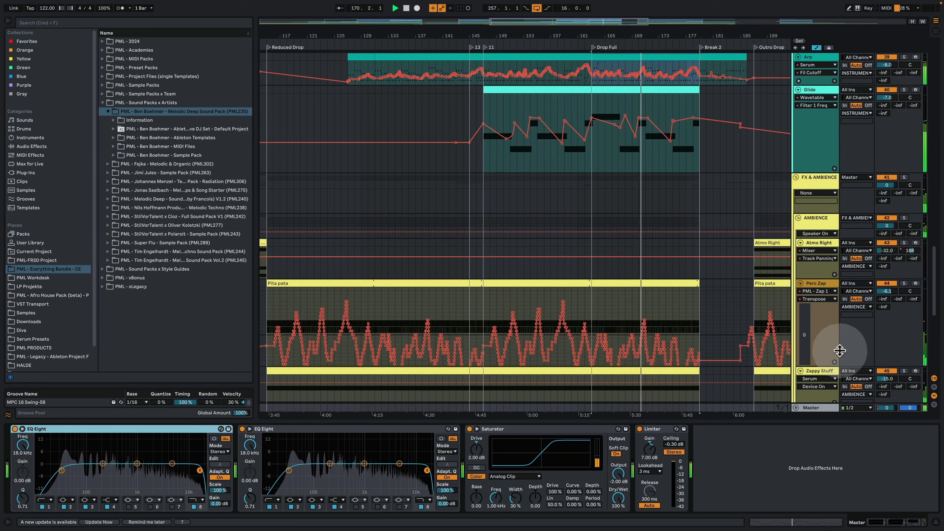
click(934, 387)
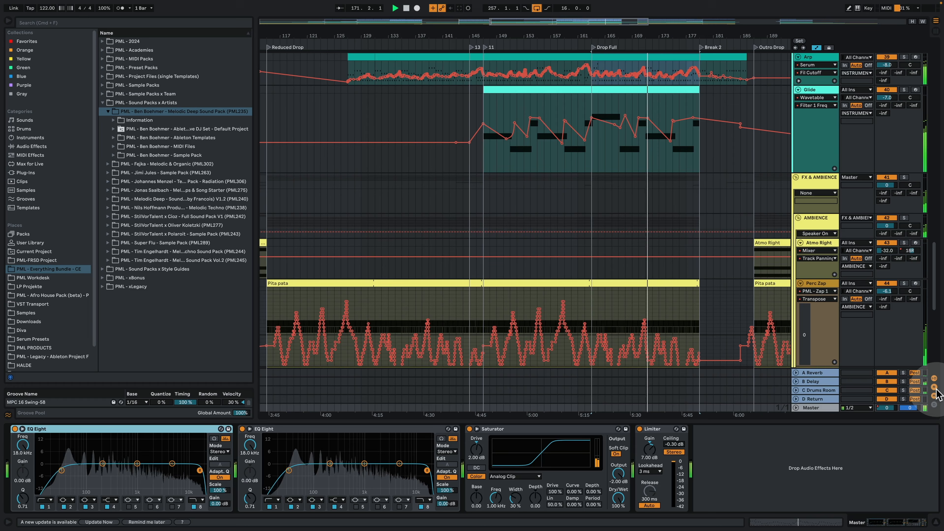
click(819, 399)
click(820, 391)
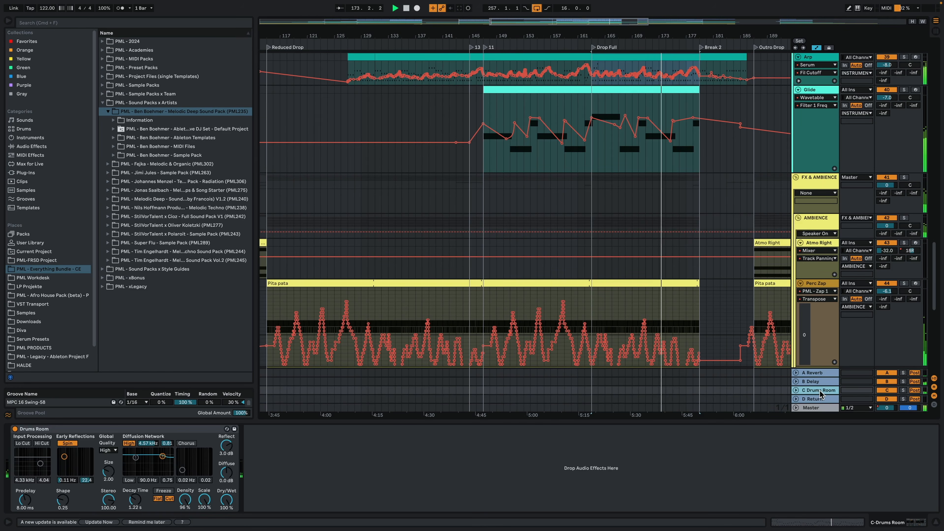
click(816, 382)
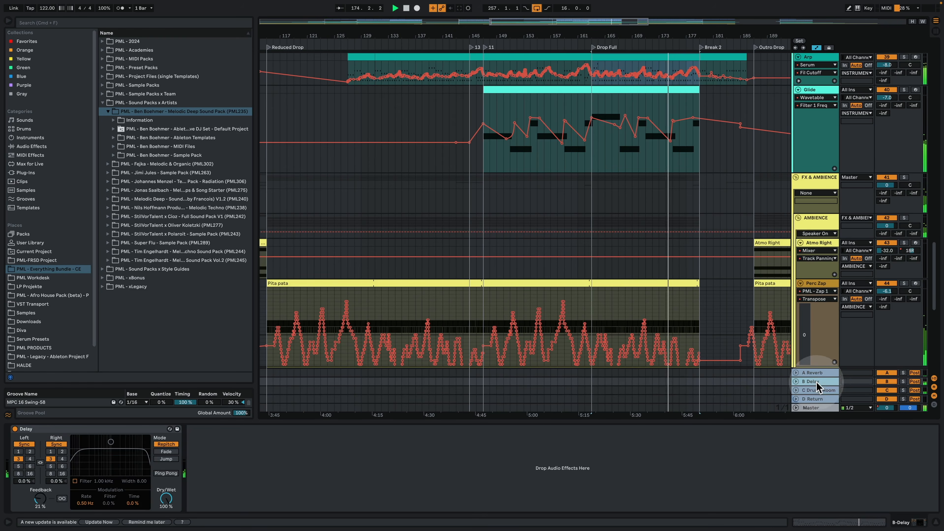
click(818, 374)
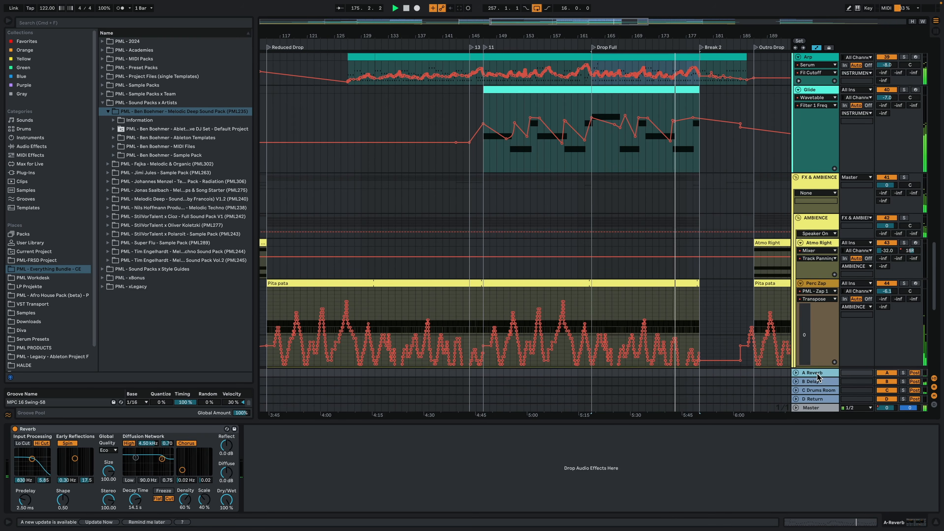
View the effect chain on the Master track and hide the device view.
click(825, 407)
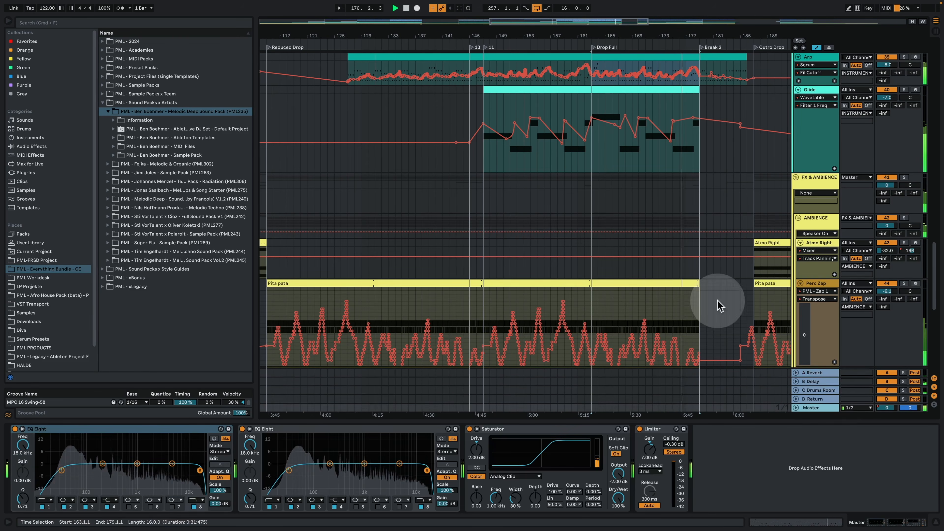
drag(611, 37, 541, 44)
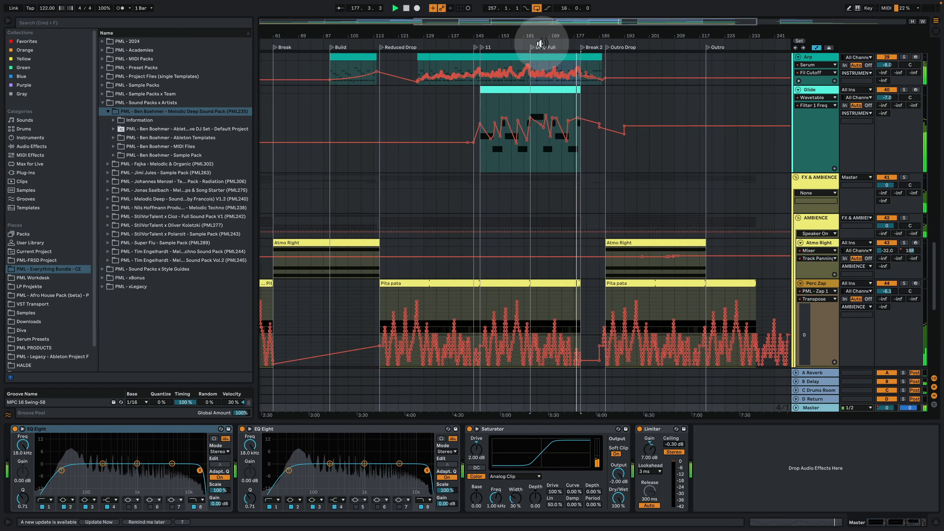
click(935, 522)
Enlarge the One Note track and show its Utility Gain automation.
scroll(742, 225, up, 4)
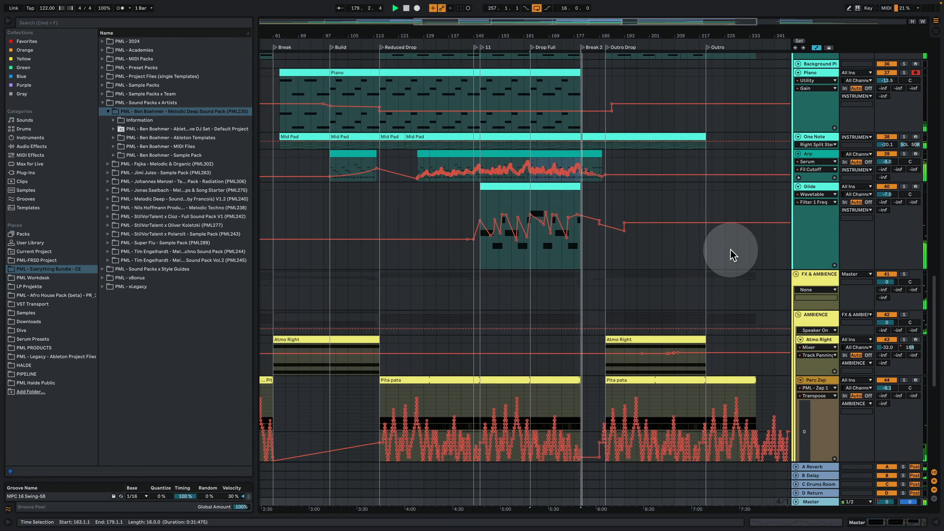
scroll(708, 190, up, 4)
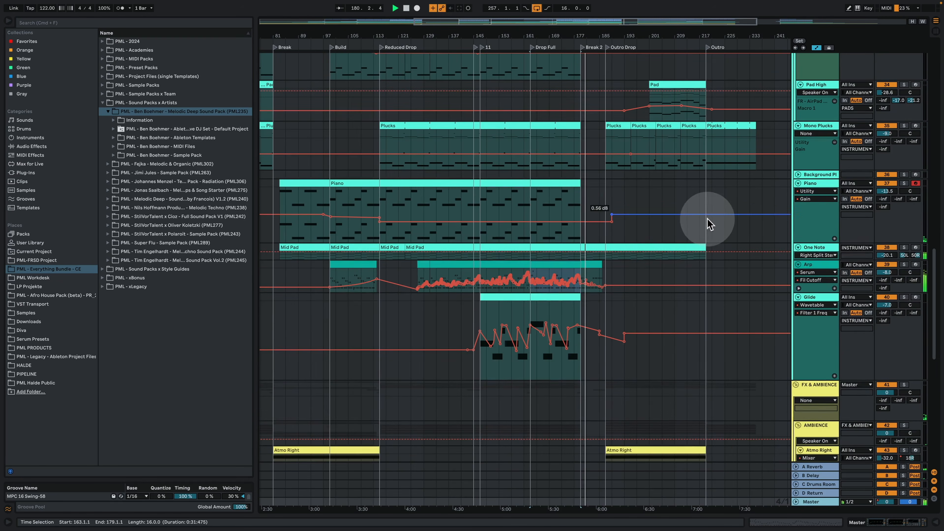
drag(812, 259, 812, 285)
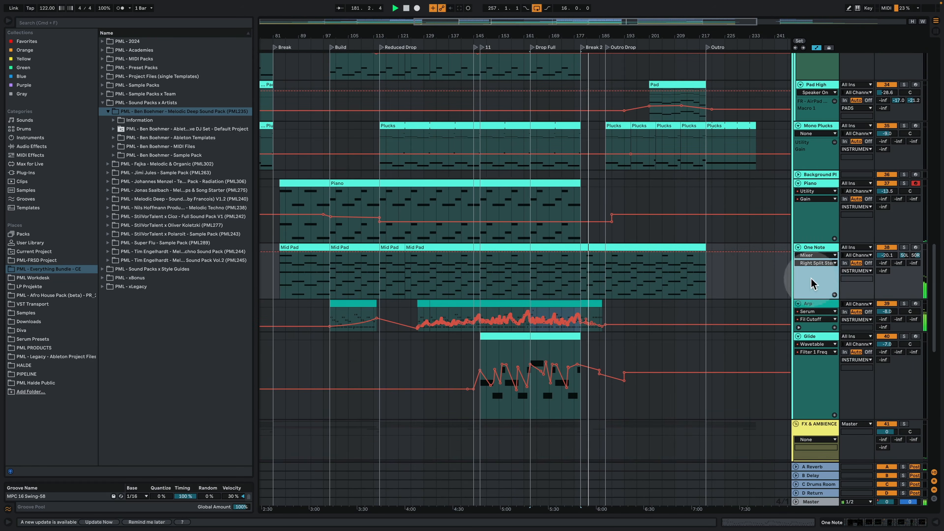
click(814, 254)
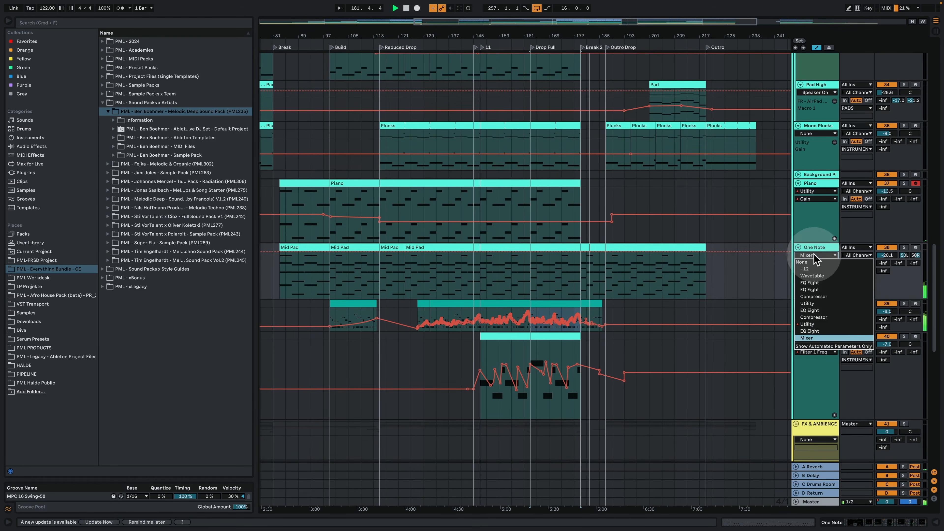
click(827, 324)
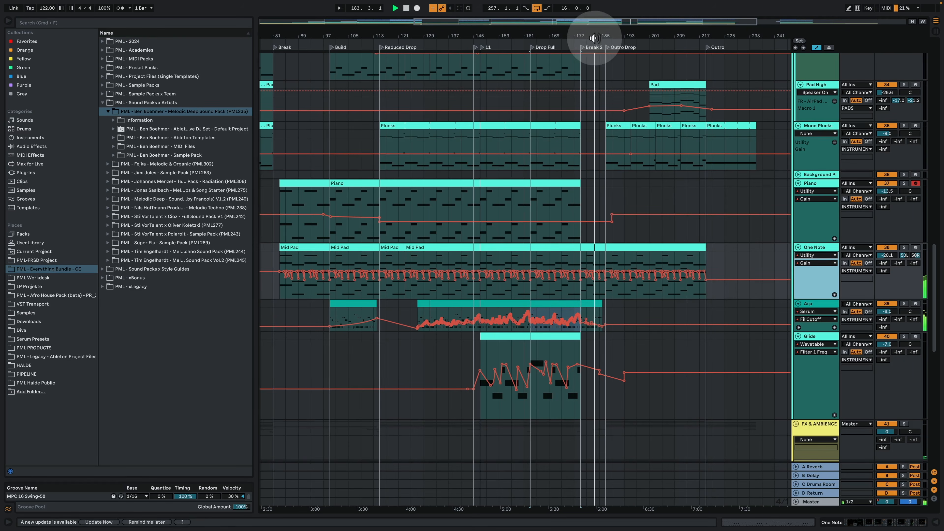
Show the Utility Gain automation in the main lane of the Mono Plucks track around Break 2 and Outro Drop.
drag(593, 38, 594, 70)
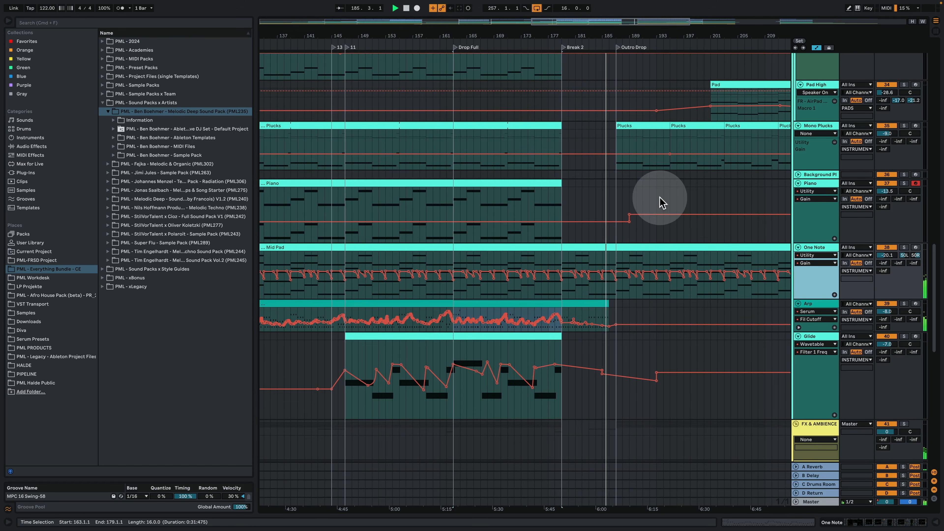
scroll(662, 202, up, 4)
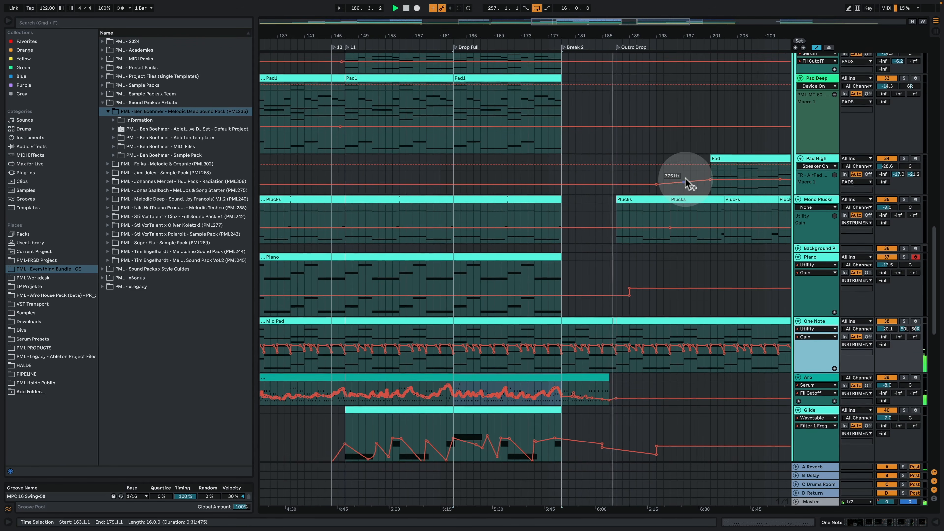
click(812, 206)
click(825, 262)
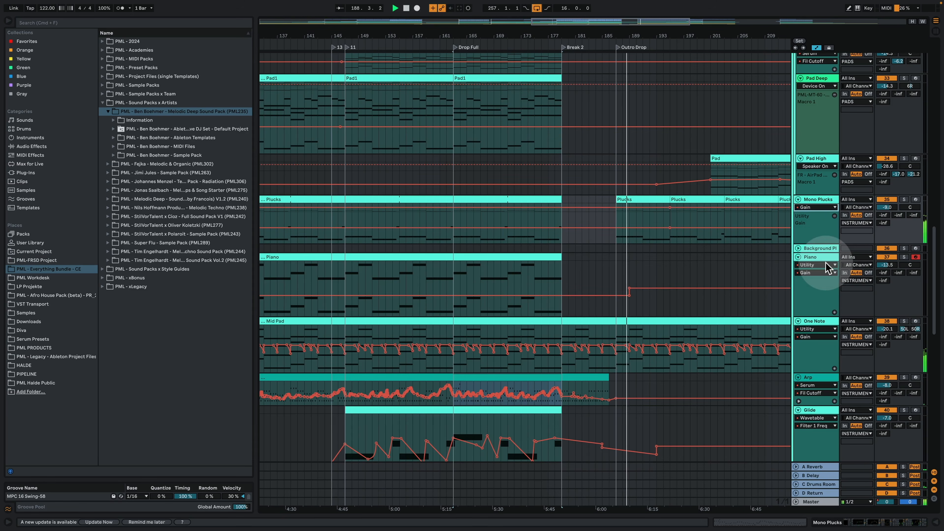
Fold the CLAP group and the Hat Fast, Tom Perc Kick and Kick tracks to compact the arrangement.
scroll(668, 208, up, 6)
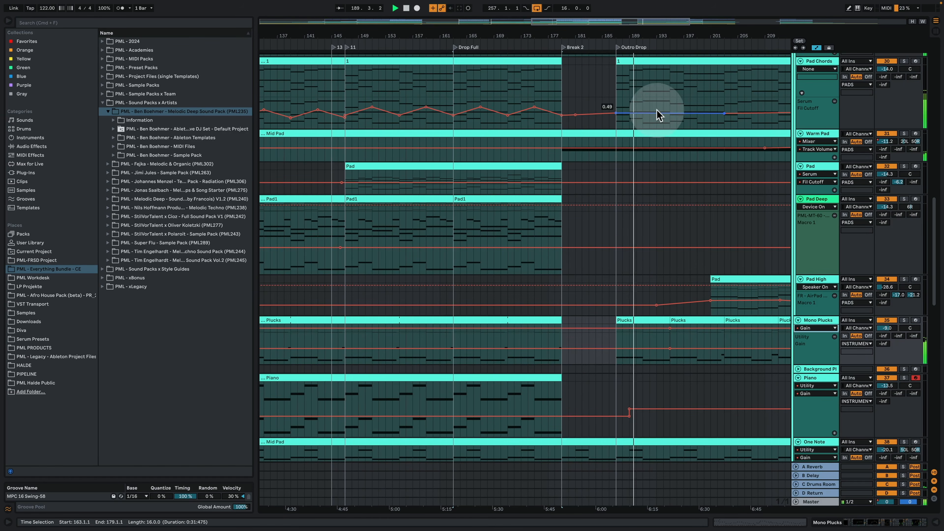
drag(624, 36, 562, 34)
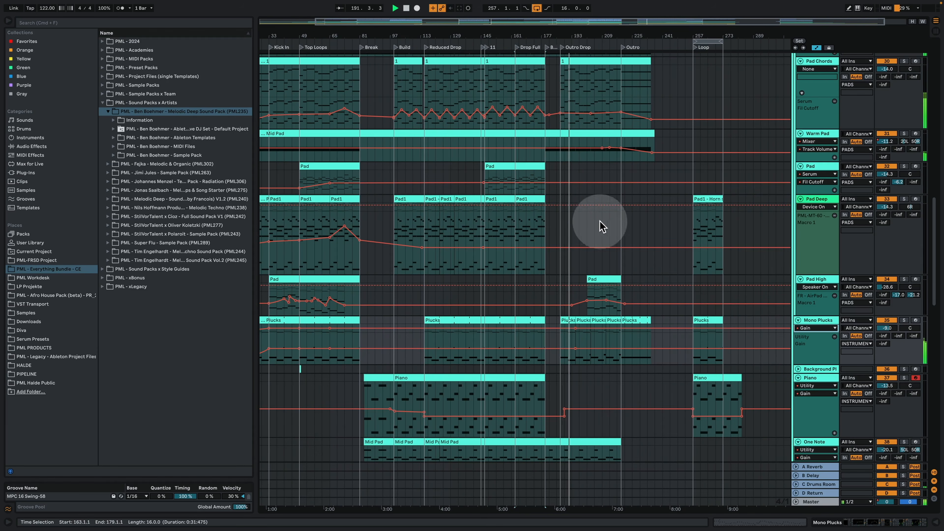
scroll(602, 225, up, 4)
scroll(602, 227, up, 10)
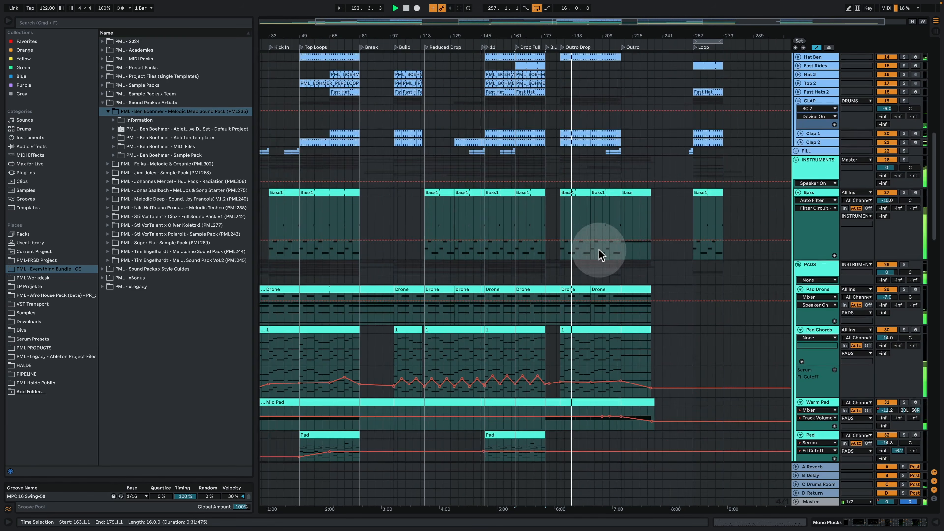
scroll(811, 249, up, 6)
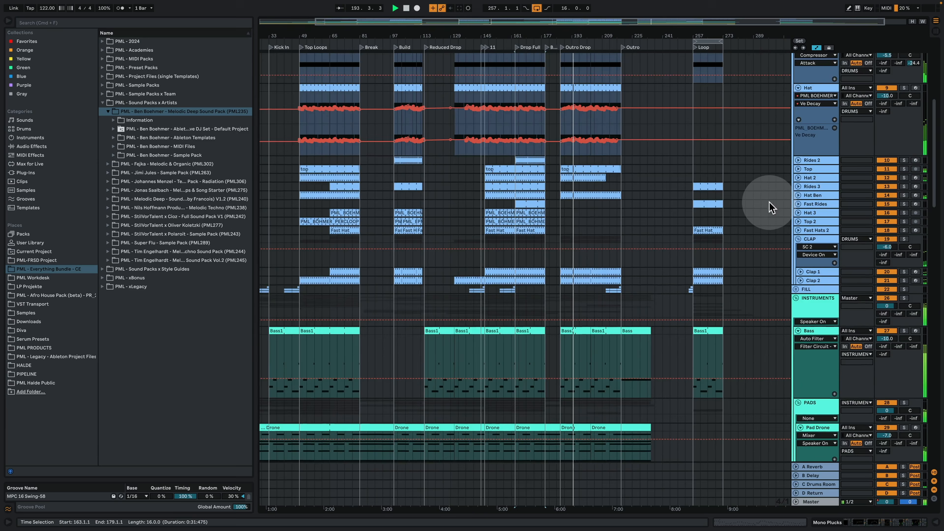
click(798, 280)
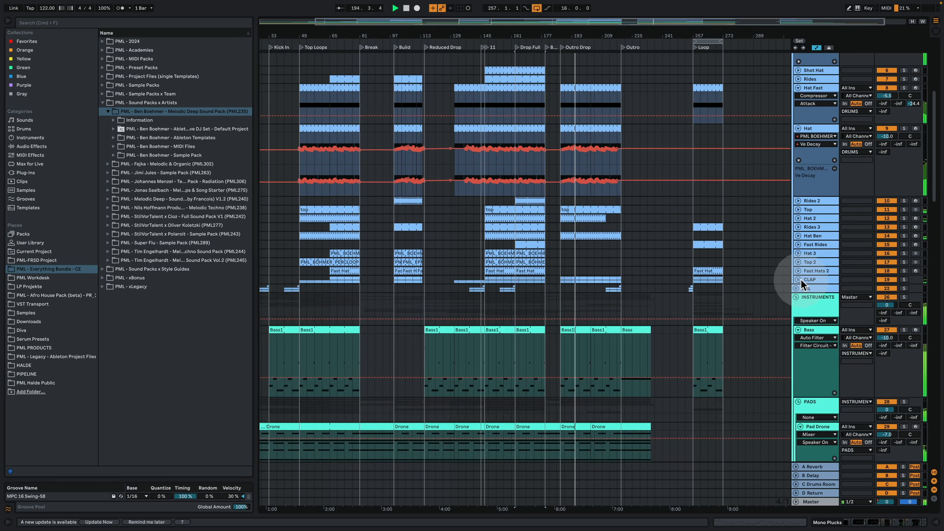
scroll(782, 288, up, 3)
scroll(799, 153, up, 6)
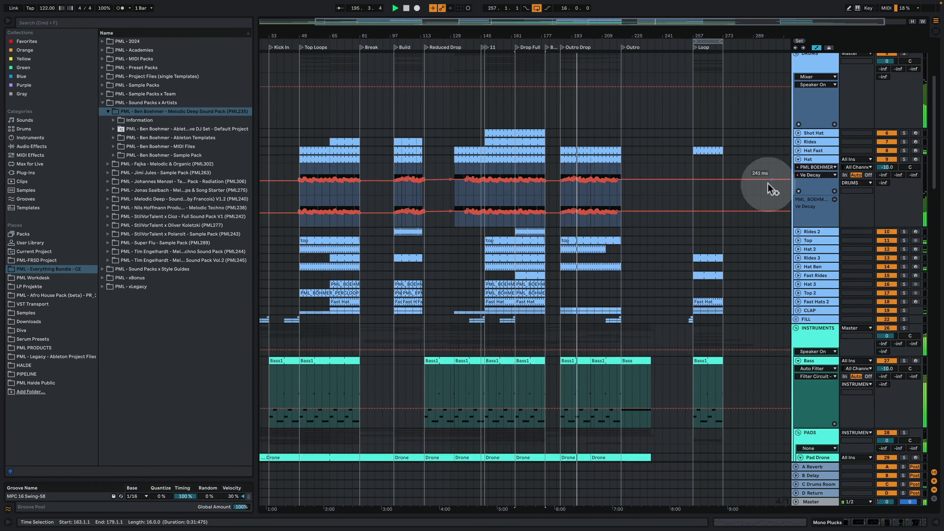
click(798, 139)
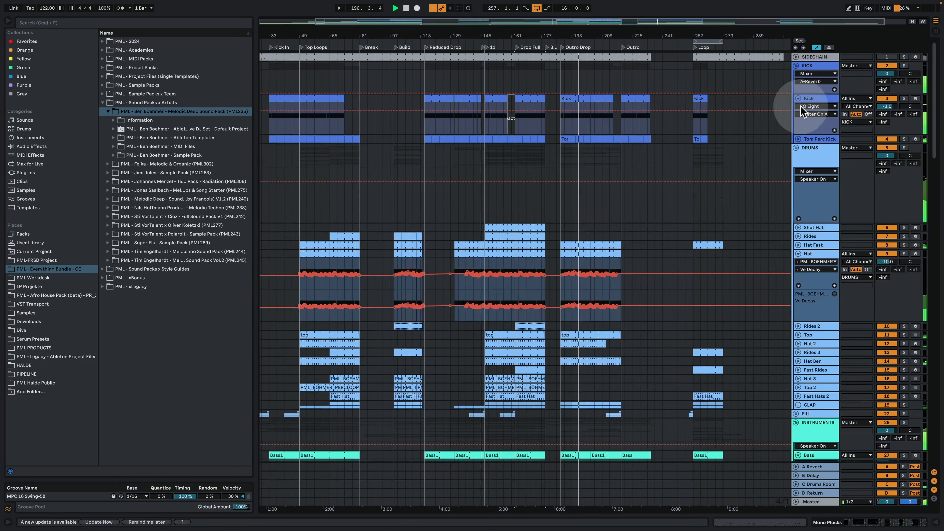
click(798, 98)
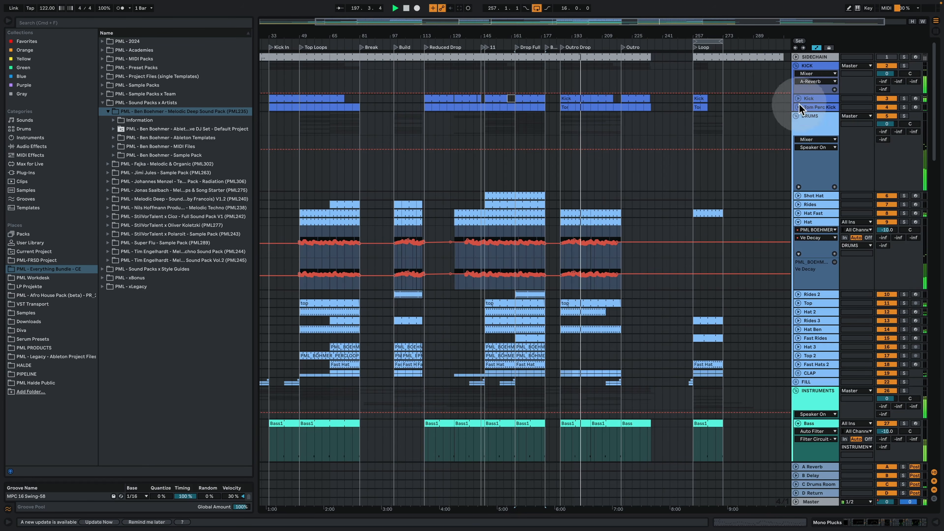
Fold the DRUMS group into a compact overview and reduce its track height.
click(816, 194)
drag(814, 190, 818, 137)
key(u)
key(u)
key(u)
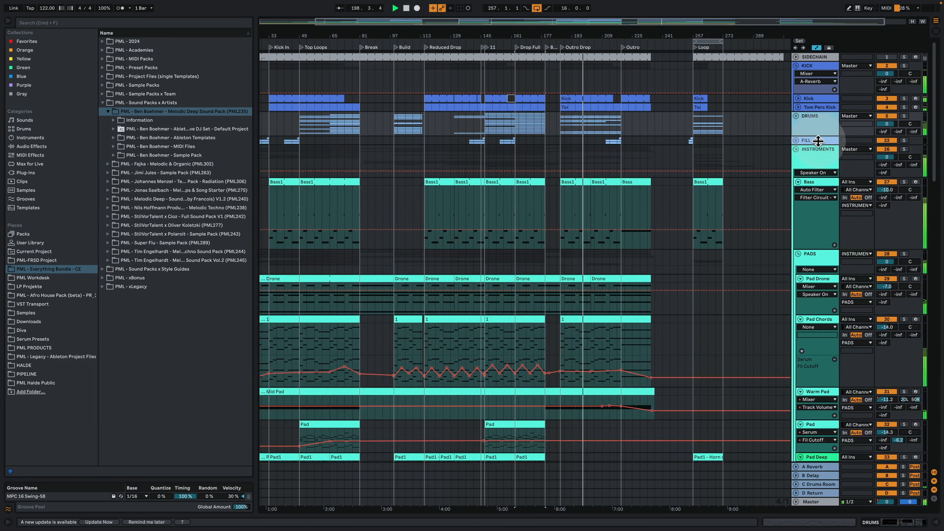
Shrink and fold the Bass track, and fold the PADS group and the Mono Plucks track.
click(810, 244)
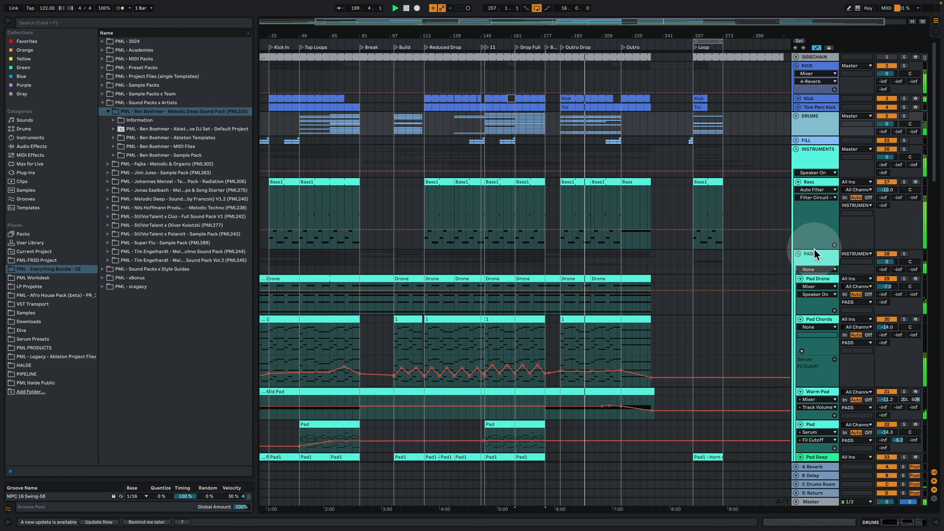
drag(814, 249, 817, 210)
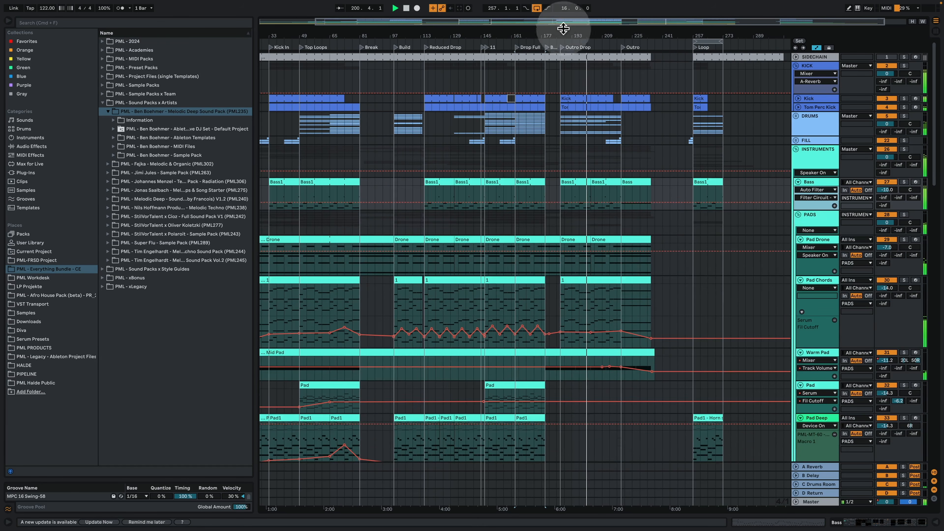
drag(563, 29, 569, 22)
click(576, 34)
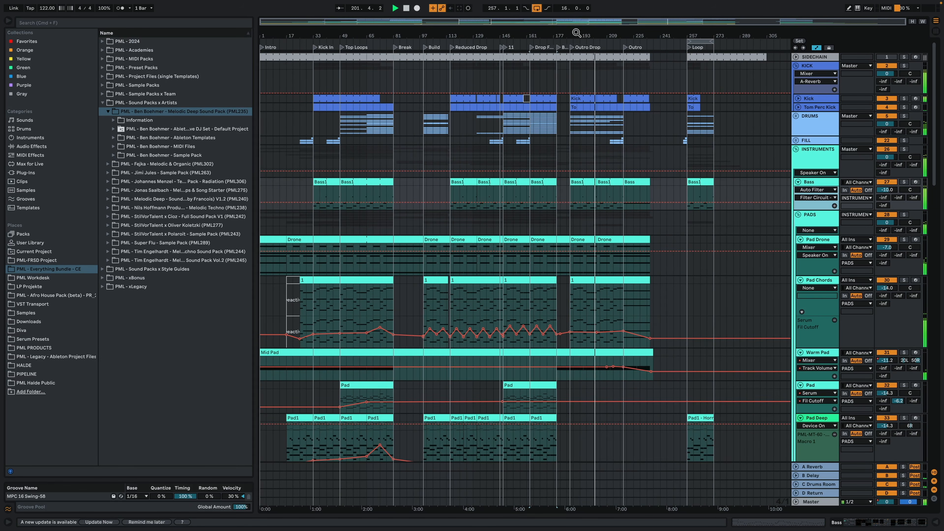
click(797, 181)
click(798, 191)
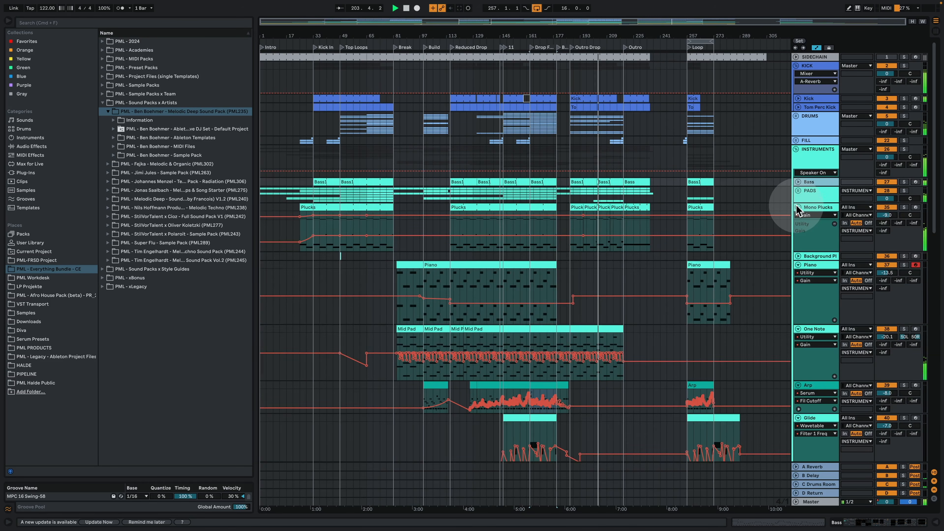
click(798, 208)
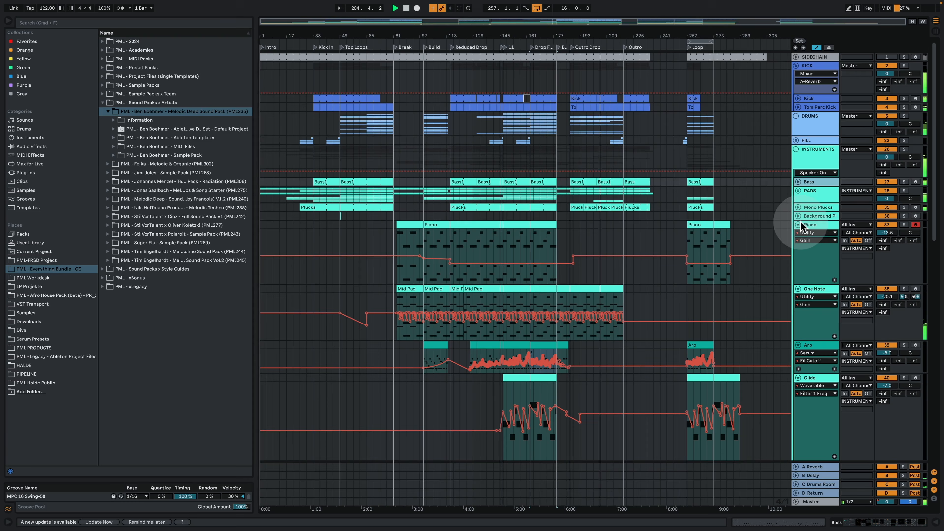